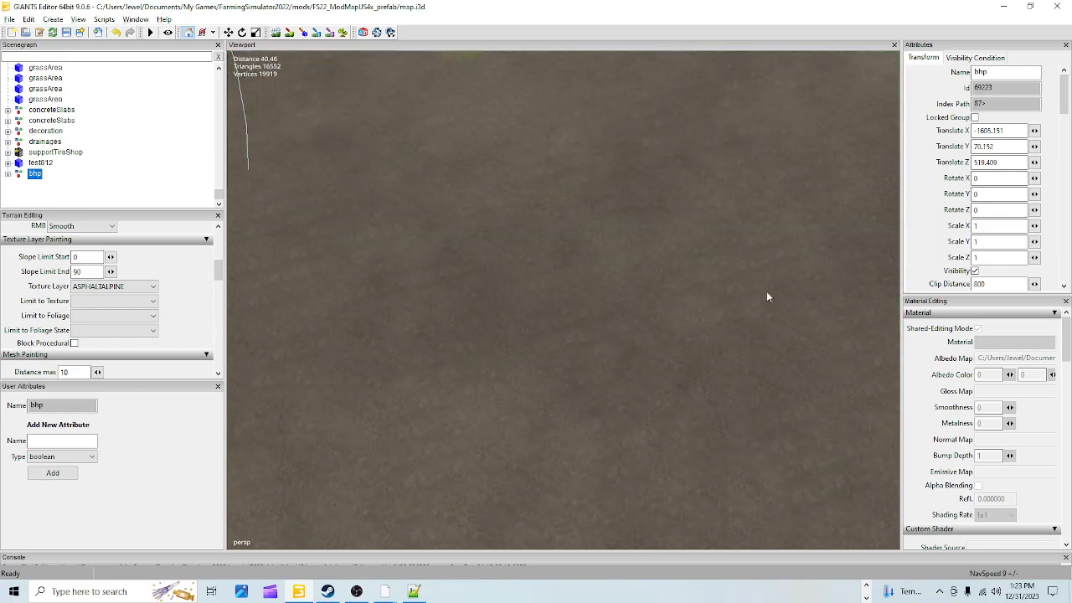
Examine the placed bhp building and the dirt ground immediately around it from several angles
{"action": "left_click_drag", "start_coordinate": [690, 407], "coordinate": [558, 425], "text": "alt"}
{"action": "scroll", "coordinate": [533, 397], "scroll_direction": "down", "scroll_amount": 5}
{"action": "scroll", "coordinate": [515, 458], "scroll_direction": "up", "scroll_amount": 10}
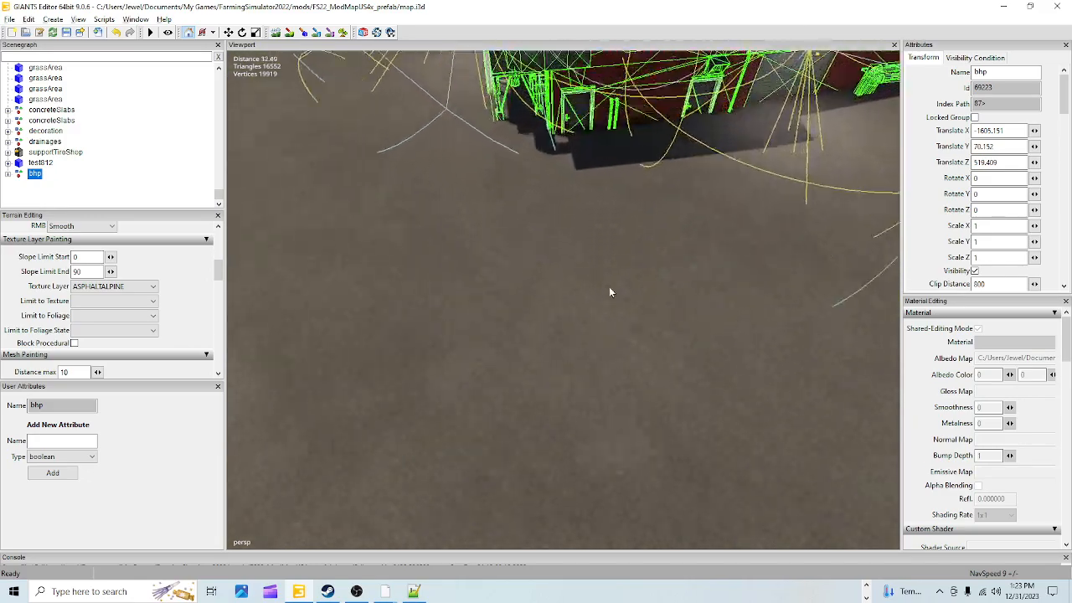
{"action": "scroll", "coordinate": [610, 292], "scroll_direction": "up", "scroll_amount": 4}
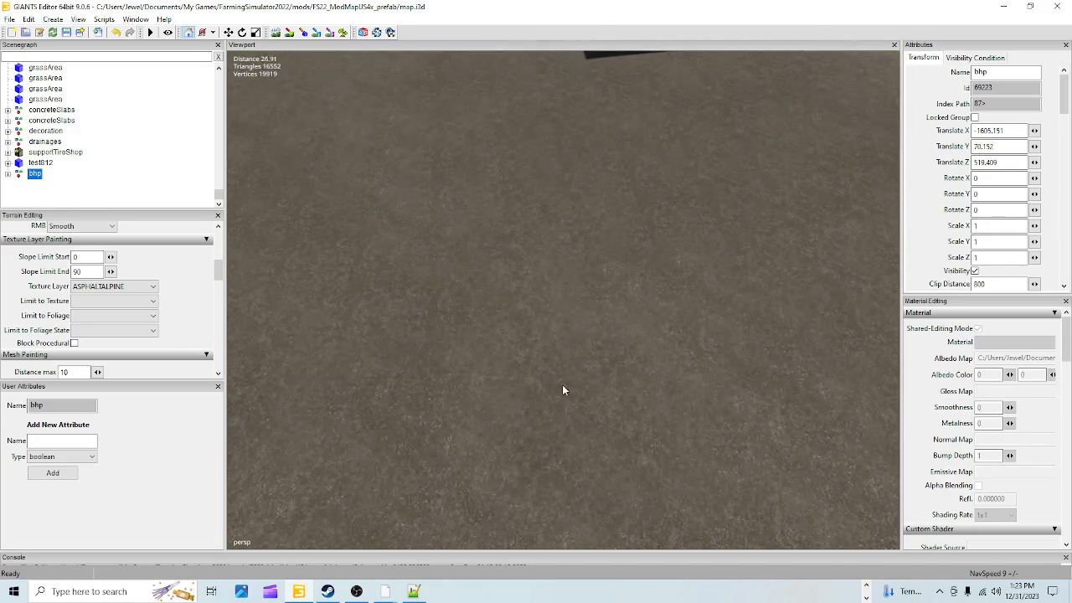
{"action": "left_click_drag", "start_coordinate": [564, 385], "coordinate": [578, 318], "text": "alt"}
{"action": "scroll", "coordinate": [520, 403], "scroll_direction": "down", "scroll_amount": 6}
{"action": "scroll", "coordinate": [519, 403], "scroll_direction": "down", "scroll_amount": 2}
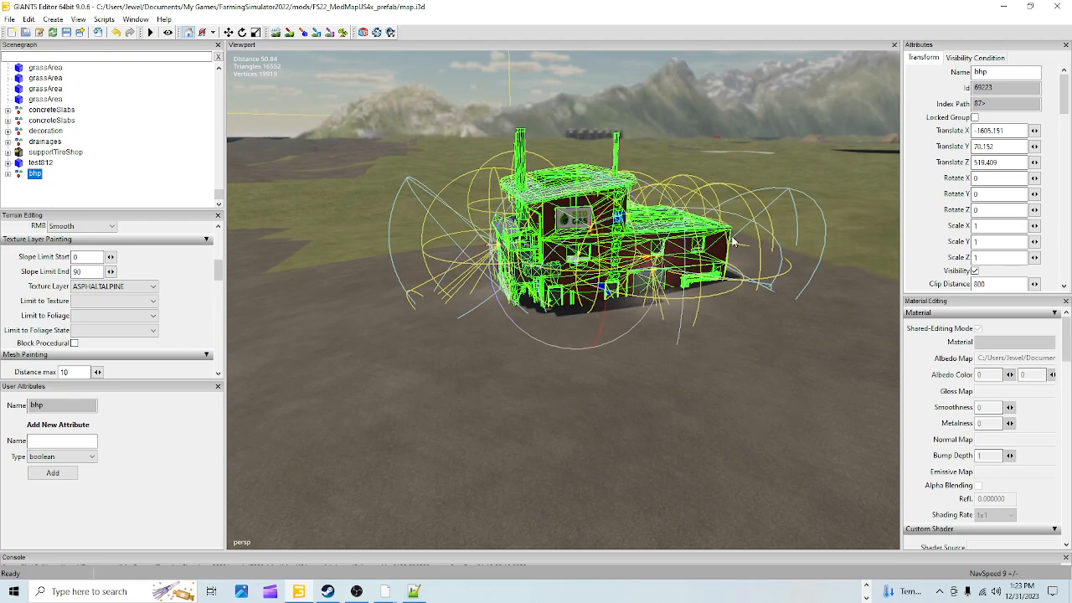
{"action": "left_click_drag", "start_coordinate": [615, 403], "coordinate": [595, 374], "text": "alt"}
{"action": "scroll", "coordinate": [414, 459], "scroll_direction": "down", "scroll_amount": 7}
{"action": "left_click_drag", "start_coordinate": [414, 459], "coordinate": [580, 363], "text": "alt"}
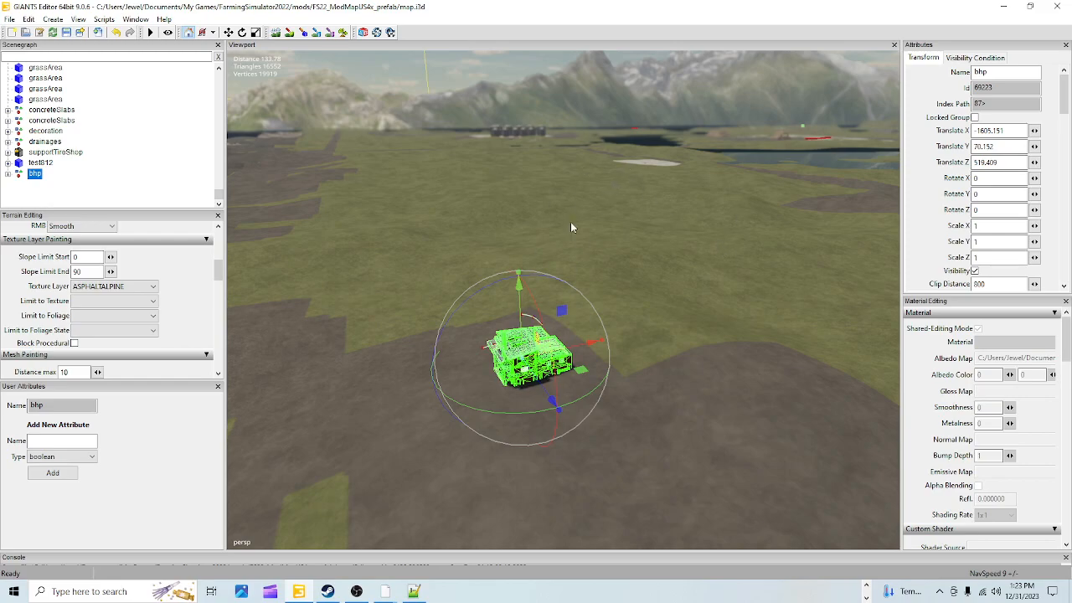
{"action": "left_click_drag", "start_coordinate": [540, 387], "coordinate": [732, 224], "text": "alt"}
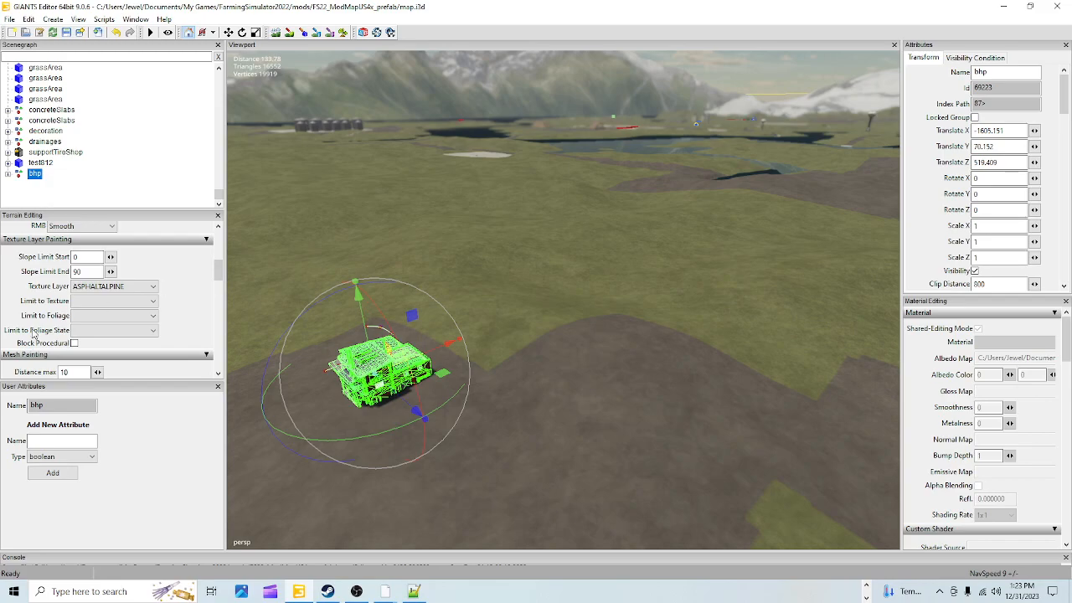
{"action": "left_click_drag", "start_coordinate": [619, 390], "coordinate": [644, 336], "text": "alt"}
{"action": "left_click_drag", "start_coordinate": [460, 274], "coordinate": [513, 284], "text": "alt"}
{"action": "left_click_drag", "start_coordinate": [682, 315], "coordinate": [478, 443], "text": "alt"}
{"action": "scroll", "coordinate": [503, 390], "scroll_direction": "up", "scroll_amount": 5}
{"action": "left_click_drag", "start_coordinate": [505, 391], "coordinate": [552, 380], "text": "alt"}
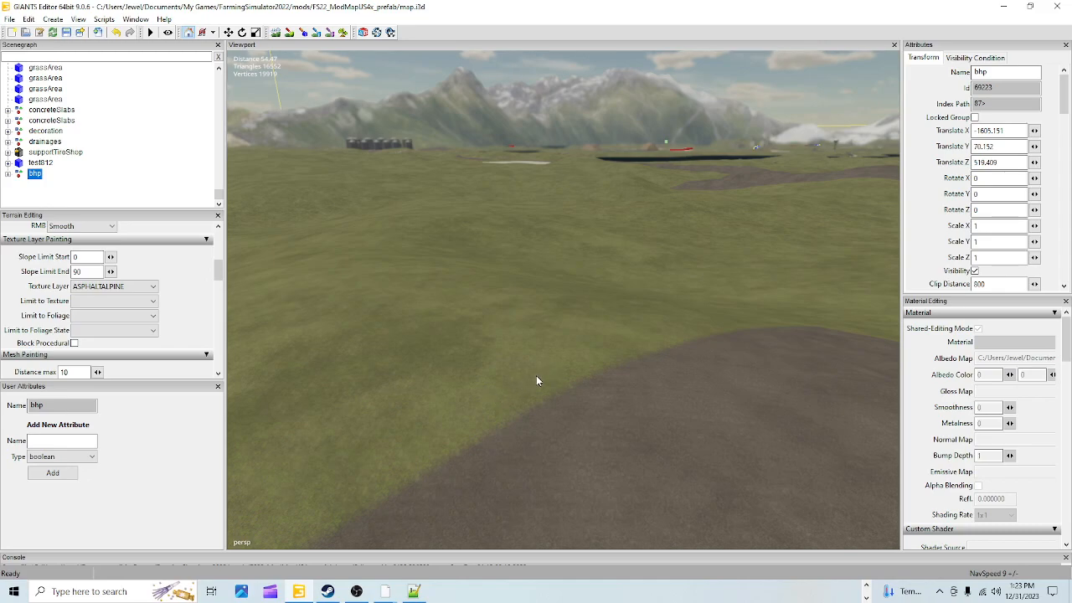
Survey the wider map from above, including the grassland, water and coastline surrounding the bhp building
{"action": "left_click_drag", "start_coordinate": [549, 374], "coordinate": [507, 216], "text": "alt"}
{"action": "left_click_drag", "start_coordinate": [566, 282], "coordinate": [650, 331], "text": "alt"}
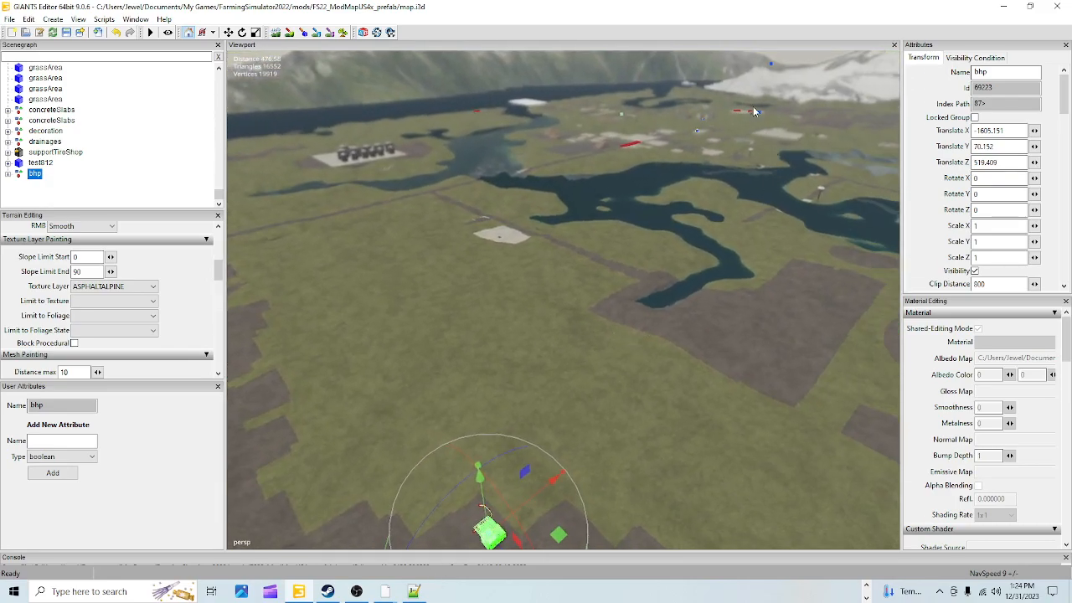
{"action": "left_click_drag", "start_coordinate": [729, 281], "coordinate": [636, 347], "text": "alt"}
{"action": "left_click_drag", "start_coordinate": [619, 250], "coordinate": [550, 257], "text": "alt"}
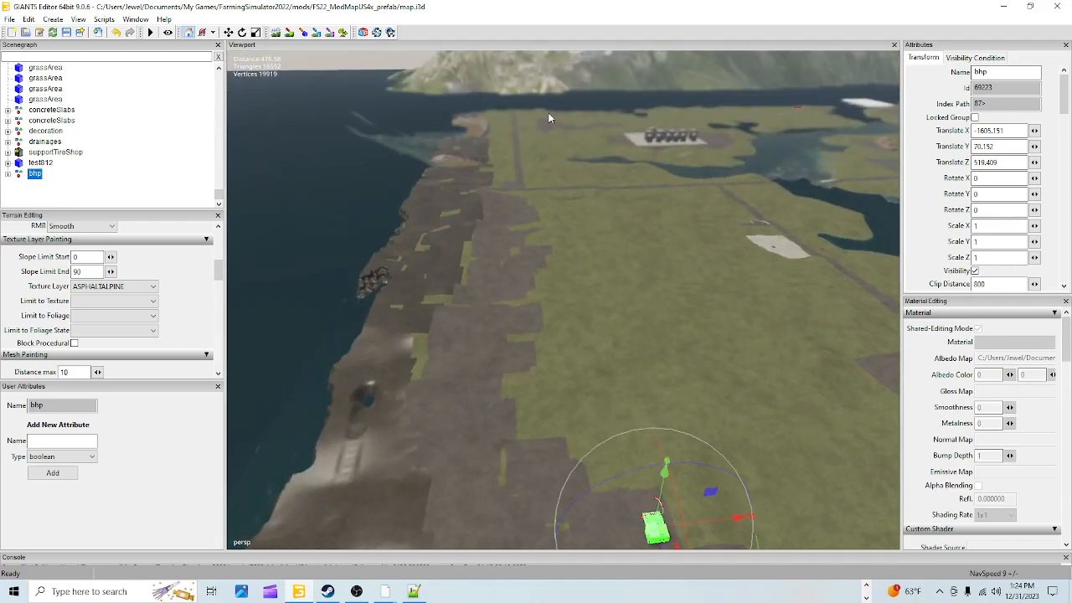
{"action": "left_click_drag", "start_coordinate": [542, 179], "coordinate": [531, 286], "text": "alt"}
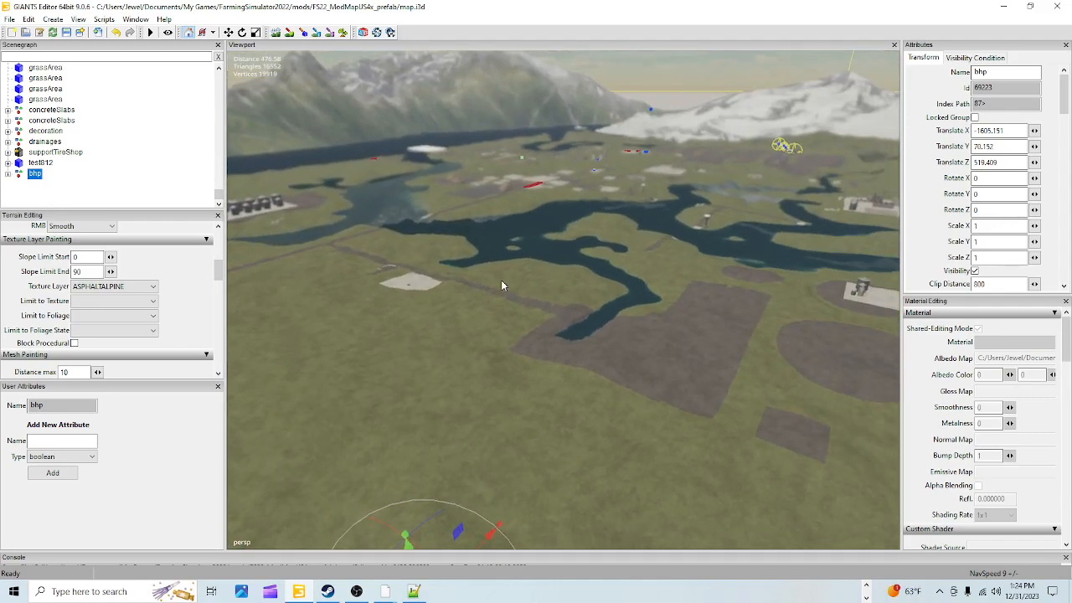
{"action": "left_click_drag", "start_coordinate": [620, 278], "coordinate": [527, 394], "text": "alt"}
{"action": "scroll", "coordinate": [872, 51], "scroll_direction": "up", "scroll_amount": 2}
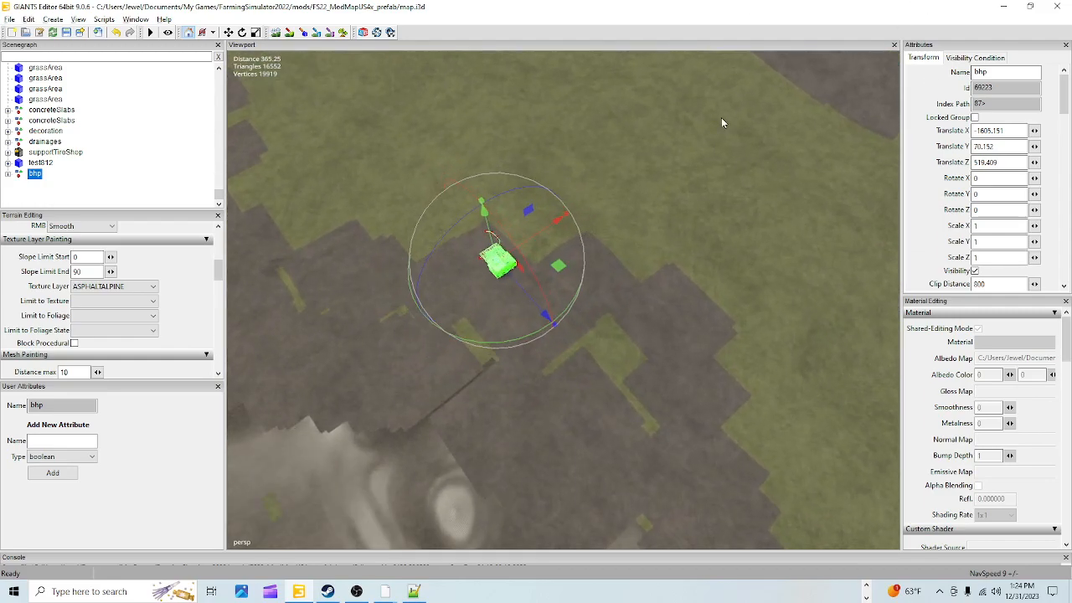
{"action": "left_click_drag", "start_coordinate": [495, 434], "coordinate": [641, 102], "text": "alt"}
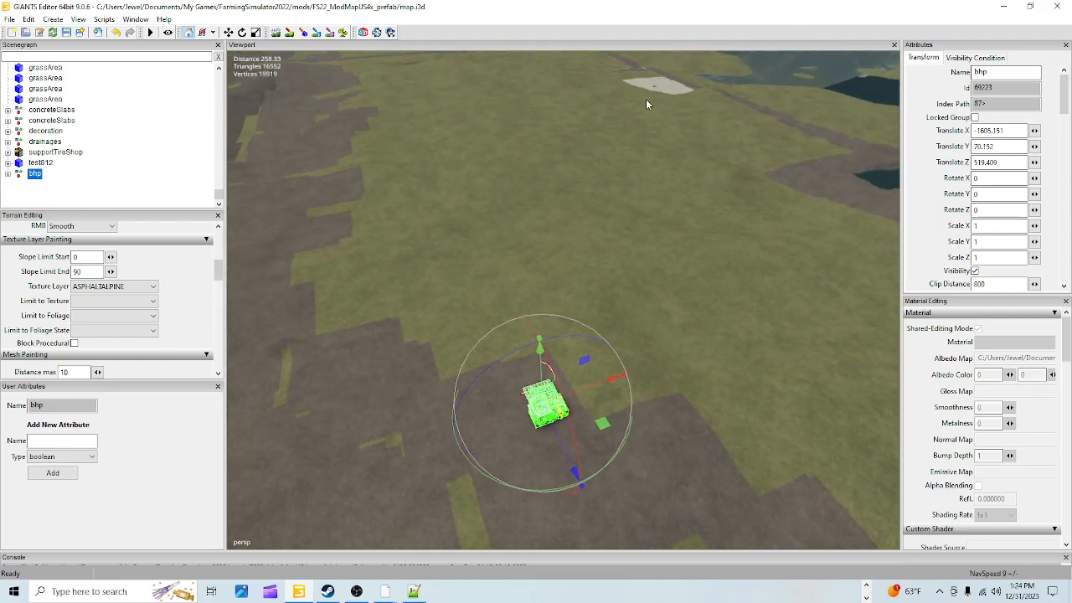
{"action": "left_click_drag", "start_coordinate": [633, 222], "coordinate": [621, 212], "text": "alt"}
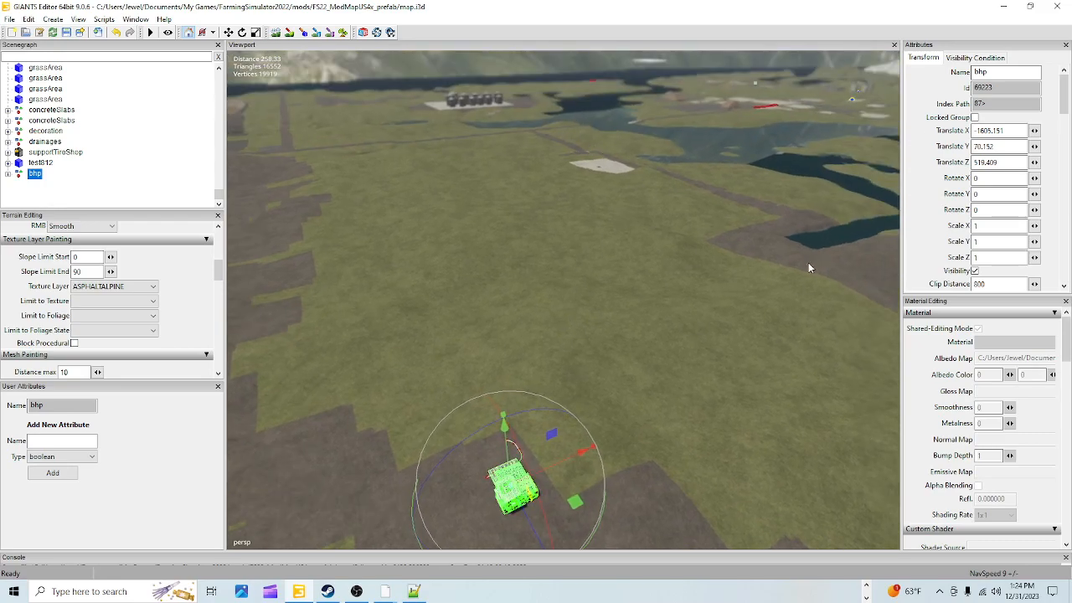
{"action": "left_click_drag", "start_coordinate": [530, 442], "coordinate": [567, 212], "text": "alt"}
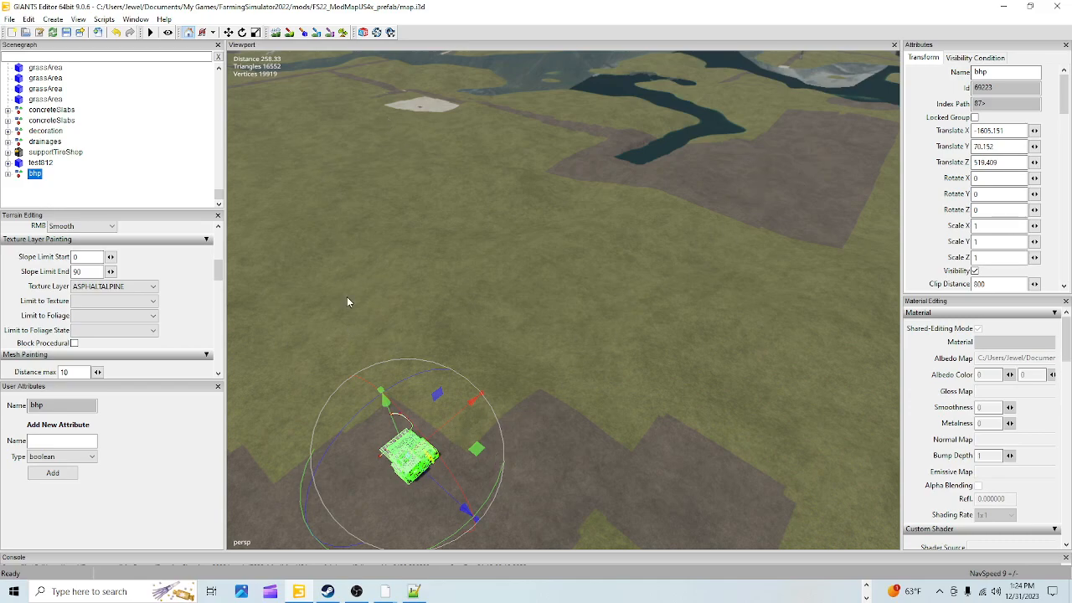
Inspect the bhp building up close and the uneven terrain between it and the neighbouring grass area
{"action": "left_click_drag", "start_coordinate": [683, 444], "coordinate": [433, 307], "text": "alt"}
{"action": "right_click_drag", "start_coordinate": [433, 307], "coordinate": [818, 5], "text": "alt"}
{"action": "left_click_drag", "start_coordinate": [667, 83], "coordinate": [646, 230], "text": "alt"}
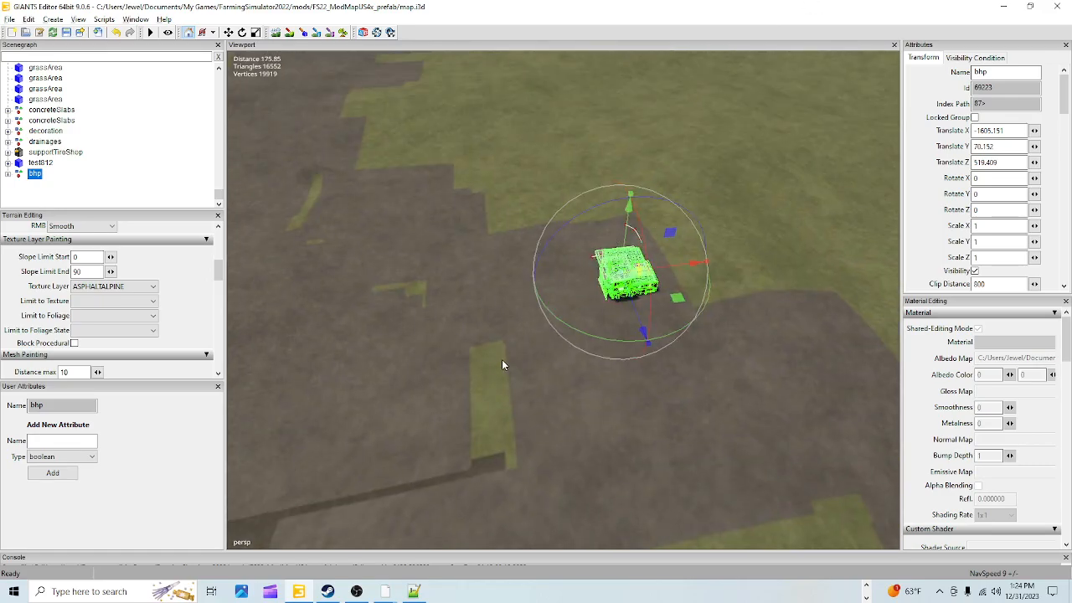
{"action": "scroll", "coordinate": [502, 364], "scroll_direction": "up", "scroll_amount": 5}
{"action": "left_click_drag", "start_coordinate": [491, 378], "coordinate": [610, 269], "text": "alt"}
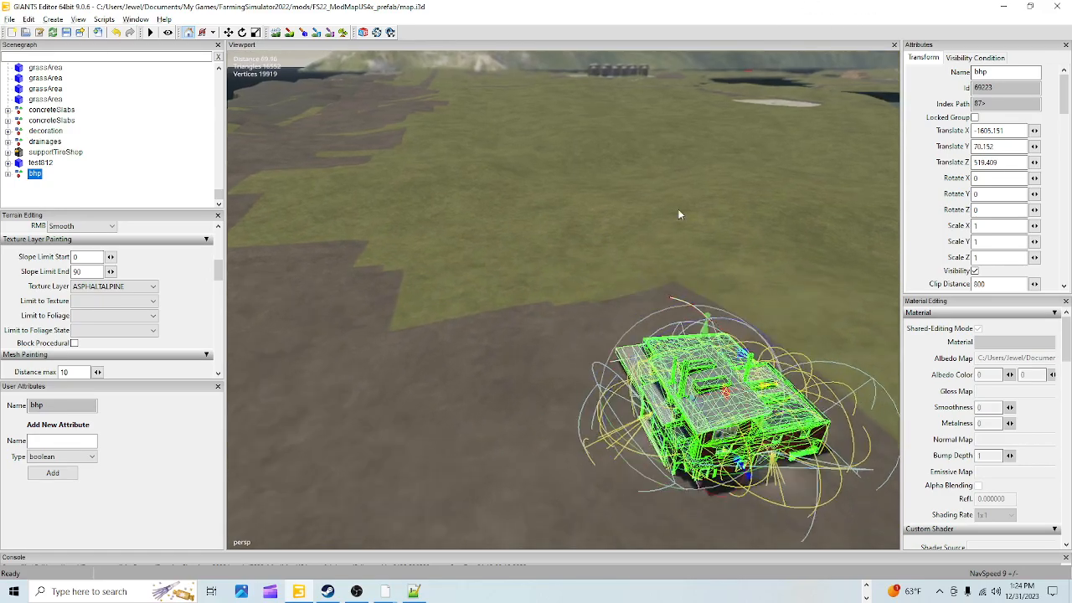
{"action": "scroll", "coordinate": [611, 269], "scroll_direction": "up", "scroll_amount": 5}
{"action": "left_click_drag", "start_coordinate": [504, 226], "coordinate": [661, 266], "text": "alt"}
{"action": "scroll", "coordinate": [661, 266], "scroll_direction": "up", "scroll_amount": 5}
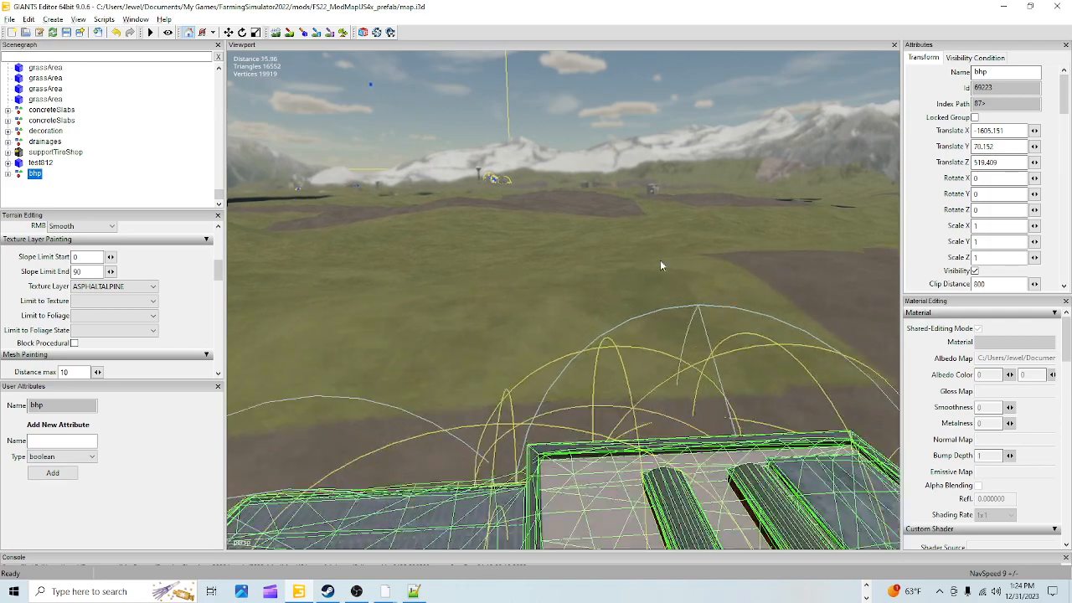
{"action": "scroll", "coordinate": [661, 265], "scroll_direction": "up", "scroll_amount": 5}
{"action": "left_click_drag", "start_coordinate": [501, 444], "coordinate": [836, 411], "text": "alt"}
{"action": "scroll", "coordinate": [547, 377], "scroll_direction": "up", "scroll_amount": 5}
{"action": "right_click_drag", "start_coordinate": [635, 364], "coordinate": [760, 144], "text": "alt"}
{"action": "left_click_drag", "start_coordinate": [535, 293], "coordinate": [719, 316], "text": "alt"}
{"action": "right_click_drag", "start_coordinate": [719, 316], "coordinate": [421, 414], "text": "alt"}
{"action": "mouse_move", "coordinate": [421, 414]}
{"action": "left_mouse_down", "text": "alt"}
{"action": "mouse_move", "coordinate": [460, 449]}
{"action": "mouse_move", "coordinate": [429, 402]}
{"action": "left_mouse_up", "text": "alt"}
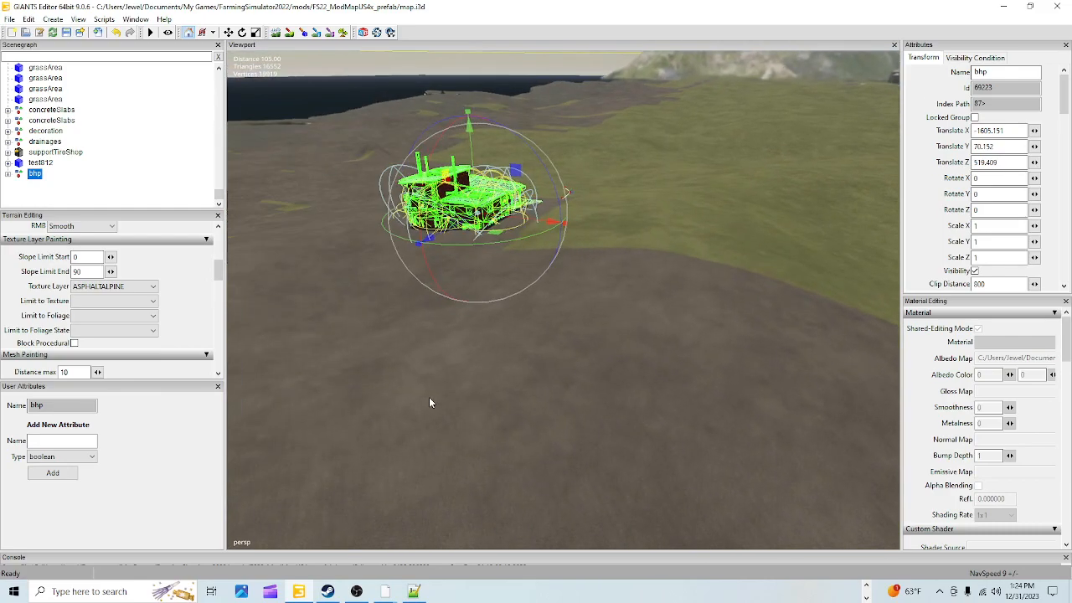
{"action": "right_click_drag", "start_coordinate": [539, 358], "coordinate": [608, 264], "text": "alt"}
{"action": "left_click_drag", "start_coordinate": [608, 264], "coordinate": [608, 335], "text": "alt"}
{"action": "right_click_drag", "start_coordinate": [607, 334], "coordinate": [525, 413], "text": "alt"}
{"action": "left_click_drag", "start_coordinate": [525, 413], "coordinate": [508, 382], "text": "alt"}
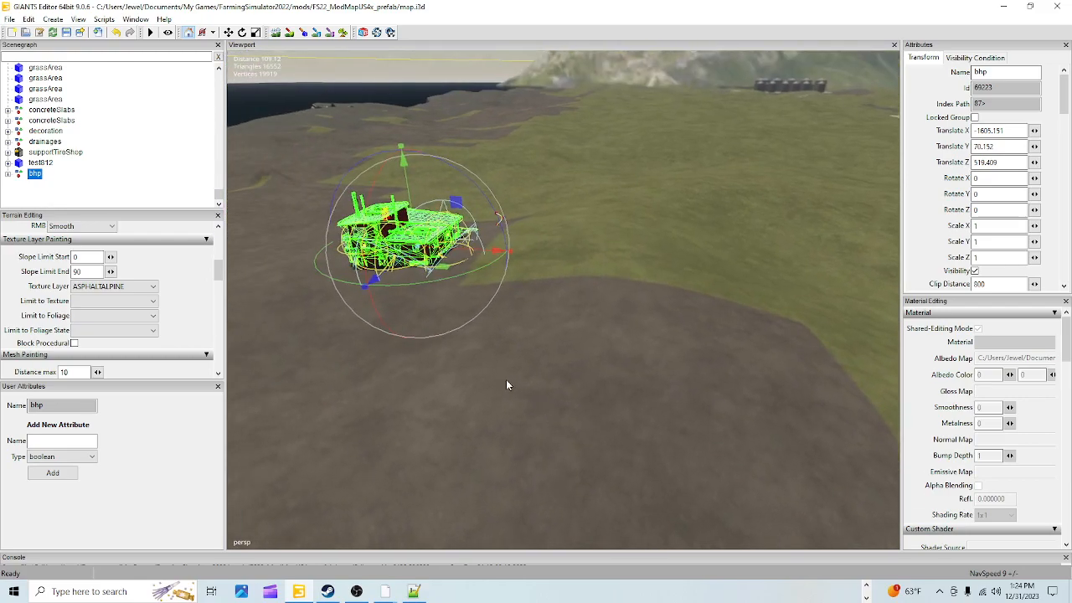
Enable terrain sculpting with the primary brush action set to Replace and the brush opacity set to 0.873
{"action": "left_click", "coordinate": [275, 32]}
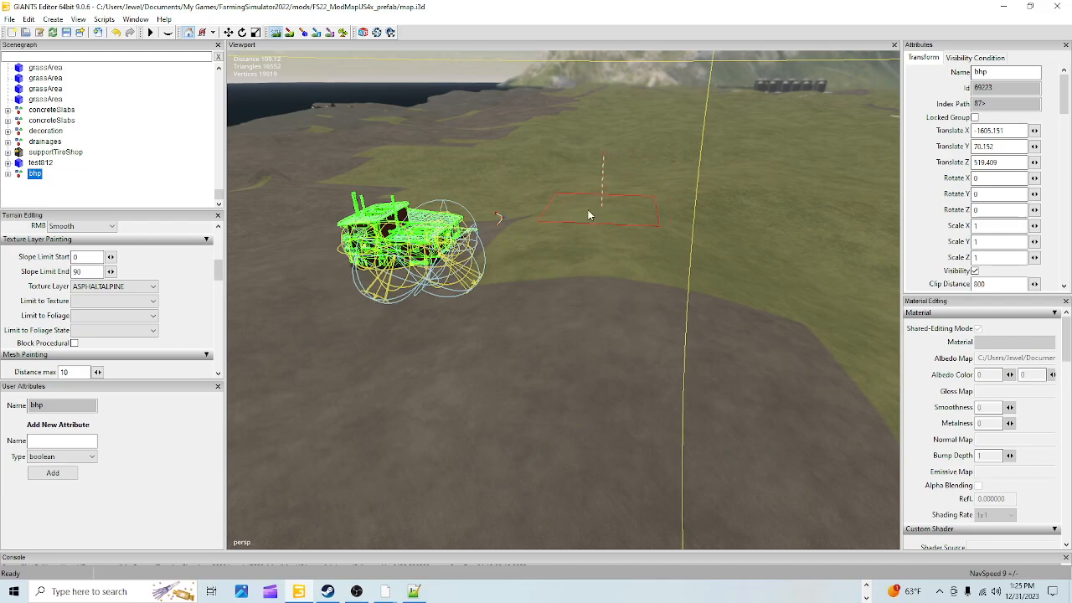
{"action": "scroll", "coordinate": [155, 293], "scroll_direction": "up", "scroll_amount": 2}
{"action": "left_click", "coordinate": [107, 268]}
{"action": "left_click", "coordinate": [100, 293]}
{"action": "scroll", "coordinate": [144, 281], "scroll_direction": "up", "scroll_amount": 2}
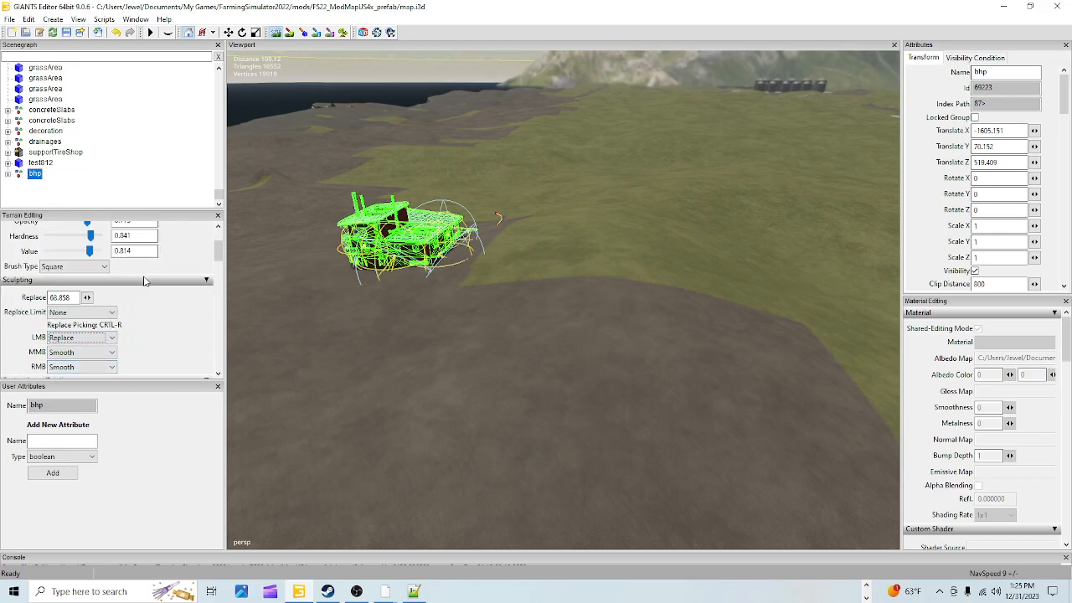
{"action": "scroll", "coordinate": [194, 320], "scroll_direction": "up", "scroll_amount": 2}
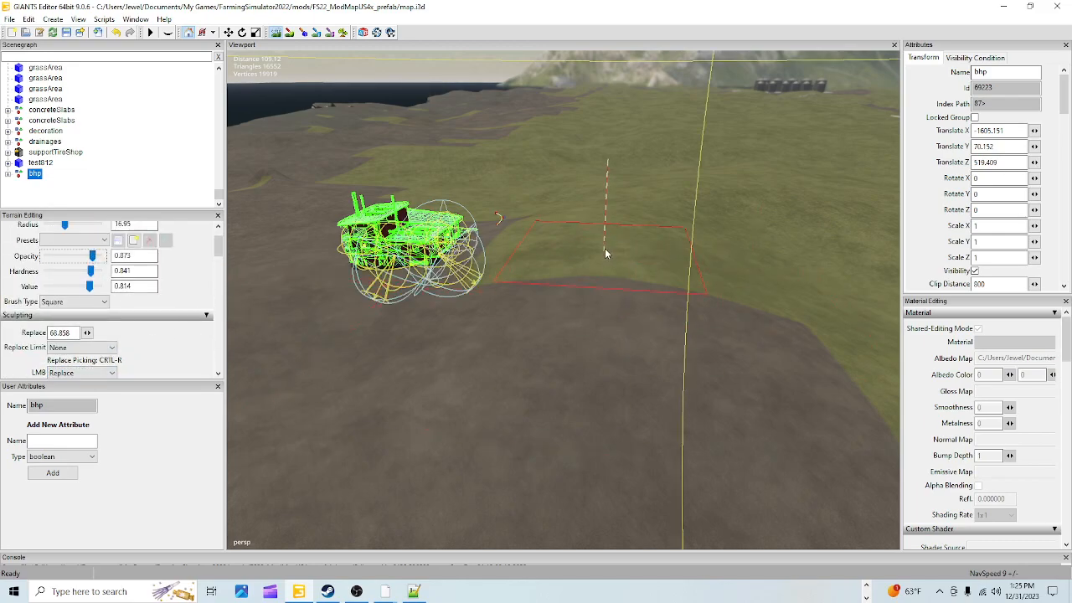
Level the ground around and beside the bhp building with the square Replace brush at height 68.858, and leave sculpting
{"action": "mouse_move", "coordinate": [598, 235]}
{"action": "left_mouse_down"}
{"action": "mouse_move", "coordinate": [577, 257]}
{"action": "mouse_move", "coordinate": [545, 252]}
{"action": "mouse_move", "coordinate": [581, 223]}
{"action": "mouse_move", "coordinate": [537, 215]}
{"action": "mouse_move", "coordinate": [670, 239]}
{"action": "mouse_move", "coordinate": [710, 281]}
{"action": "mouse_move", "coordinate": [713, 204]}
{"action": "mouse_move", "coordinate": [758, 266]}
{"action": "mouse_move", "coordinate": [615, 301]}
{"action": "mouse_move", "coordinate": [471, 296]}
{"action": "mouse_move", "coordinate": [432, 273]}
{"action": "left_mouse_up"}
{"action": "left_click_drag", "start_coordinate": [475, 208], "coordinate": [579, 194]}
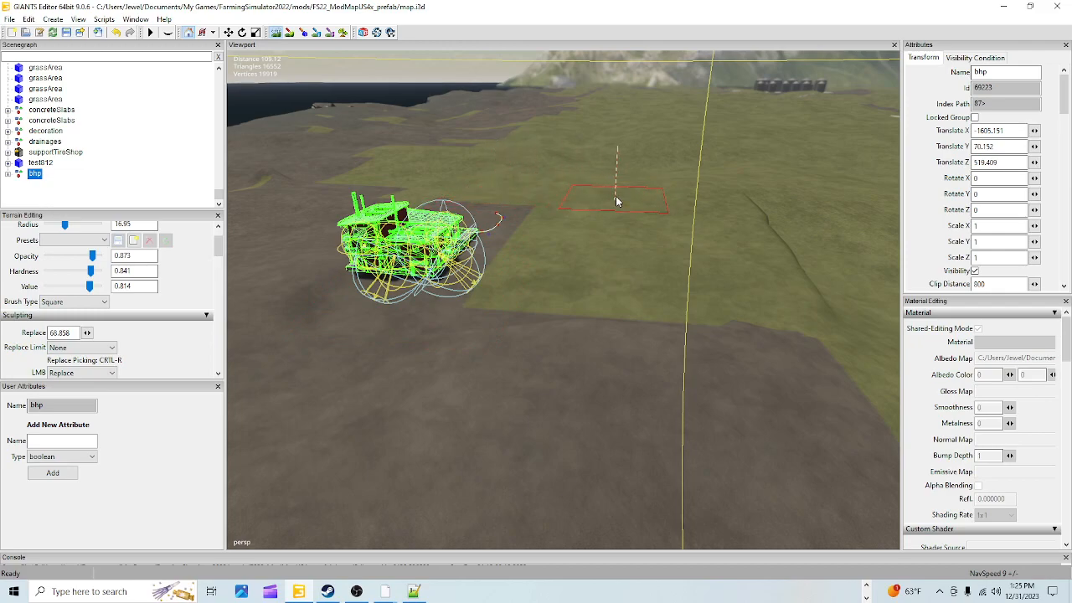
{"action": "mouse_move", "coordinate": [711, 205]}
{"action": "left_mouse_down"}
{"action": "mouse_move", "coordinate": [744, 216]}
{"action": "mouse_move", "coordinate": [767, 282]}
{"action": "mouse_move", "coordinate": [769, 230]}
{"action": "mouse_move", "coordinate": [752, 192]}
{"action": "mouse_move", "coordinate": [795, 299]}
{"action": "mouse_move", "coordinate": [790, 322]}
{"action": "mouse_move", "coordinate": [658, 322]}
{"action": "left_mouse_up"}
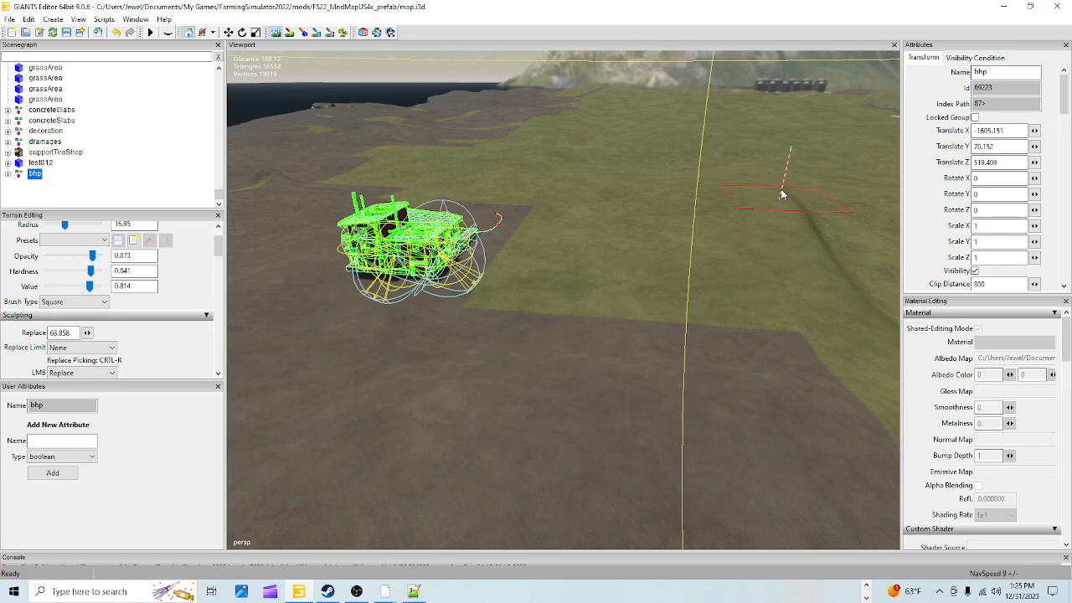
{"action": "scroll", "coordinate": [173, 347], "scroll_direction": "down", "scroll_amount": 3}
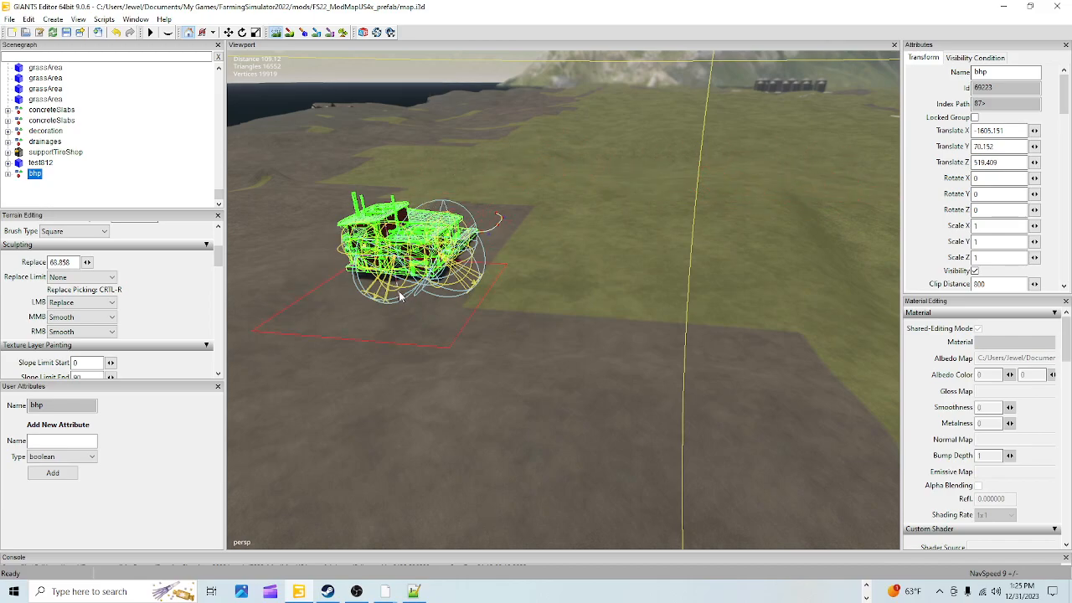
{"action": "left_click", "coordinate": [275, 32]}
Examine the levelled ground around the bhp building from all sides
{"action": "right_click_drag", "start_coordinate": [486, 361], "coordinate": [662, 70], "text": "alt"}
{"action": "left_click_drag", "start_coordinate": [411, 367], "coordinate": [357, 399], "text": "alt"}
{"action": "right_click_drag", "start_coordinate": [357, 400], "coordinate": [546, 196], "text": "alt"}
{"action": "left_click_drag", "start_coordinate": [545, 196], "coordinate": [657, 289], "text": "alt"}
{"action": "right_click_drag", "start_coordinate": [657, 290], "coordinate": [478, 399], "text": "alt"}
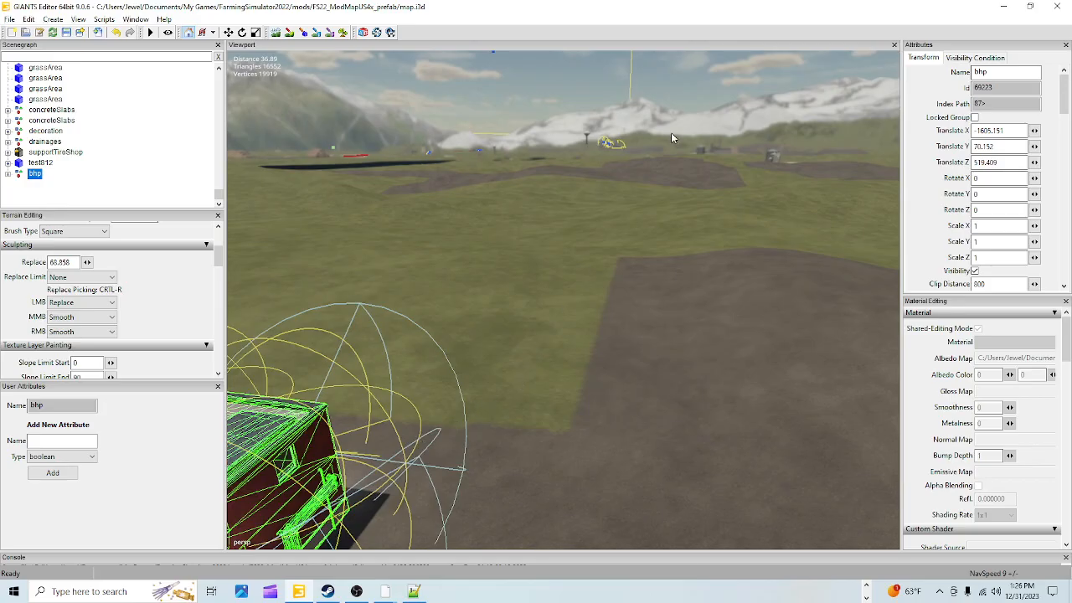
{"action": "left_click_drag", "start_coordinate": [636, 269], "coordinate": [466, 450], "text": "alt"}
{"action": "right_click_drag", "start_coordinate": [466, 450], "coordinate": [412, 419], "text": "alt"}
{"action": "left_click_drag", "start_coordinate": [647, 363], "coordinate": [500, 399], "text": "alt"}
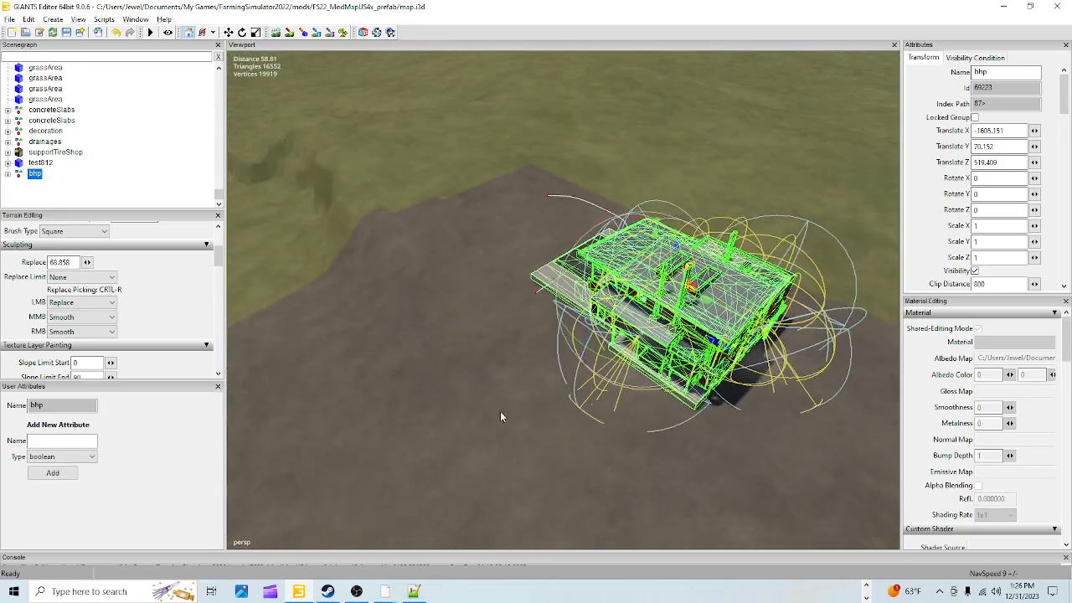
{"action": "right_click_drag", "start_coordinate": [500, 400], "coordinate": [819, 176], "text": "alt"}
{"action": "left_click_drag", "start_coordinate": [586, 335], "coordinate": [695, 268], "text": "alt"}
{"action": "right_click_drag", "start_coordinate": [696, 268], "coordinate": [495, 388], "text": "alt"}
{"action": "left_click_drag", "start_coordinate": [619, 376], "coordinate": [512, 412], "text": "alt"}
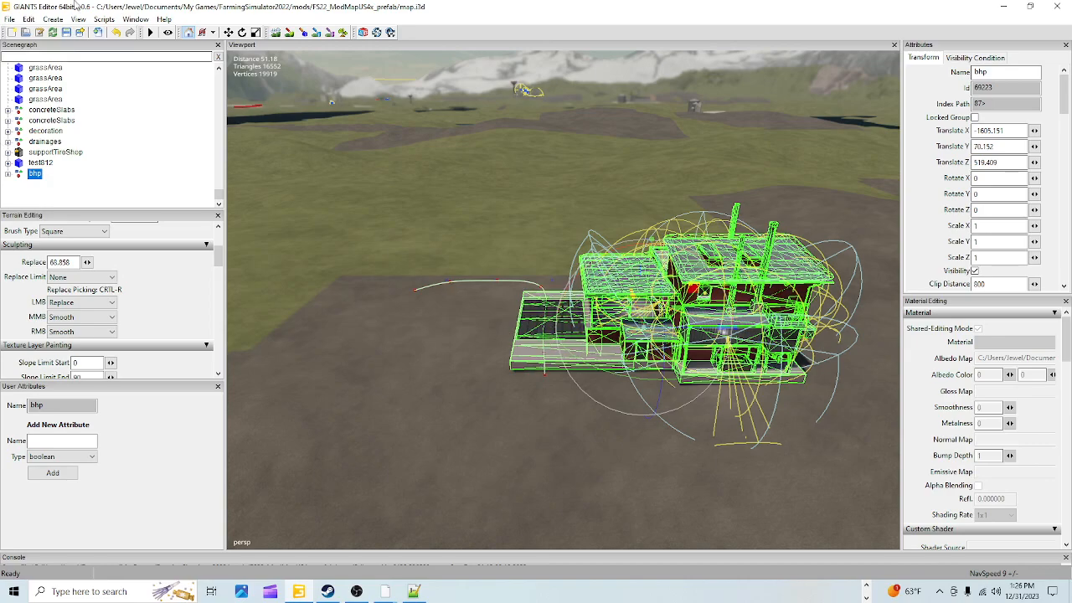
Start importing a 3D file into the map and show the contents of New Volume (D:)
{"action": "left_click", "coordinate": [8, 18]}
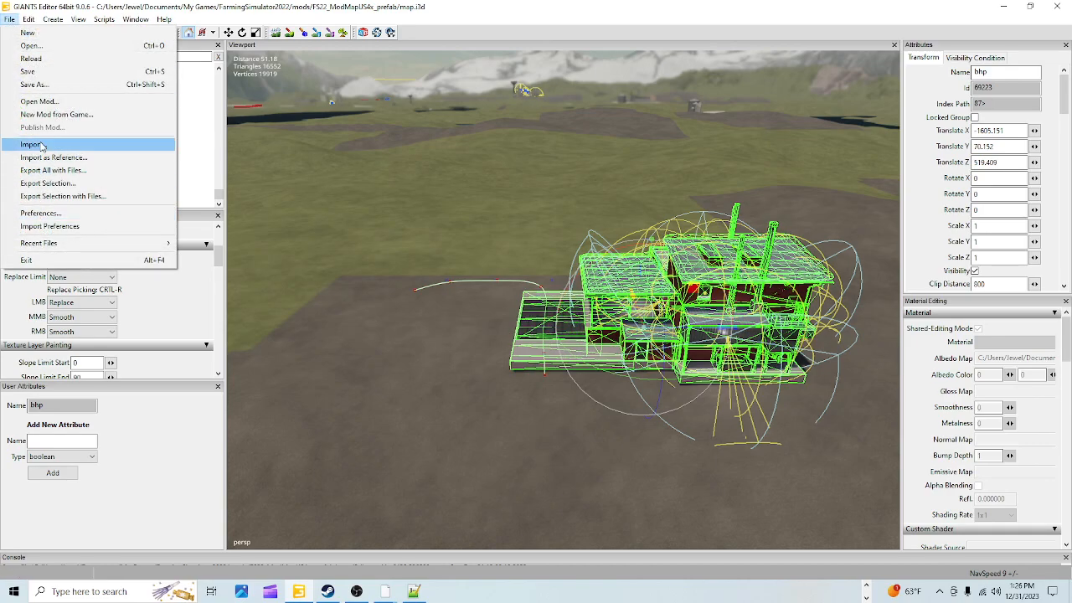
{"action": "left_click", "coordinate": [37, 144]}
{"action": "left_click", "coordinate": [57, 263]}
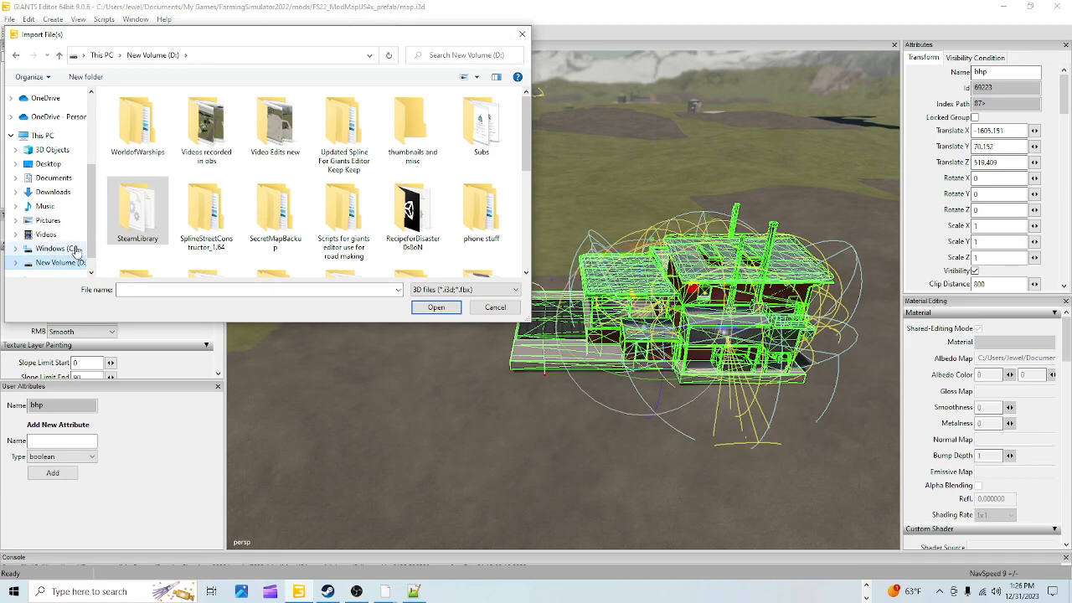
{"action": "left_click", "coordinate": [58, 249]}
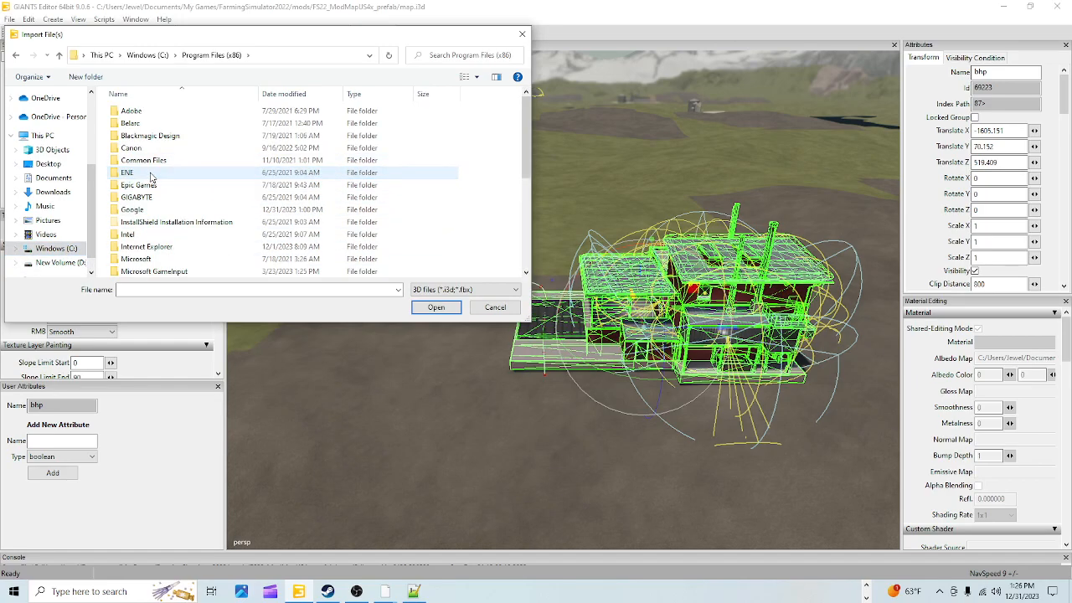
{"action": "scroll", "coordinate": [173, 221], "scroll_direction": "down", "scroll_amount": 2}
{"action": "double_click", "coordinate": [136, 240]}
{"action": "scroll", "coordinate": [139, 238], "scroll_direction": "down", "scroll_amount": 3}
{"action": "double_click", "coordinate": [142, 228]}
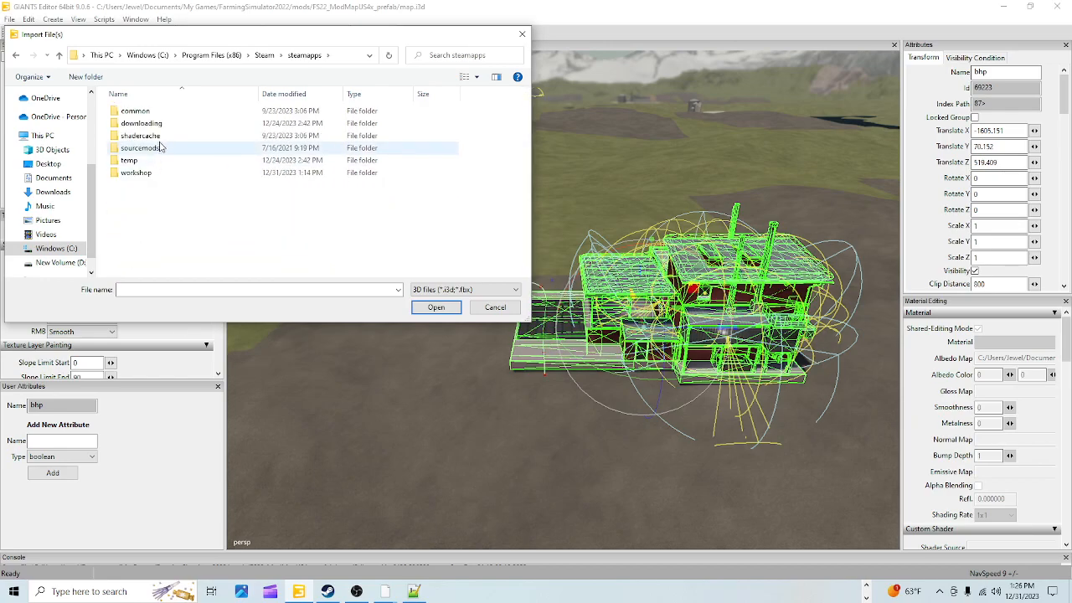
{"action": "double_click", "coordinate": [136, 111]}
{"action": "left_click", "coordinate": [184, 174]}
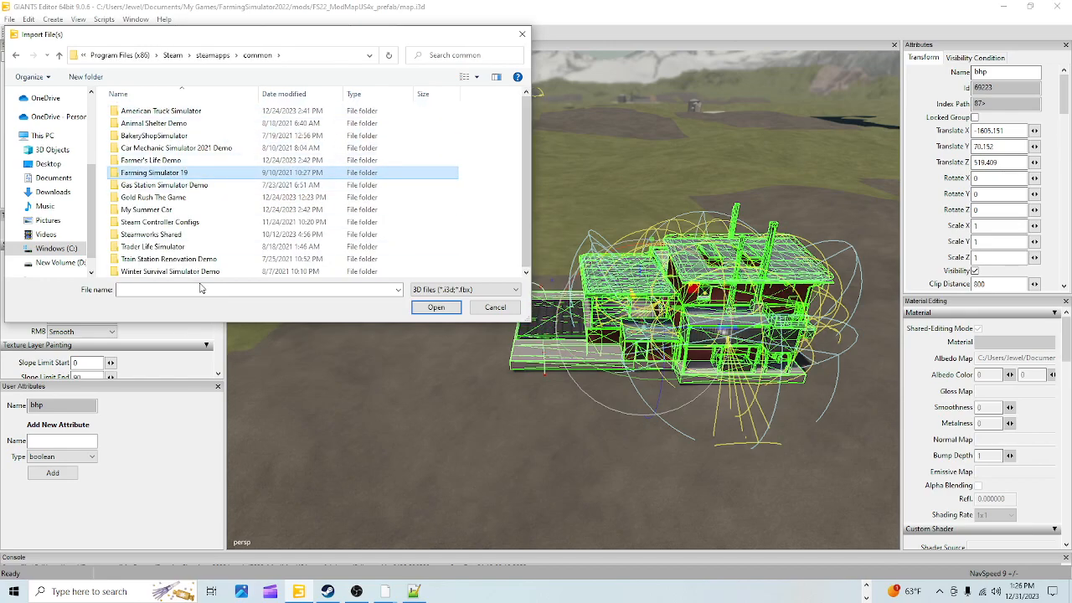
{"action": "double_click", "coordinate": [164, 174]}
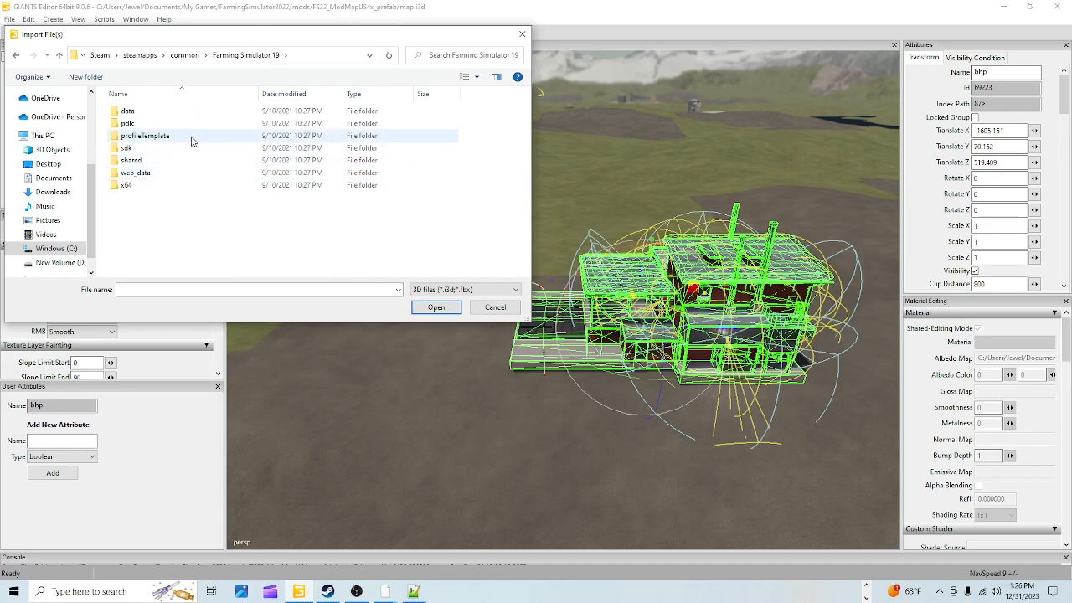
{"action": "double_click", "coordinate": [179, 111]}
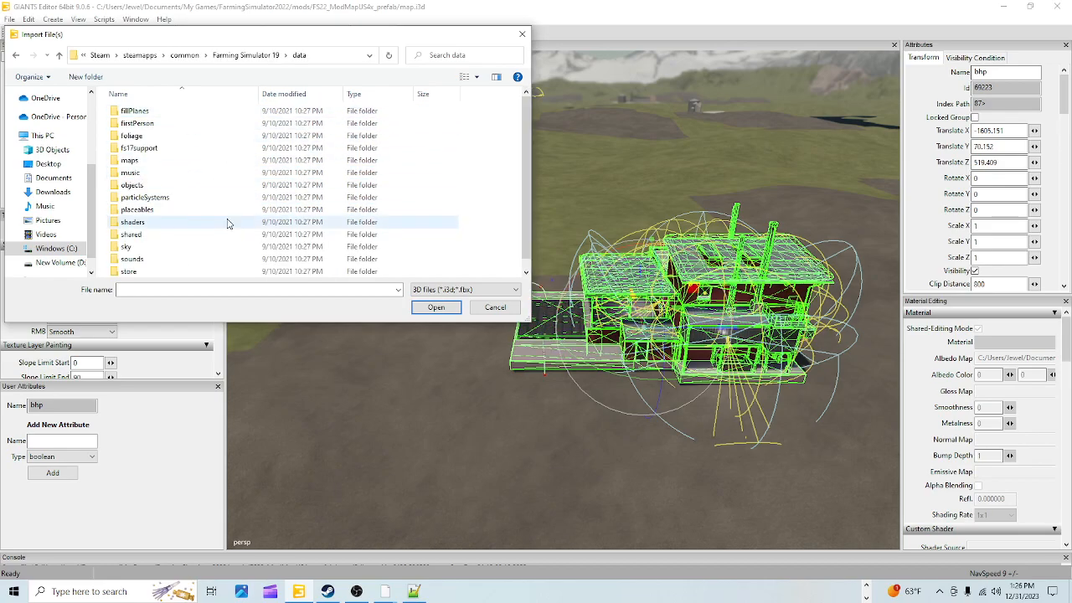
Browse New Volume (D:) to the SteamLibrary/steamapps/common/Farming Simulator 22/data/placeables folder
{"action": "left_click", "coordinate": [59, 262]}
{"action": "double_click", "coordinate": [139, 211]}
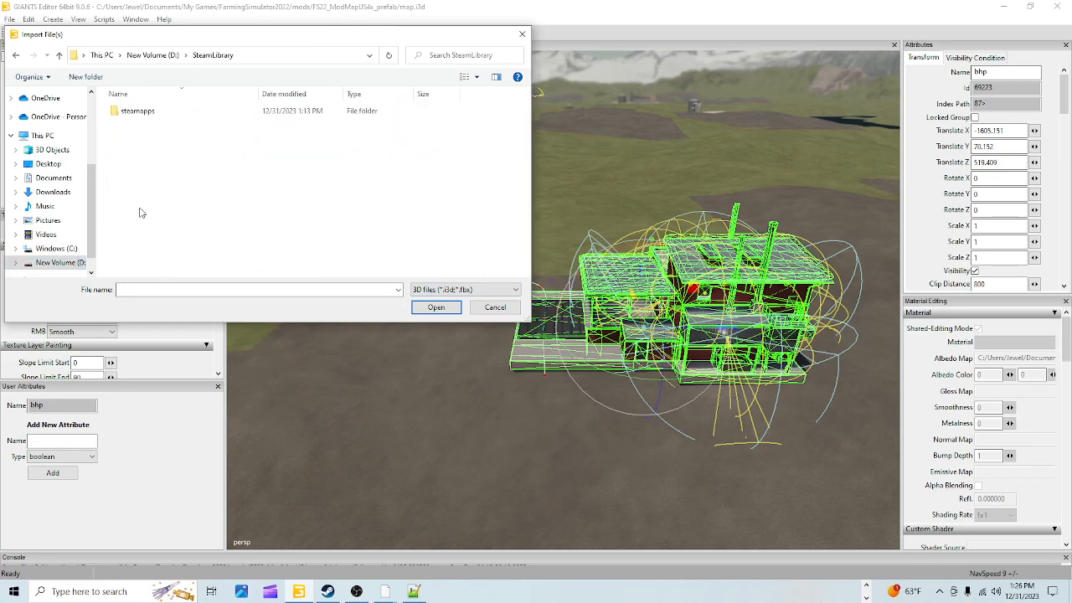
{"action": "double_click", "coordinate": [167, 111]}
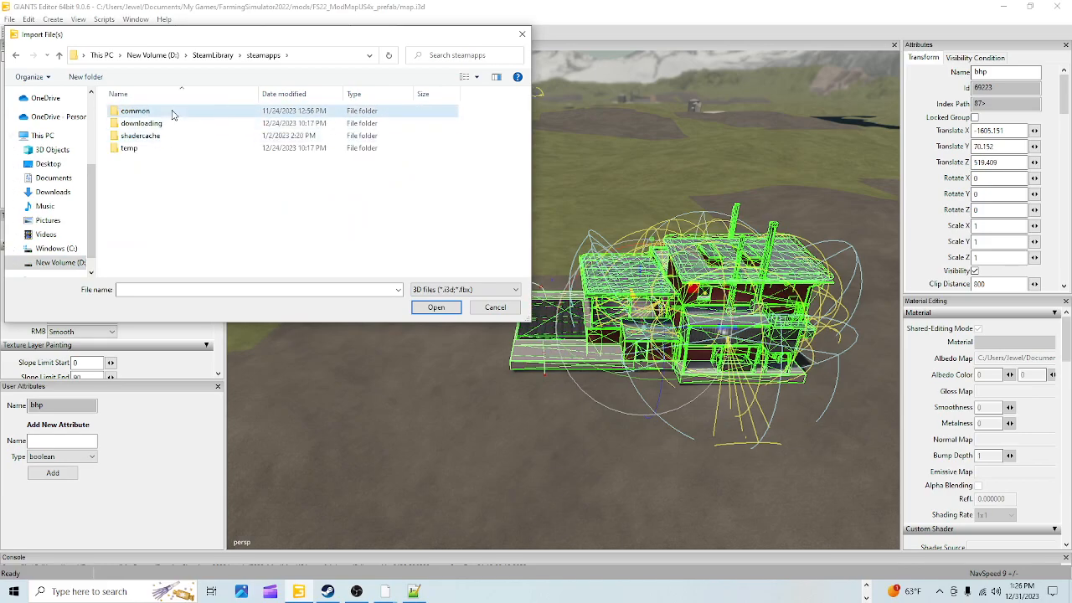
{"action": "double_click", "coordinate": [168, 111]}
{"action": "left_click", "coordinate": [144, 200]}
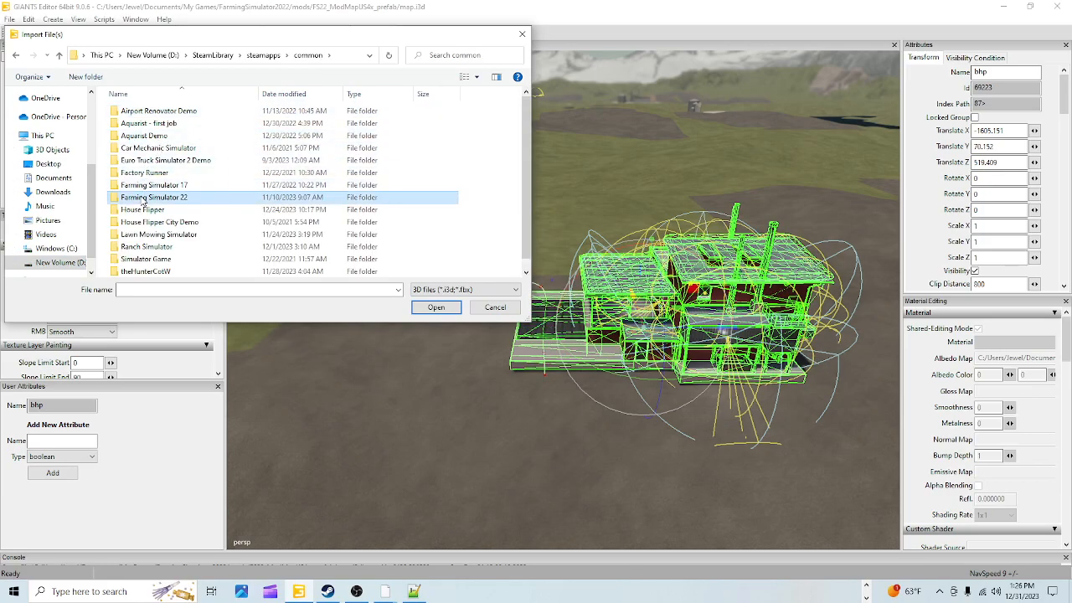
{"action": "double_click", "coordinate": [217, 202]}
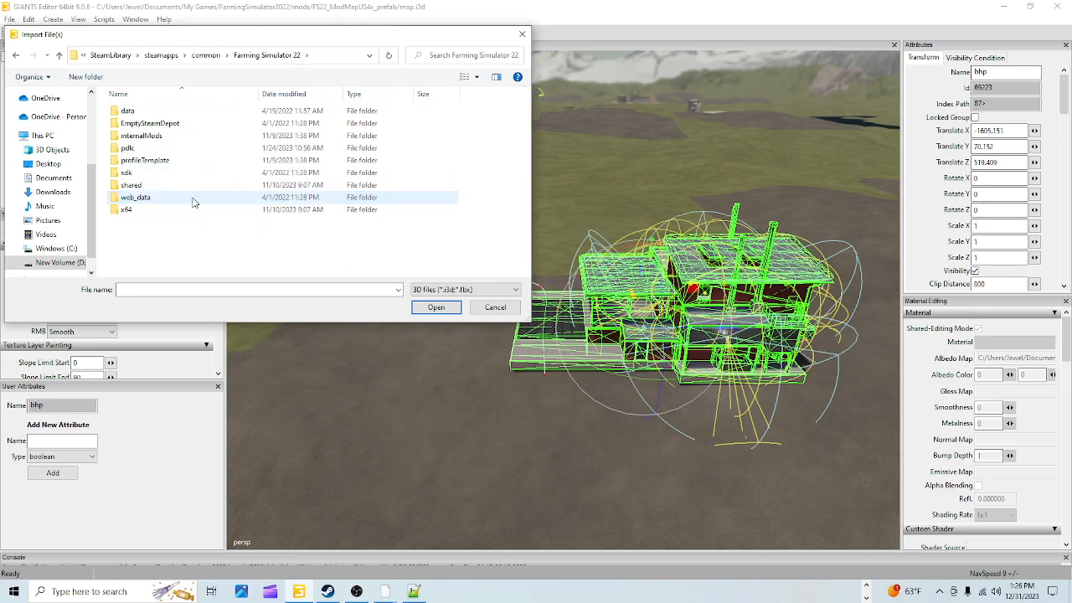
{"action": "double_click", "coordinate": [158, 116]}
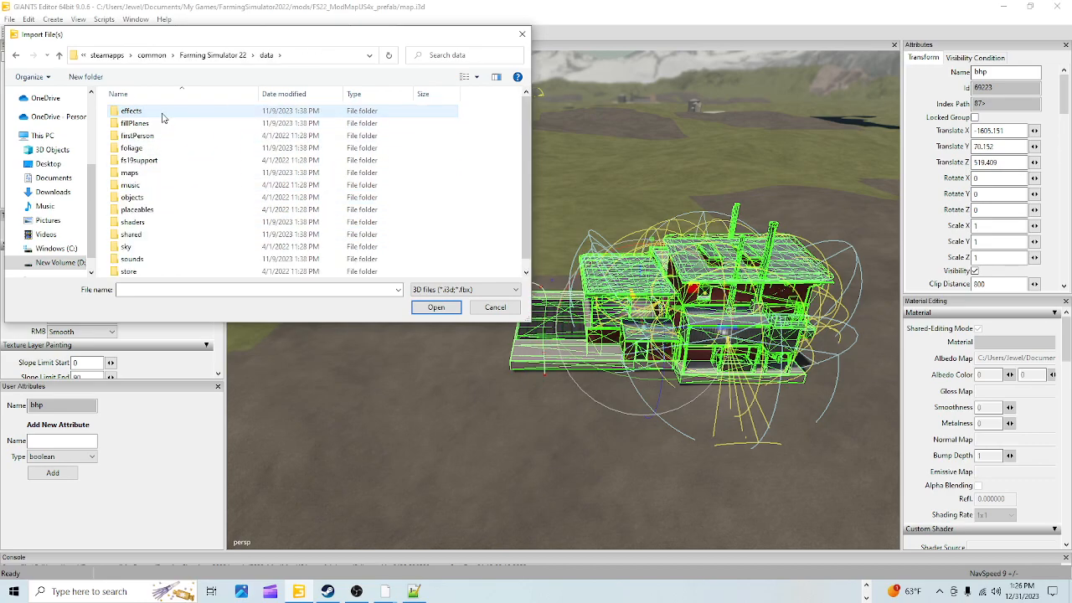
{"action": "double_click", "coordinate": [163, 211]}
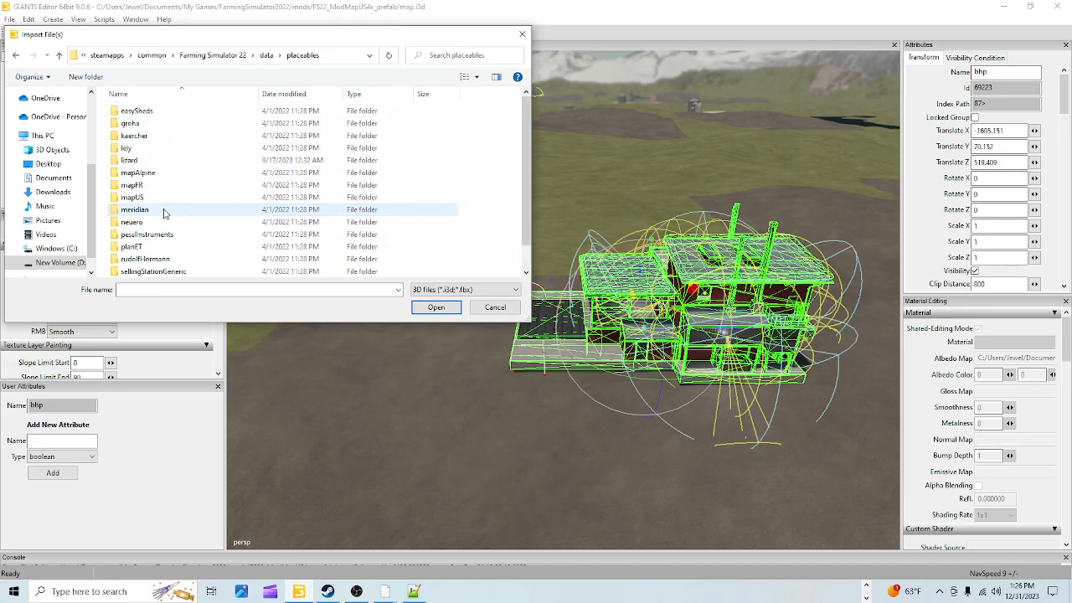
Locate the bhp 3D file in the lizard/sellingPoints/bhp folder and cancel the import
{"action": "double_click", "coordinate": [170, 160]}
{"action": "scroll", "coordinate": [170, 236], "scroll_direction": "down", "scroll_amount": 8}
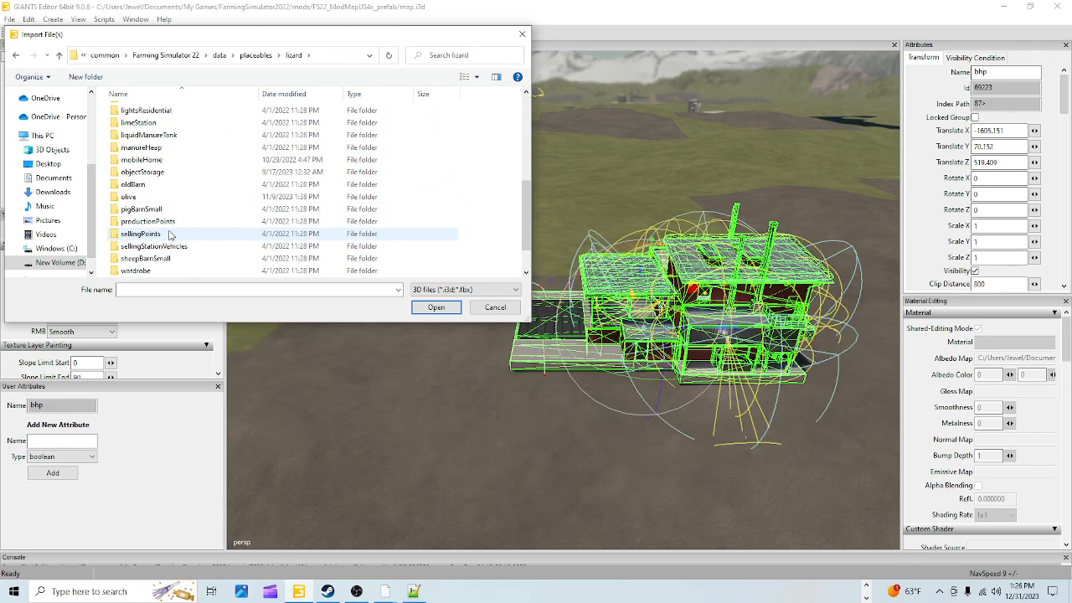
{"action": "left_click", "coordinate": [170, 200]}
{"action": "double_click", "coordinate": [170, 199]}
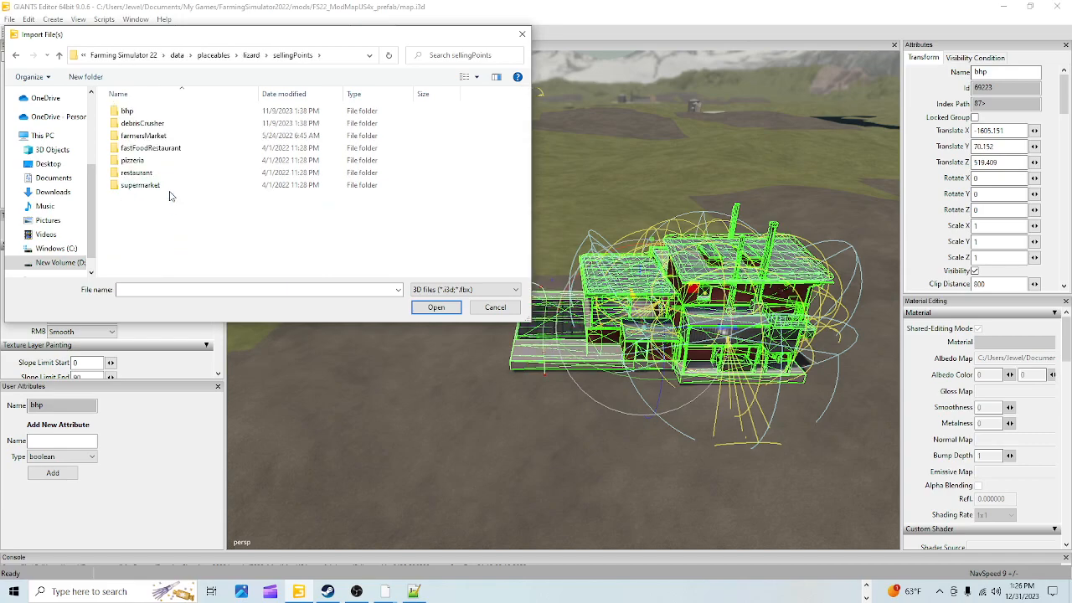
{"action": "double_click", "coordinate": [181, 112]}
{"action": "left_click", "coordinate": [151, 131]}
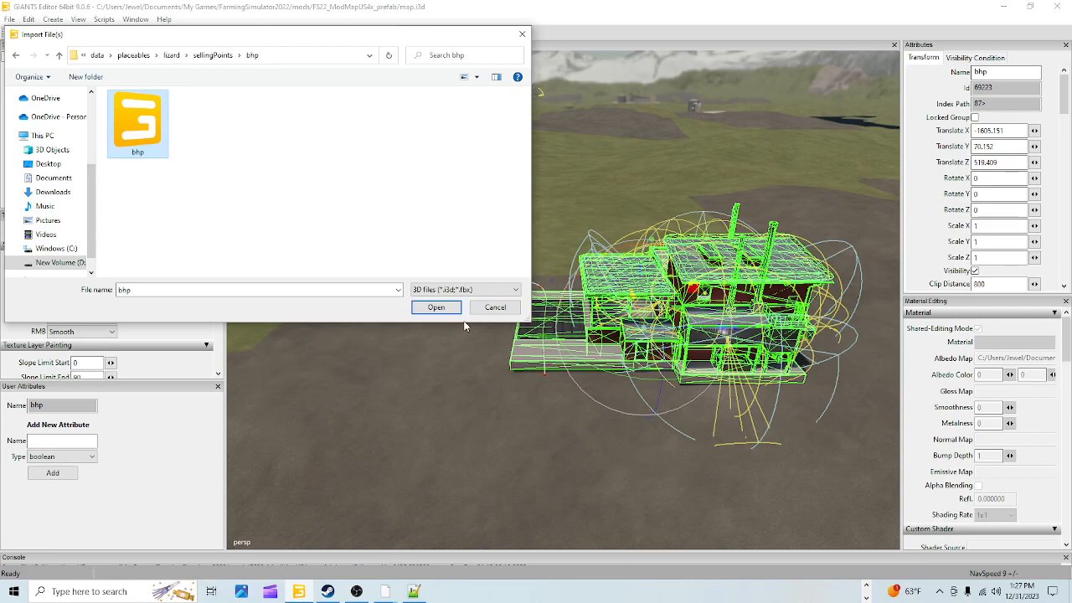
{"action": "left_click", "coordinate": [493, 312]}
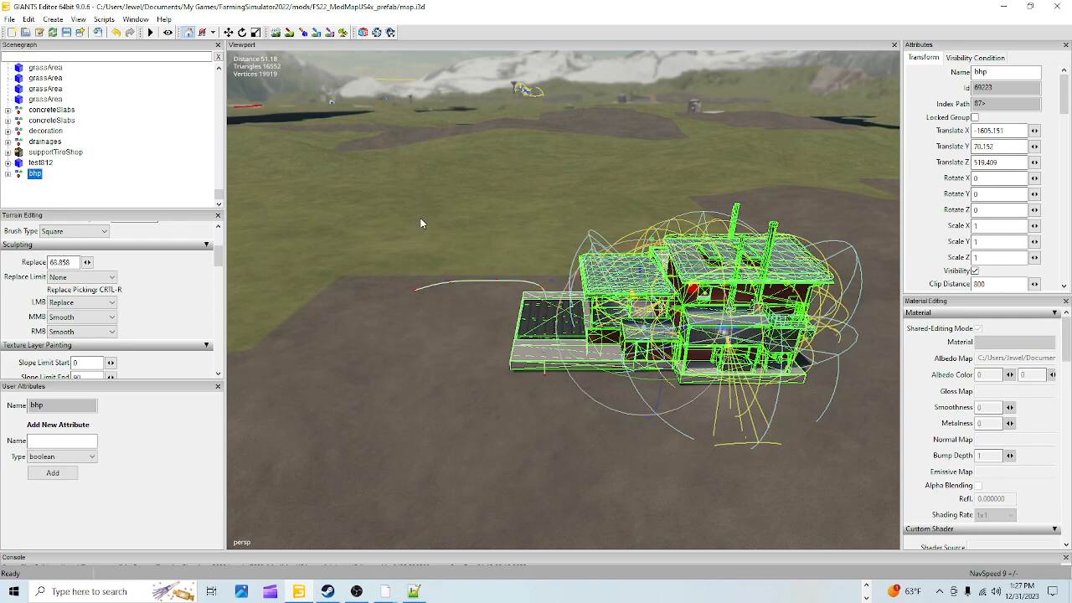
Set the bhp building down on the levelled ground with interactive placement, at about X -1601.9, Y 68.82, Z 505.26
{"action": "key", "text": "ctrl+b"}
{"action": "left_click", "coordinate": [527, 329]}
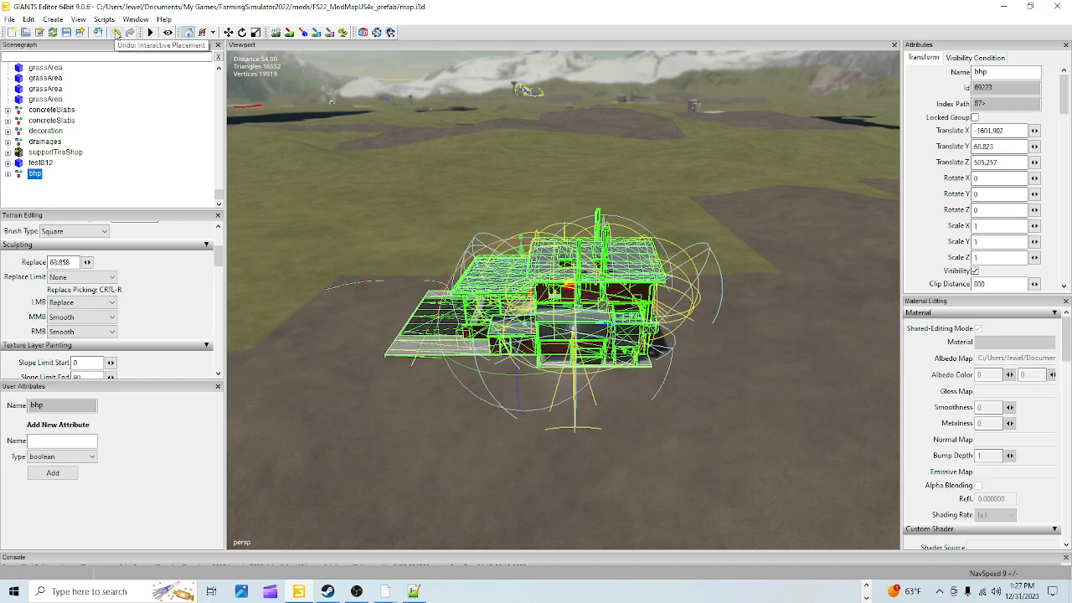
Examine the bhp building's grated ramp and slab edges where they meet the ground
{"action": "left_click_drag", "start_coordinate": [576, 314], "coordinate": [556, 369], "text": "alt"}
{"action": "scroll", "coordinate": [588, 286], "scroll_direction": "up", "scroll_amount": 2}
{"action": "left_click_drag", "start_coordinate": [589, 286], "coordinate": [464, 292], "text": "alt"}
{"action": "scroll", "coordinate": [417, 343], "scroll_direction": "up", "scroll_amount": 3}
{"action": "left_click_drag", "start_coordinate": [555, 326], "coordinate": [562, 300], "text": "alt"}
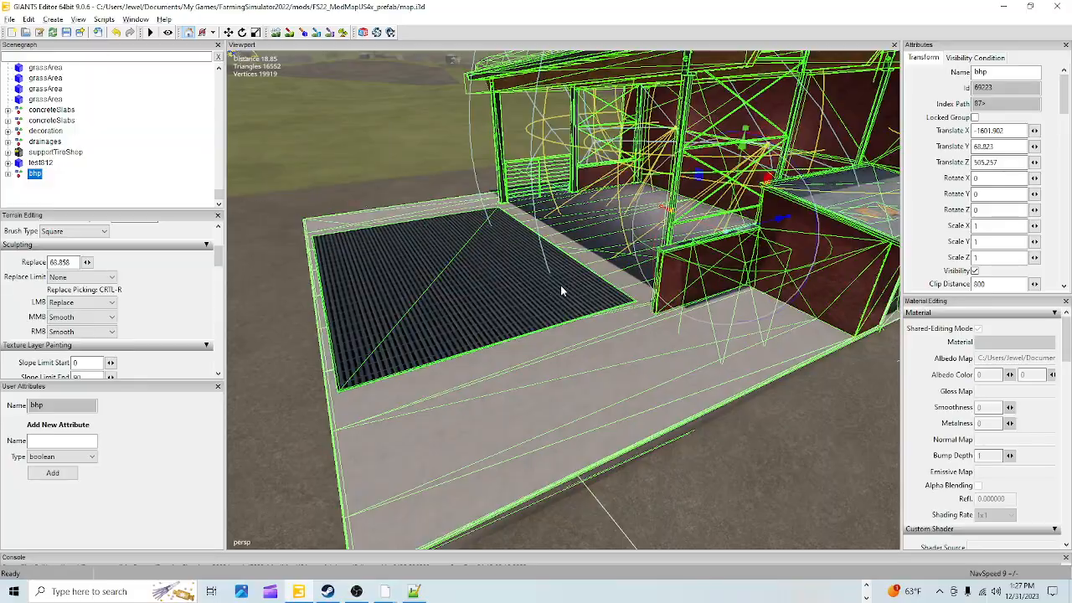
{"action": "right_click_drag", "start_coordinate": [527, 381], "coordinate": [510, 364], "text": "alt"}
{"action": "left_click_drag", "start_coordinate": [729, 171], "coordinate": [591, 266], "text": "alt"}
{"action": "scroll", "coordinate": [591, 264], "scroll_direction": "down", "scroll_amount": 1}
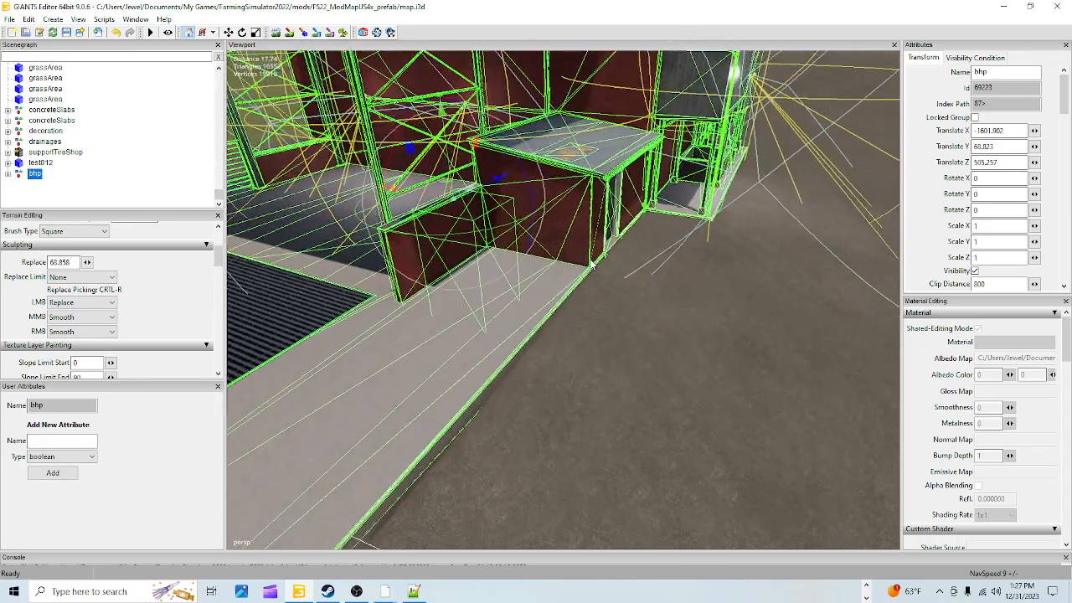
{"action": "scroll", "coordinate": [595, 366], "scroll_direction": "down", "scroll_amount": 5}
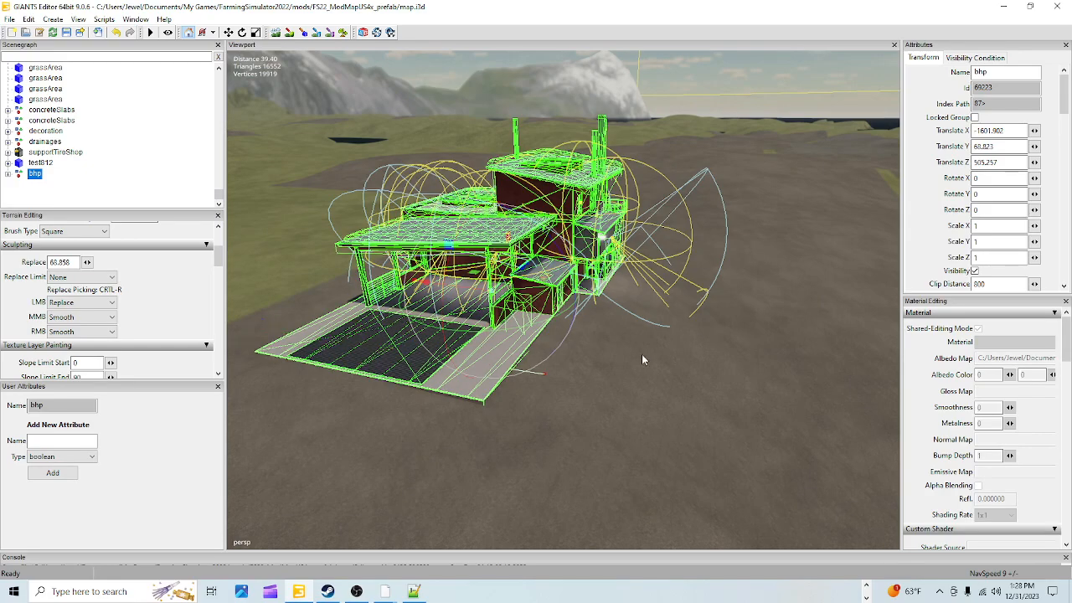
{"action": "left_click_drag", "start_coordinate": [631, 367], "coordinate": [547, 390], "text": "alt"}
{"action": "scroll", "coordinate": [584, 282], "scroll_direction": "up", "scroll_amount": 3}
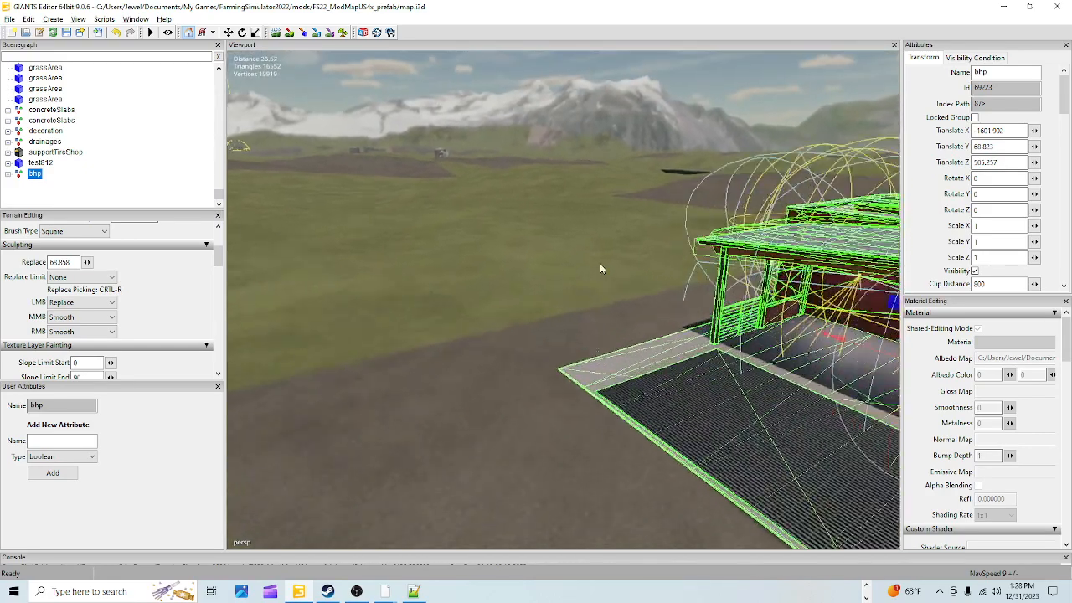
Move the bhp building along the X axis onto the grass, to about X -1574.76
{"action": "scroll", "coordinate": [584, 286], "scroll_direction": "up", "scroll_amount": 3}
{"action": "left_click_drag", "start_coordinate": [718, 148], "coordinate": [813, 277], "text": "alt"}
{"action": "scroll", "coordinate": [813, 278], "scroll_direction": "down", "scroll_amount": 5}
{"action": "left_click_drag", "start_coordinate": [527, 257], "coordinate": [123, 319], "text": "alt"}
Inspect the slab and ramp edges of the bhp building against the surrounding grass
{"action": "left_click_drag", "start_coordinate": [616, 368], "coordinate": [520, 340], "text": "alt"}
{"action": "left_click_drag", "start_coordinate": [634, 410], "coordinate": [598, 408], "text": "alt"}
{"action": "scroll", "coordinate": [545, 371], "scroll_direction": "up", "scroll_amount": 8}
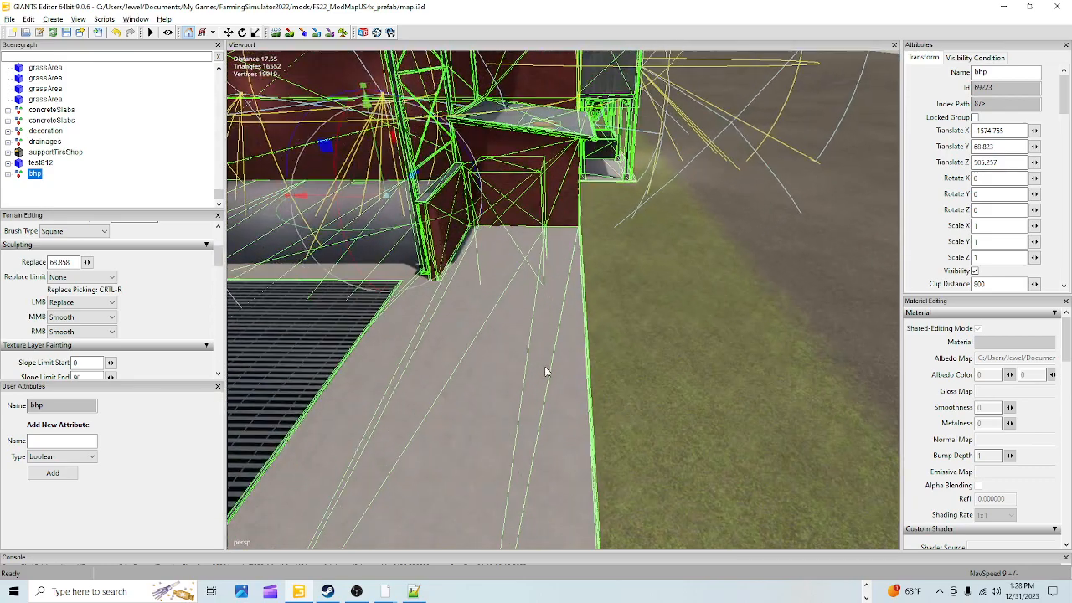
{"action": "left_click_drag", "start_coordinate": [534, 369], "coordinate": [600, 316], "text": "alt"}
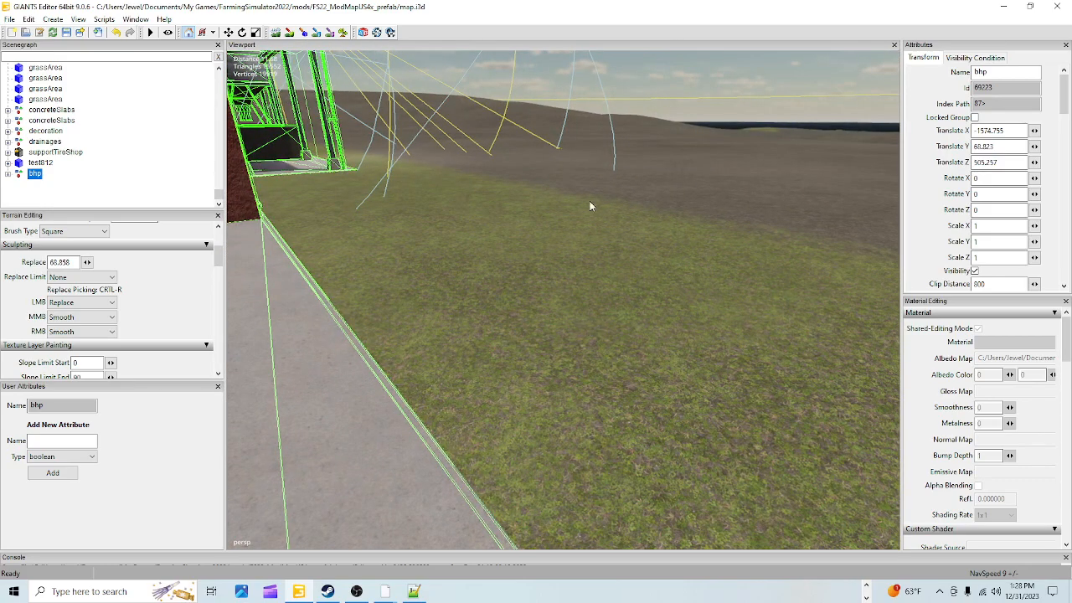
{"action": "left_click_drag", "start_coordinate": [617, 296], "coordinate": [512, 391], "text": "alt"}
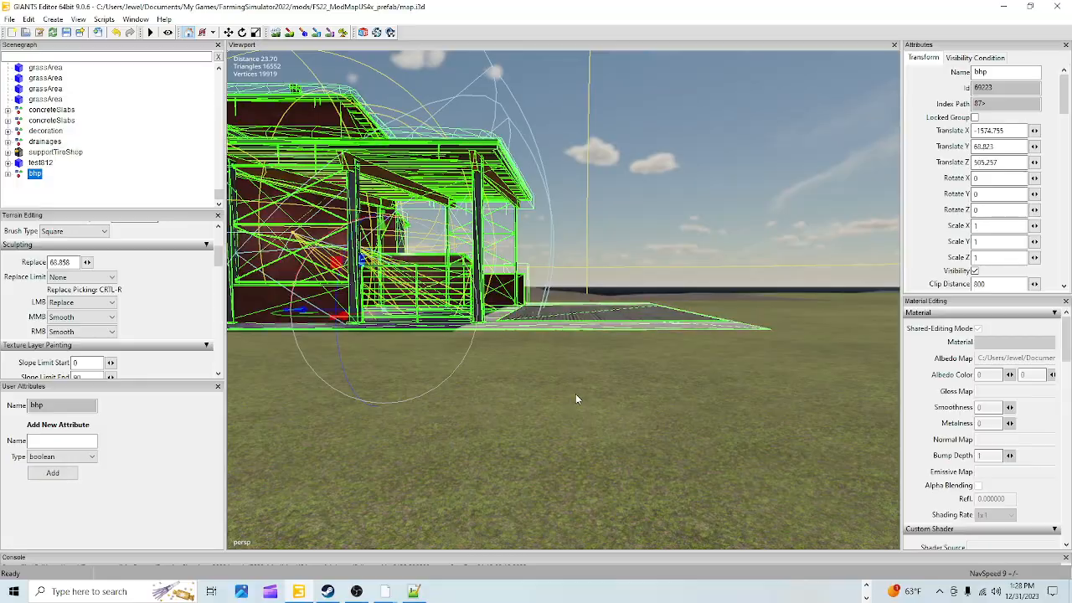
{"action": "left_click_drag", "start_coordinate": [585, 452], "coordinate": [529, 364], "text": "alt"}
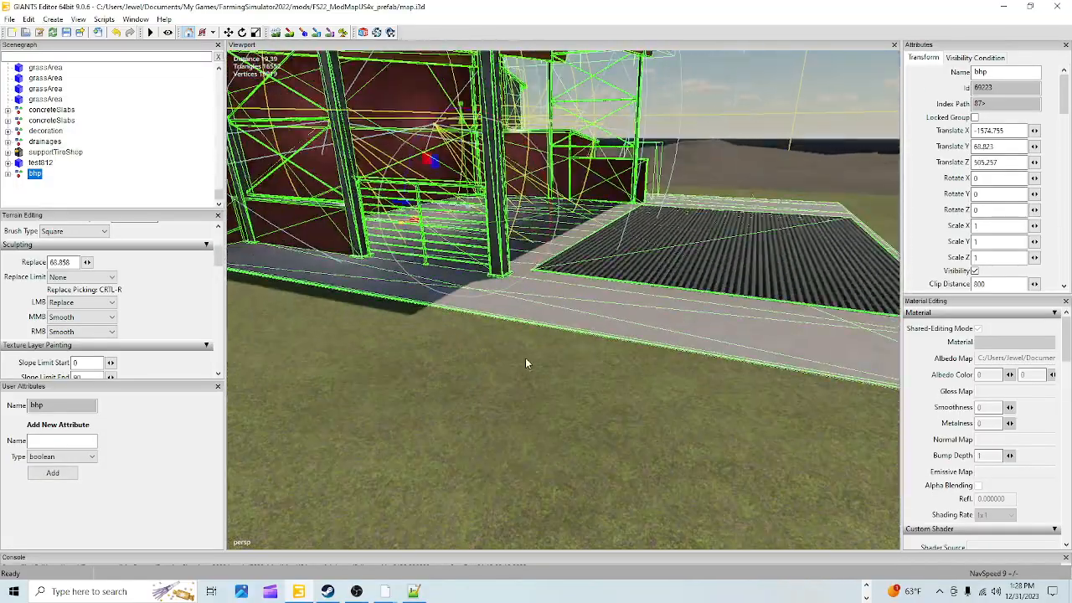
{"action": "left_click_drag", "start_coordinate": [645, 453], "coordinate": [455, 304], "text": "alt"}
{"action": "scroll", "coordinate": [457, 304], "scroll_direction": "down", "scroll_amount": 10}
{"action": "left_click_drag", "start_coordinate": [424, 395], "coordinate": [494, 484], "text": "alt"}
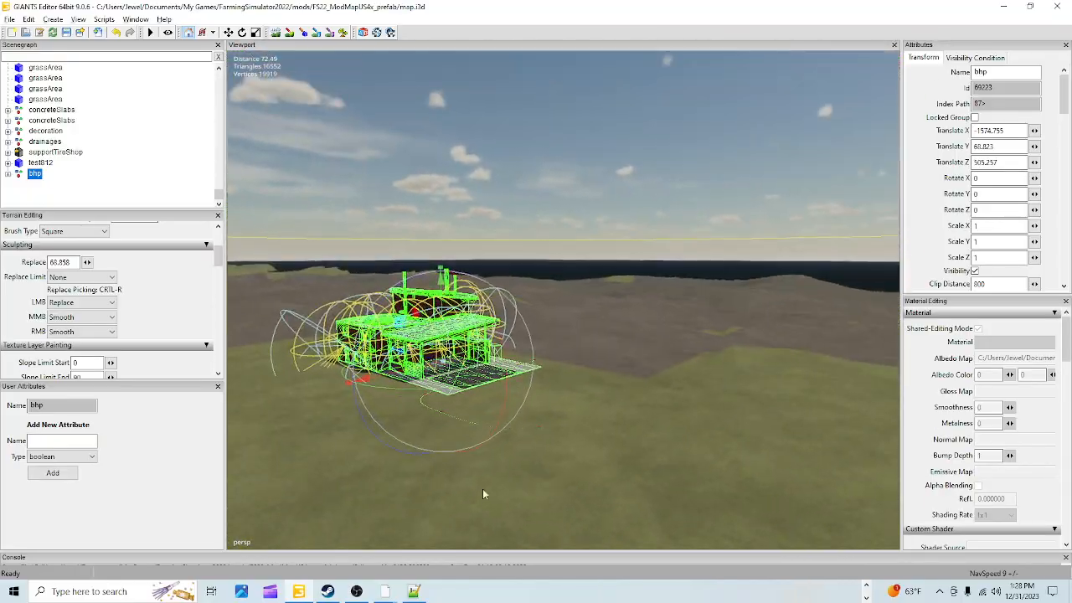
{"action": "scroll", "coordinate": [573, 388], "scroll_direction": "up", "scroll_amount": 6}
{"action": "scroll", "coordinate": [573, 387], "scroll_direction": "up", "scroll_amount": 3}
{"action": "left_click_drag", "start_coordinate": [667, 296], "coordinate": [465, 282], "text": "alt"}
{"action": "scroll", "coordinate": [464, 282], "scroll_direction": "down", "scroll_amount": 5}
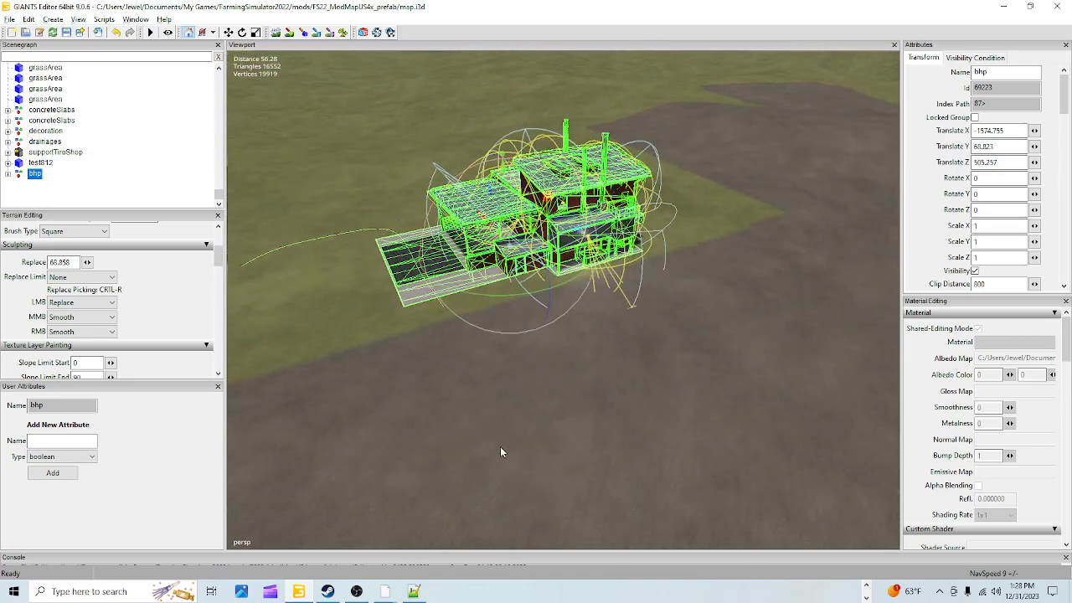
Move the bhp building along the Z axis to about Z 489.53, further onto the grass
{"action": "left_click_drag", "start_coordinate": [500, 452], "coordinate": [532, 289], "text": "alt"}
{"action": "left_click_drag", "start_coordinate": [632, 420], "coordinate": [601, 255], "text": "alt"}
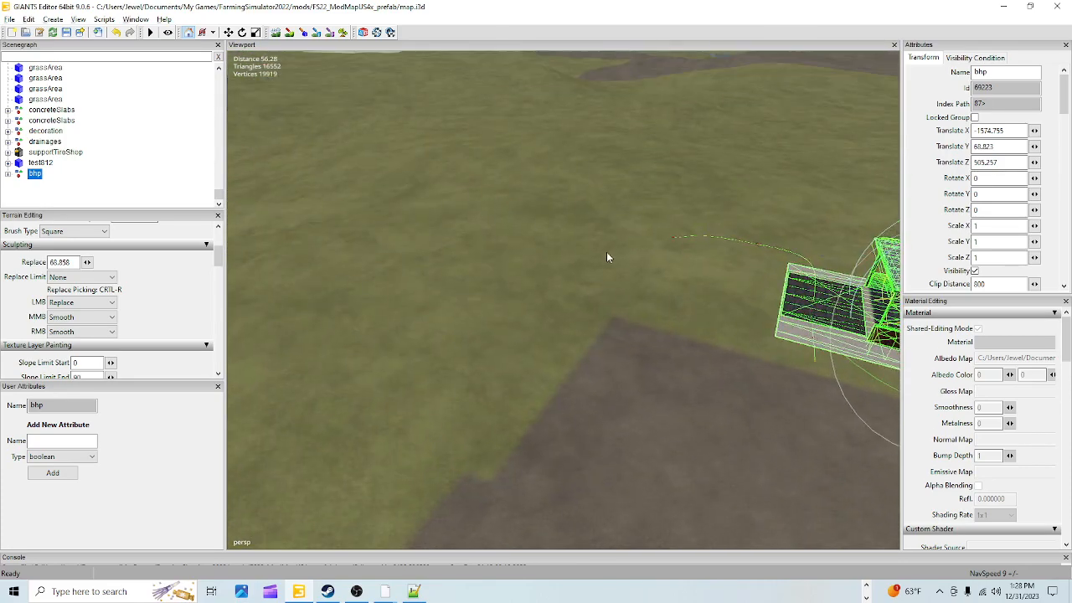
{"action": "scroll", "coordinate": [533, 334], "scroll_direction": "down", "scroll_amount": 6}
{"action": "left_click_drag", "start_coordinate": [505, 396], "coordinate": [566, 282], "text": "alt"}
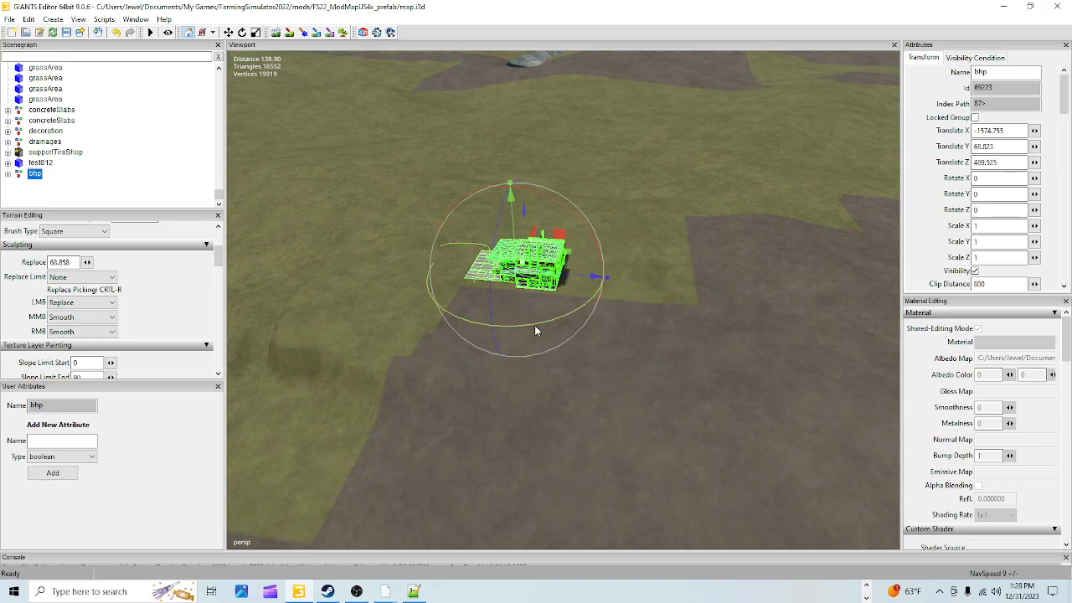
Examine the bhp building's walls, doors, pipes and base from all sides at its grass location
{"action": "scroll", "coordinate": [637, 254], "scroll_direction": "up", "scroll_amount": 1}
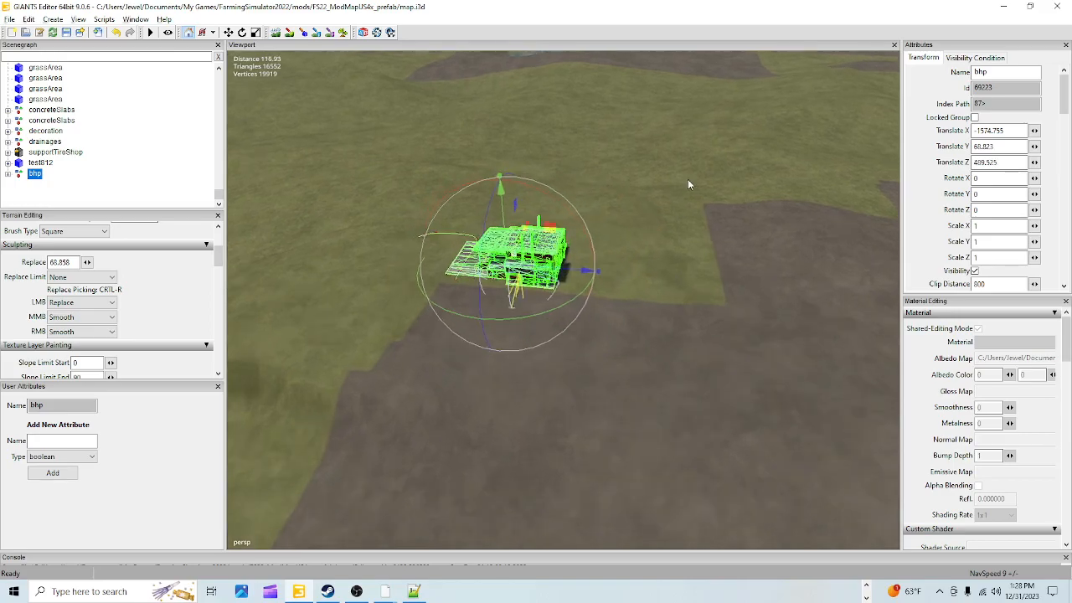
{"action": "scroll", "coordinate": [637, 254], "scroll_direction": "up", "scroll_amount": 6}
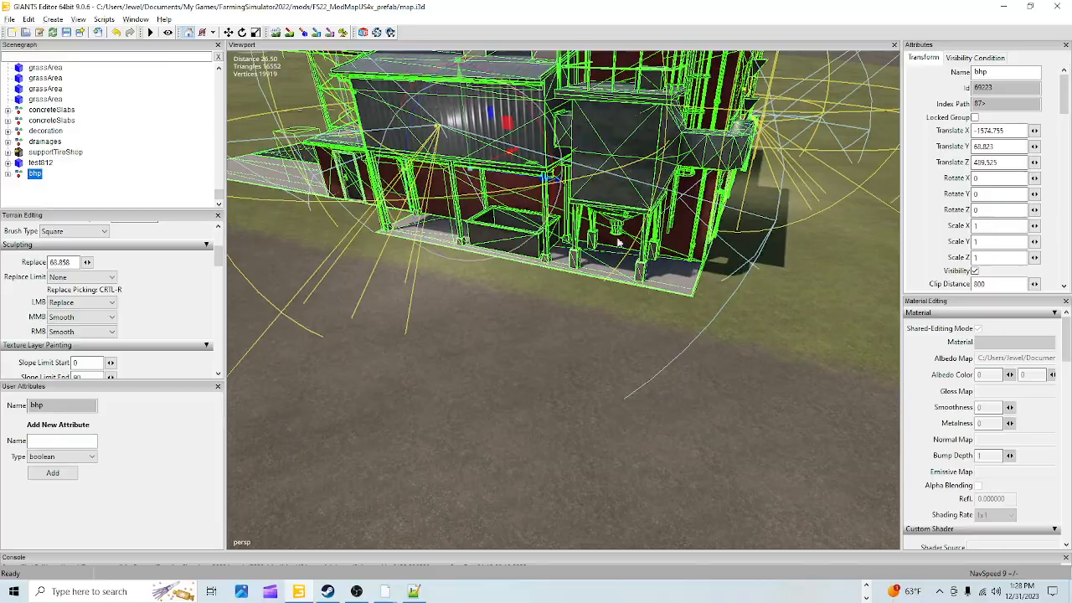
{"action": "left_click_drag", "start_coordinate": [618, 315], "coordinate": [662, 235], "text": "alt"}
{"action": "scroll", "coordinate": [611, 268], "scroll_direction": "up", "scroll_amount": 1}
{"action": "left_click_drag", "start_coordinate": [610, 268], "coordinate": [362, 270], "text": "alt"}
{"action": "scroll", "coordinate": [475, 330], "scroll_direction": "down", "scroll_amount": 5}
{"action": "scroll", "coordinate": [430, 362], "scroll_direction": "down", "scroll_amount": 1}
{"action": "left_click_drag", "start_coordinate": [470, 335], "coordinate": [422, 320], "text": "alt"}
{"action": "scroll", "coordinate": [520, 268], "scroll_direction": "up", "scroll_amount": 4}
{"action": "left_click_drag", "start_coordinate": [615, 202], "coordinate": [793, 253], "text": "alt"}
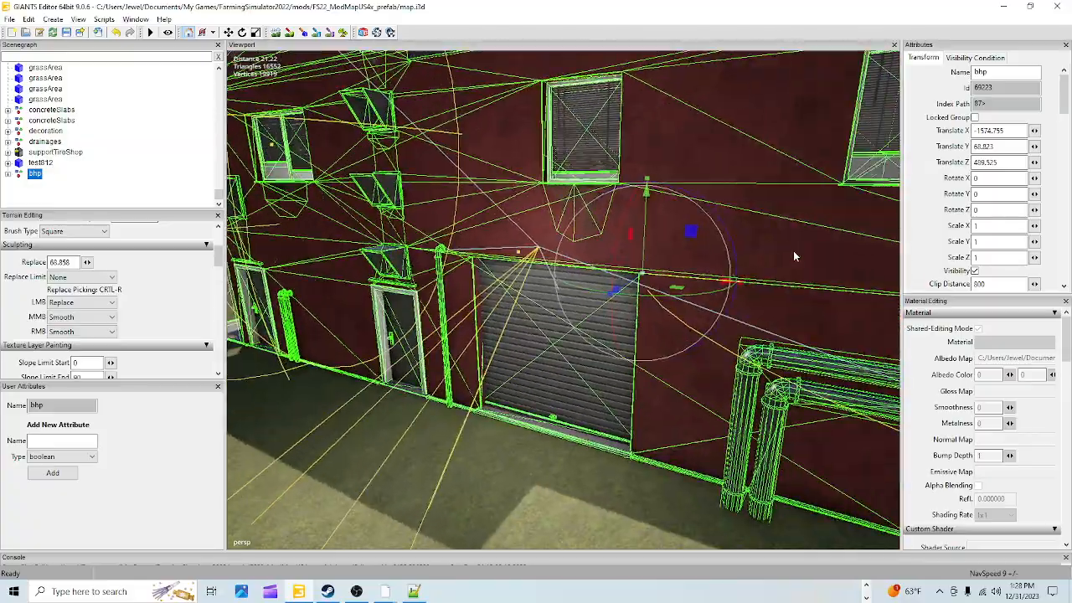
{"action": "scroll", "coordinate": [634, 314], "scroll_direction": "down", "scroll_amount": 4}
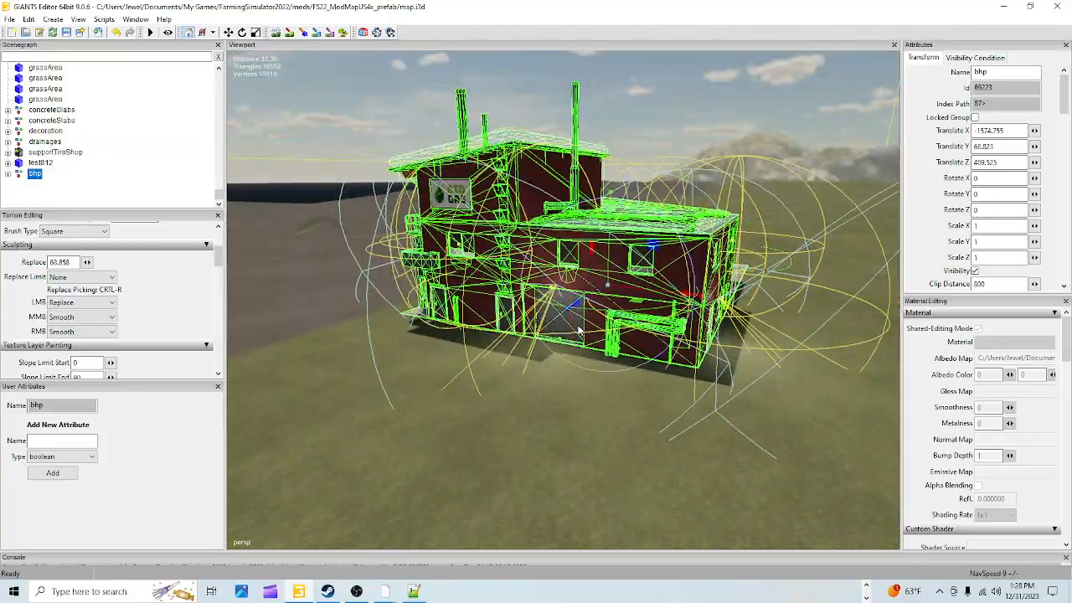
{"action": "left_click_drag", "start_coordinate": [579, 331], "coordinate": [510, 294], "text": "alt"}
{"action": "scroll", "coordinate": [570, 293], "scroll_direction": "up", "scroll_amount": 3}
{"action": "left_click_drag", "start_coordinate": [603, 268], "coordinate": [763, 304], "text": "alt"}
{"action": "scroll", "coordinate": [737, 294], "scroll_direction": "down", "scroll_amount": 1}
{"action": "scroll", "coordinate": [716, 183], "scroll_direction": "down", "scroll_amount": 4}
{"action": "left_click_drag", "start_coordinate": [543, 377], "coordinate": [556, 356], "text": "alt"}
{"action": "scroll", "coordinate": [555, 356], "scroll_direction": "up", "scroll_amount": 2}
{"action": "scroll", "coordinate": [555, 356], "scroll_direction": "up", "scroll_amount": 2}
{"action": "left_click_drag", "start_coordinate": [615, 280], "coordinate": [363, 404], "text": "alt"}
{"action": "scroll", "coordinate": [364, 405], "scroll_direction": "down", "scroll_amount": 3}
{"action": "left_click_drag", "start_coordinate": [561, 255], "coordinate": [607, 256], "text": "alt"}
{"action": "scroll", "coordinate": [607, 254], "scroll_direction": "down", "scroll_amount": 8}
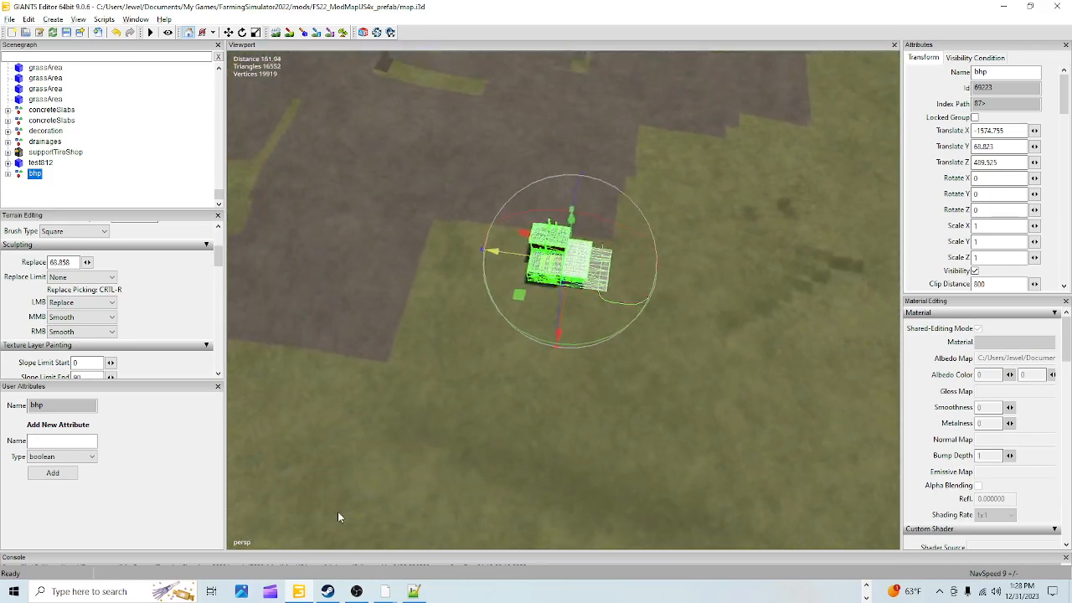
Survey the fields, rivers and coastline of the map surrounding the bhp building
{"action": "left_click_drag", "start_coordinate": [456, 363], "coordinate": [840, 303], "text": "alt"}
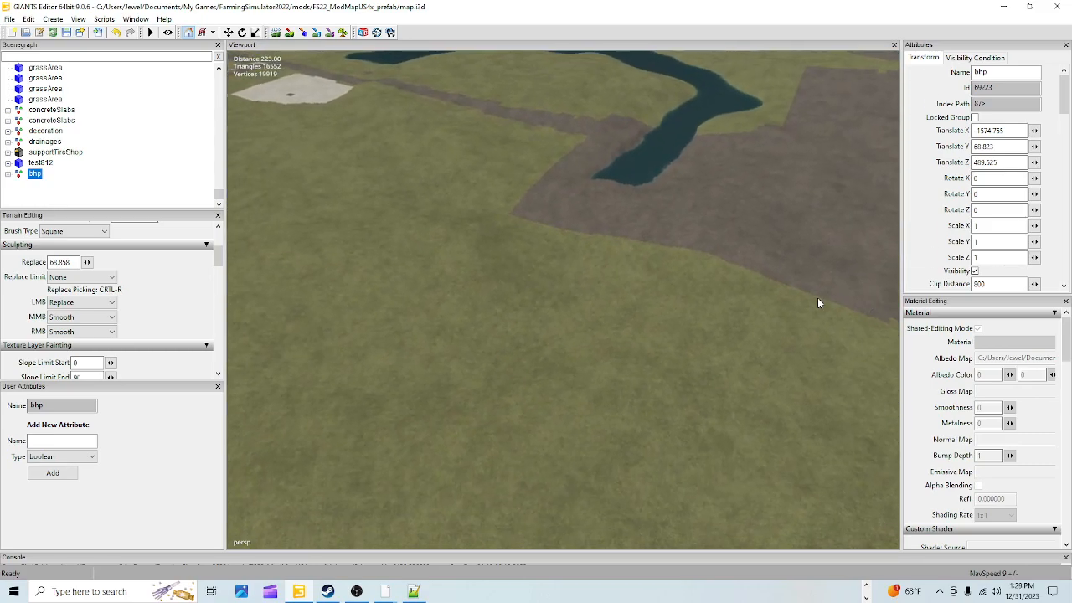
{"action": "left_click_drag", "start_coordinate": [750, 156], "coordinate": [430, 232], "text": "alt"}
{"action": "left_click_drag", "start_coordinate": [632, 150], "coordinate": [242, 147], "text": "alt"}
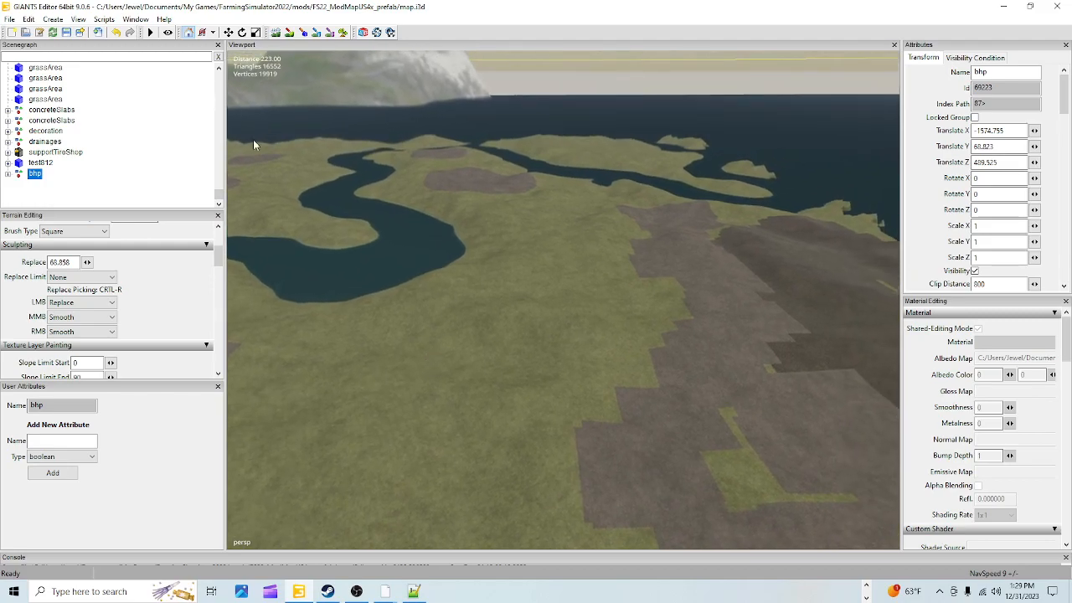
{"action": "left_click_drag", "start_coordinate": [415, 350], "coordinate": [364, 375], "text": "alt"}
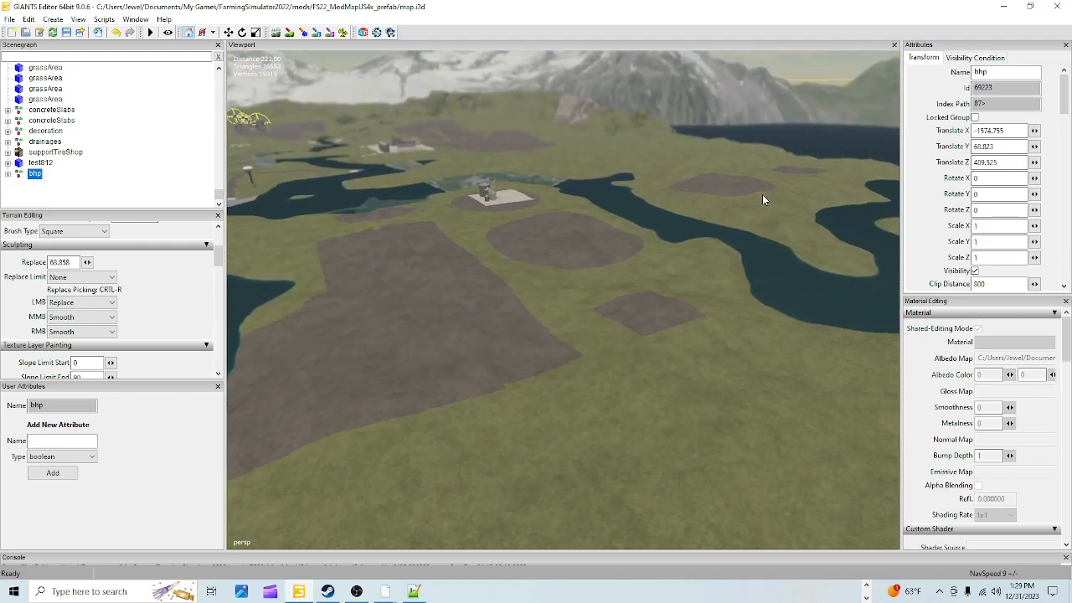
{"action": "left_click_drag", "start_coordinate": [564, 340], "coordinate": [651, 126], "text": "alt"}
{"action": "left_click_drag", "start_coordinate": [628, 166], "coordinate": [557, 352], "text": "alt"}
{"action": "left_click_drag", "start_coordinate": [730, 410], "coordinate": [587, 244], "text": "alt"}
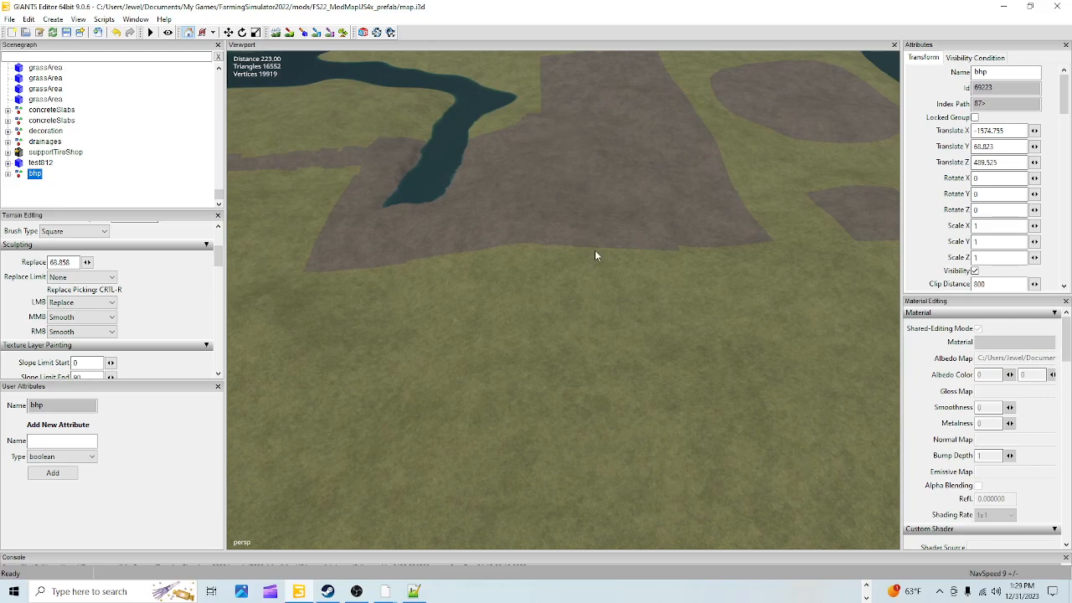
{"action": "left_click_drag", "start_coordinate": [471, 302], "coordinate": [630, 56], "text": "alt"}
{"action": "left_click_drag", "start_coordinate": [366, 593], "coordinate": [532, 90], "text": "alt"}
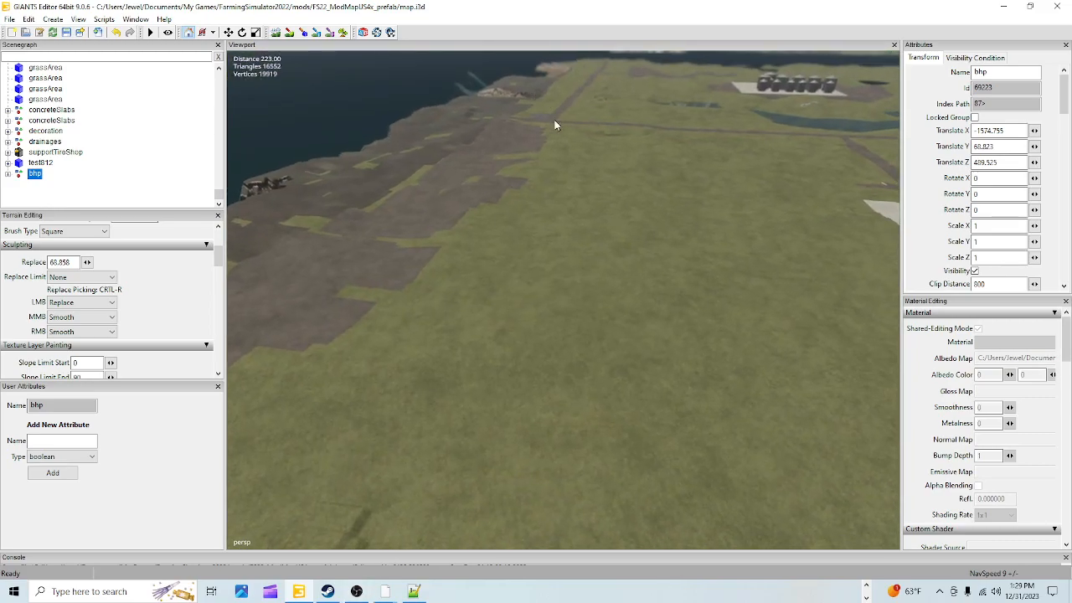
{"action": "left_click_drag", "start_coordinate": [52, 590], "coordinate": [138, 328], "text": "alt"}
{"action": "left_click_drag", "start_coordinate": [388, 330], "coordinate": [481, 153], "text": "alt"}
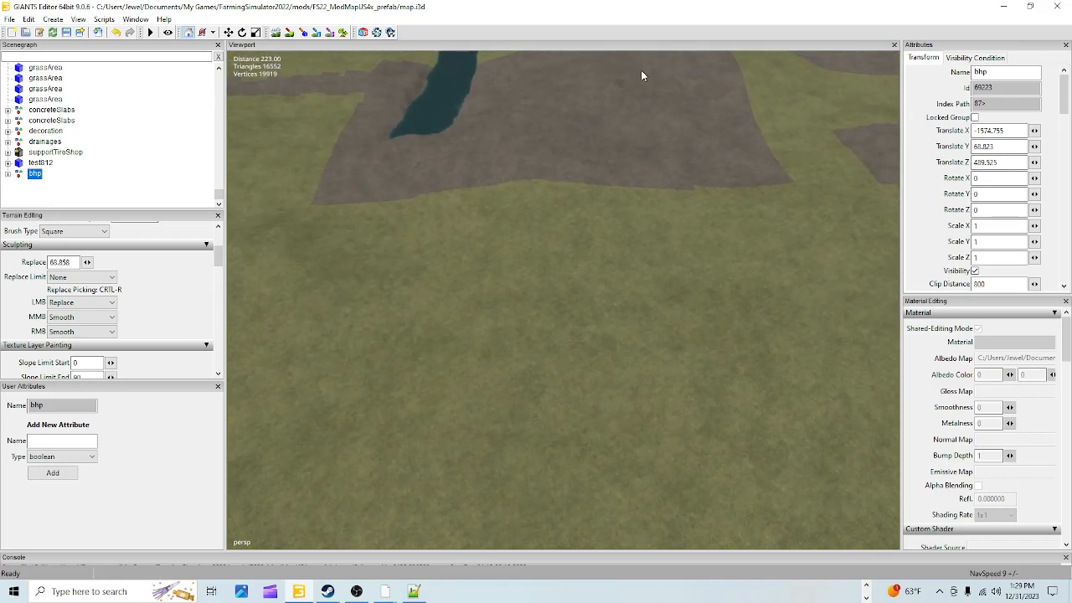
Rotate the bhp building about its vertical Y axis to about 89.9 degrees
{"action": "left_click_drag", "start_coordinate": [486, 217], "coordinate": [505, 330], "text": "alt"}
{"action": "right_click_drag", "start_coordinate": [505, 331], "coordinate": [1064, 5], "text": "alt"}
{"action": "left_click_drag", "start_coordinate": [495, 421], "coordinate": [579, 356], "text": "alt"}
{"action": "scroll", "coordinate": [578, 356], "scroll_direction": "up", "scroll_amount": 10}
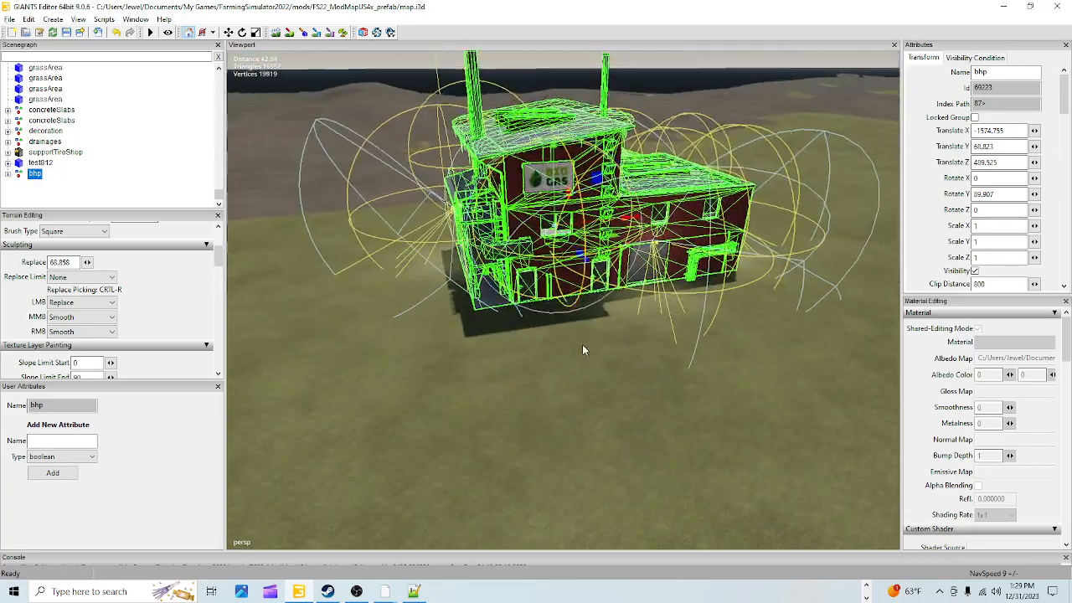
Move the bhp building along the X axis to about X -1569.17 on the grass
{"action": "left_click_drag", "start_coordinate": [497, 399], "coordinate": [500, 316], "text": "alt"}
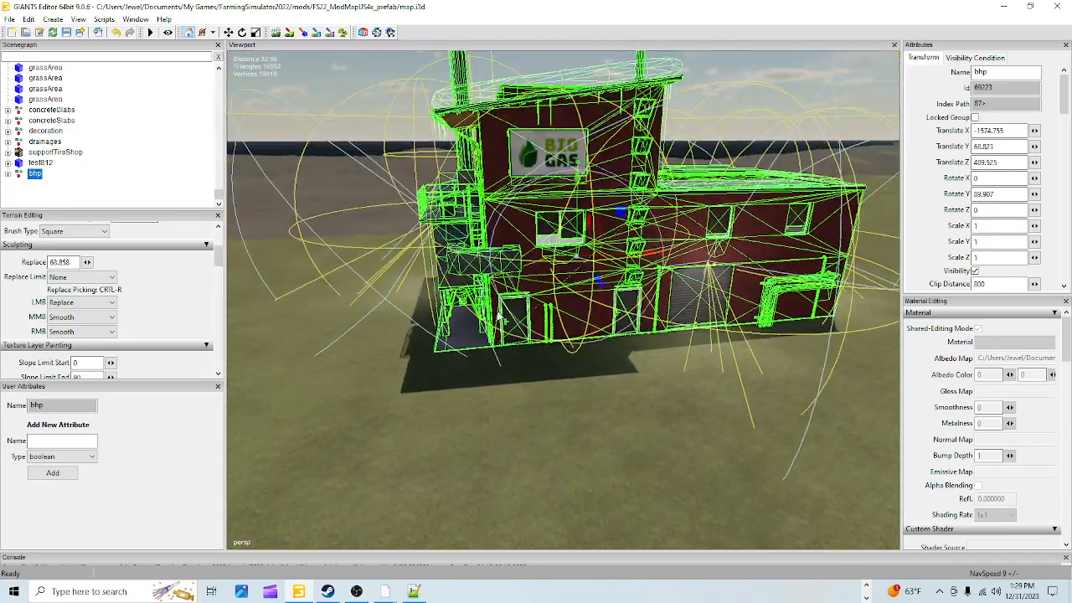
{"action": "right_click_drag", "start_coordinate": [458, 410], "coordinate": [587, 234]}
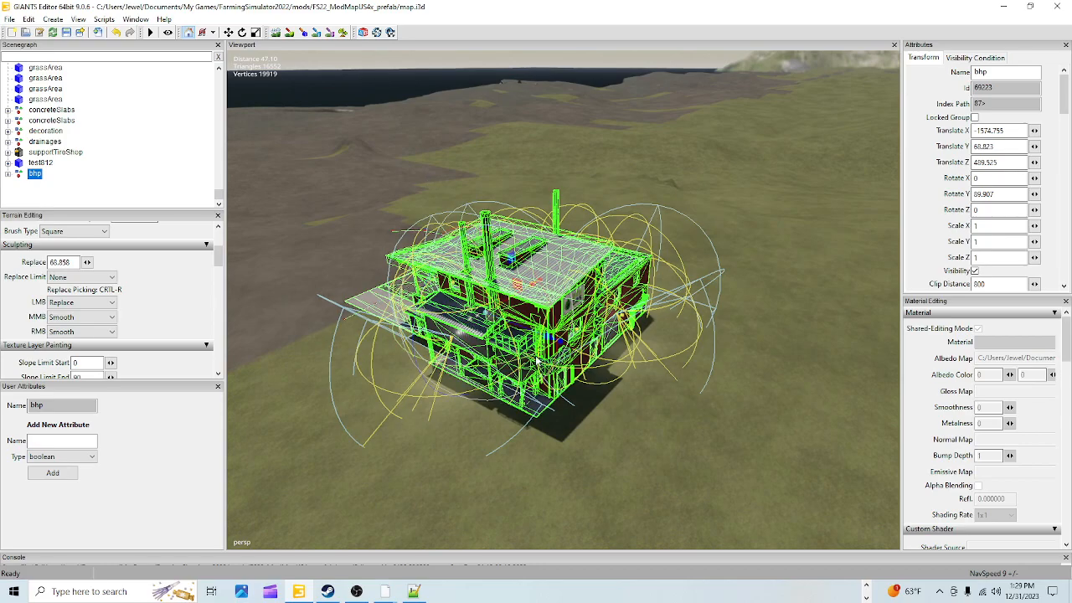
{"action": "left_click_drag", "start_coordinate": [375, 357], "coordinate": [388, 231]}
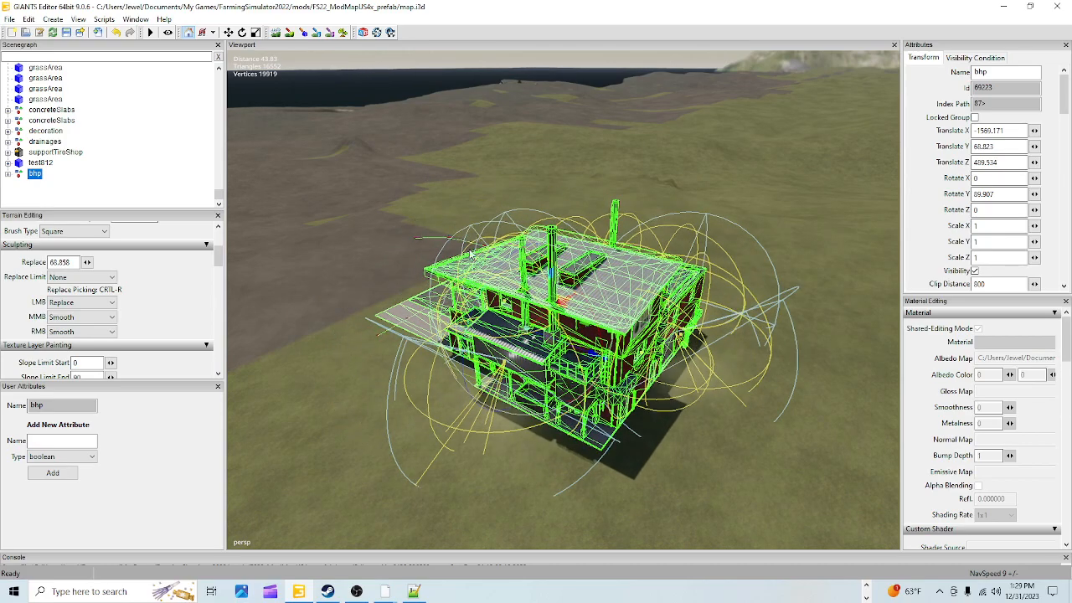
Examine the bhp building's position above the grass from the roof, the sides and the Bio Gas sign front
{"action": "left_click_drag", "start_coordinate": [452, 341], "coordinate": [508, 378], "text": "alt"}
{"action": "right_click_drag", "start_coordinate": [508, 378], "coordinate": [390, 198], "text": "alt"}
{"action": "left_click_drag", "start_coordinate": [391, 200], "coordinate": [524, 173], "text": "alt"}
{"action": "right_click_drag", "start_coordinate": [594, 259], "coordinate": [650, 308], "text": "alt"}
{"action": "left_click_drag", "start_coordinate": [650, 309], "coordinate": [546, 337], "text": "alt"}
{"action": "right_click_drag", "start_coordinate": [546, 337], "coordinate": [537, 317], "text": "alt"}
{"action": "left_click_drag", "start_coordinate": [537, 317], "coordinate": [563, 247], "text": "alt"}
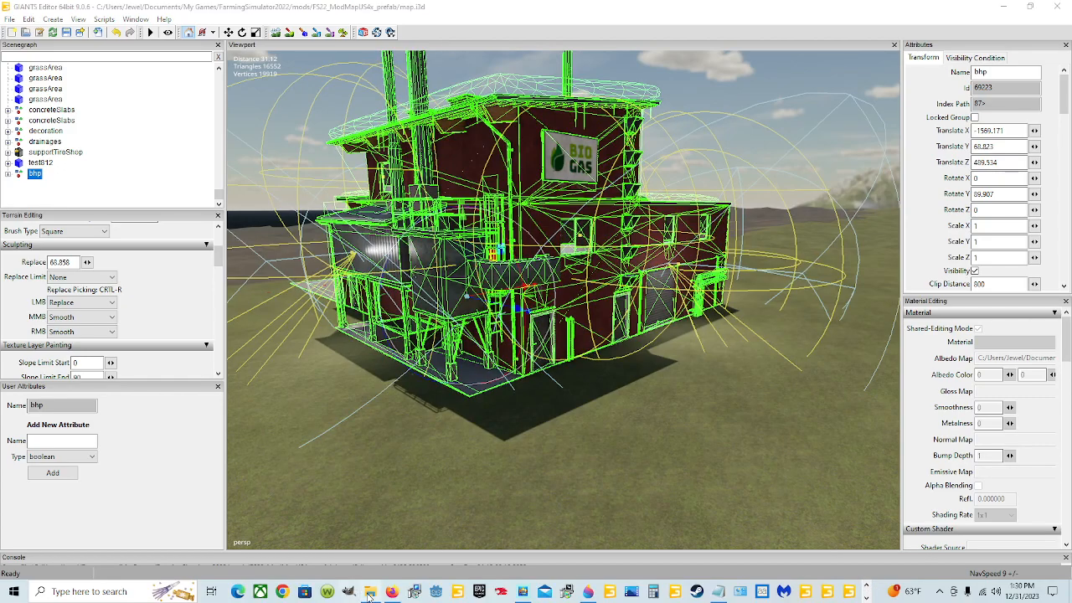
Switch to File Explorer and browse to SteamLibrary/steamapps/common/Farming Simulator 22/data on drive D
{"action": "mouse_move", "coordinate": [370, 592]}
{"action": "left_click", "coordinate": [353, 546]}
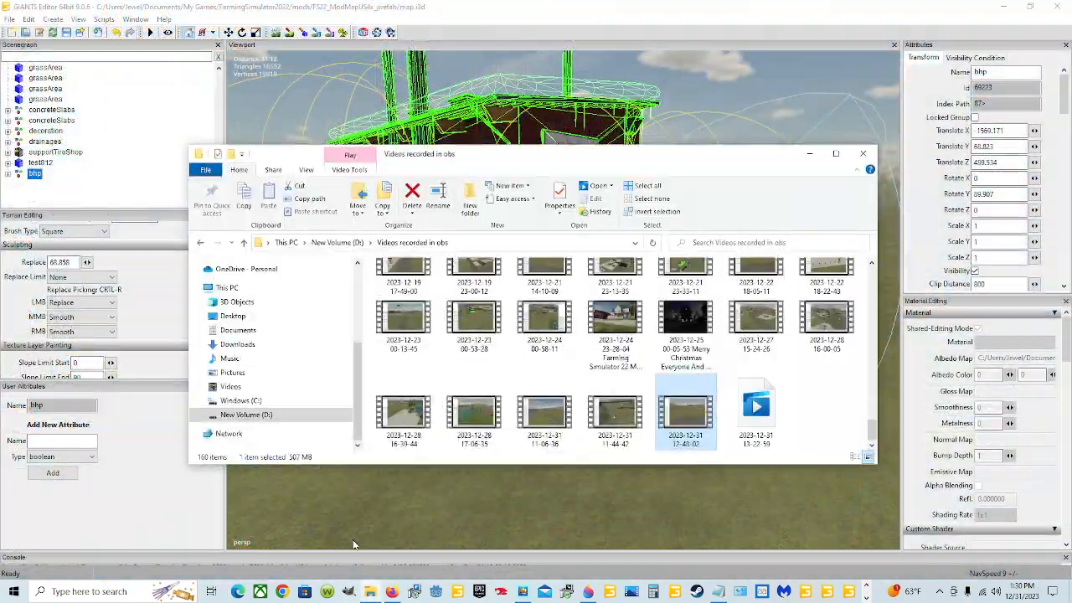
{"action": "left_click", "coordinate": [297, 415]}
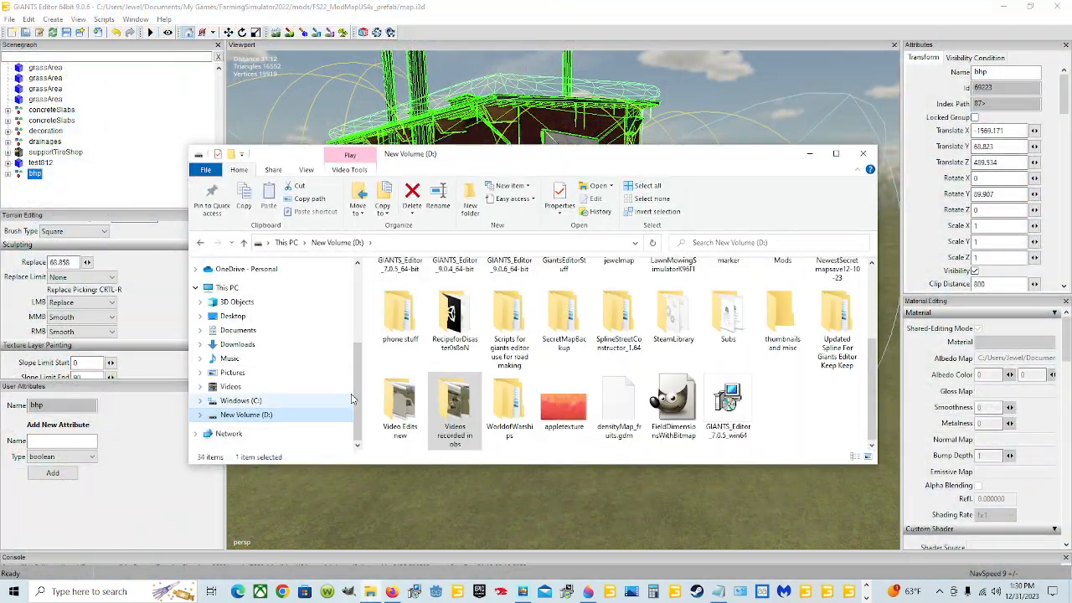
{"action": "double_click", "coordinate": [673, 318]}
{"action": "double_click", "coordinate": [452, 281]}
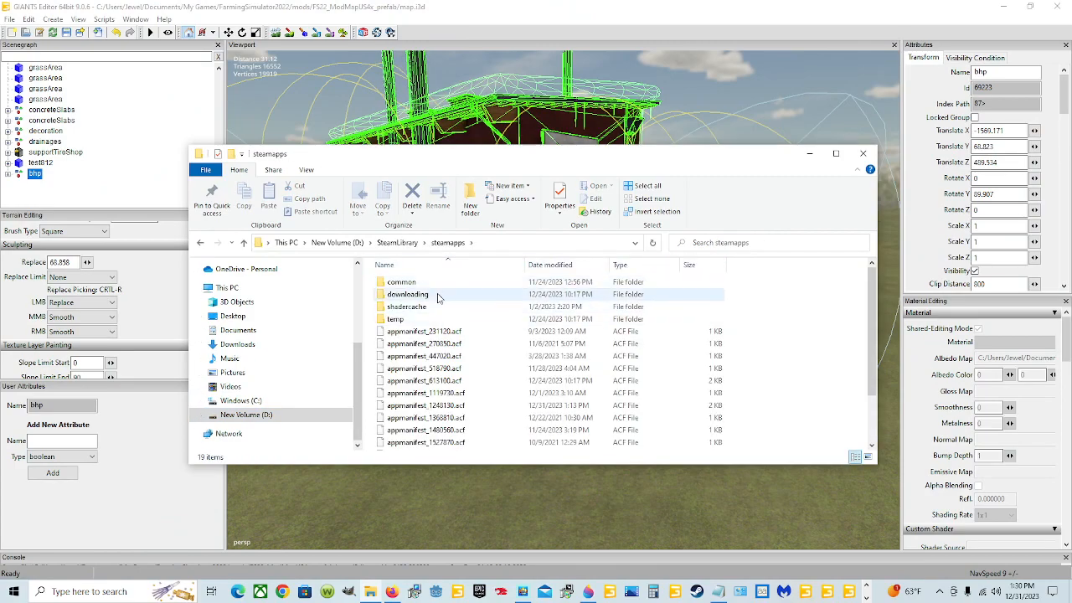
{"action": "double_click", "coordinate": [440, 288]}
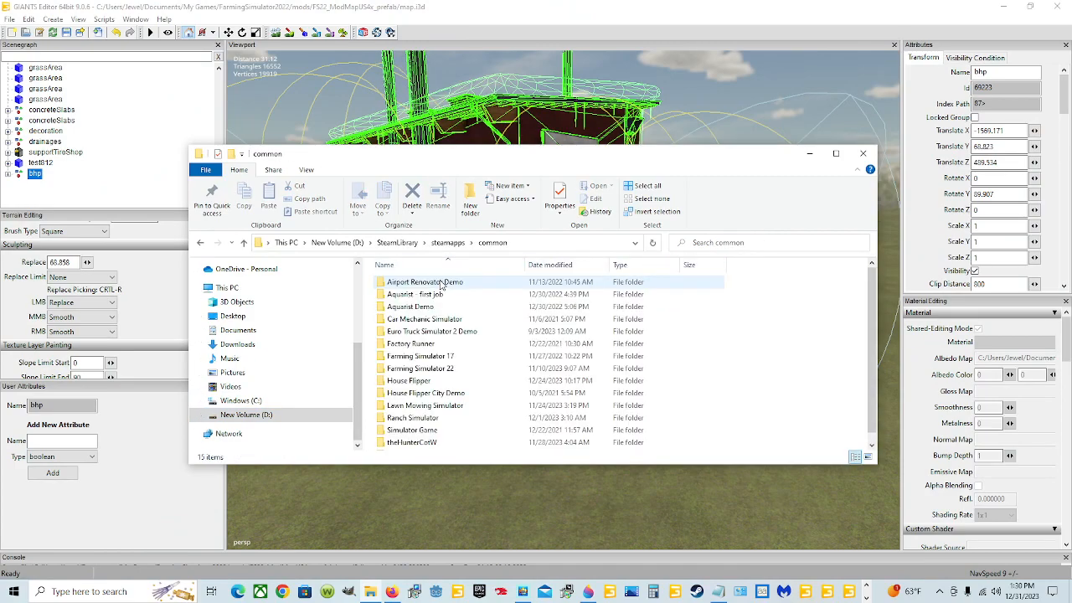
{"action": "double_click", "coordinate": [449, 367]}
{"action": "double_click", "coordinate": [423, 282]}
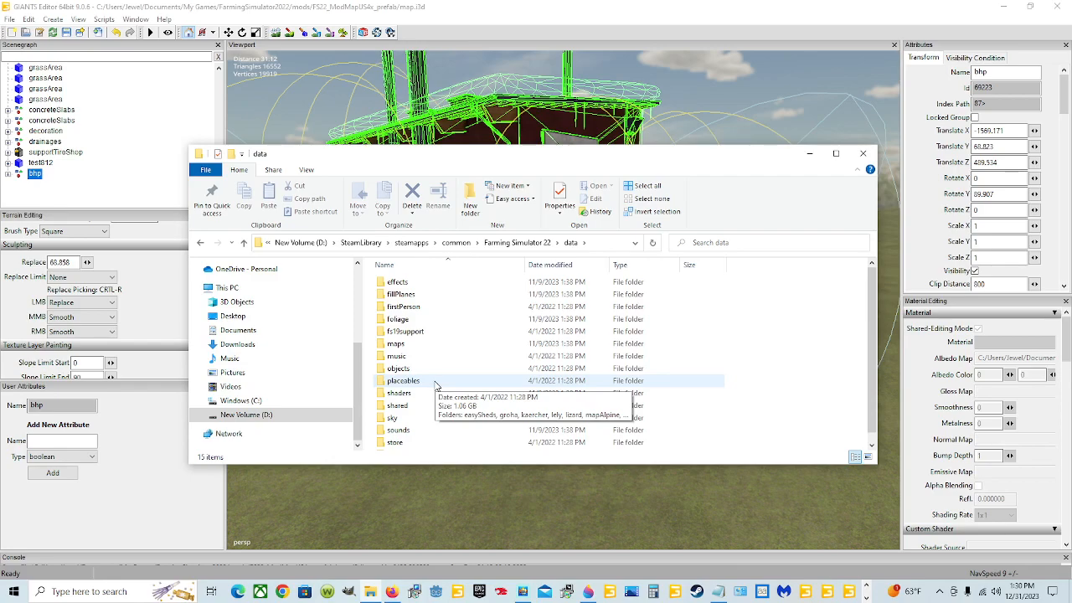
Open the placeables XML file from the maps/mapUS folder in Notepad++
{"action": "double_click", "coordinate": [417, 344]}
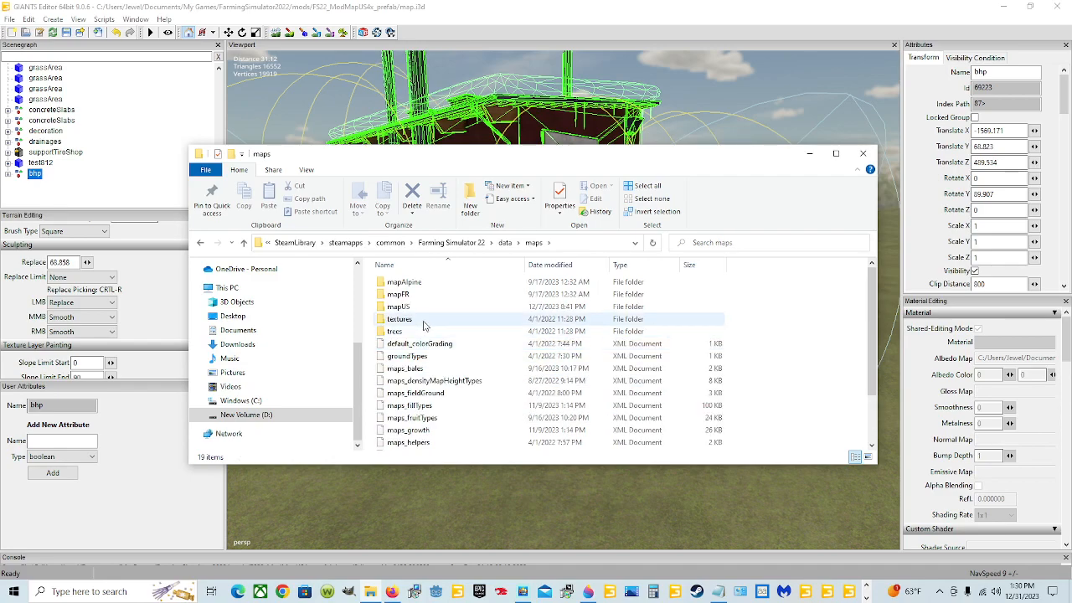
{"action": "scroll", "coordinate": [416, 361], "scroll_direction": "down", "scroll_amount": 2}
{"action": "scroll", "coordinate": [414, 386], "scroll_direction": "up", "scroll_amount": 2}
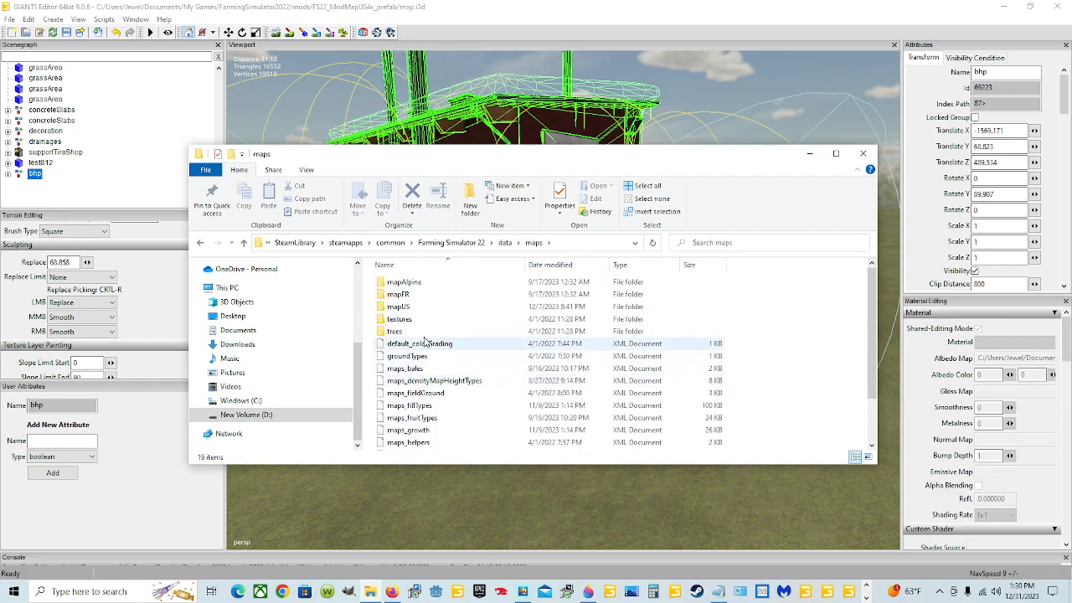
{"action": "double_click", "coordinate": [398, 307]}
{"action": "scroll", "coordinate": [410, 377], "scroll_direction": "down", "scroll_amount": 3}
{"action": "scroll", "coordinate": [410, 387], "scroll_direction": "down", "scroll_amount": 3}
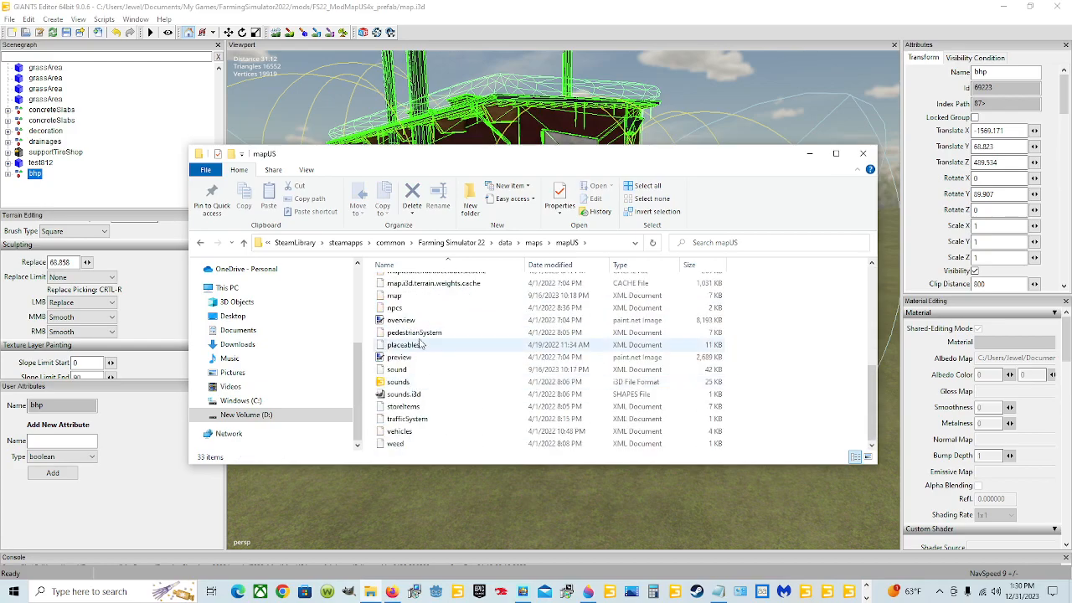
{"action": "right_click", "coordinate": [409, 345]}
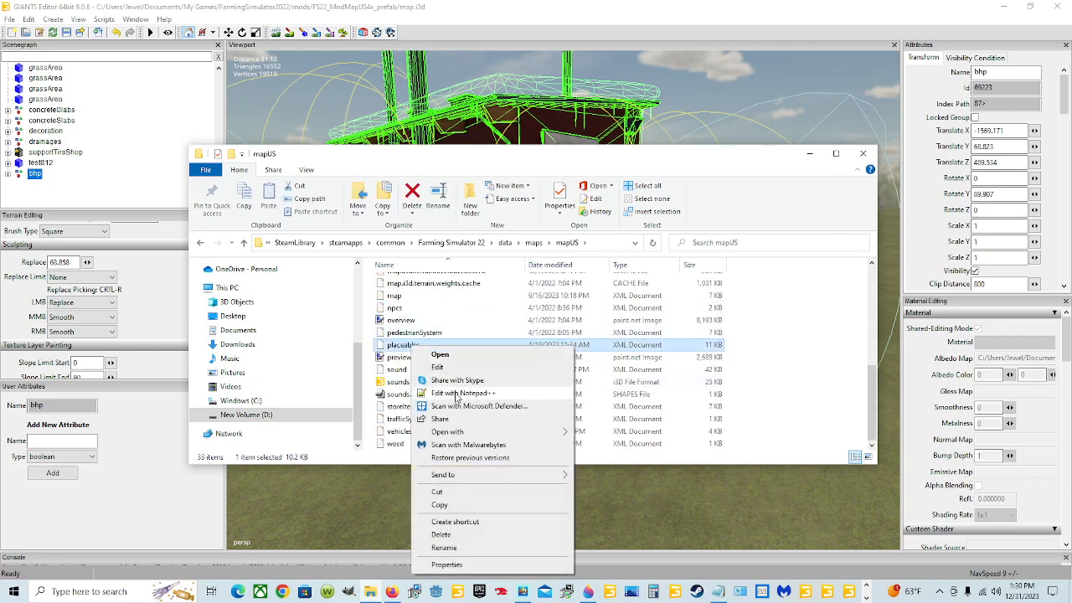
{"action": "left_click", "coordinate": [462, 393]}
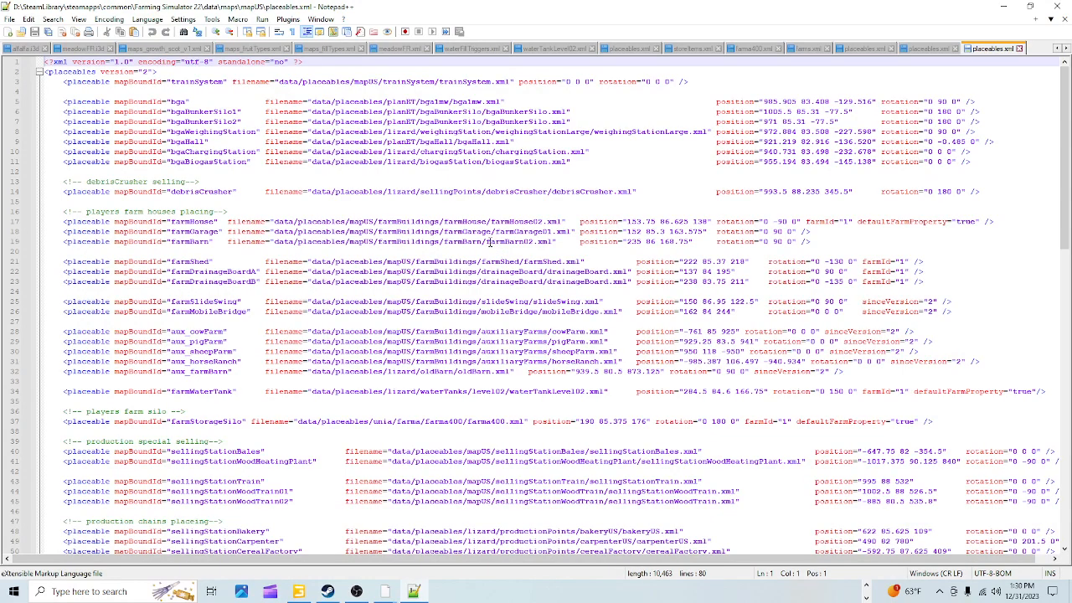
Read through the base game's mapUS placeable entries, including the selling stations and production chains
{"action": "scroll", "coordinate": [482, 250], "scroll_direction": "down", "scroll_amount": 15}
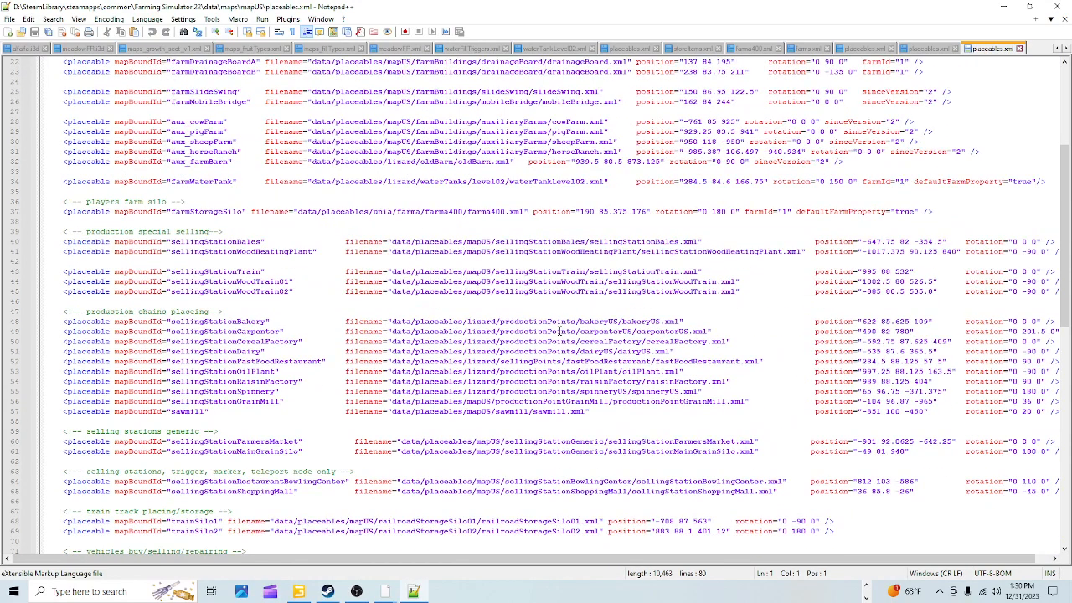
{"action": "scroll", "coordinate": [506, 296], "scroll_direction": "up", "scroll_amount": 15}
{"action": "scroll", "coordinate": [506, 296], "scroll_direction": "down", "scroll_amount": 11}
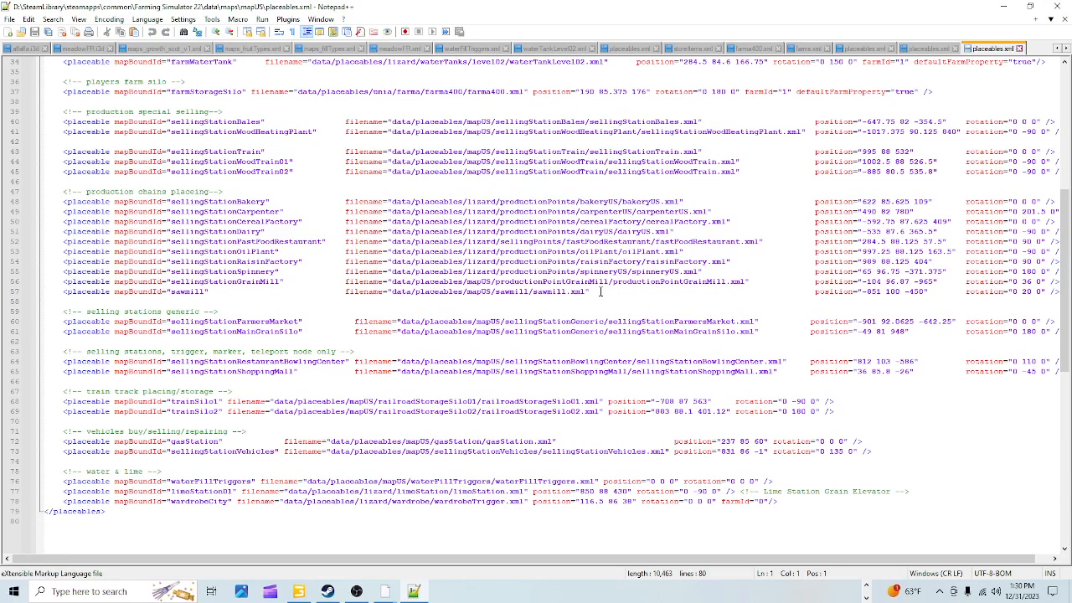
{"action": "scroll", "coordinate": [601, 291], "scroll_direction": "up", "scroll_amount": 3}
{"action": "scroll", "coordinate": [598, 292], "scroll_direction": "up", "scroll_amount": 4}
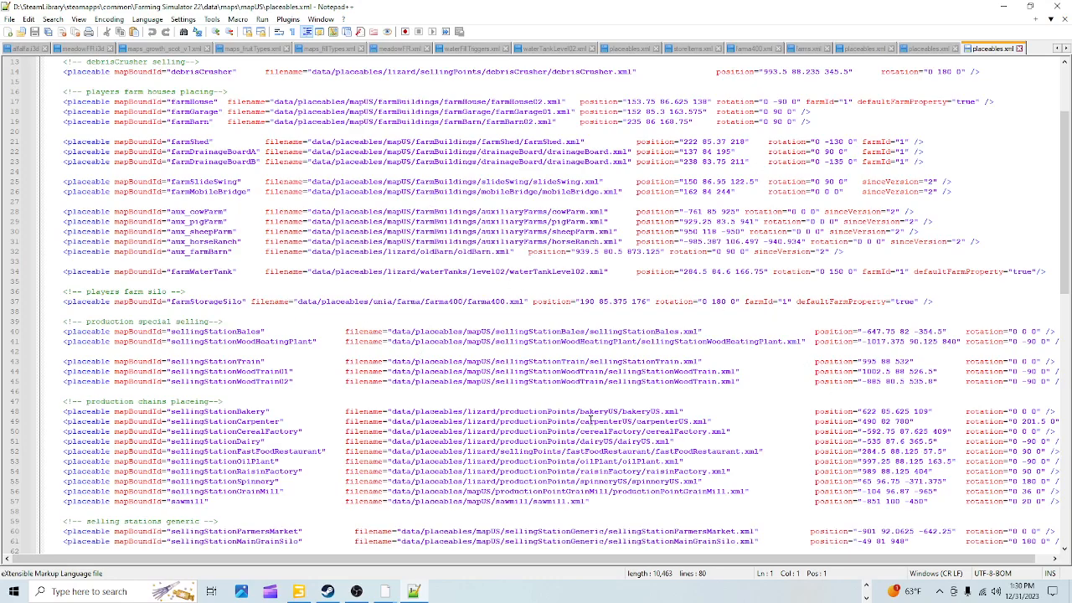
{"action": "scroll", "coordinate": [589, 416], "scroll_direction": "up", "scroll_amount": 4}
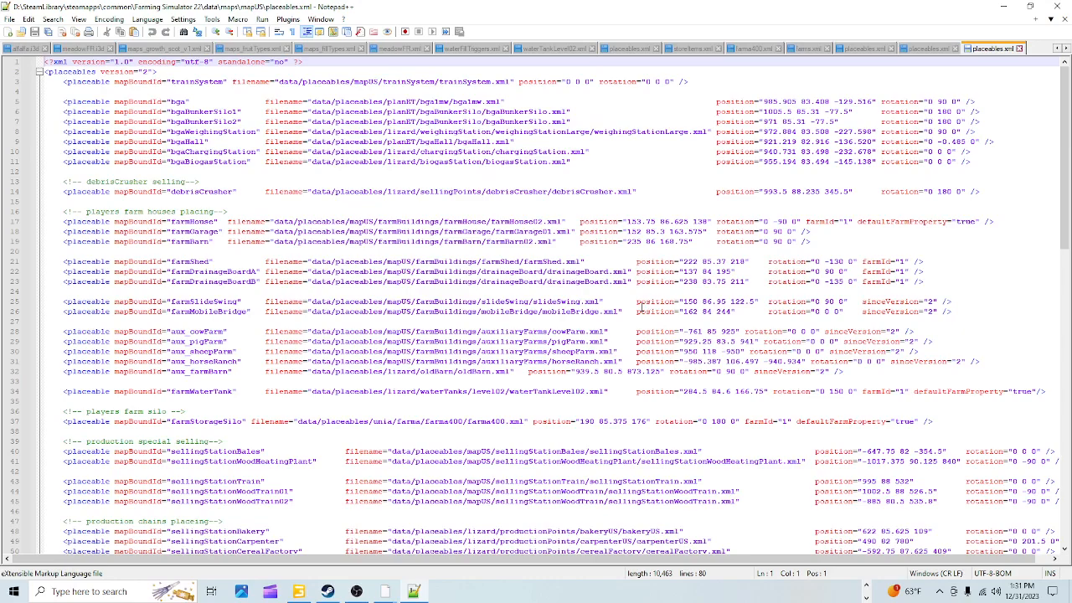
Copy the debrisCrusher placeable line, then close the base game's placeables.xml and minimize Notepad++
{"action": "left_click", "coordinate": [476, 191]}
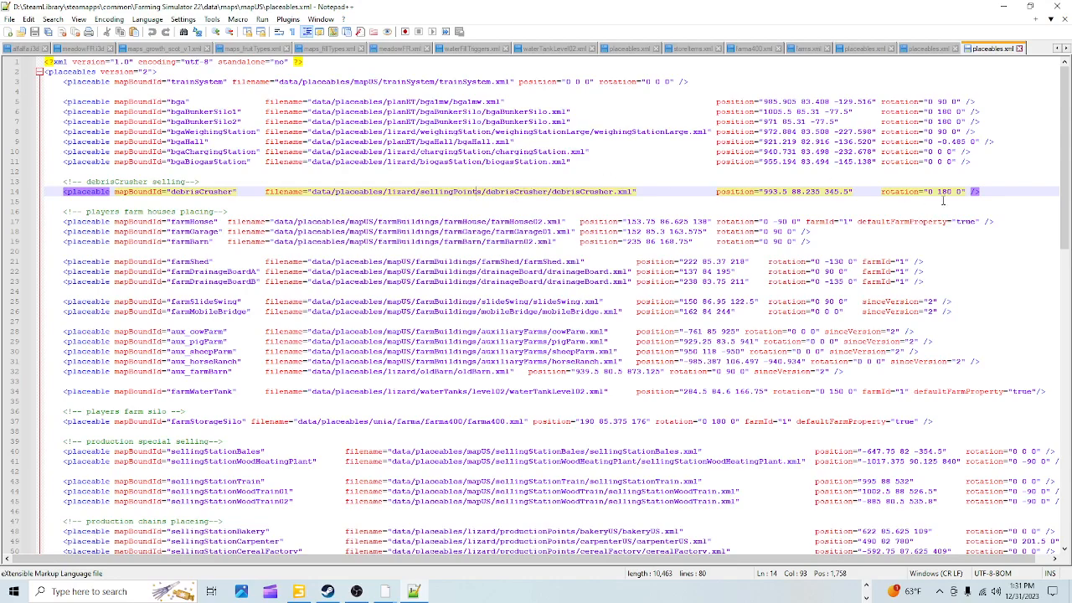
{"action": "left_click_drag", "start_coordinate": [989, 192], "coordinate": [48, 192]}
{"action": "right_click", "coordinate": [257, 197]}
{"action": "left_click", "coordinate": [285, 212]}
{"action": "left_click", "coordinate": [612, 210]}
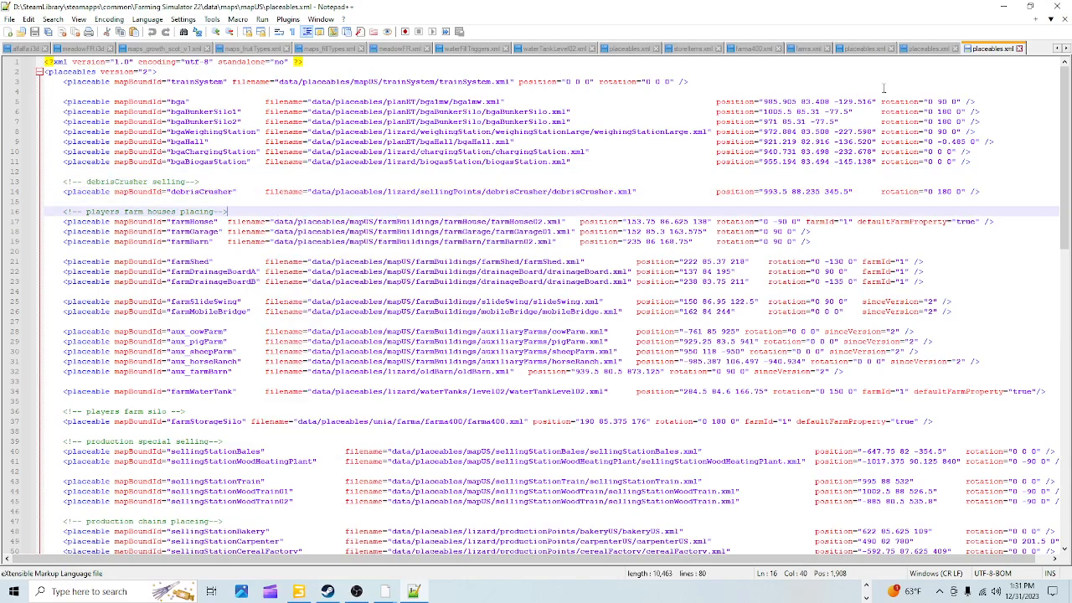
{"action": "left_click", "coordinate": [1020, 48]}
{"action": "left_click", "coordinate": [1002, 13]}
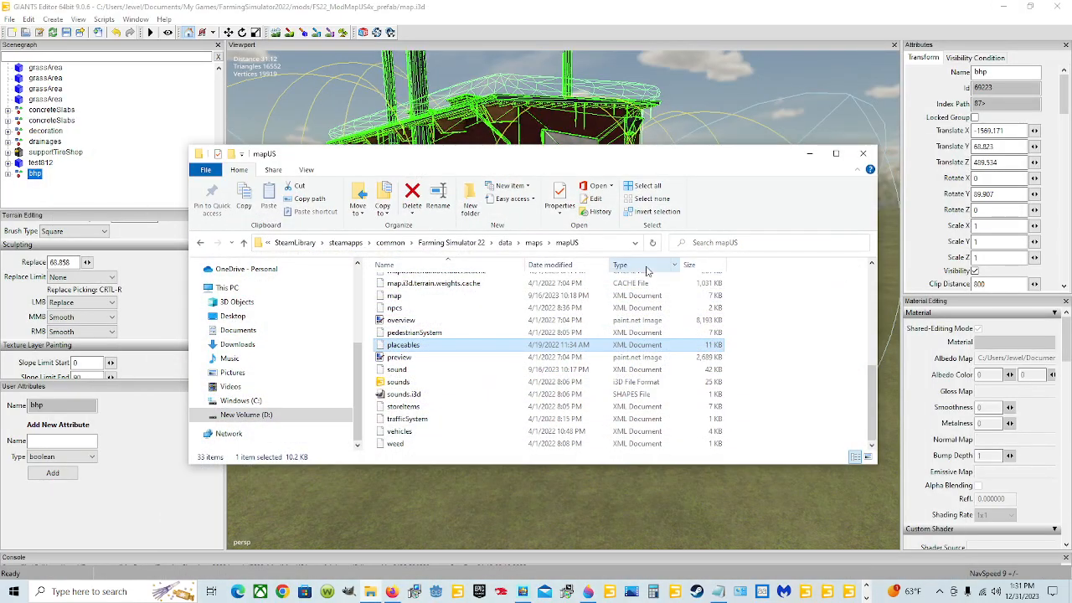
Browse in File Explorer to Documents/My Games/FarmingSimulator2022/mods/FS22_ModMapUS4x_prefab
{"action": "left_click", "coordinate": [238, 331]}
{"action": "double_click", "coordinate": [530, 345]}
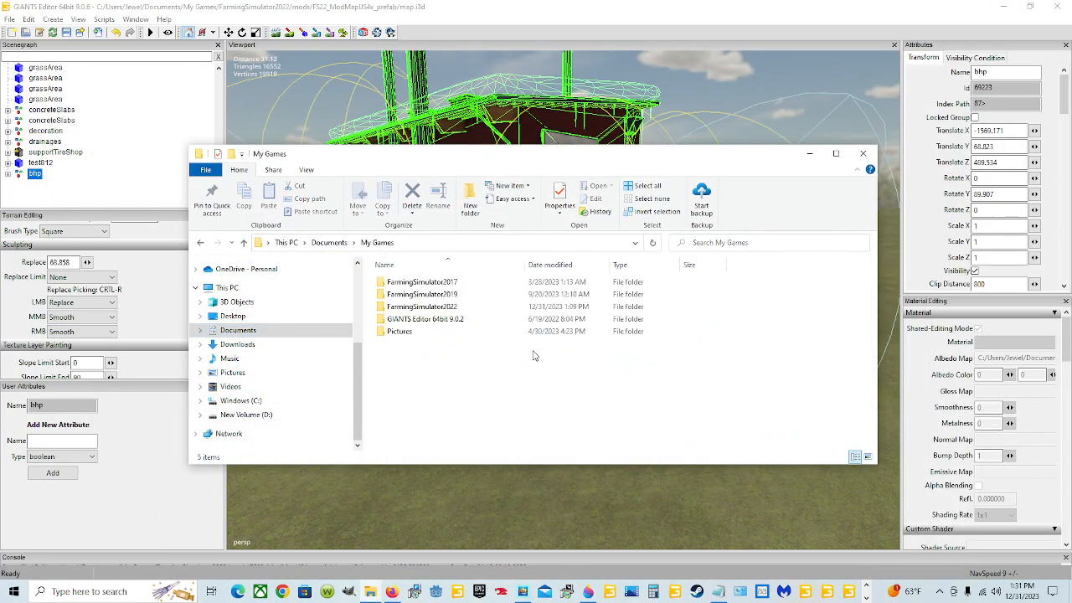
{"action": "double_click", "coordinate": [436, 306]}
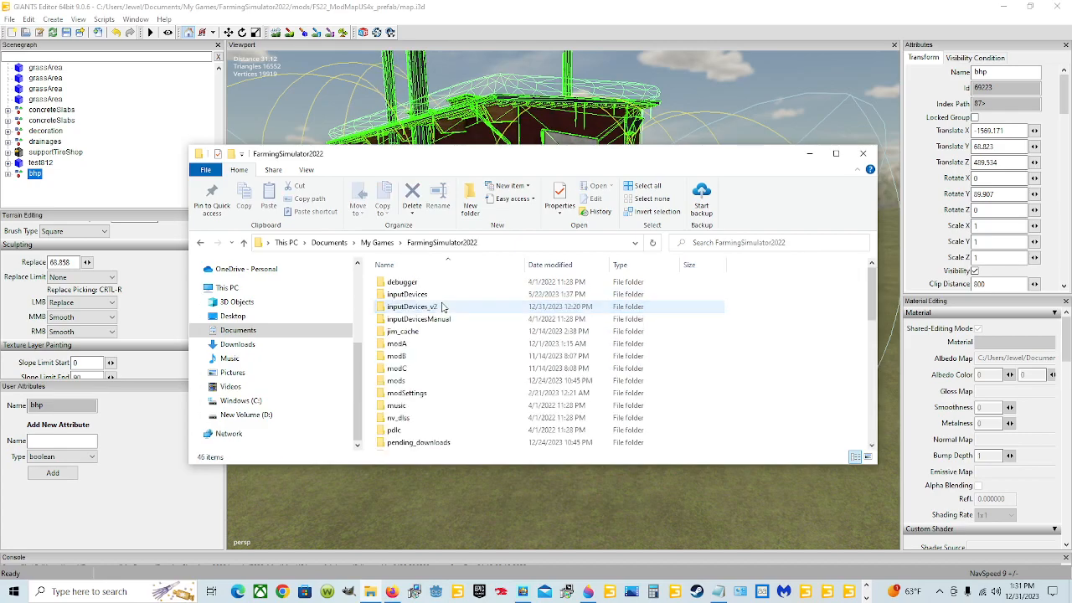
{"action": "double_click", "coordinate": [395, 381]}
{"action": "double_click", "coordinate": [424, 297]}
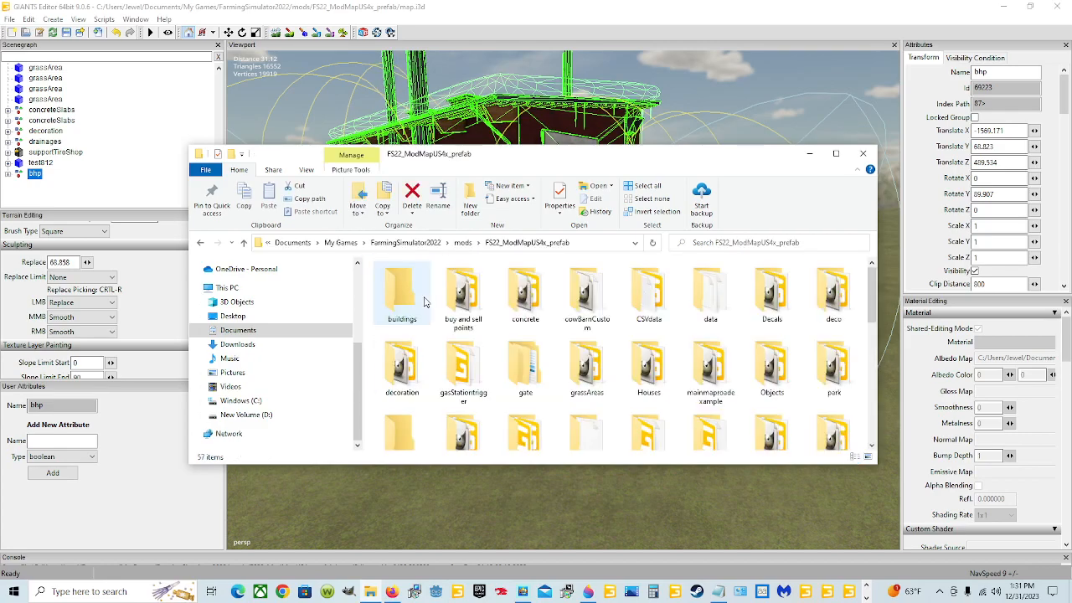
Open the mod map's placeables XML file from its xml folder in Notepad++
{"action": "scroll", "coordinate": [418, 298], "scroll_direction": "down", "scroll_amount": 5}
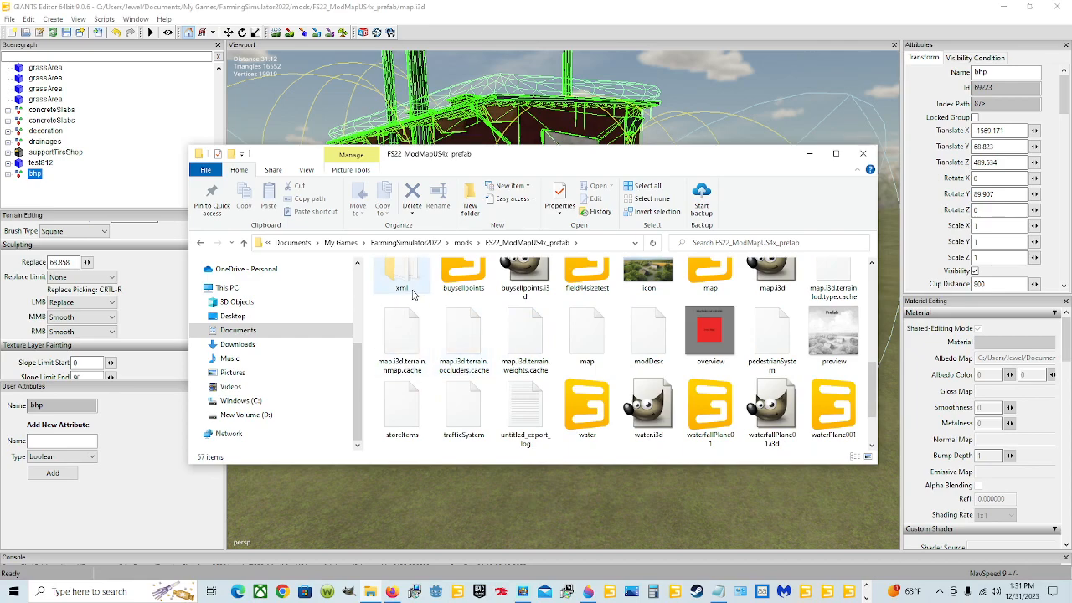
{"action": "scroll", "coordinate": [412, 294], "scroll_direction": "up", "scroll_amount": 1}
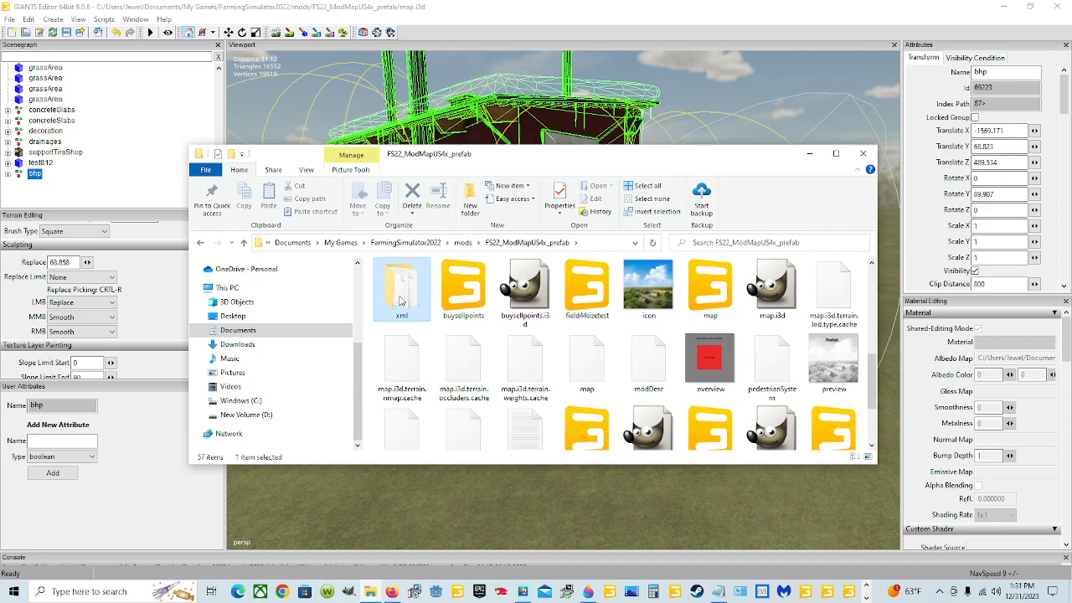
{"action": "double_click", "coordinate": [401, 300]}
{"action": "left_click", "coordinate": [451, 361]}
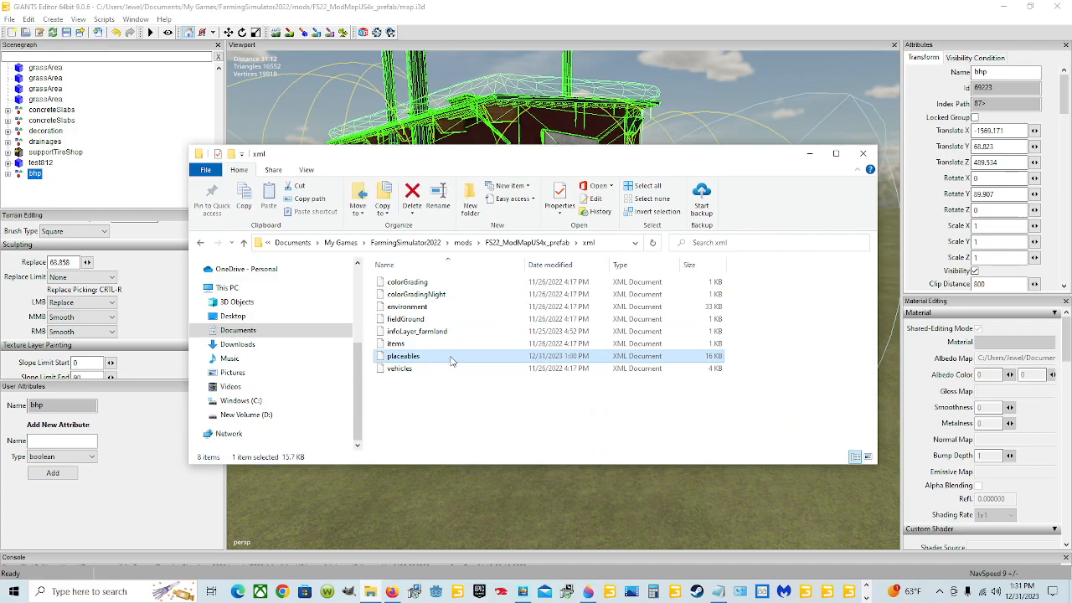
{"action": "right_click", "coordinate": [450, 361]}
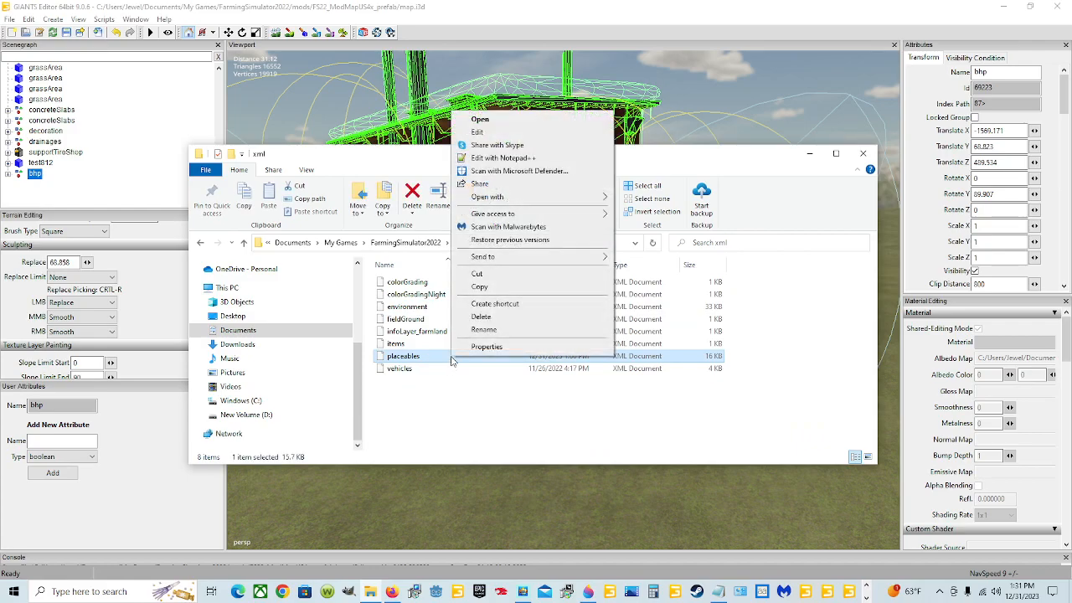
{"action": "left_click", "coordinate": [493, 158]}
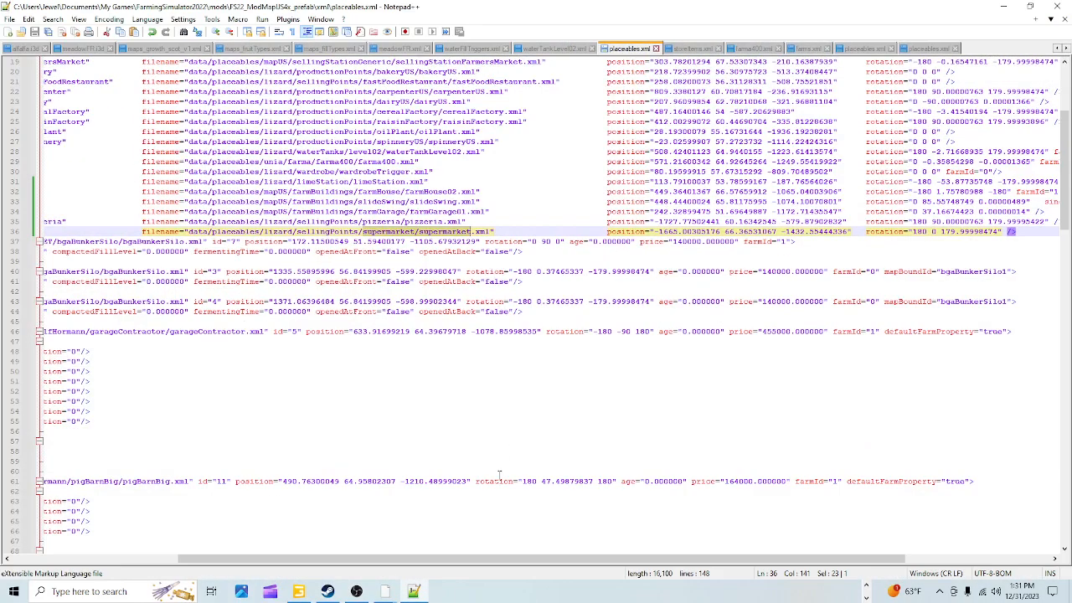
Examine the mod map's placeable entries from the supermarket line down to the horseBarnBig block at the file's end
{"action": "left_click_drag", "start_coordinate": [493, 559], "coordinate": [638, 559]}
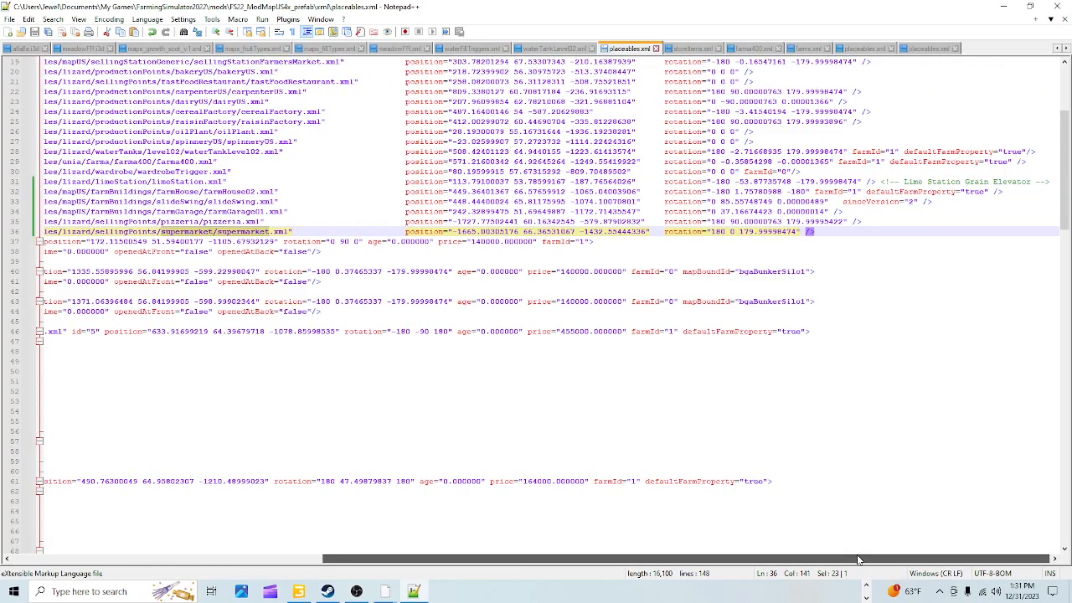
{"action": "left_click", "coordinate": [817, 232]}
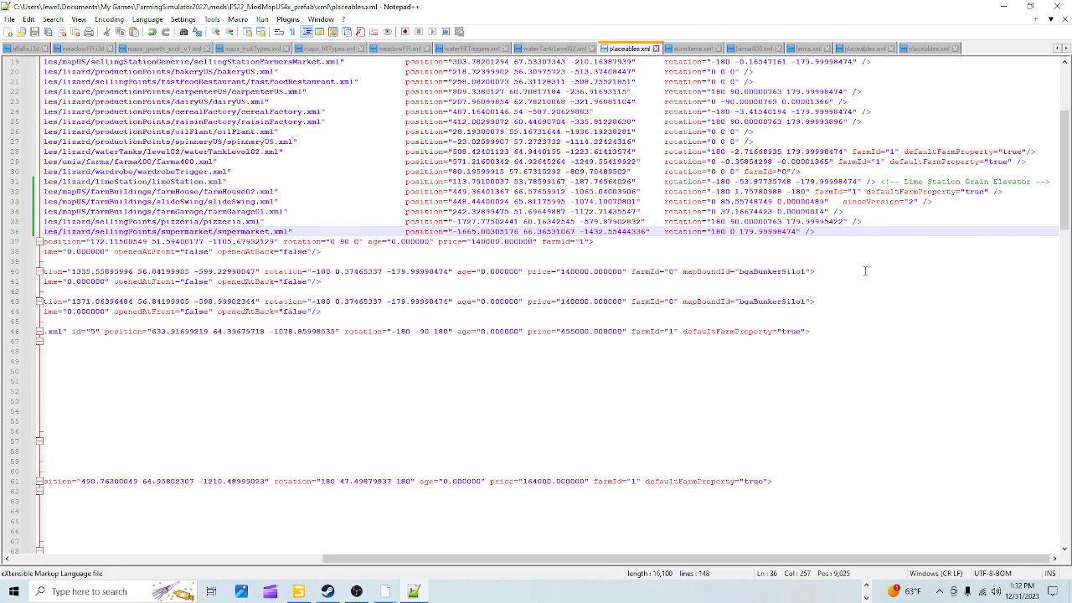
{"action": "scroll", "coordinate": [579, 314], "scroll_direction": "down", "scroll_amount": 20}
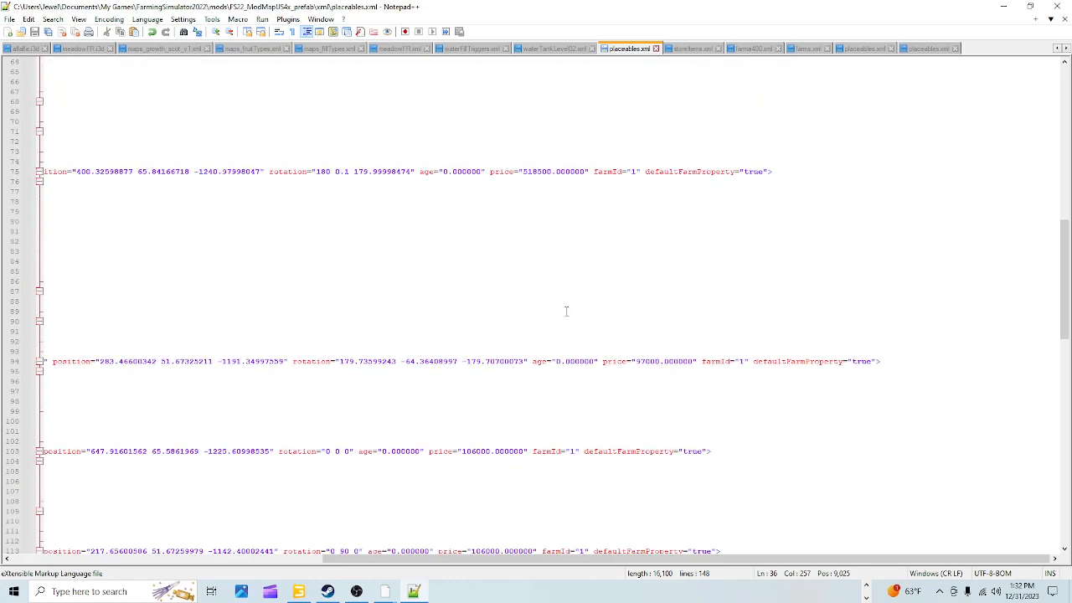
{"action": "scroll", "coordinate": [549, 350], "scroll_direction": "down", "scroll_amount": 14}
{"action": "left_click_drag", "start_coordinate": [739, 550], "coordinate": [253, 503]}
{"action": "left_click", "coordinate": [130, 164]}
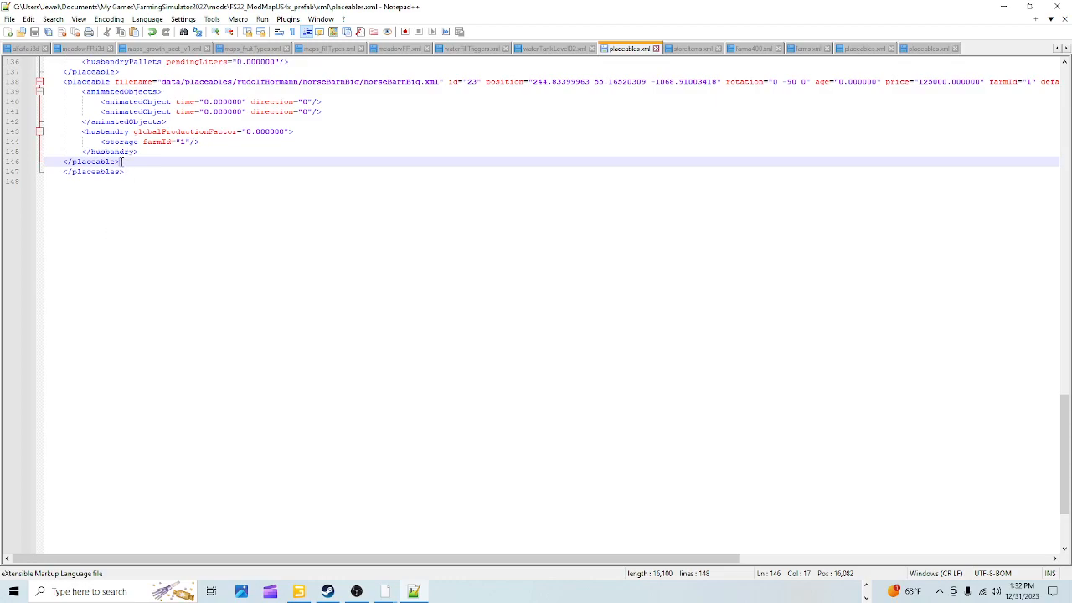
{"action": "left_click", "coordinate": [66, 81]}
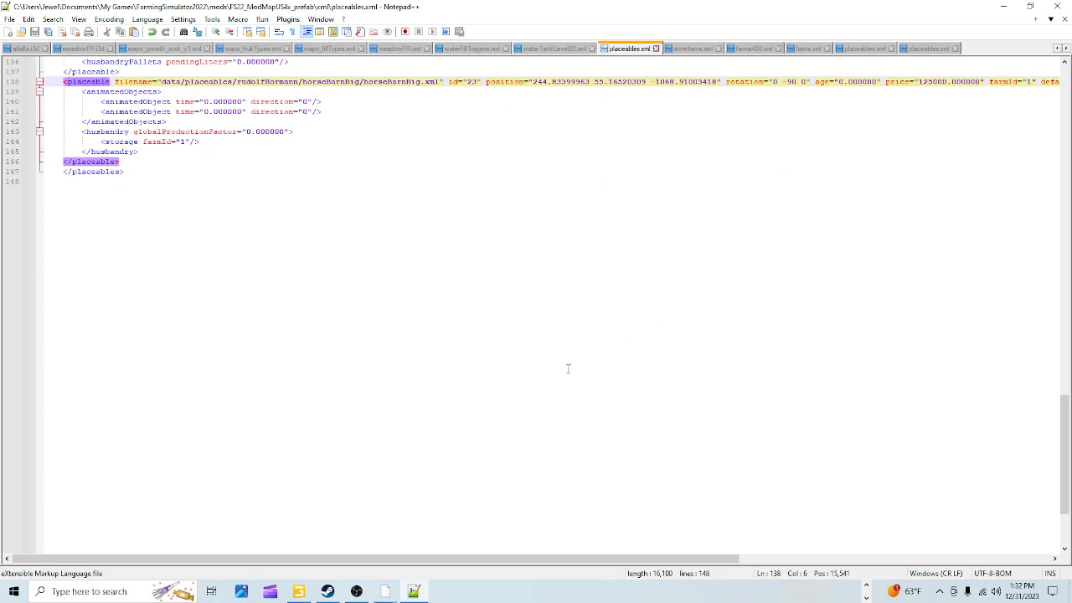
{"action": "scroll", "coordinate": [347, 306], "scroll_direction": "up", "scroll_amount": 6}
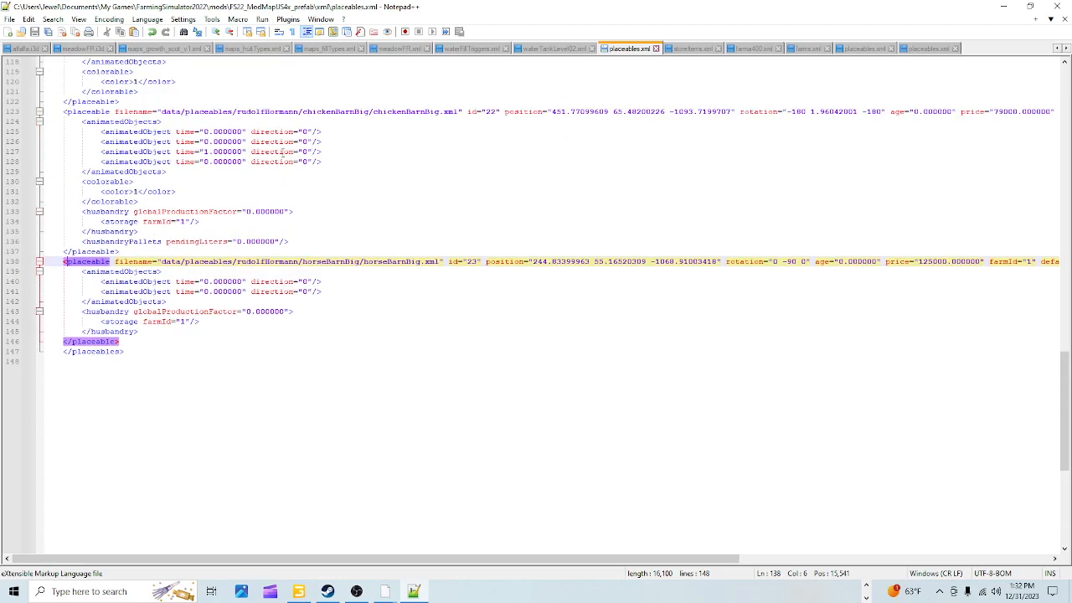
Insert a new line below the supermarket entry and paste the copied debrisCrusher placeable line there
{"action": "scroll", "coordinate": [367, 346], "scroll_direction": "down", "scroll_amount": 2}
{"action": "left_click", "coordinate": [137, 282]}
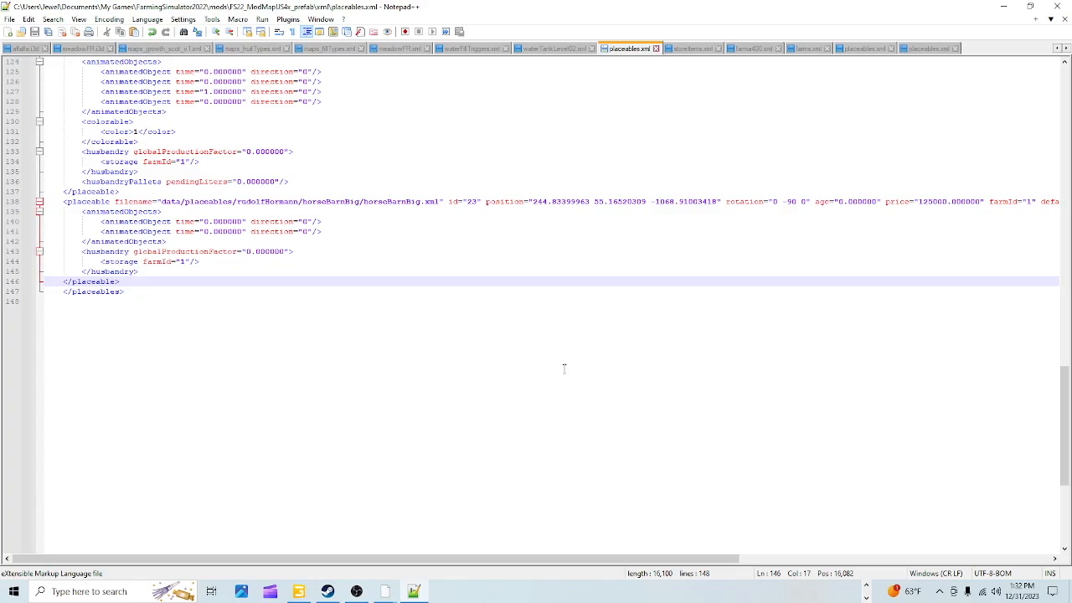
{"action": "left_click_drag", "start_coordinate": [1067, 402], "coordinate": [1067, 112]}
{"action": "scroll", "coordinate": [429, 536], "scroll_direction": "up", "scroll_amount": 2}
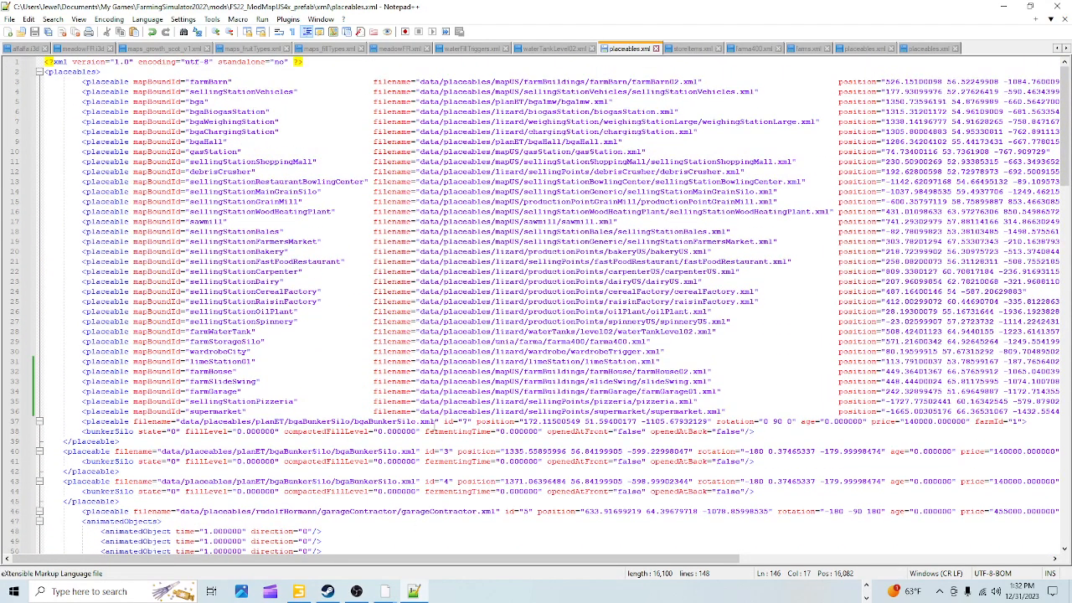
{"action": "left_click_drag", "start_coordinate": [484, 559], "coordinate": [786, 559]}
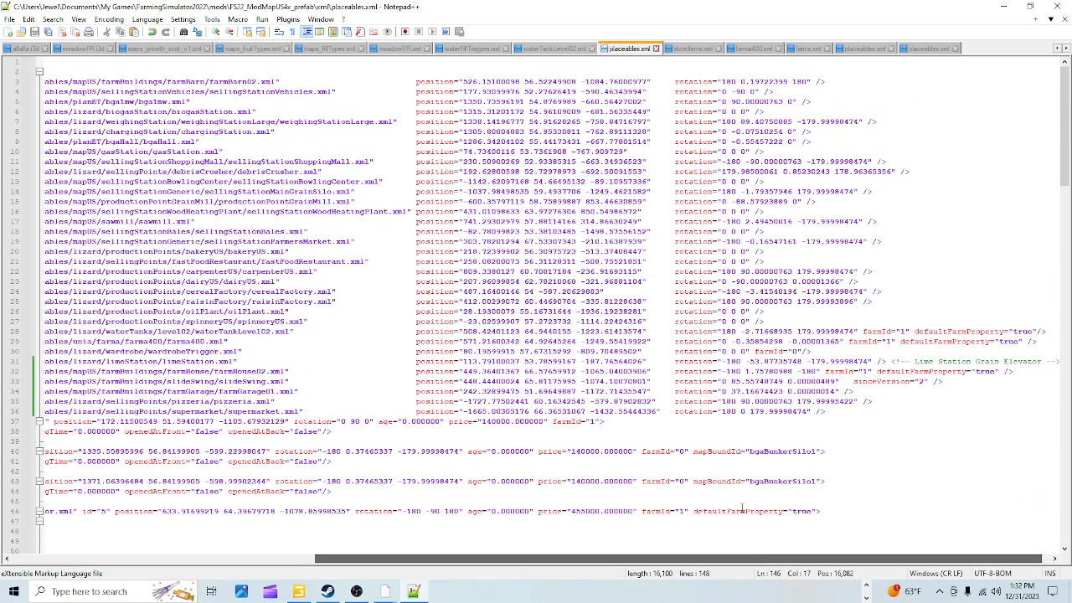
{"action": "left_click", "coordinate": [829, 412]}
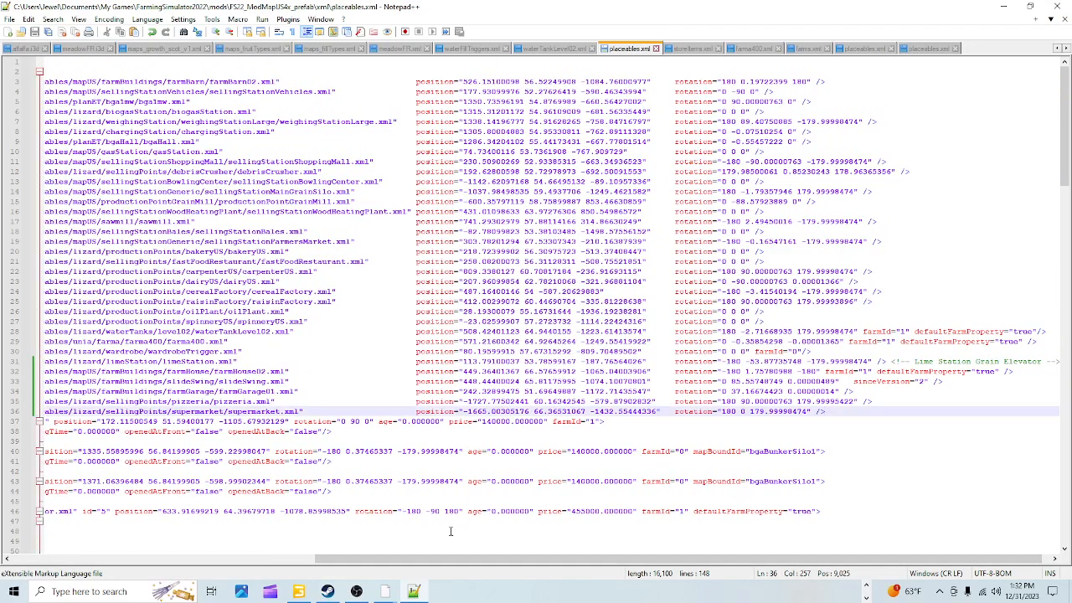
{"action": "key", "text": "Return"}
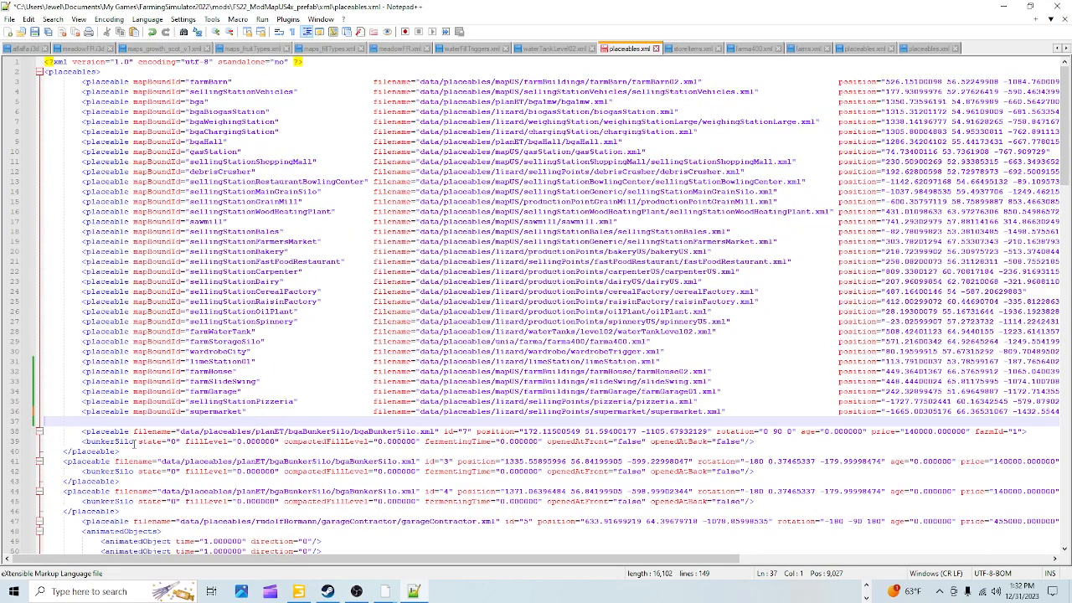
{"action": "right_click", "coordinate": [50, 420]}
{"action": "left_click", "coordinate": [92, 191]}
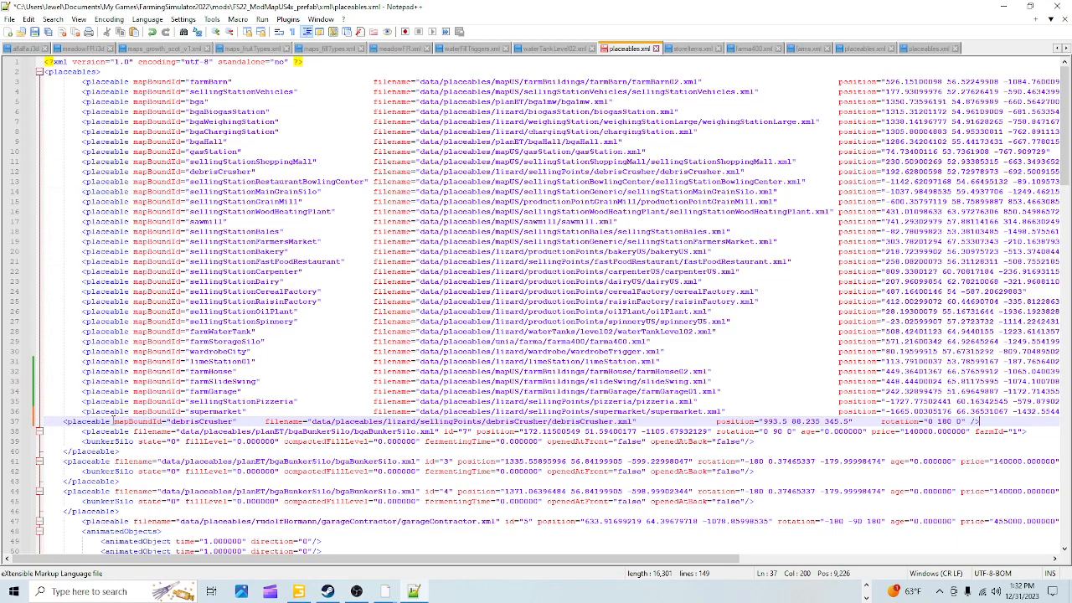
Indent the pasted debrisCrusher line to match the entries above and outdent the bgaBunkerSilo line below it by one level
{"action": "left_click", "coordinate": [63, 420]}
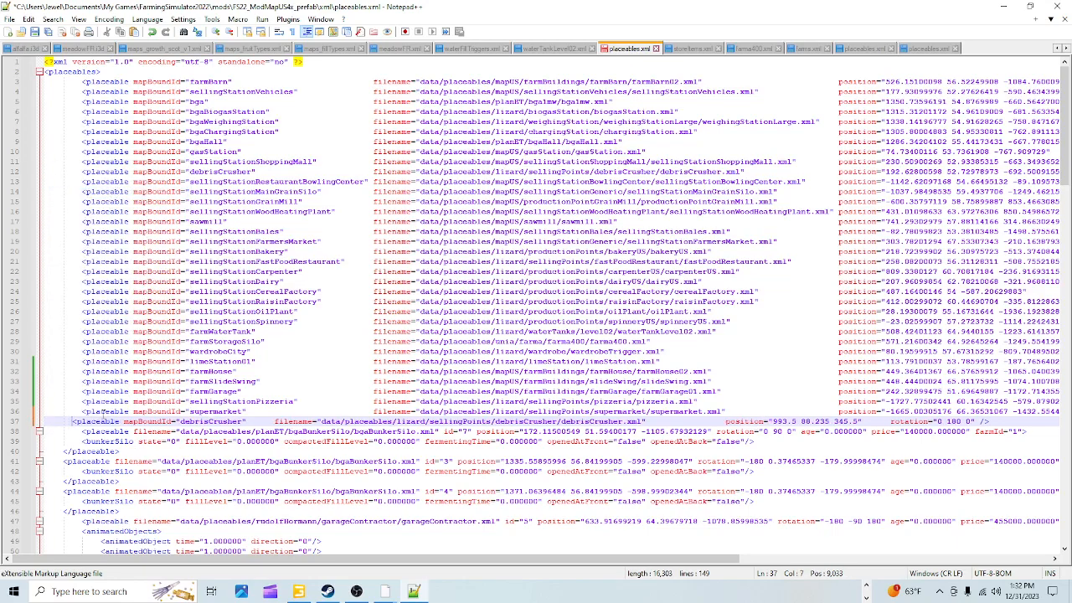
{"action": "key", "text": "Down"}
{"action": "key", "text": "shift+Tab"}
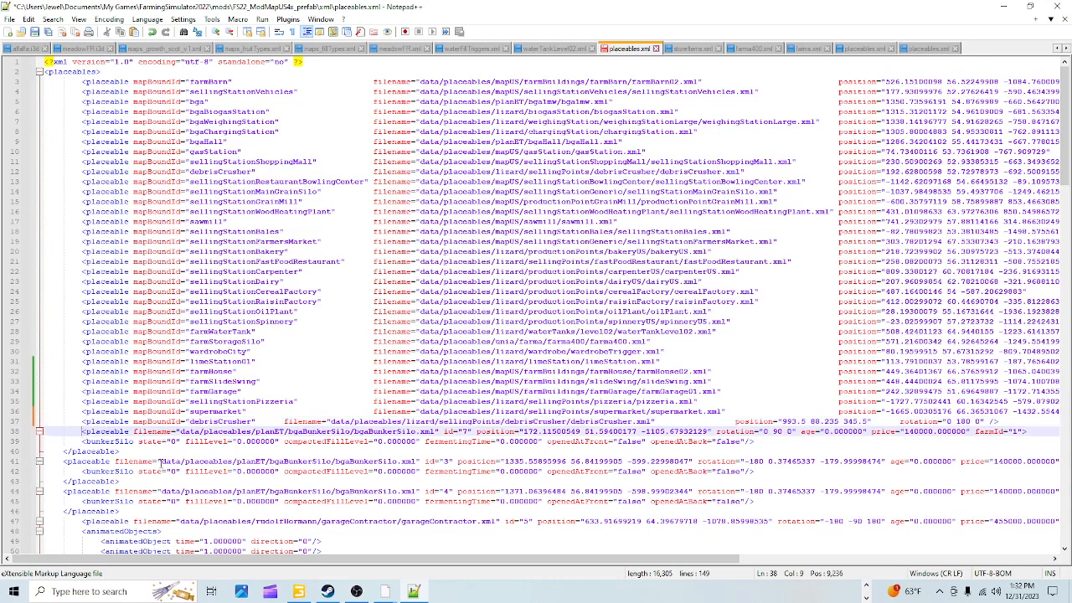
{"action": "key", "text": "shift+Tab"}
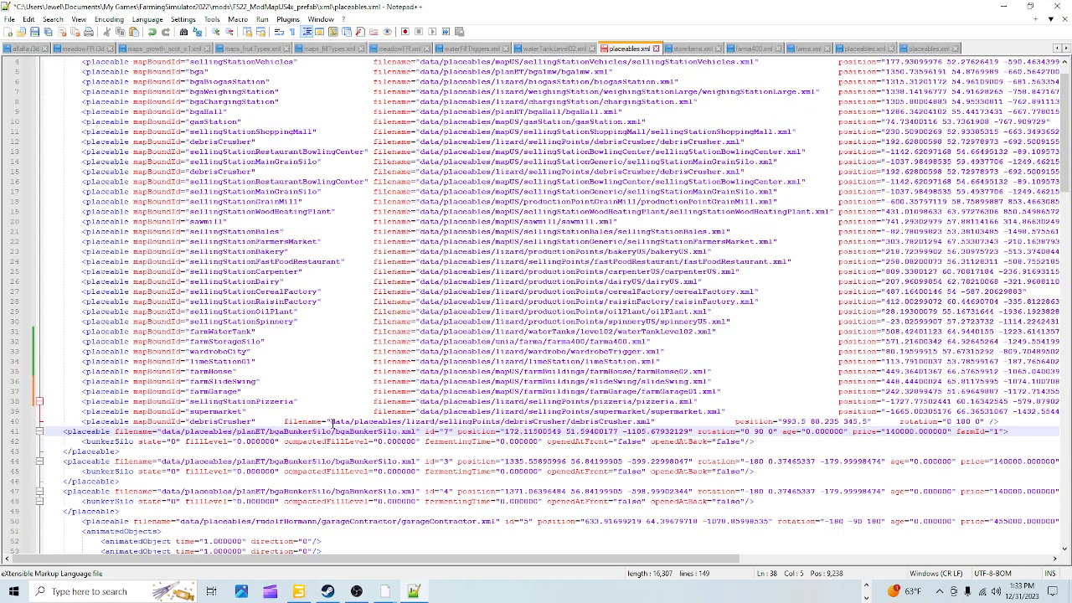
{"action": "scroll", "coordinate": [178, 377], "scroll_direction": "down", "scroll_amount": 2}
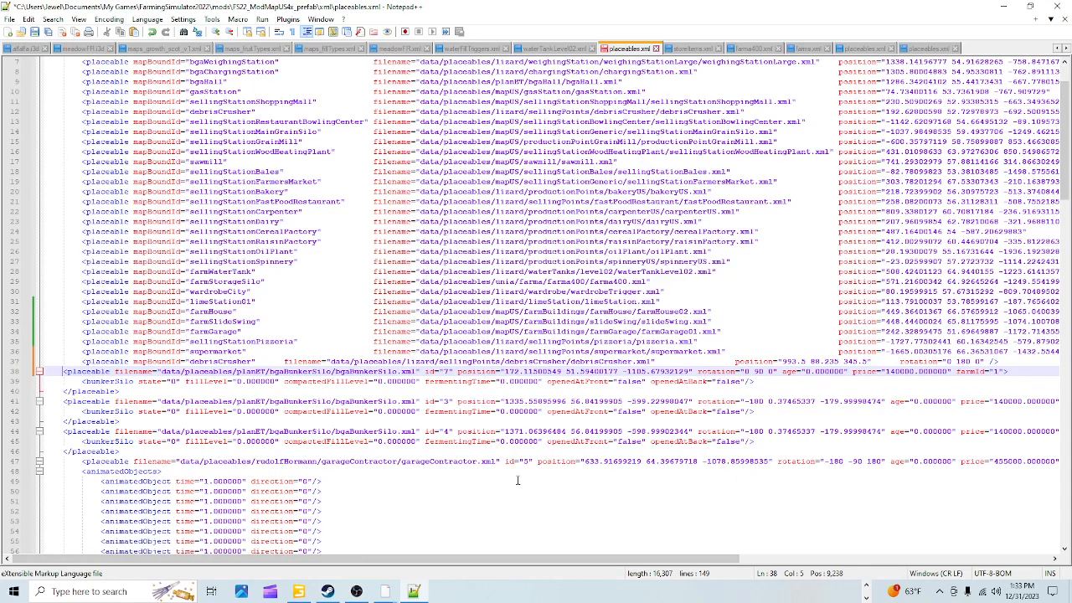
Switch to File Explorer and browse on drive D: to SteamLibrary/steamapps/common/Farming Simulator 22
{"action": "left_click_drag", "start_coordinate": [252, 361], "coordinate": [213, 361]}
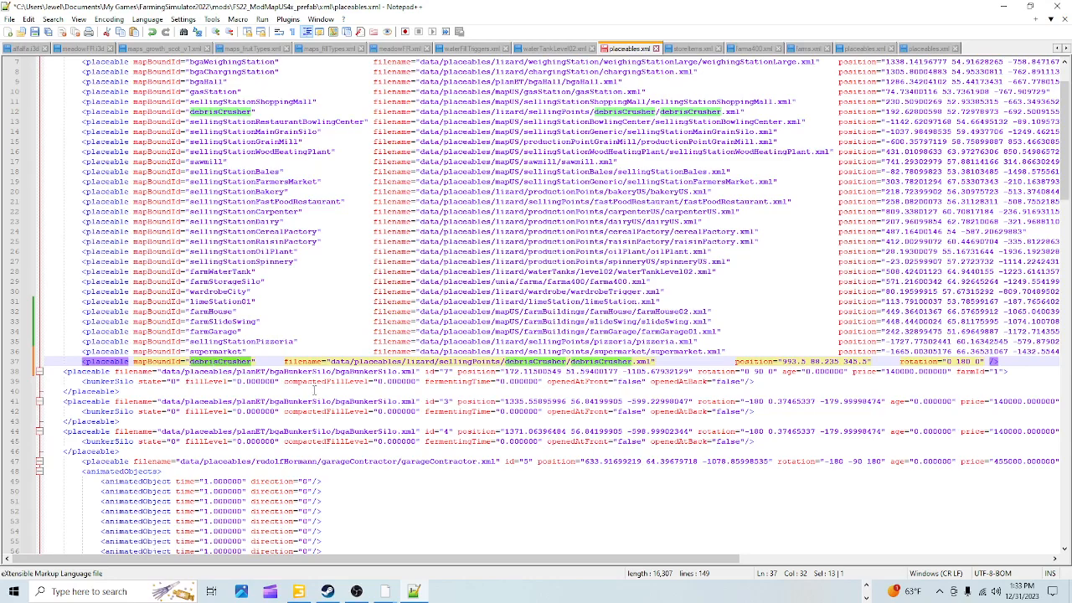
{"action": "left_click", "coordinate": [866, 586]}
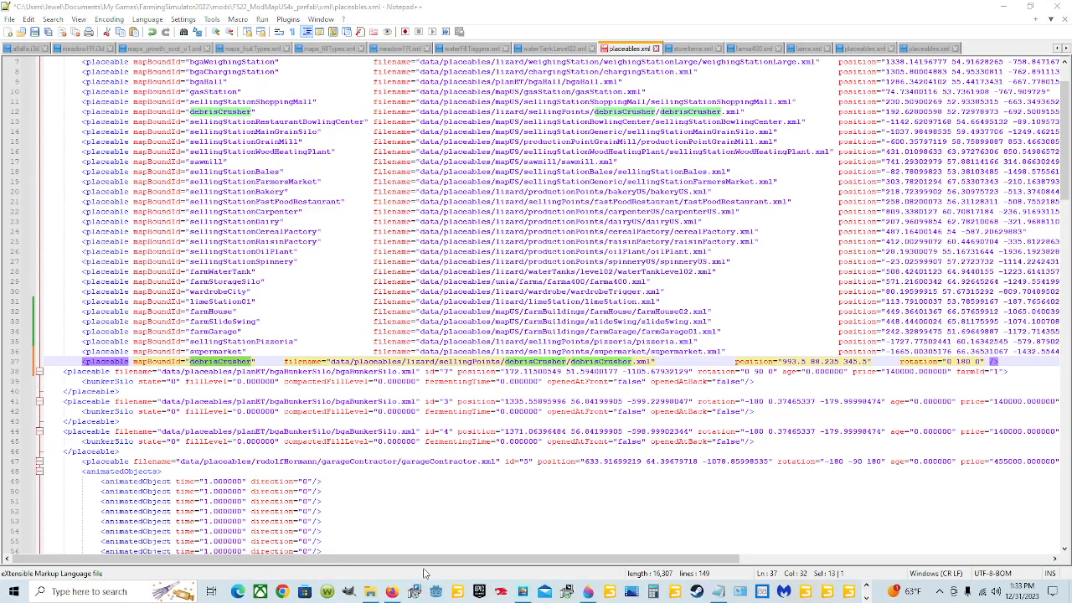
{"action": "left_click", "coordinate": [372, 536]}
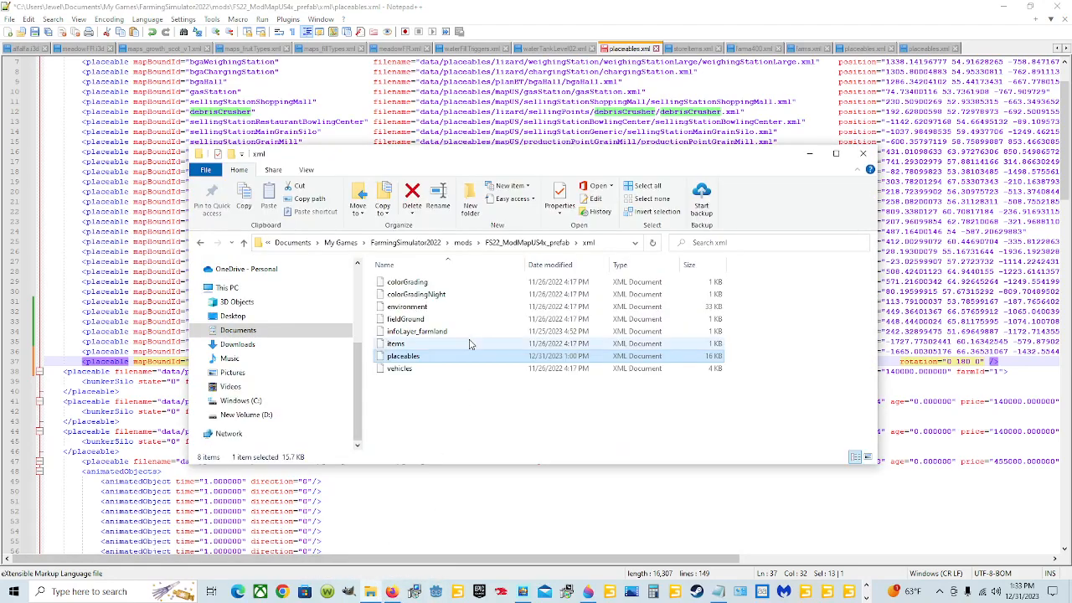
{"action": "left_click", "coordinate": [246, 415]}
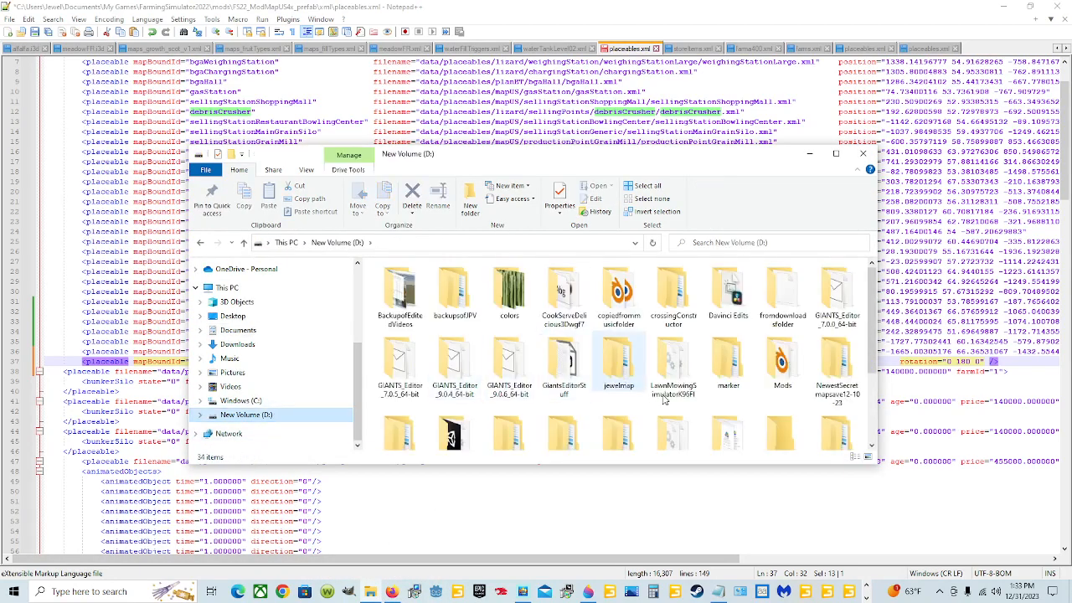
{"action": "scroll", "coordinate": [683, 406], "scroll_direction": "down", "scroll_amount": 3}
{"action": "double_click", "coordinate": [673, 317]}
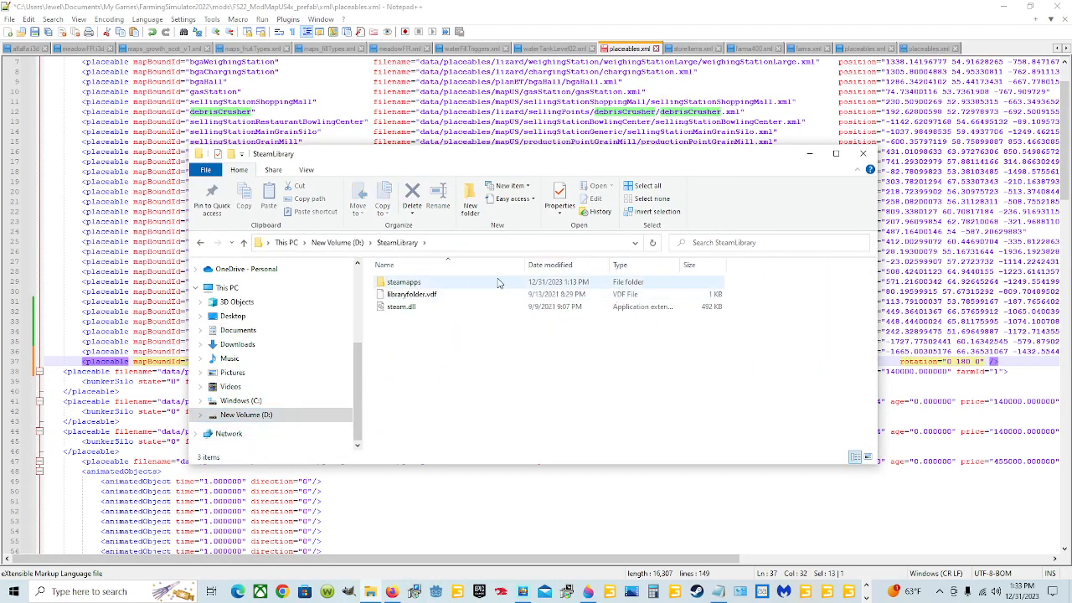
{"action": "double_click", "coordinate": [418, 283]}
{"action": "double_click", "coordinate": [411, 282]}
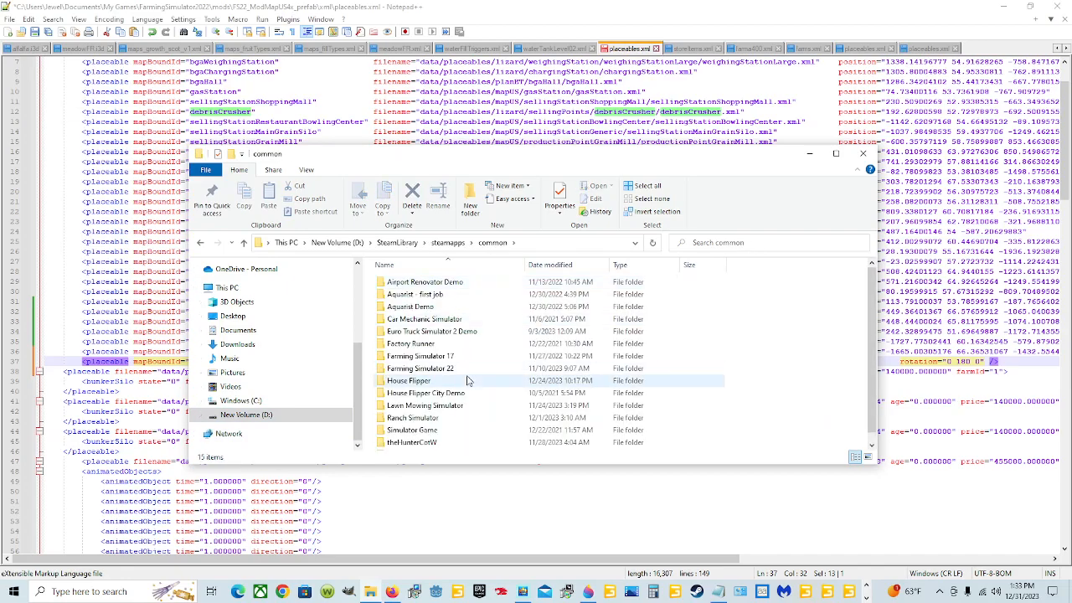
{"action": "double_click", "coordinate": [420, 369]}
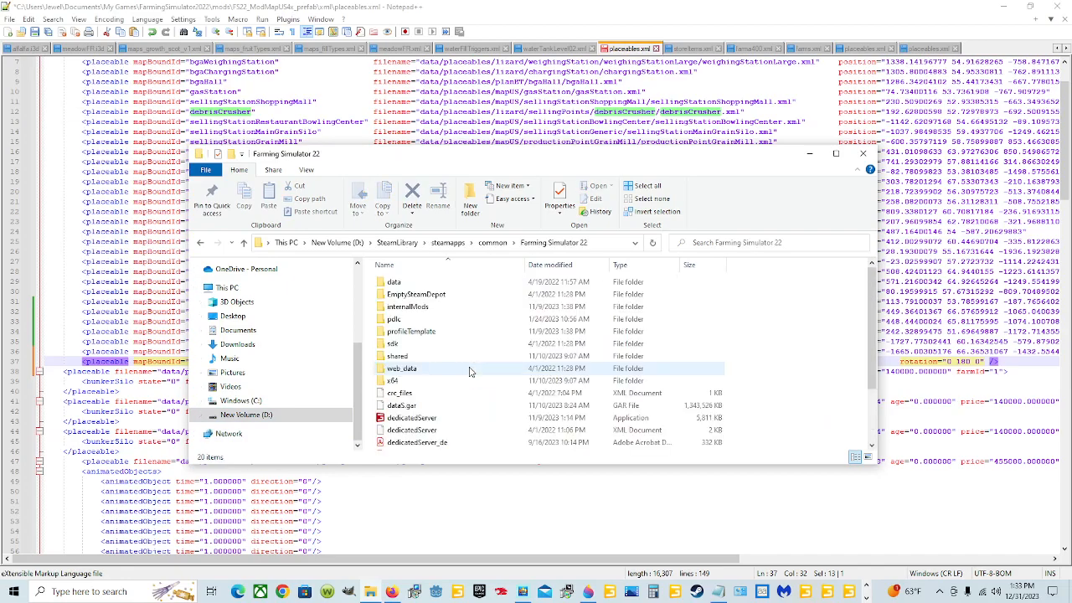
Open the folder data/placeables/lizard/sellingPoints/bhp and move its window clear of the pasted line's mapBoundId
{"action": "double_click", "coordinate": [421, 282]}
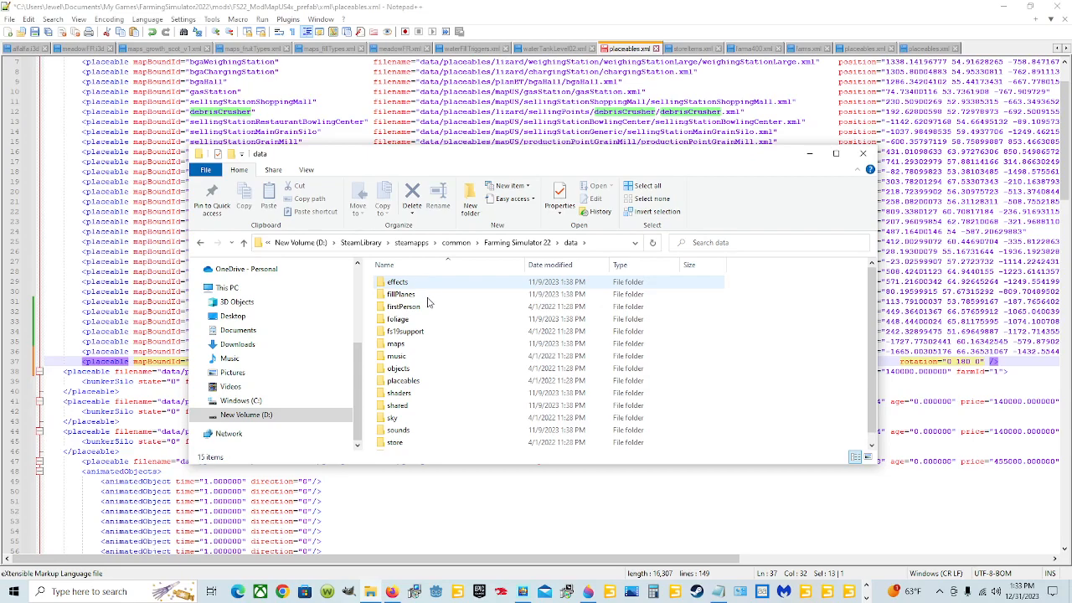
{"action": "double_click", "coordinate": [421, 381]}
{"action": "double_click", "coordinate": [402, 335]}
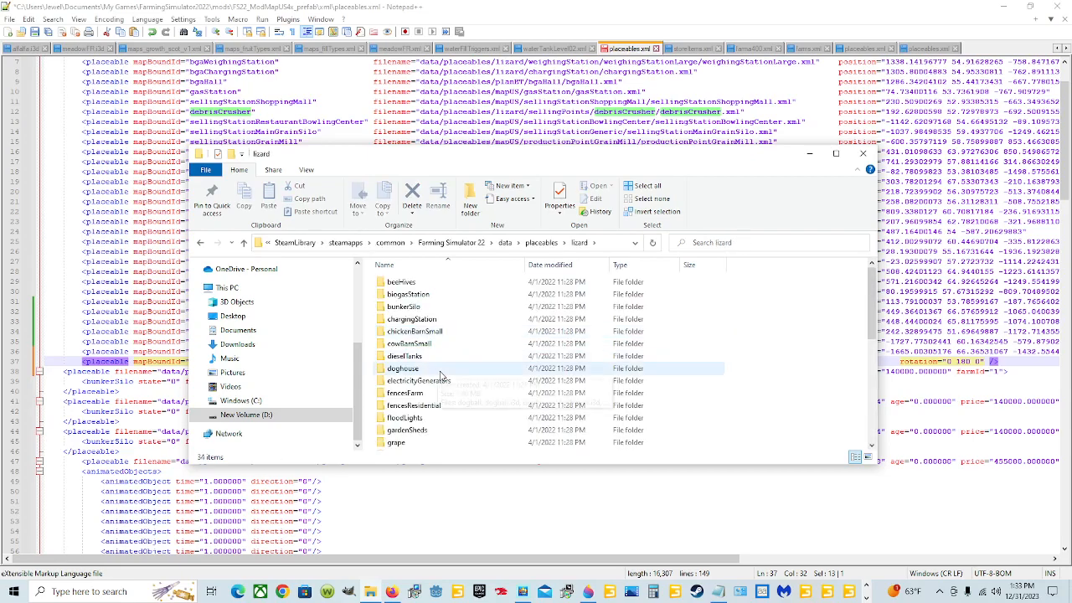
{"action": "scroll", "coordinate": [423, 411], "scroll_direction": "down", "scroll_amount": 6}
{"action": "double_click", "coordinate": [433, 395]}
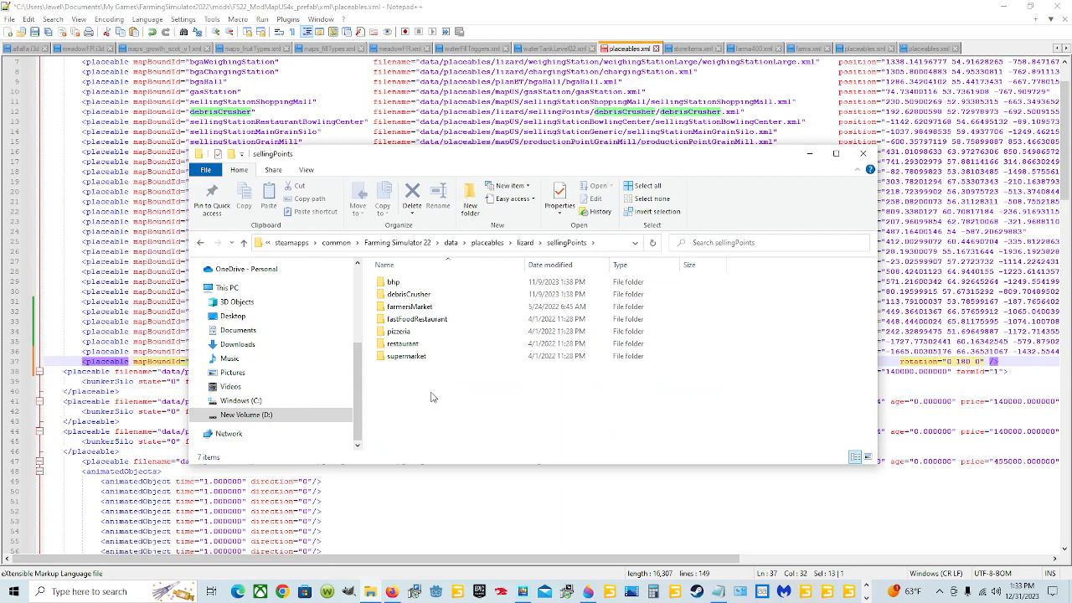
{"action": "double_click", "coordinate": [418, 283]}
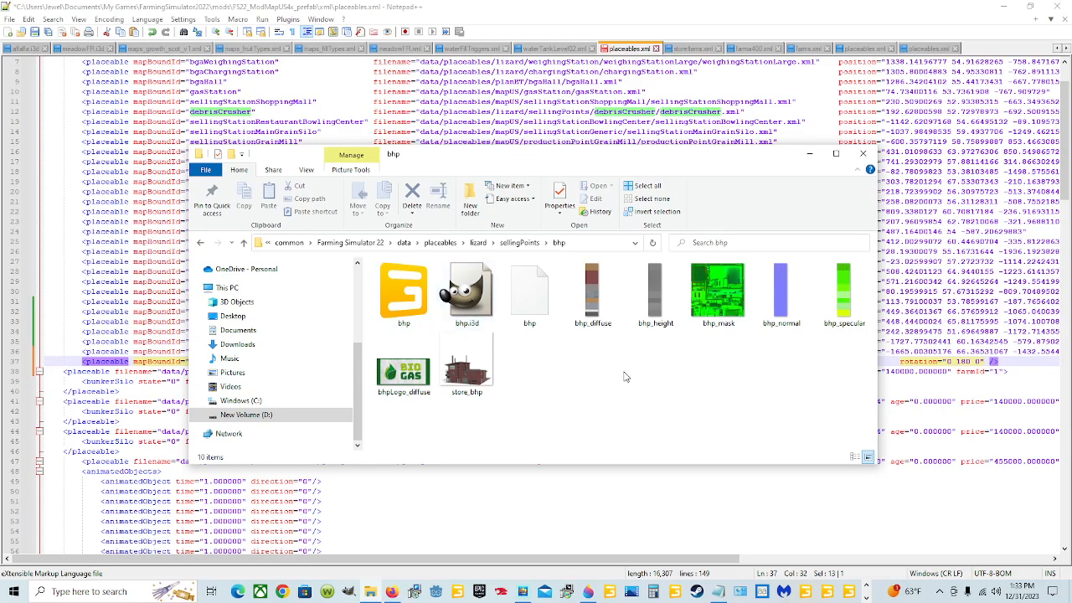
{"action": "left_click_drag", "start_coordinate": [596, 164], "coordinate": [765, 123]}
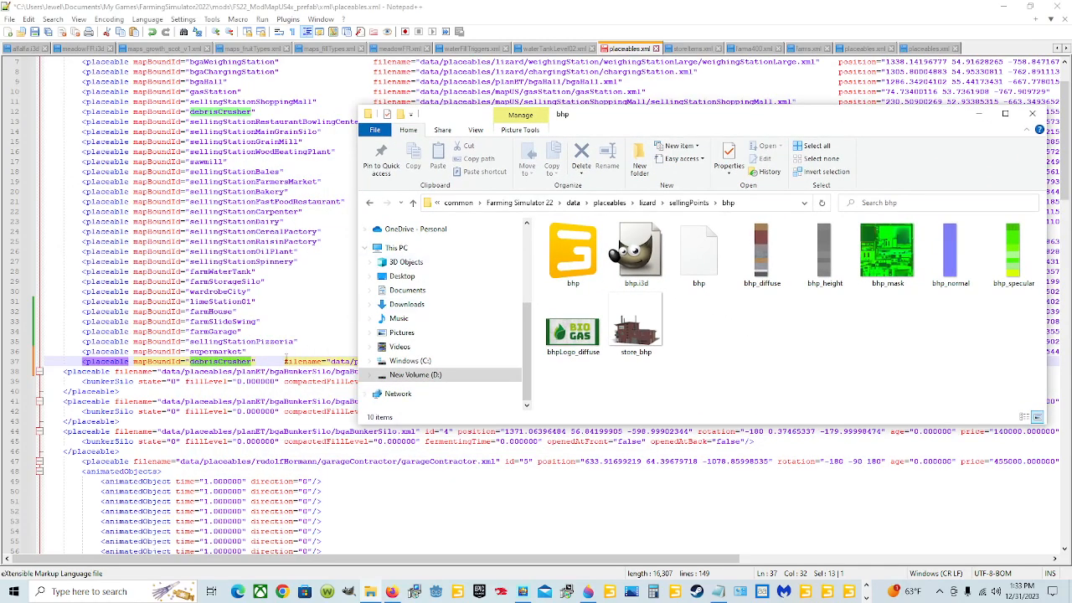
Change the mapBoundId of the pasted debrisCrusher line to bhp in Notepad++
{"action": "left_click", "coordinate": [251, 361]}
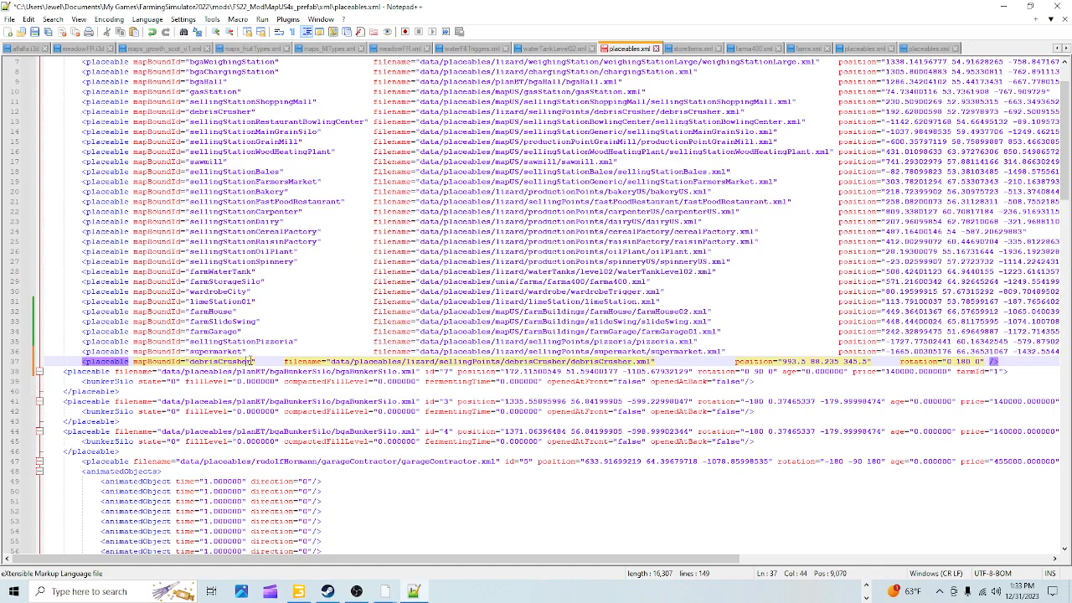
{"action": "left_click_drag", "start_coordinate": [251, 361], "coordinate": [191, 362]}
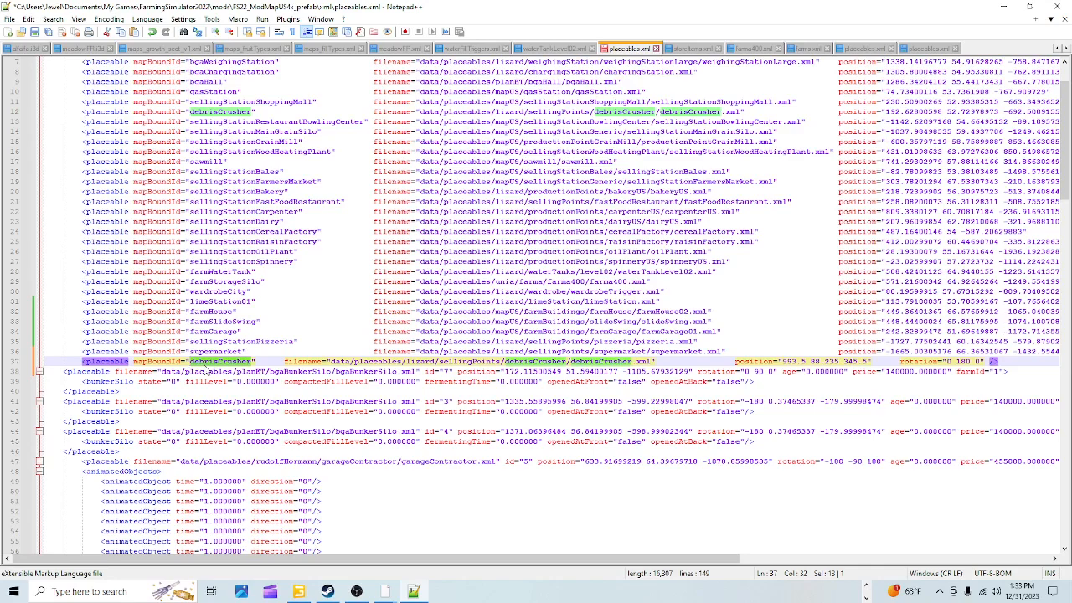
{"action": "type", "text": "b"}
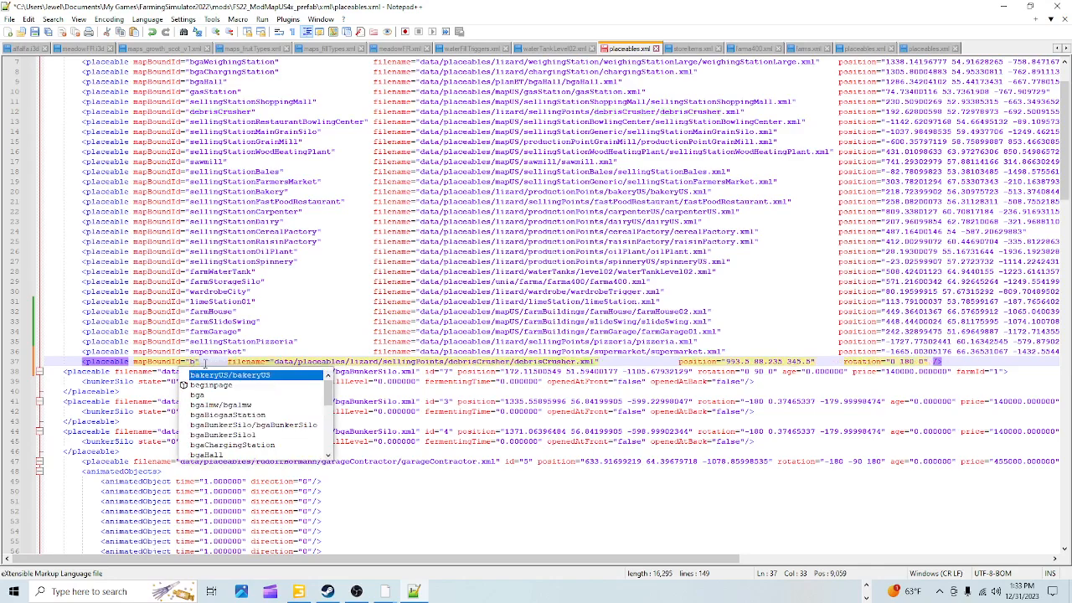
{"action": "type", "text": "ga"}
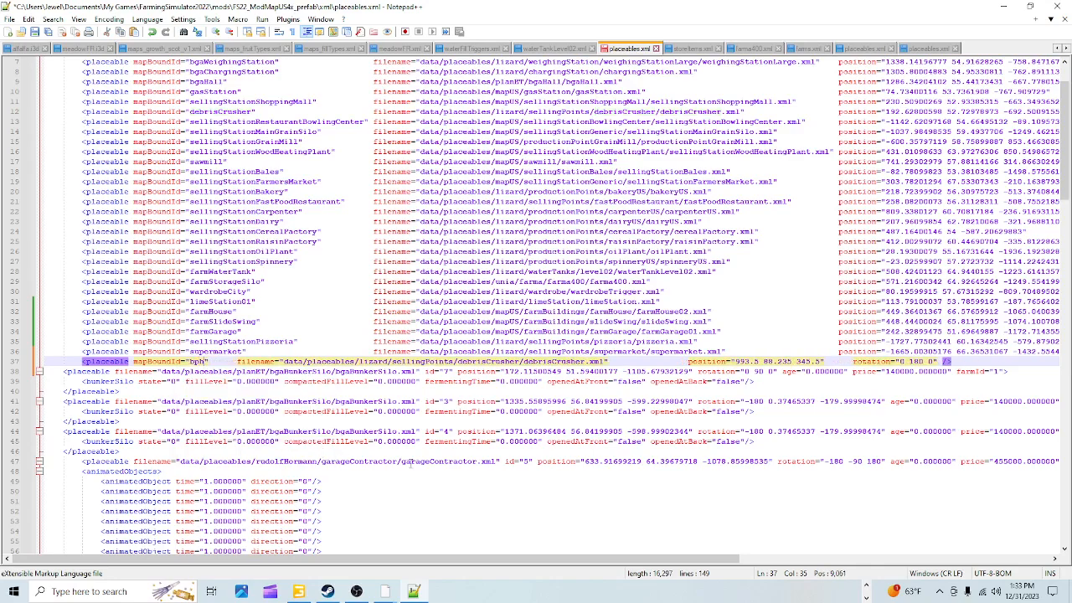
{"action": "left_click", "coordinate": [866, 586]}
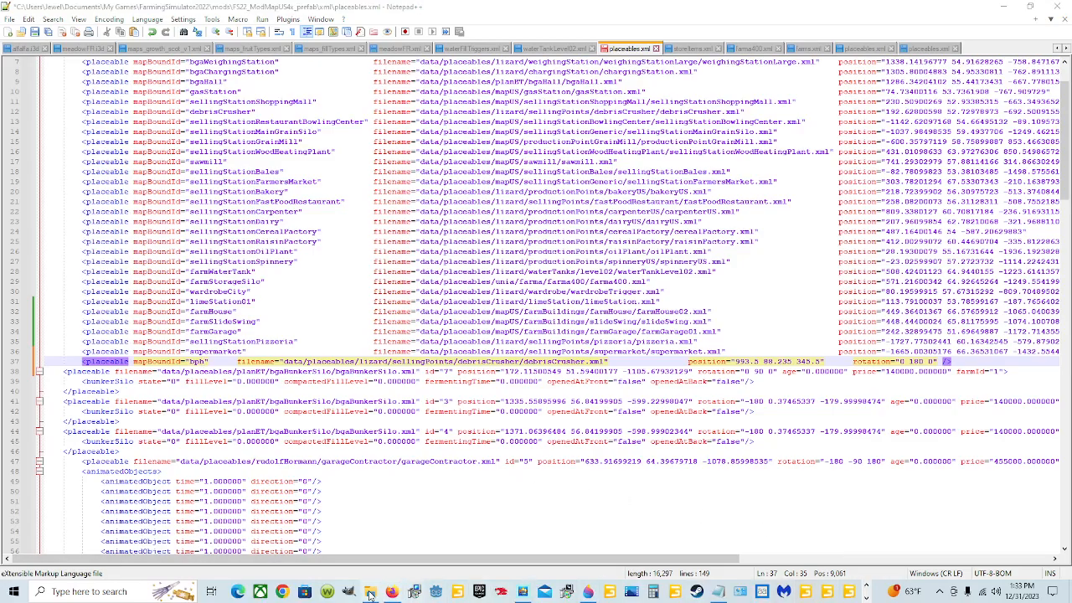
{"action": "mouse_move", "coordinate": [371, 592]}
{"action": "mouse_move", "coordinate": [374, 536]}
{"action": "left_click", "coordinate": [201, 361]}
{"action": "key", "text": "BackSpace"}
{"action": "type", "text": "p"}
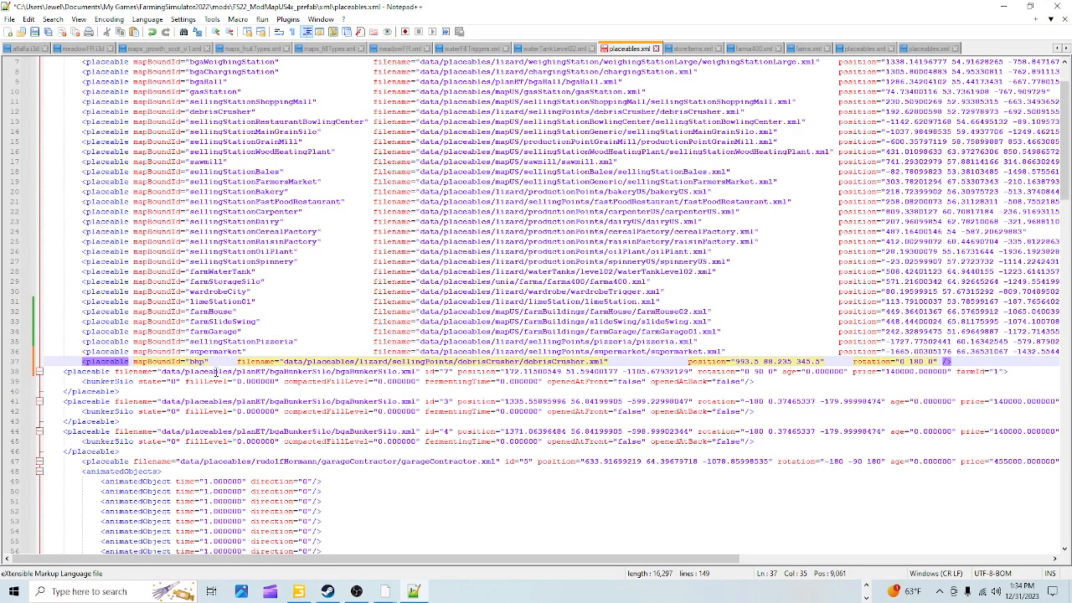
Align the filename and position attributes of the bhp line with the columns of the entries above
{"action": "left_click", "coordinate": [244, 370]}
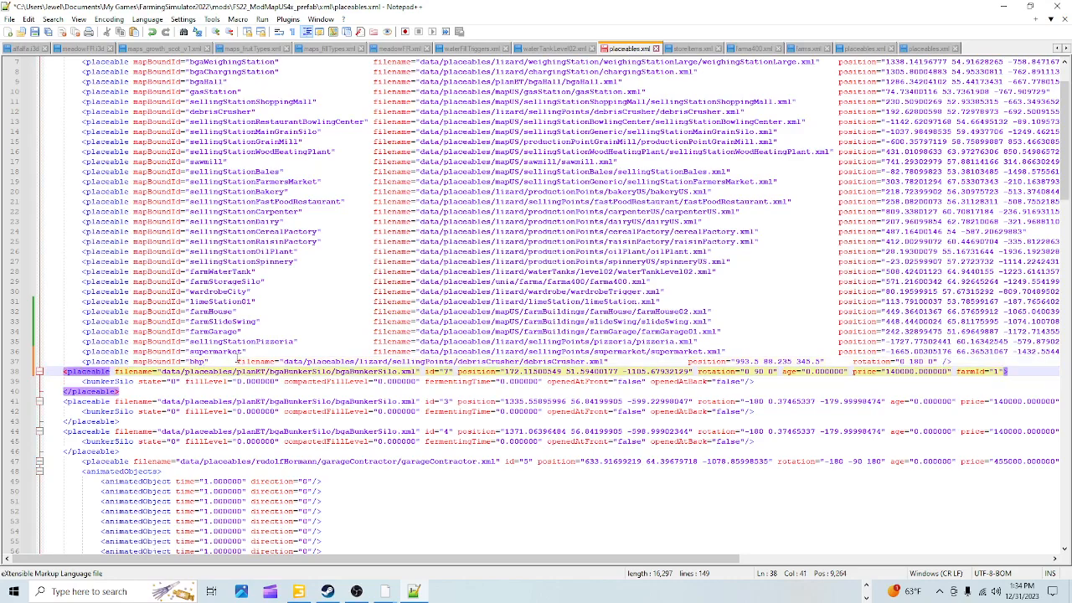
{"action": "left_click", "coordinate": [238, 362]}
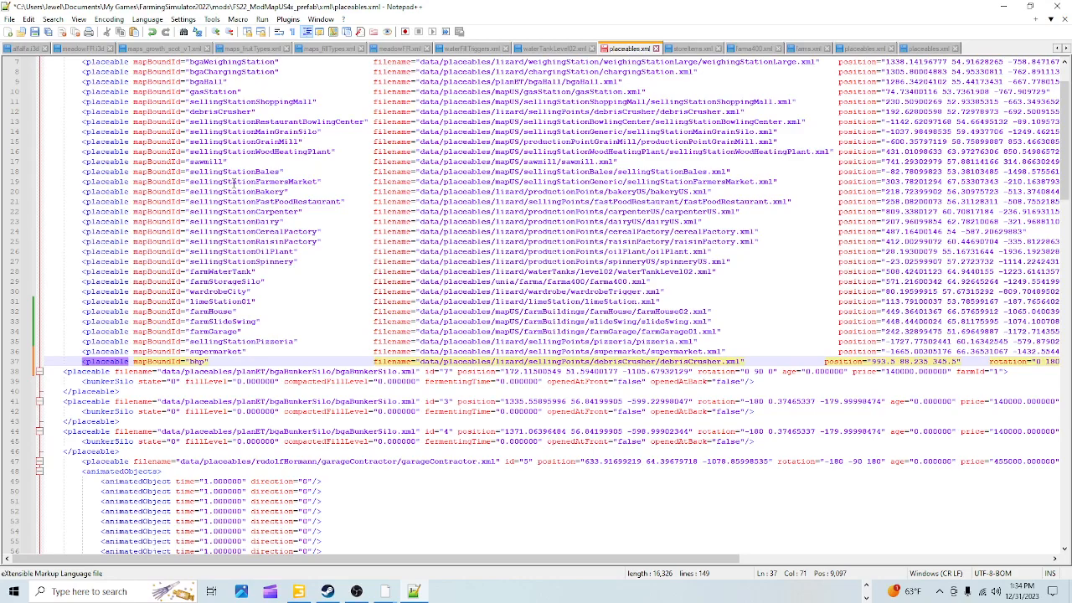
{"action": "left_click", "coordinate": [823, 362]}
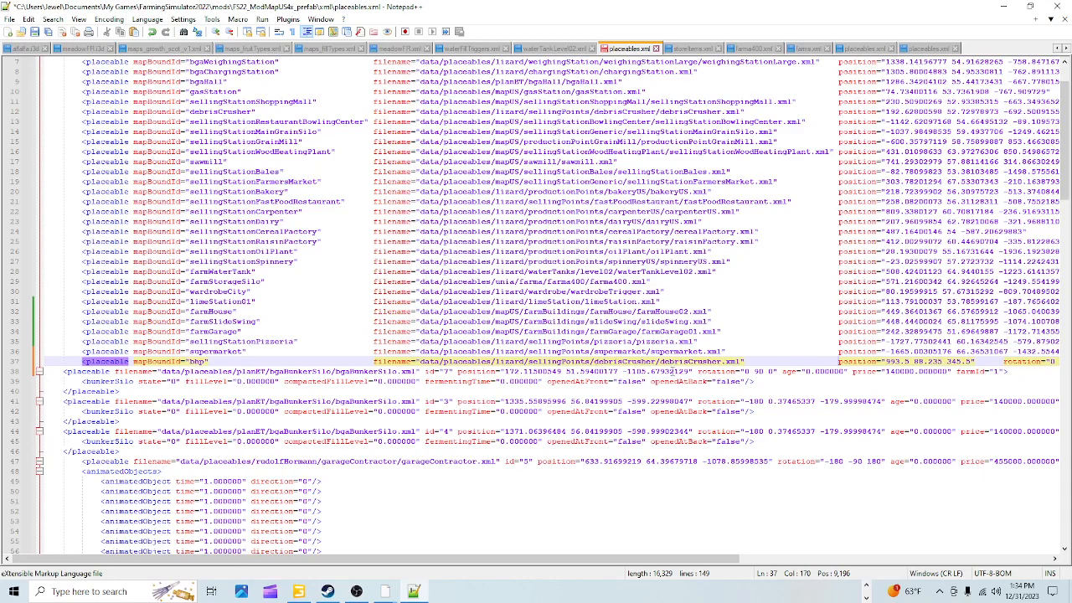
Bring the bhp folder window back, place it just beneath the bhp line, and select the bhp XML file
{"action": "left_click", "coordinate": [867, 587]}
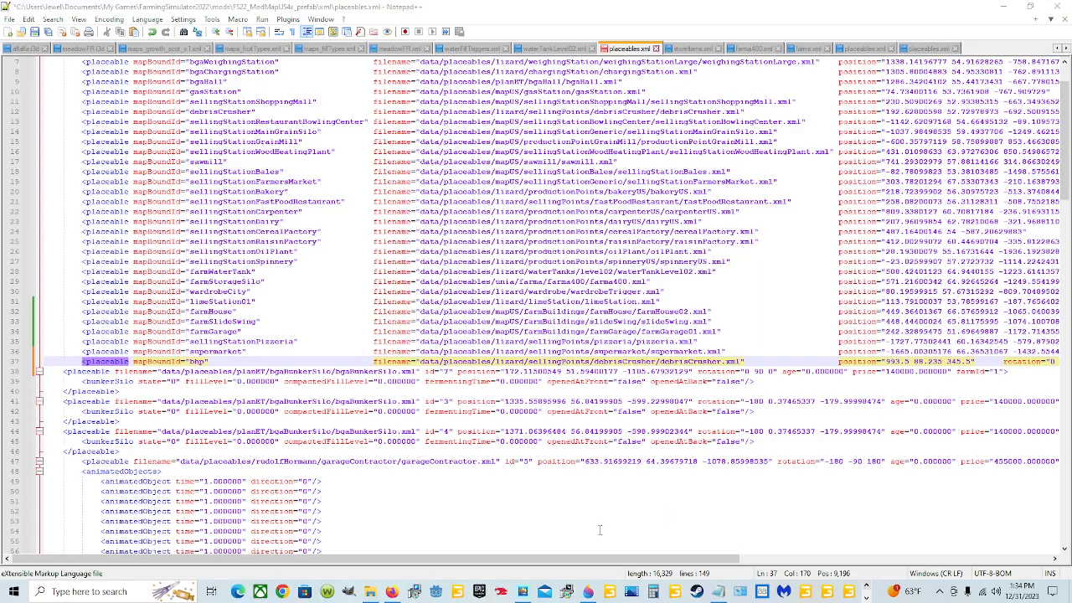
{"action": "left_click", "coordinate": [375, 591]}
{"action": "left_click_drag", "start_coordinate": [620, 113], "coordinate": [479, 381]}
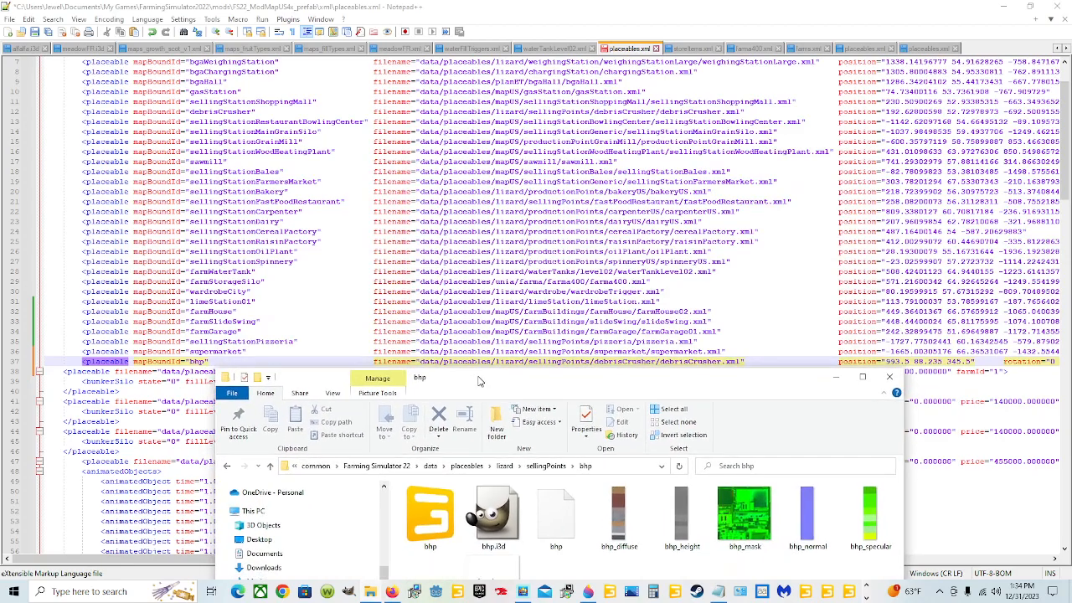
{"action": "scroll", "coordinate": [541, 237], "scroll_direction": "down", "scroll_amount": 5}
{"action": "left_click_drag", "start_coordinate": [551, 380], "coordinate": [576, 232]}
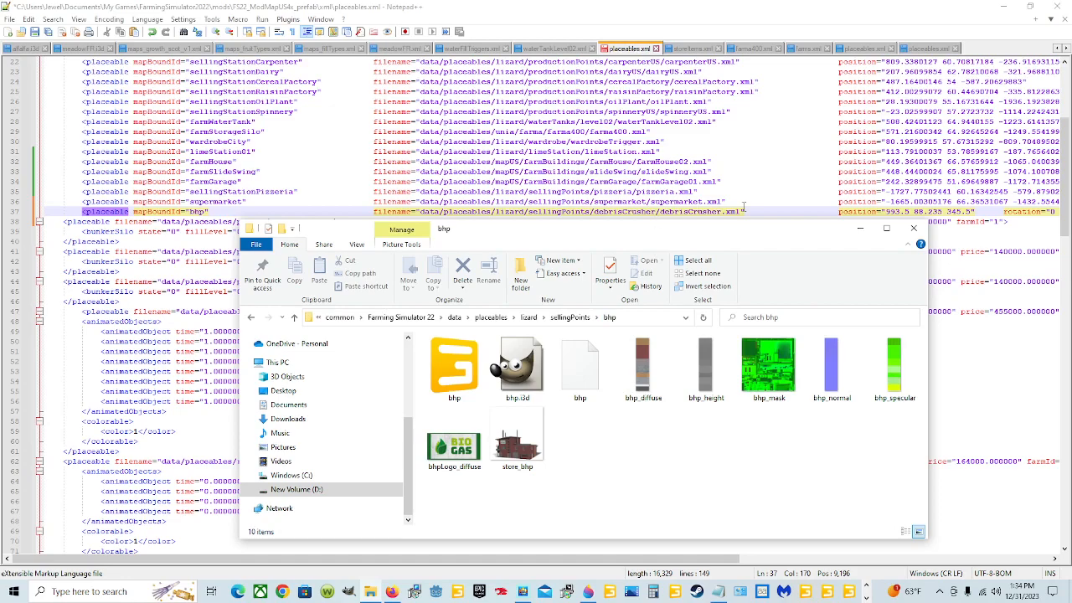
{"action": "left_click", "coordinate": [583, 404]}
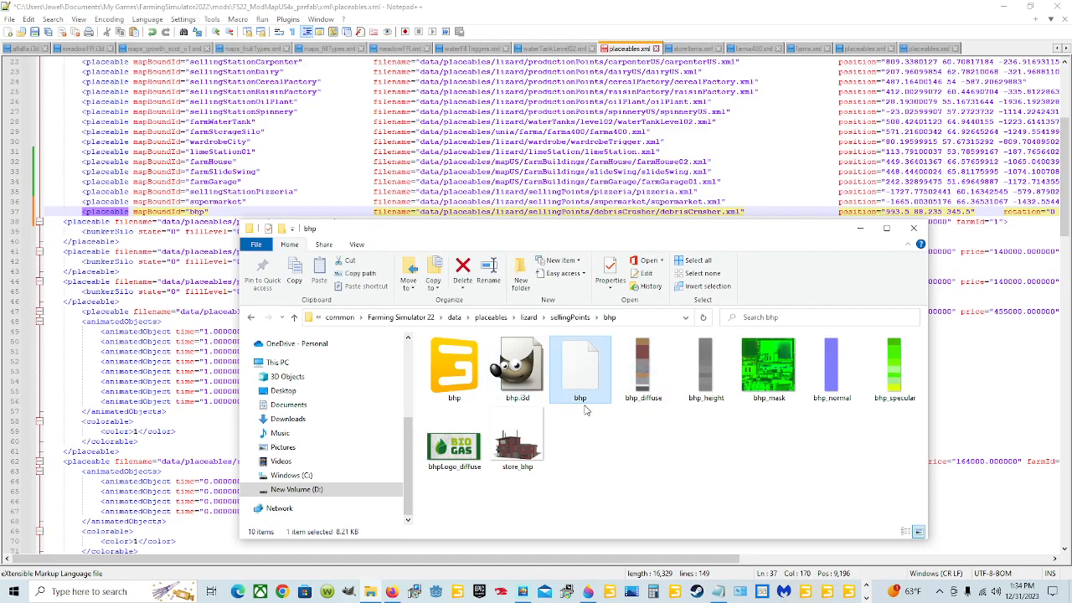
Replace both debrisCrusher names in the bhp line's filename path so that it reads data/placeables/lizard/sellingPoints/bhp/bhp.xml
{"action": "right_click", "coordinate": [583, 403]}
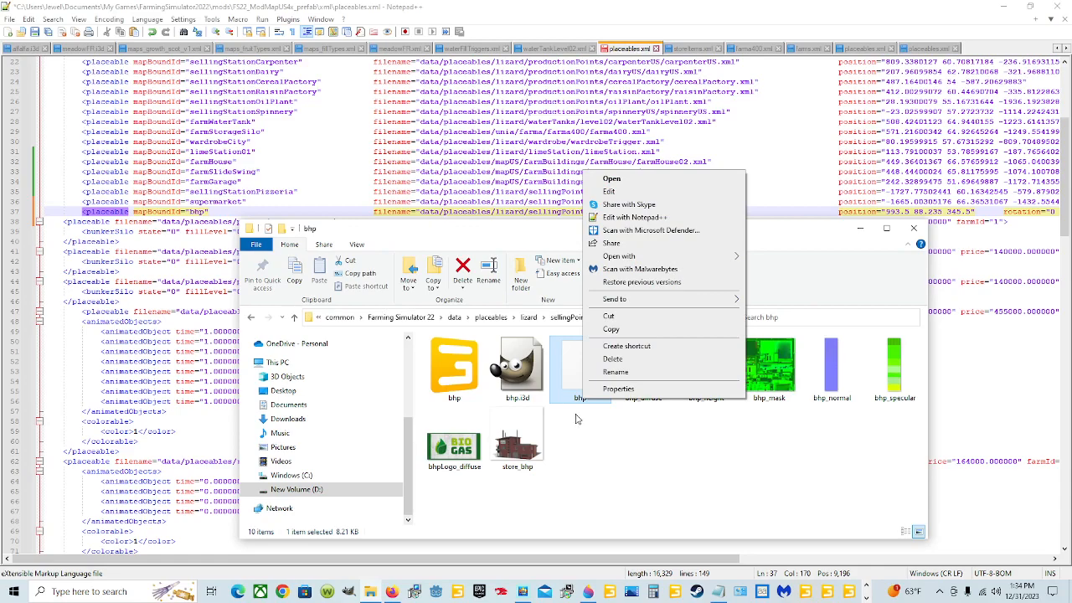
{"action": "left_click", "coordinate": [577, 422]}
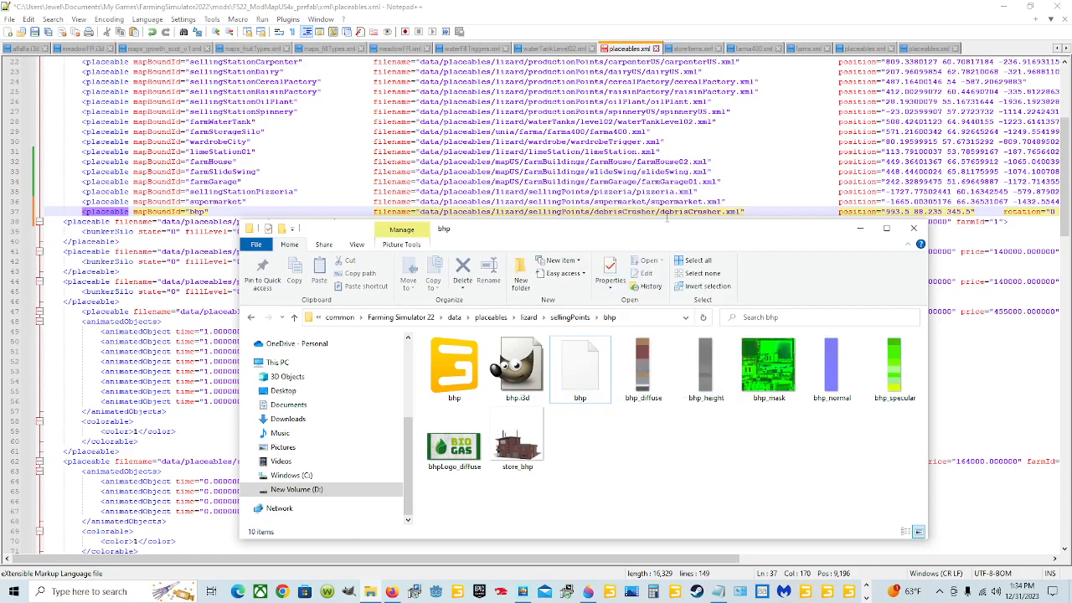
{"action": "left_click", "coordinate": [658, 212]}
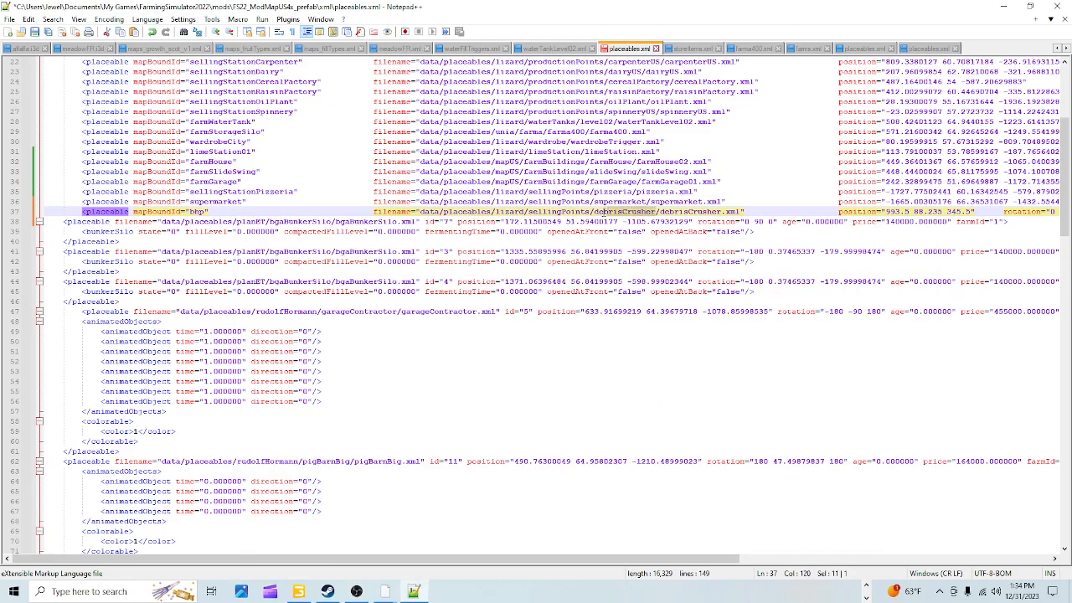
{"action": "double_click", "coordinate": [603, 212]}
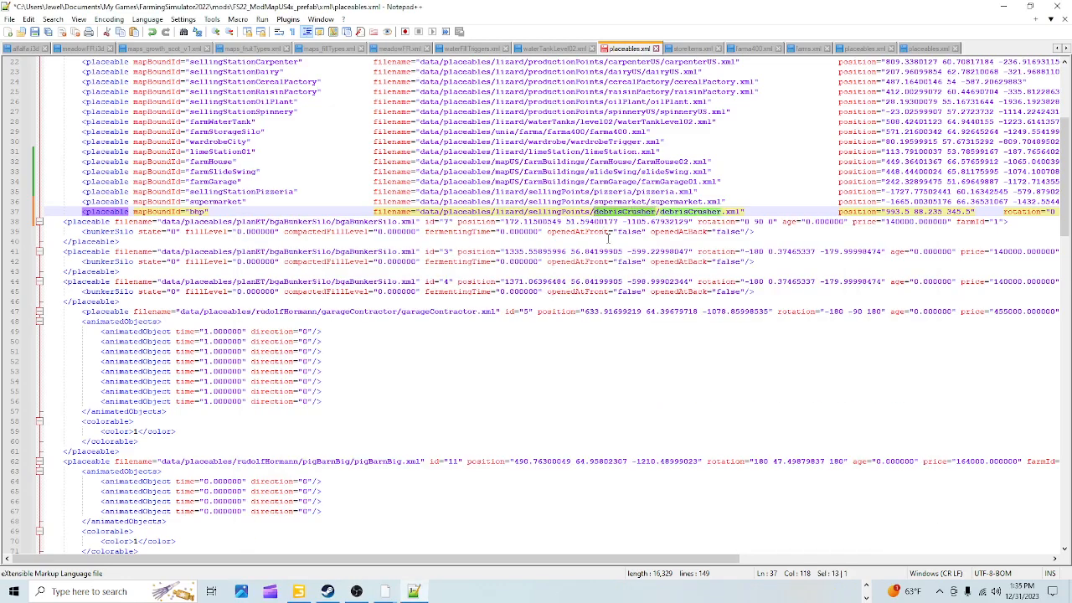
{"action": "type", "text": "bhp"}
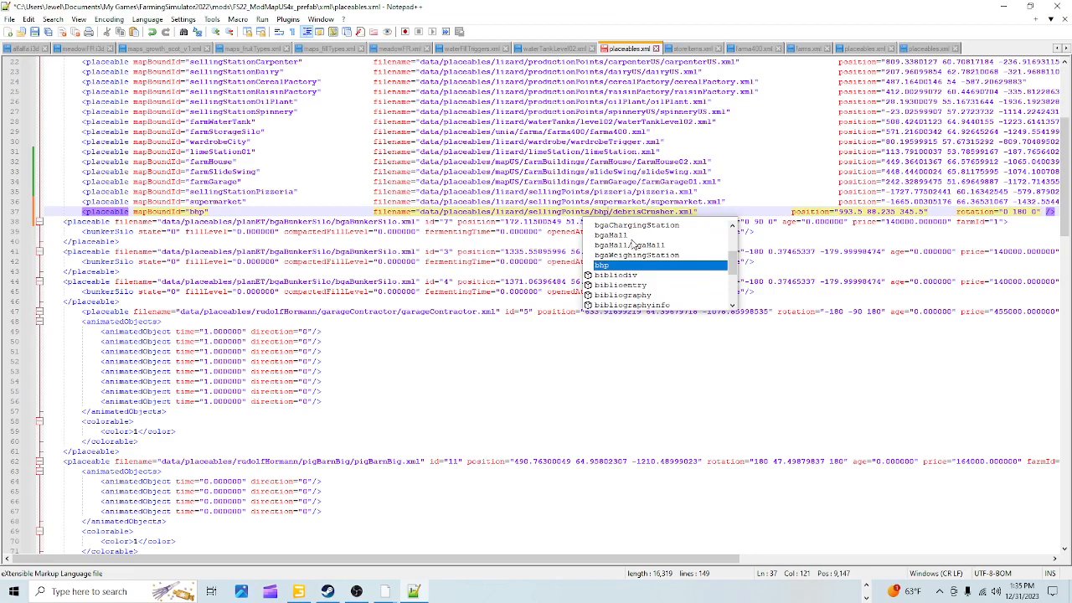
{"action": "left_click", "coordinate": [617, 212]}
{"action": "left_click_drag", "start_coordinate": [615, 212], "coordinate": [676, 212]}
{"action": "type", "text": "bhp"}
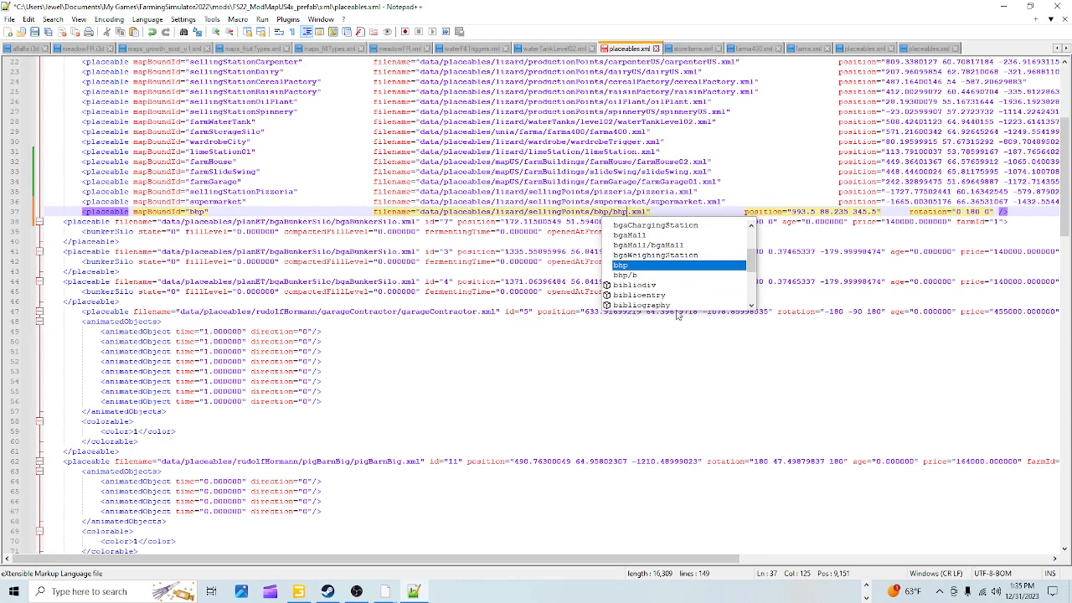
Bring back the bhp folder window and compare its XML file, model file and store_bhp image with the bhp line's filename path
{"action": "left_click", "coordinate": [868, 592]}
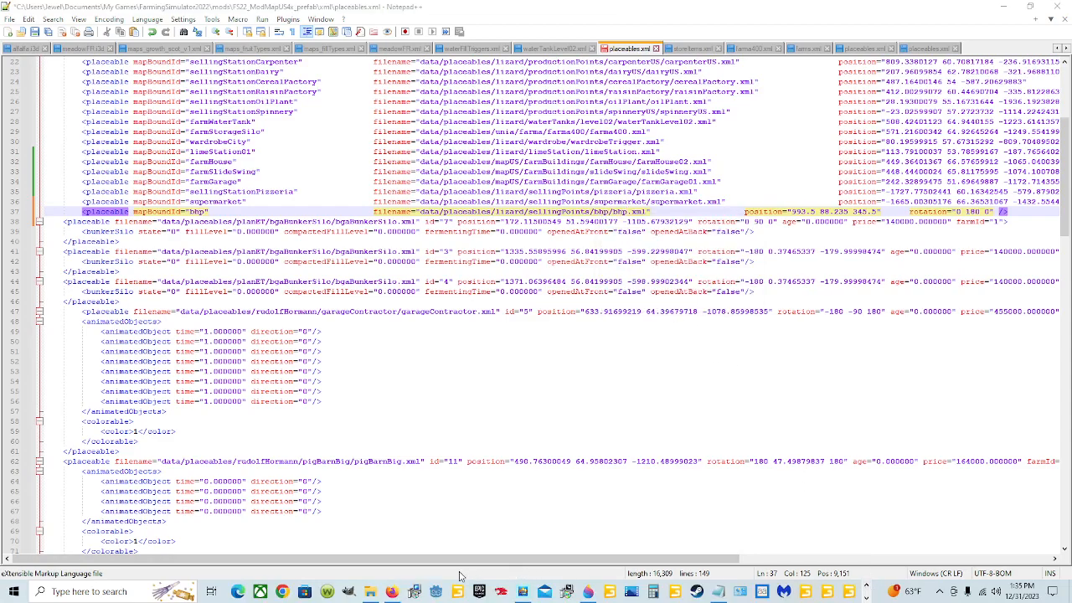
{"action": "mouse_move", "coordinate": [370, 591]}
{"action": "left_click", "coordinate": [382, 533]}
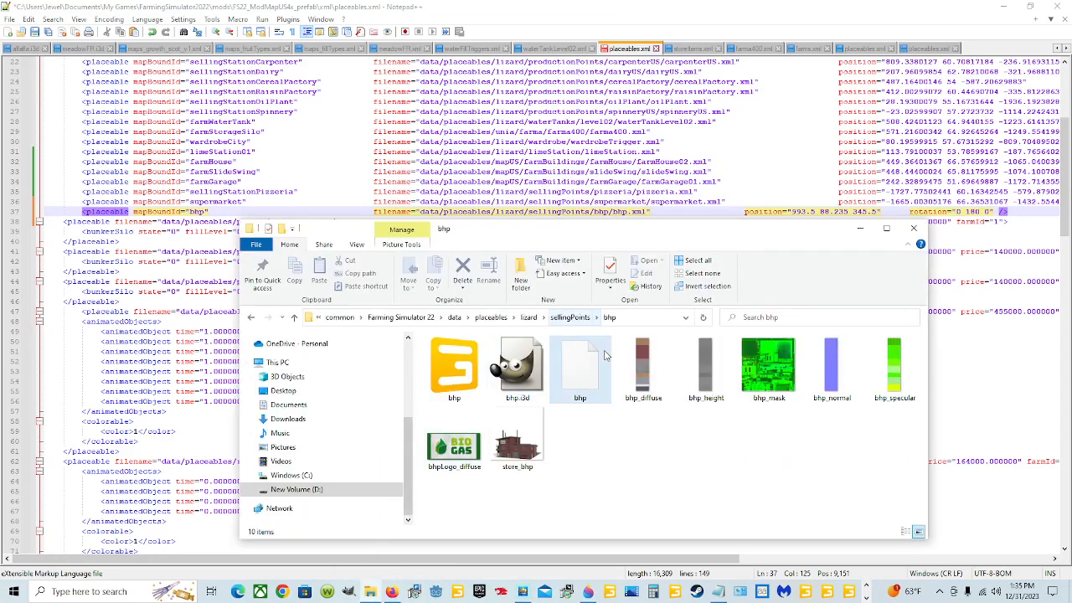
{"action": "left_click", "coordinate": [586, 400]}
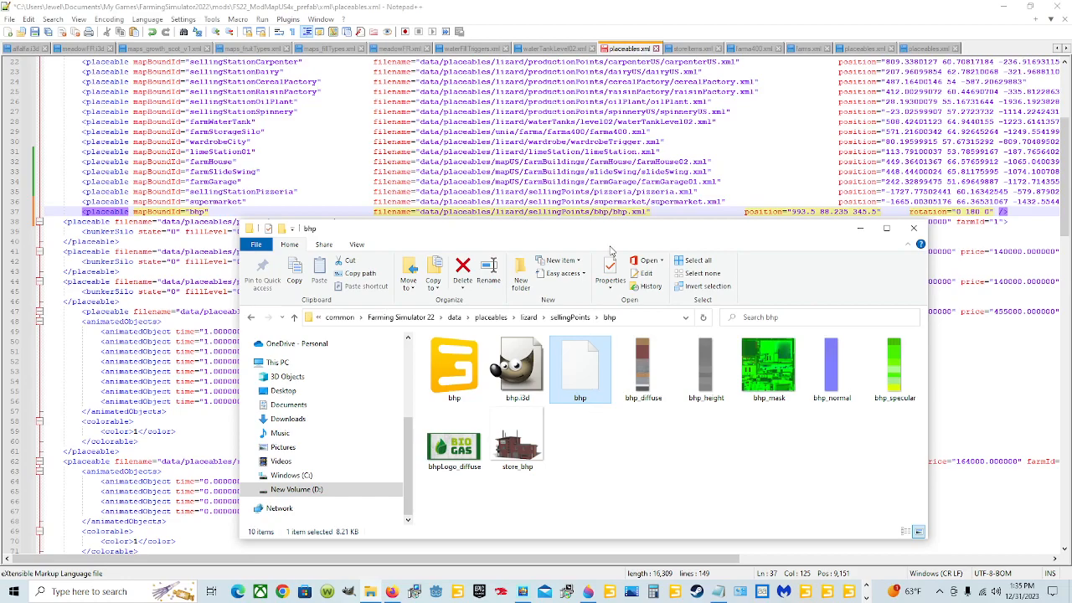
{"action": "left_click_drag", "start_coordinate": [611, 231], "coordinate": [618, 150]}
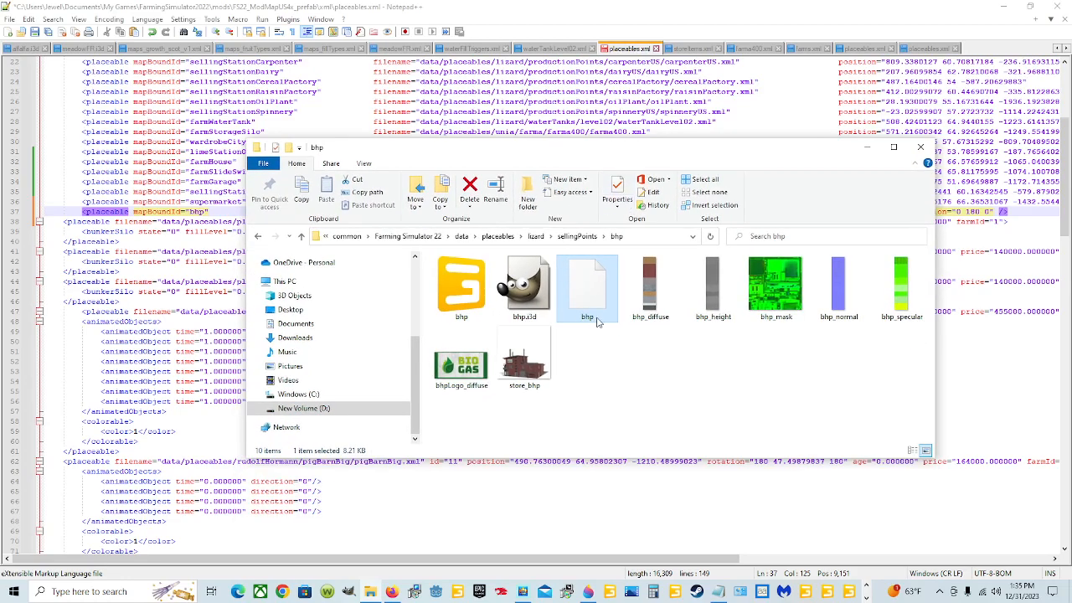
{"action": "left_click", "coordinate": [524, 367]}
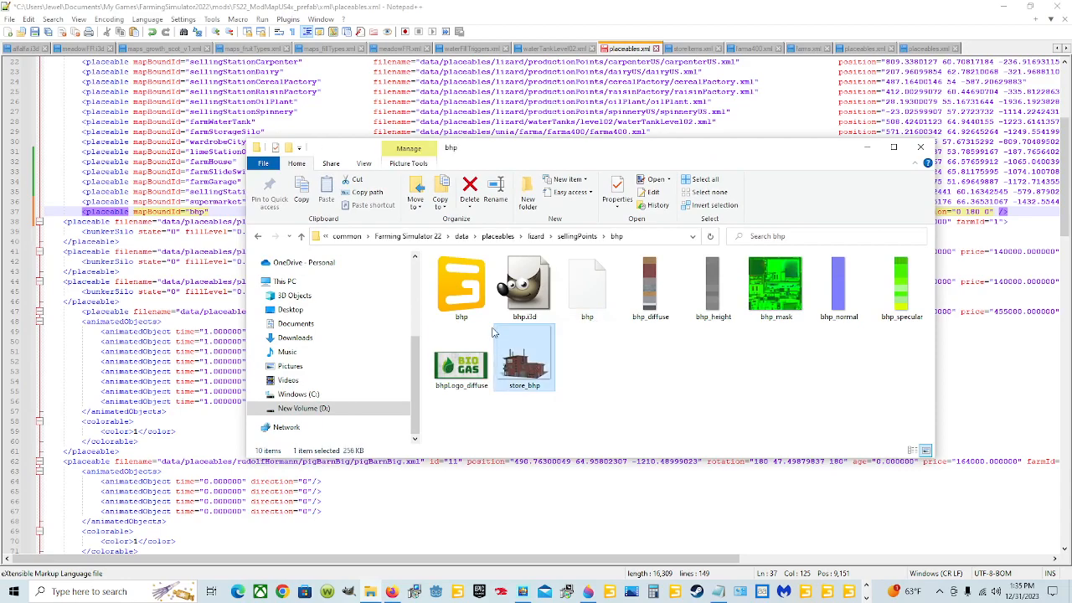
{"action": "left_click", "coordinate": [593, 326]}
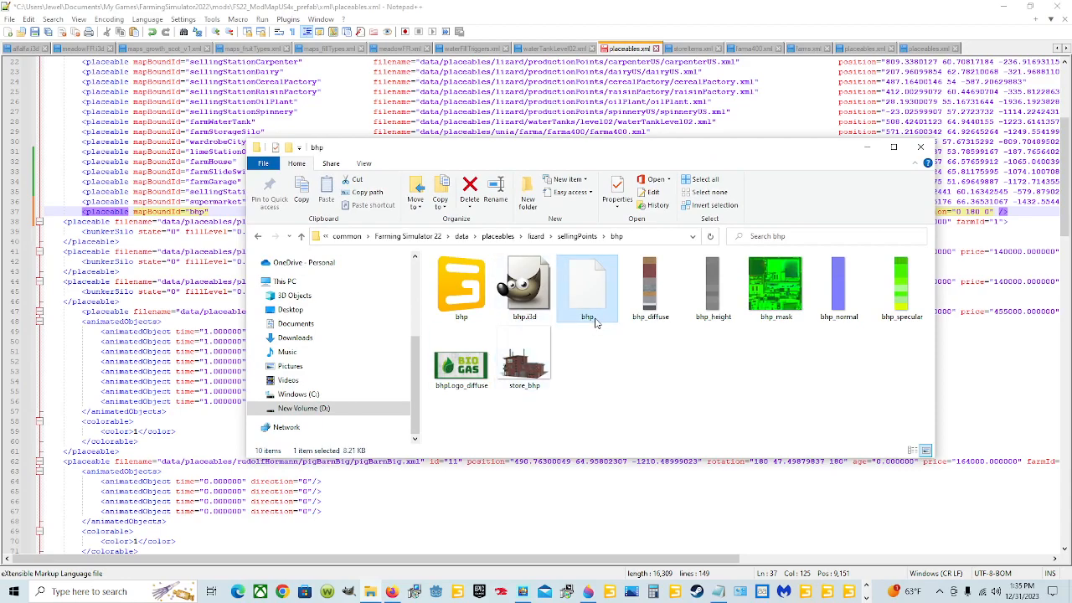
{"action": "left_click_drag", "start_coordinate": [601, 157], "coordinate": [563, 222]}
{"action": "left_click", "coordinate": [427, 379]}
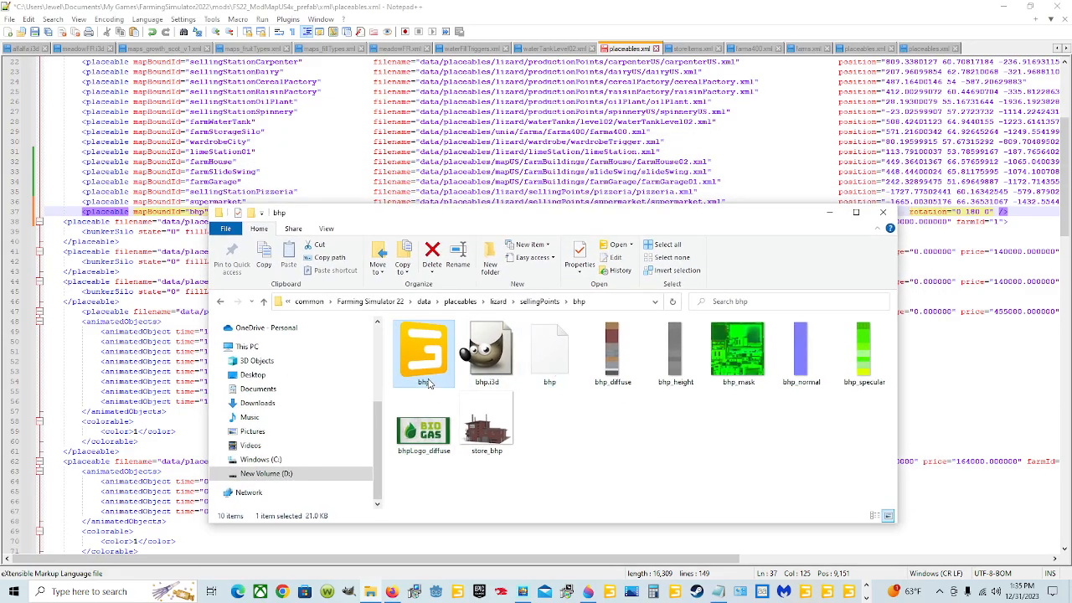
{"action": "left_click", "coordinate": [570, 387]}
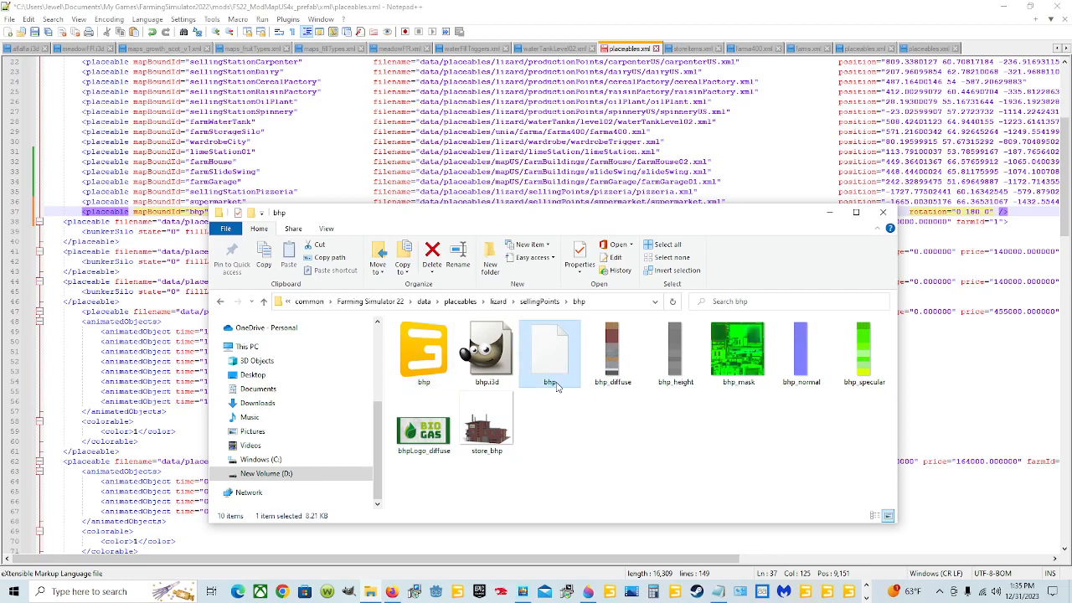
{"action": "left_click_drag", "start_coordinate": [574, 221], "coordinate": [595, 242]}
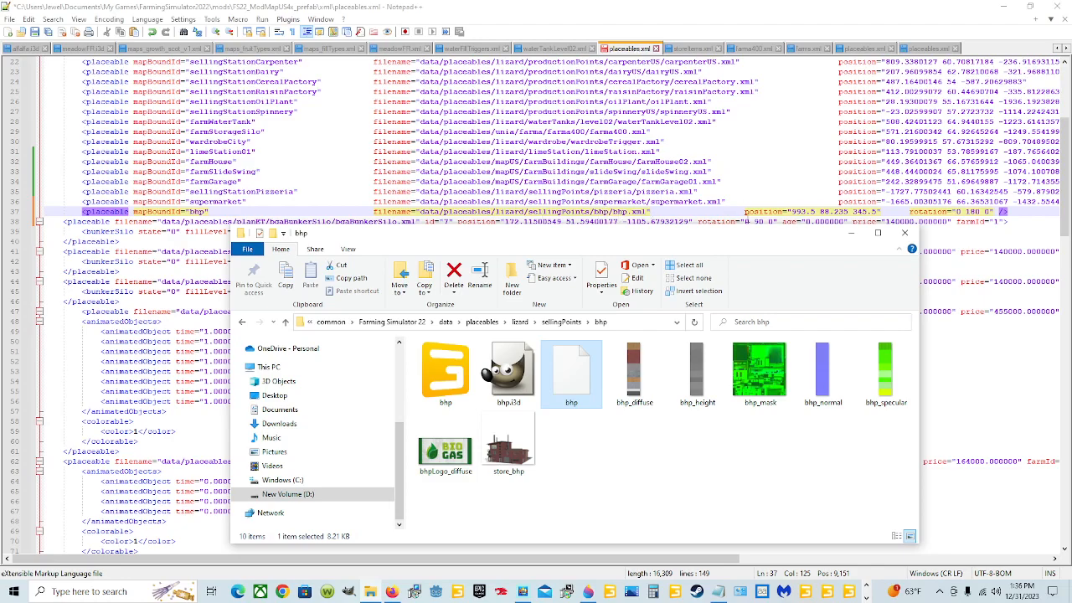
Realign the bhp line's position attribute and replace its value with the building's translation from GIANTS Editor, -1569.17102051 68.82257843 489.53414917
{"action": "left_click", "coordinate": [745, 212]}
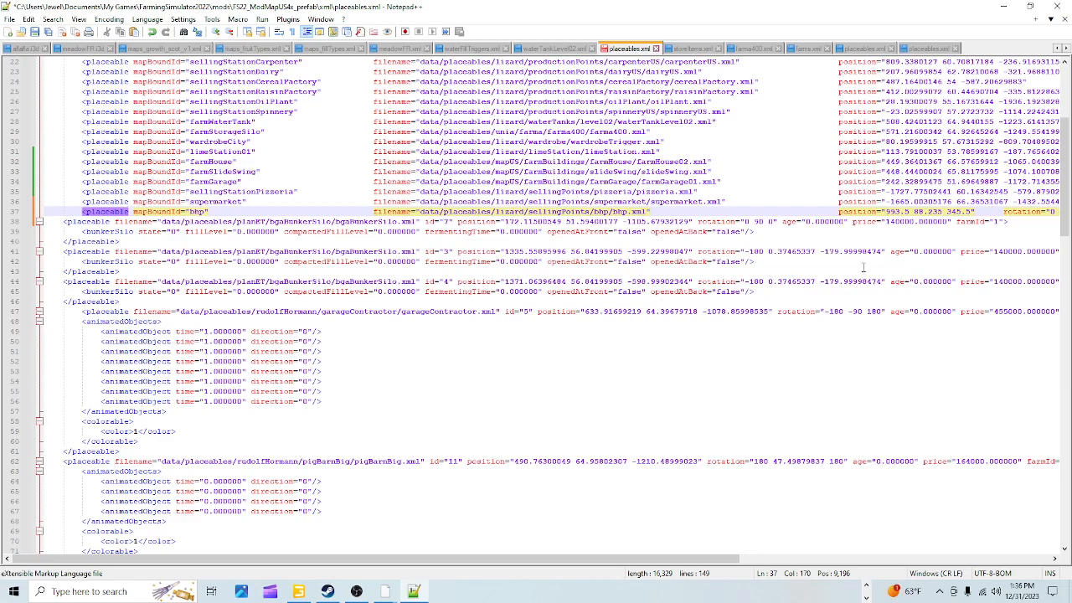
{"action": "left_click", "coordinate": [299, 590]}
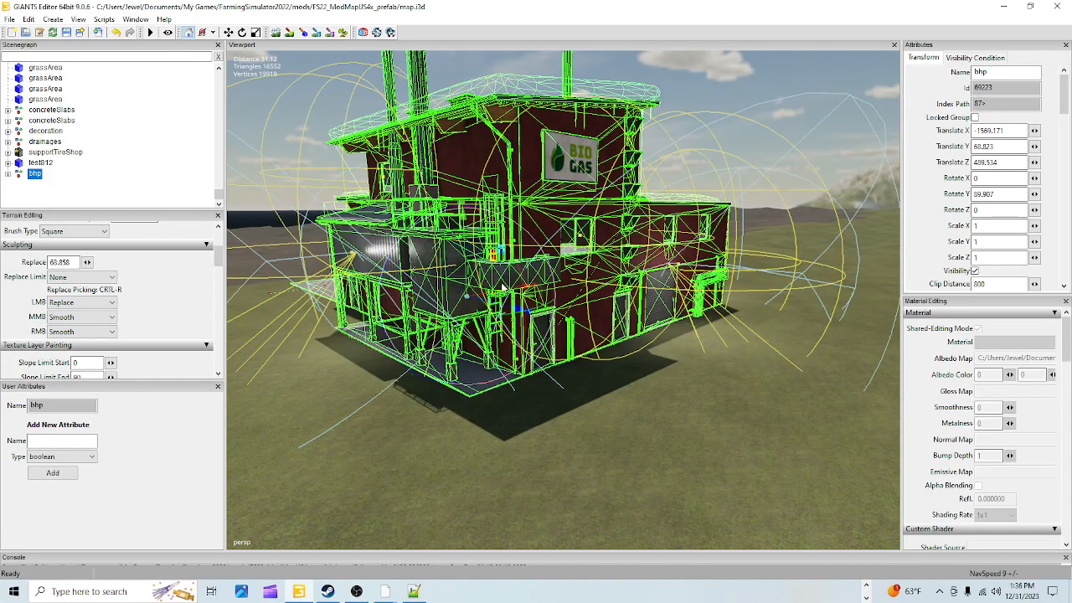
{"action": "left_click", "coordinate": [8, 174]}
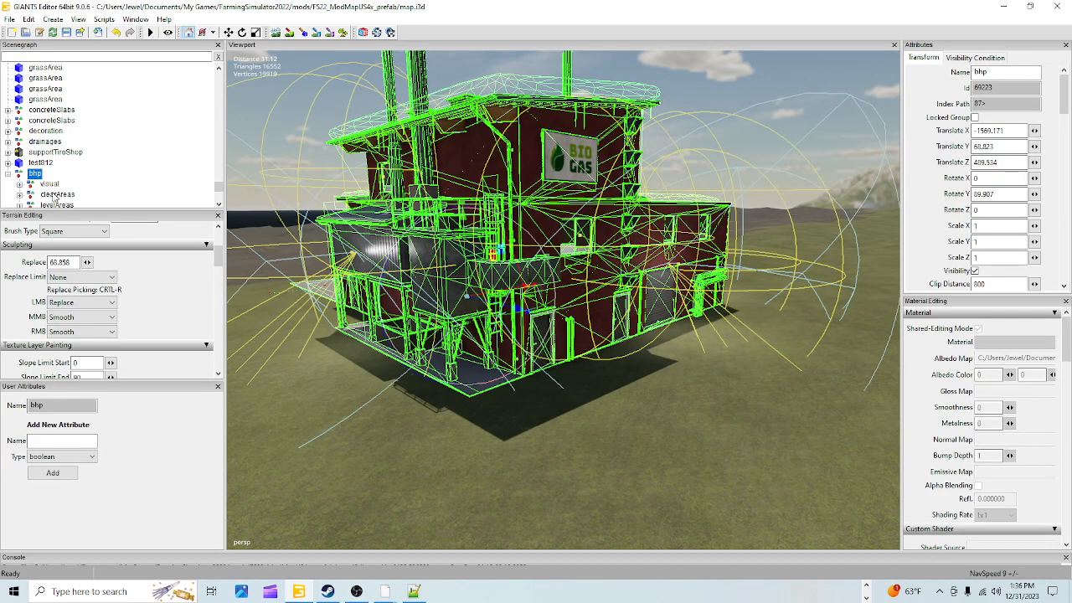
{"action": "double_click", "coordinate": [35, 176]}
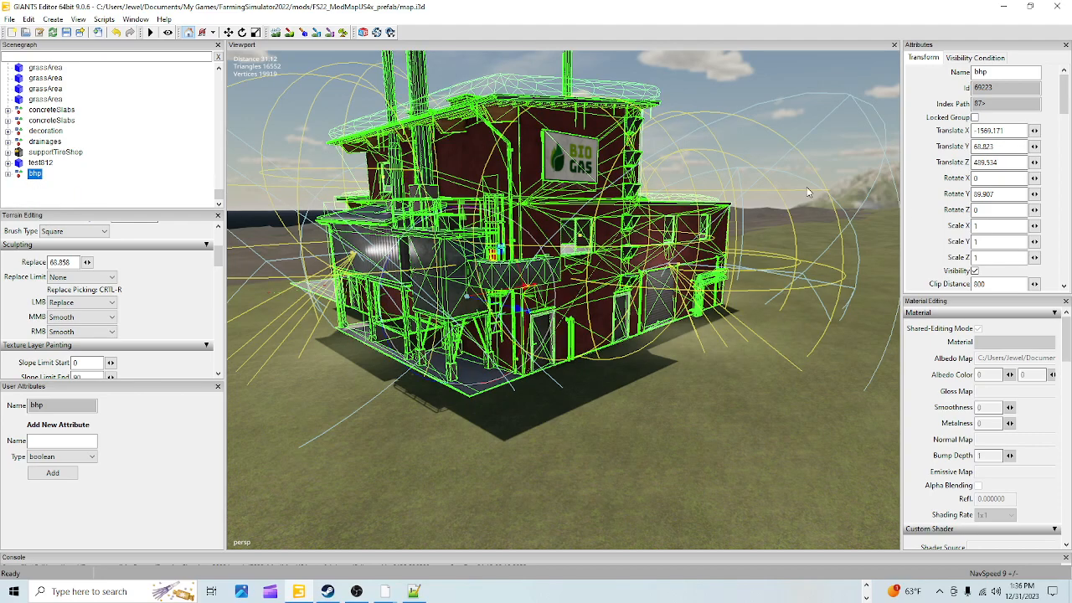
{"action": "left_click", "coordinate": [1004, 131]}
{"action": "left_click", "coordinate": [410, 592]}
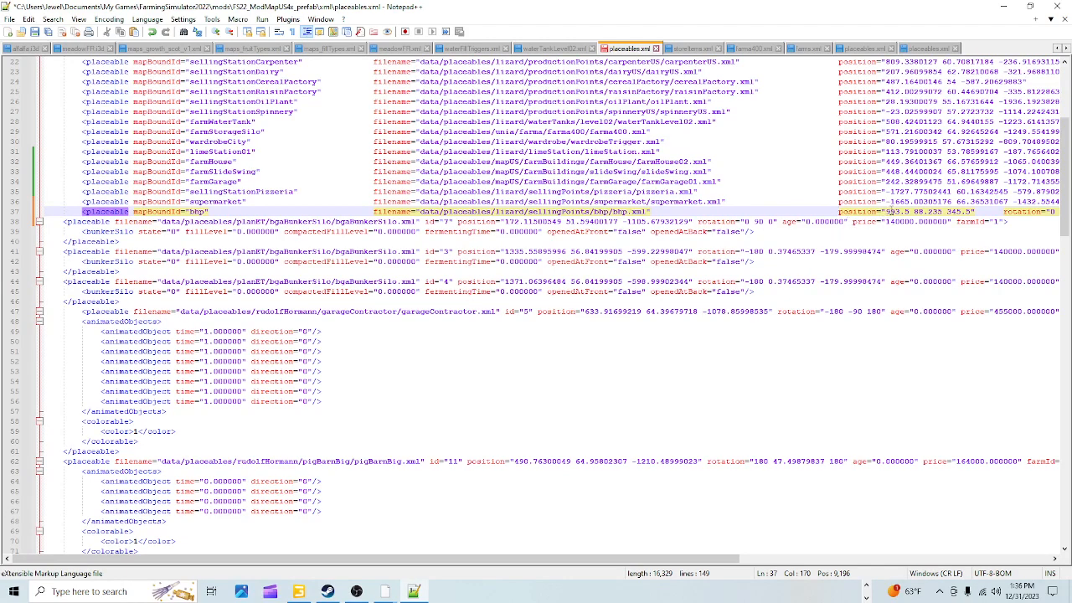
{"action": "left_click_drag", "start_coordinate": [888, 212], "coordinate": [964, 215]}
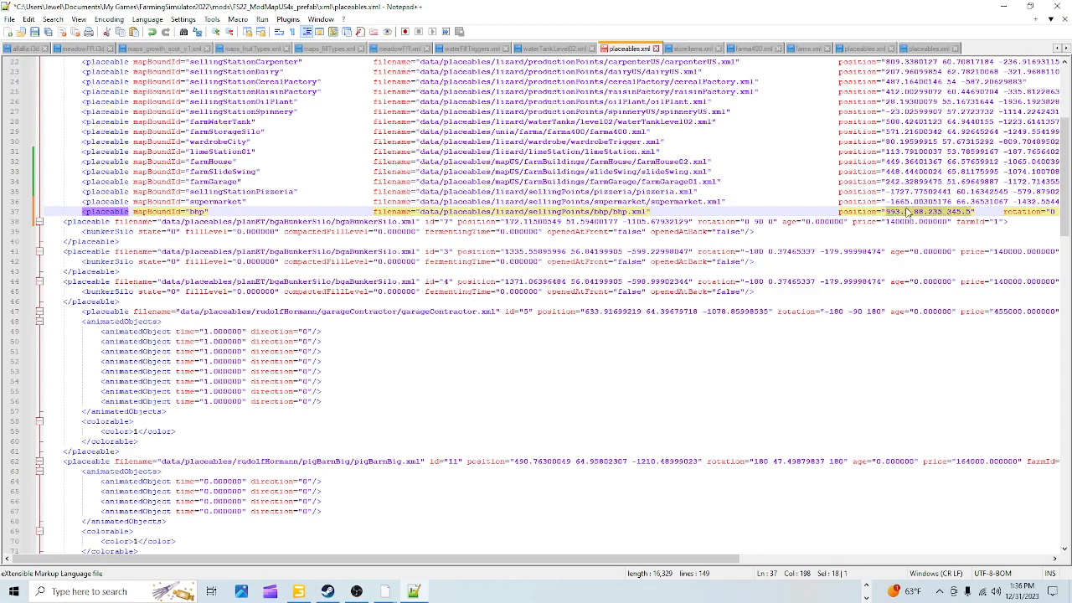
{"action": "right_click", "coordinate": [913, 213]}
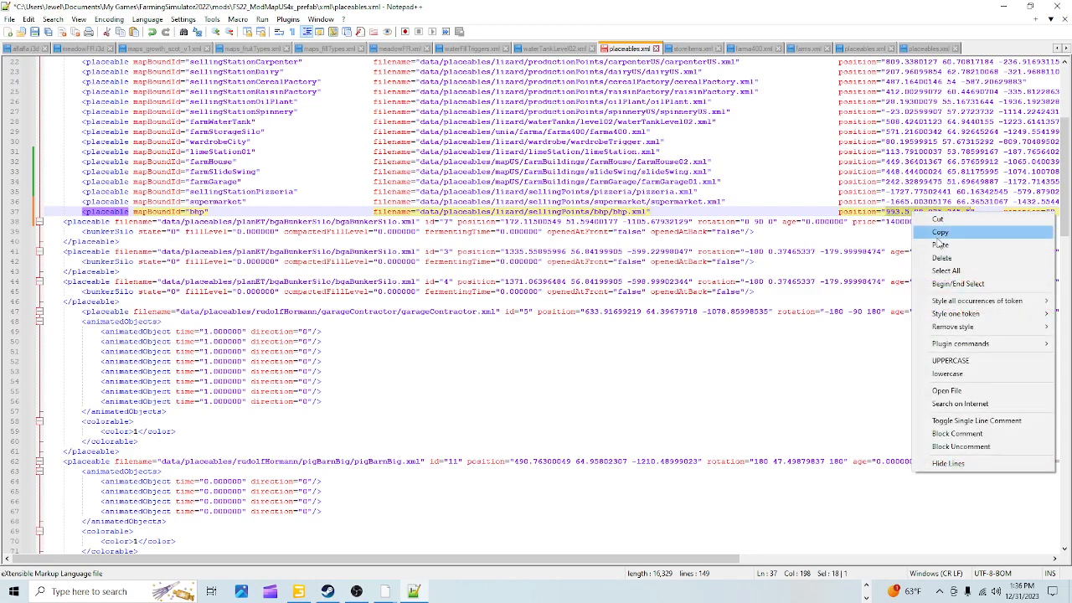
{"action": "left_click", "coordinate": [940, 243]}
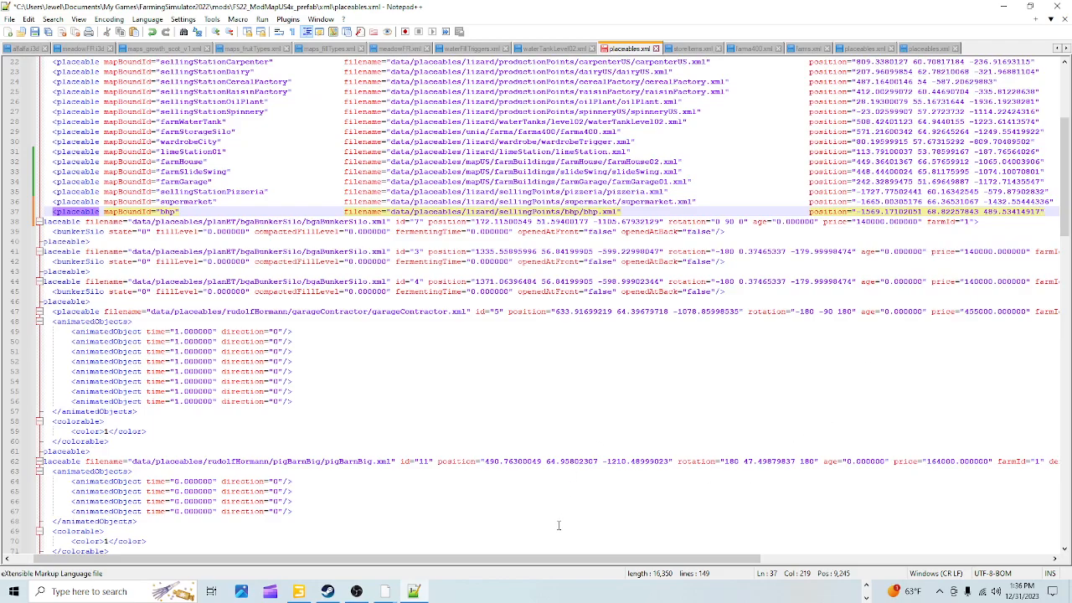
Align the rotation attribute of the bhp line with the rotation column of the entries above
{"action": "left_click_drag", "start_coordinate": [558, 559], "coordinate": [817, 559]}
{"action": "left_click", "coordinate": [711, 216]}
{"action": "key", "text": "BackSpace"}
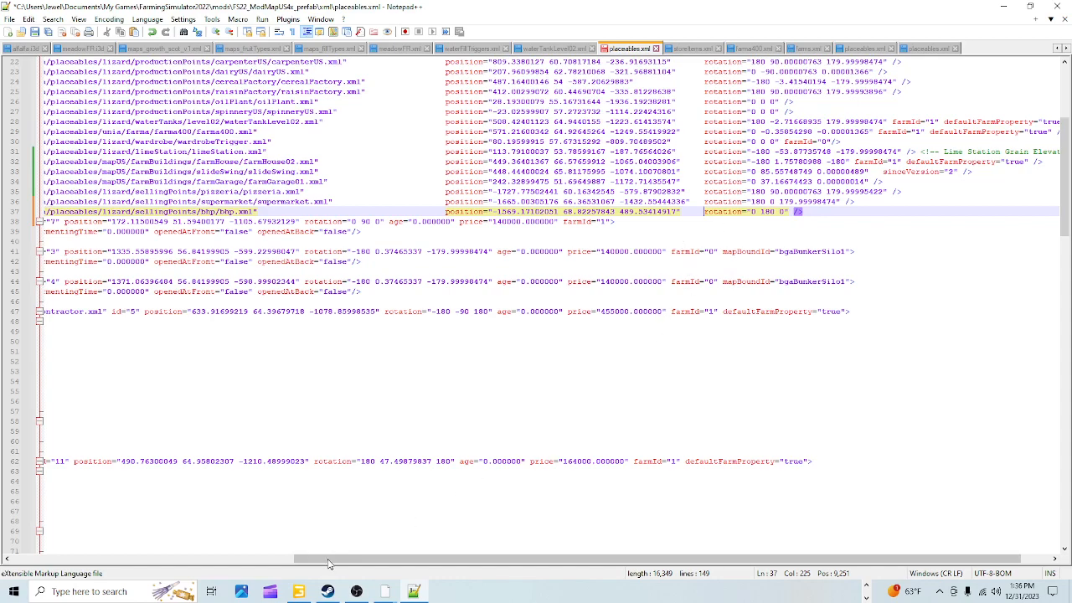
Replace the bhp line's rotation with the building's rotation from GIANTS Editor, 0 89.9072113 0, and save placeables.xml
{"action": "left_click", "coordinate": [300, 592]}
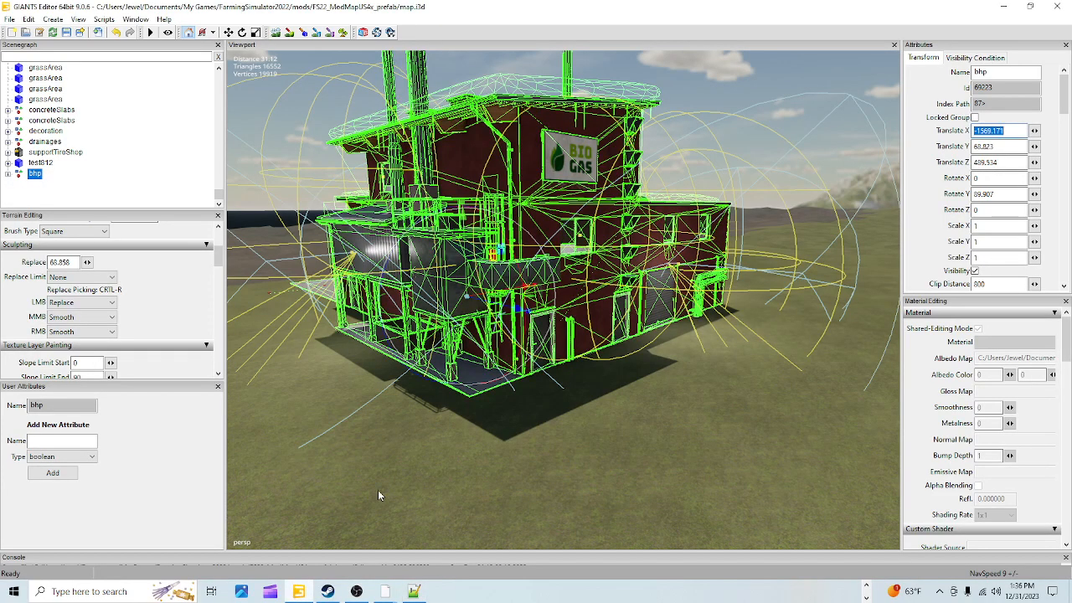
{"action": "left_click", "coordinate": [992, 178]}
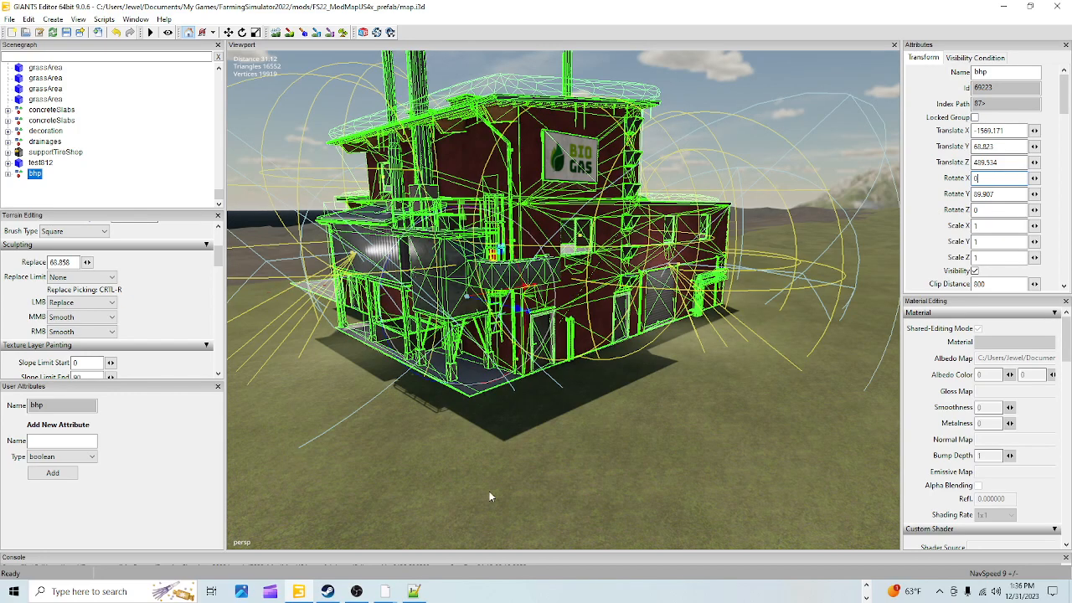
{"action": "left_click", "coordinate": [414, 591]}
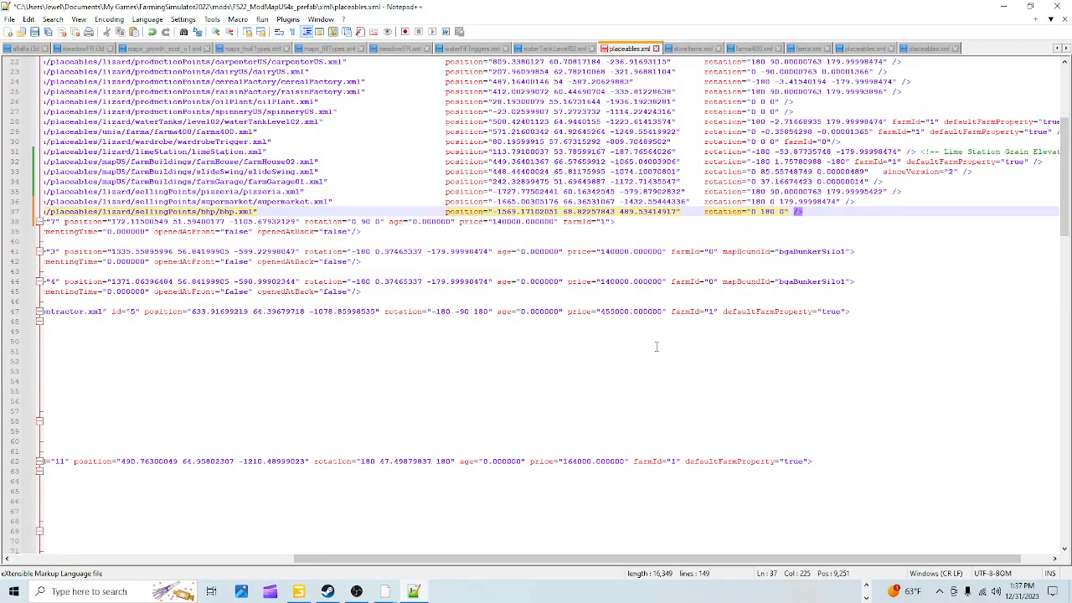
{"action": "left_click_drag", "start_coordinate": [753, 213], "coordinate": [780, 211]}
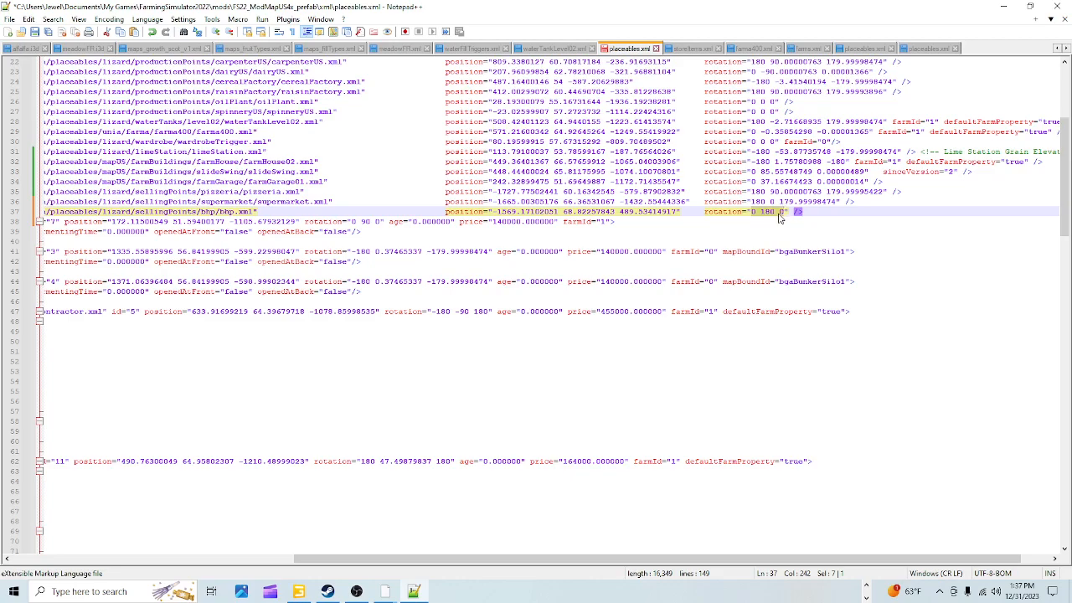
{"action": "right_click", "coordinate": [782, 212]}
{"action": "left_click", "coordinate": [798, 248]}
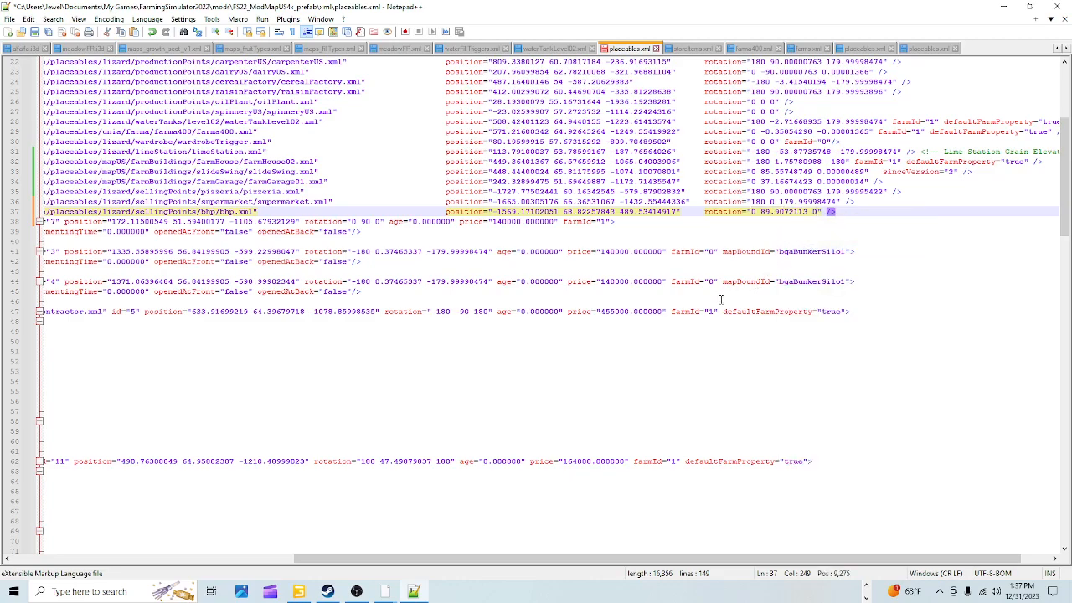
{"action": "left_click", "coordinate": [35, 32]}
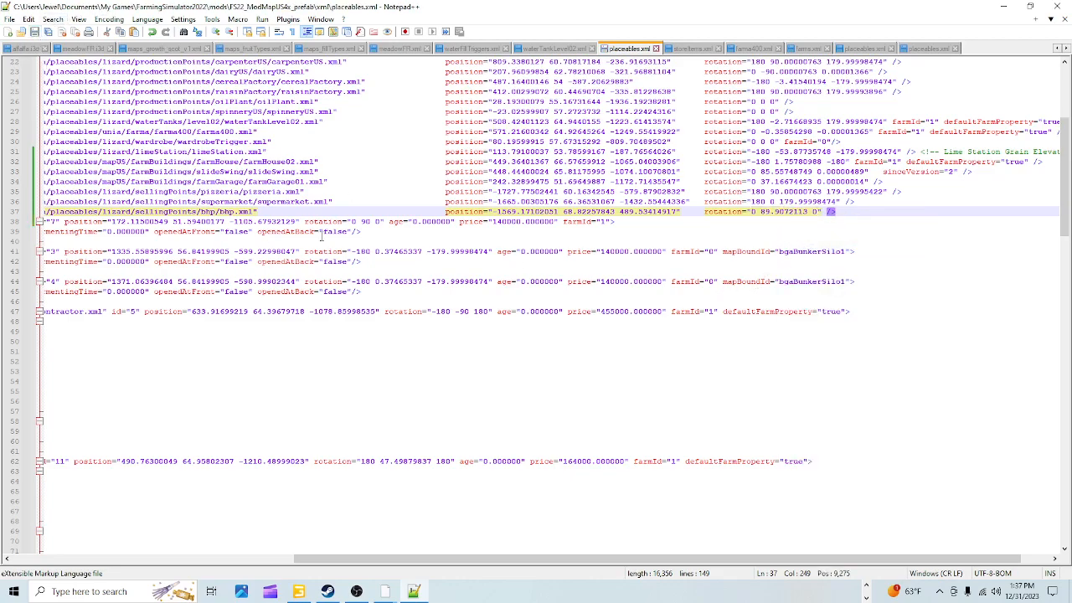
Recheck the bhp/bhp.xml path in the bhp line, minimize Notepad++ and bring up the bhp folder window over GIANTS Editor
{"action": "left_click_drag", "start_coordinate": [489, 561], "coordinate": [200, 505]}
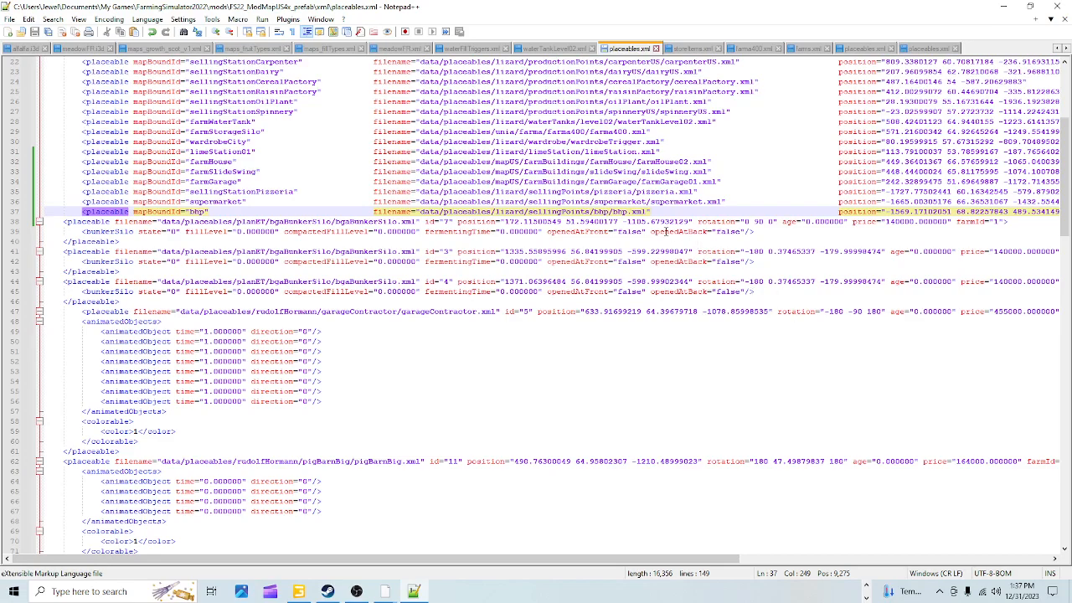
{"action": "left_click_drag", "start_coordinate": [593, 212], "coordinate": [647, 213]}
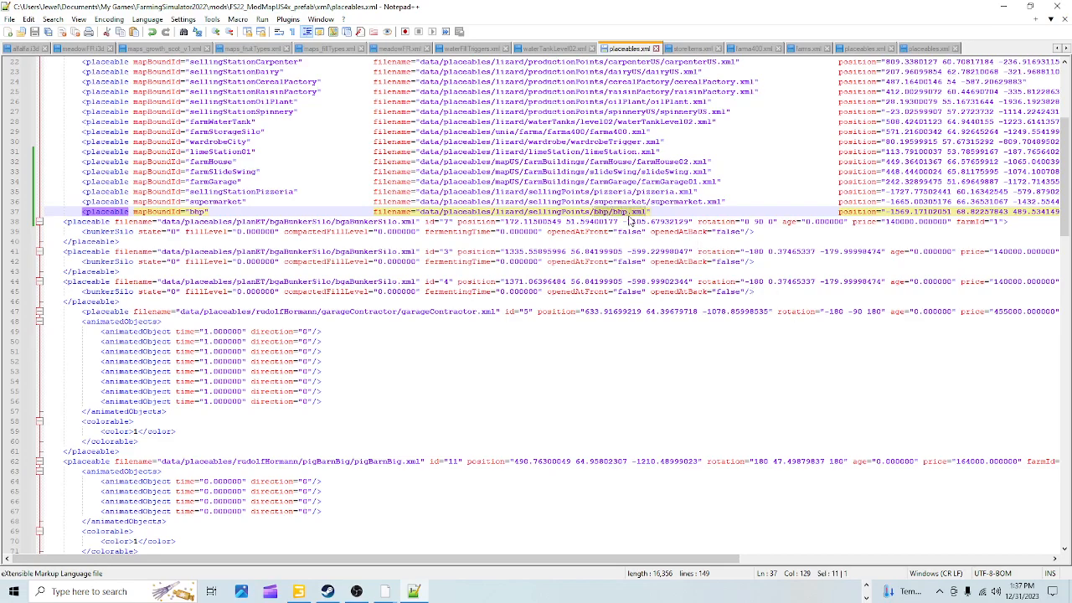
{"action": "left_click", "coordinate": [600, 214]}
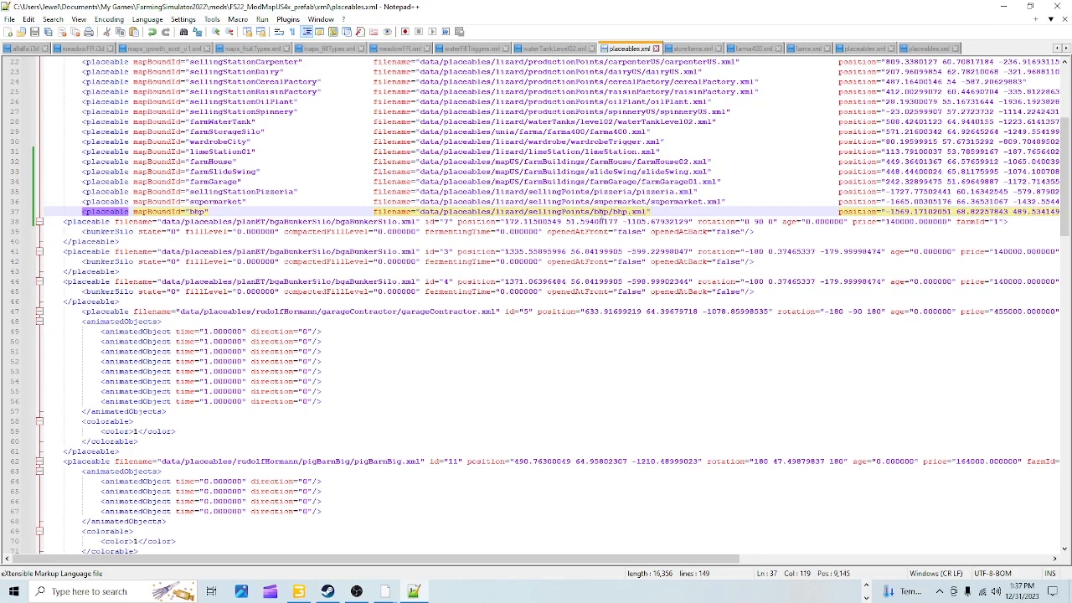
{"action": "left_click", "coordinate": [1004, 7]}
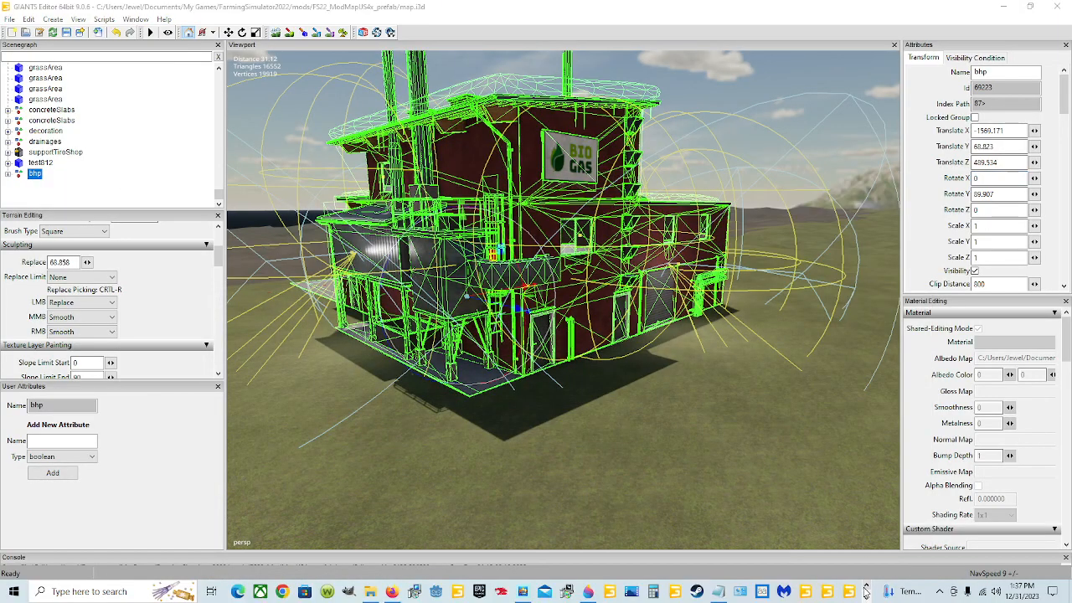
{"action": "left_click", "coordinate": [371, 591]}
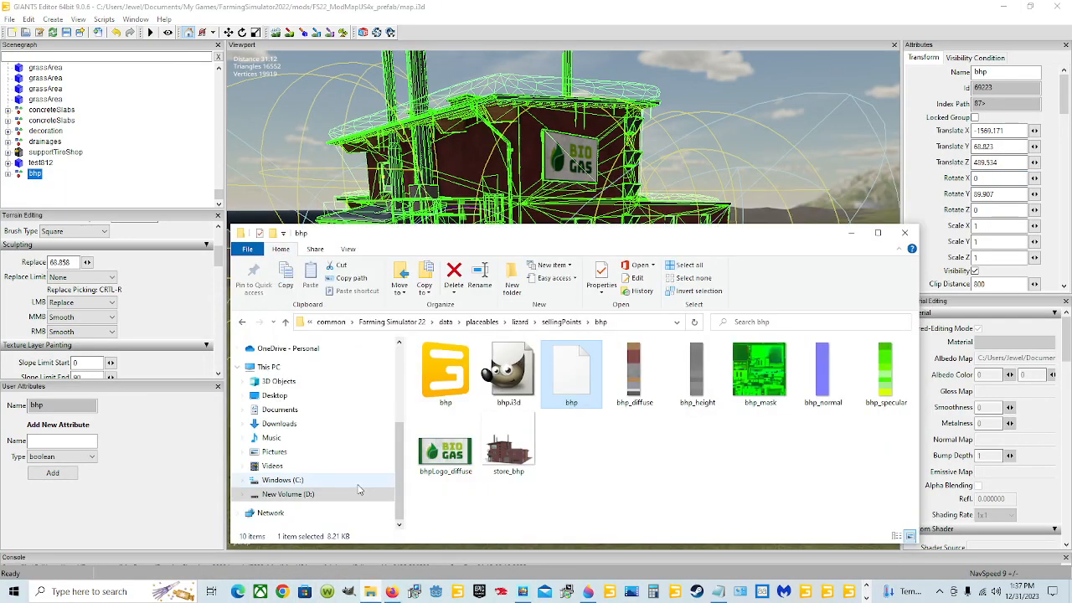
Open storeItems.xml from the FS22_ModMapUS4x_prefab folder under Documents, My Games, FarmingSimulator2022, mods in Notepad++
{"action": "left_click", "coordinate": [324, 416]}
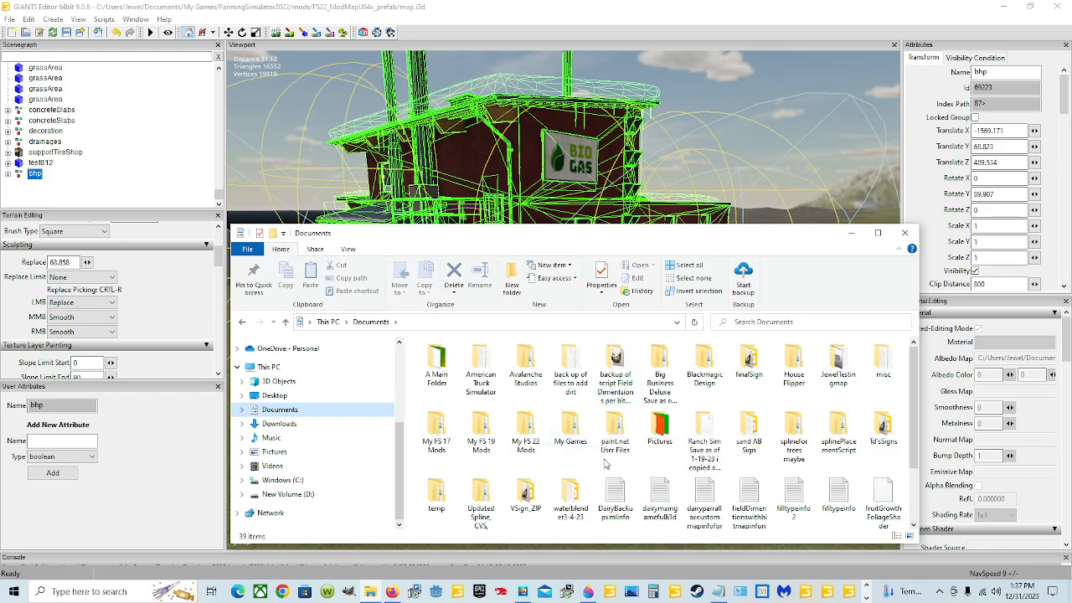
{"action": "double_click", "coordinate": [572, 430]}
{"action": "left_click", "coordinate": [467, 388]}
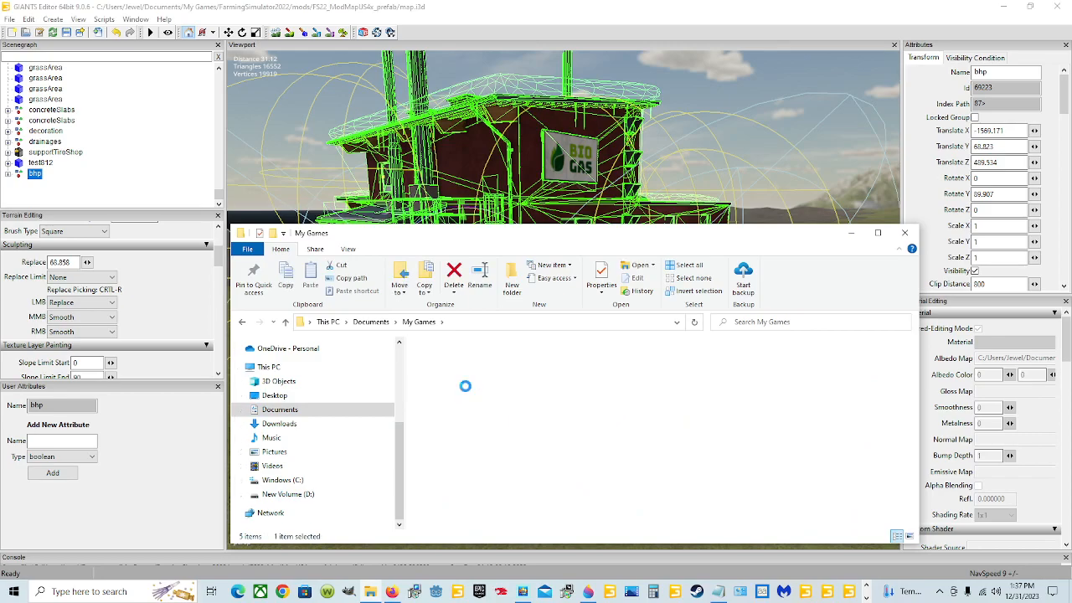
{"action": "double_click", "coordinate": [467, 389]}
{"action": "double_click", "coordinate": [466, 429]}
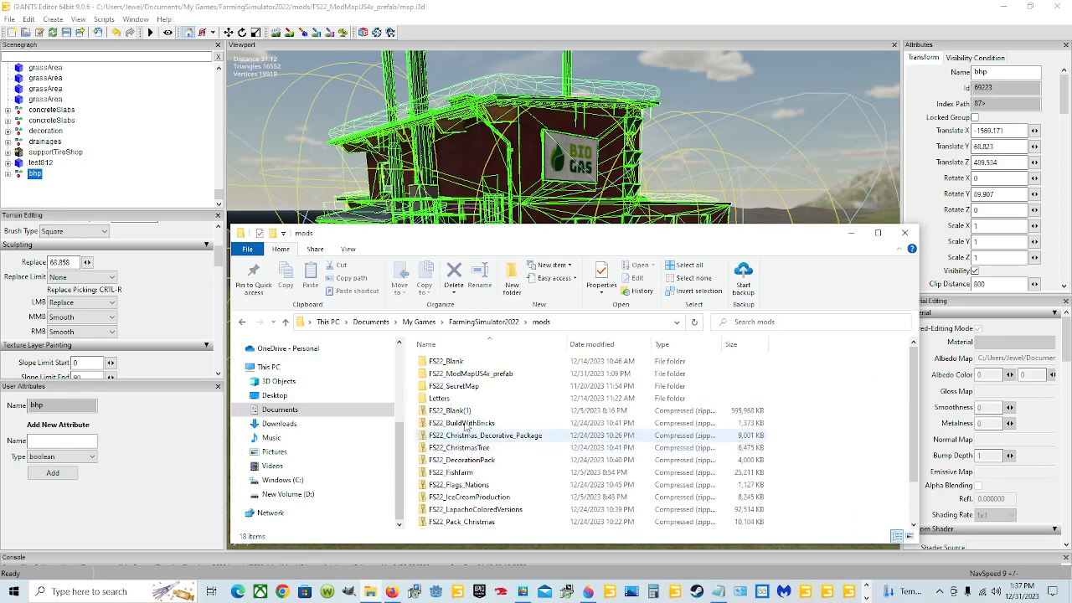
{"action": "double_click", "coordinate": [469, 374]}
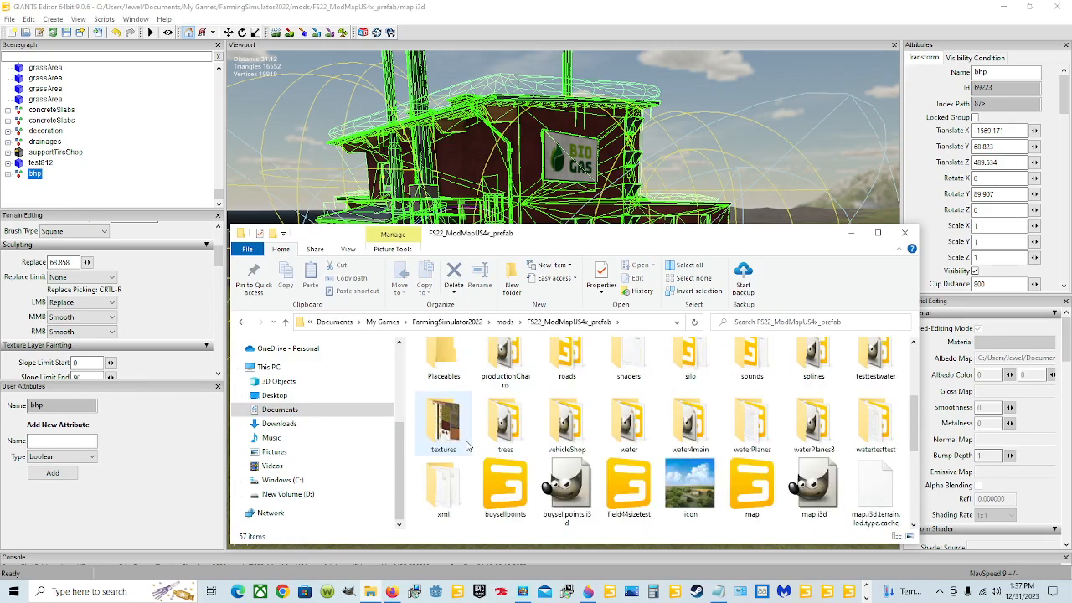
{"action": "scroll", "coordinate": [468, 446], "scroll_direction": "down", "scroll_amount": 5}
{"action": "left_click", "coordinate": [463, 436]}
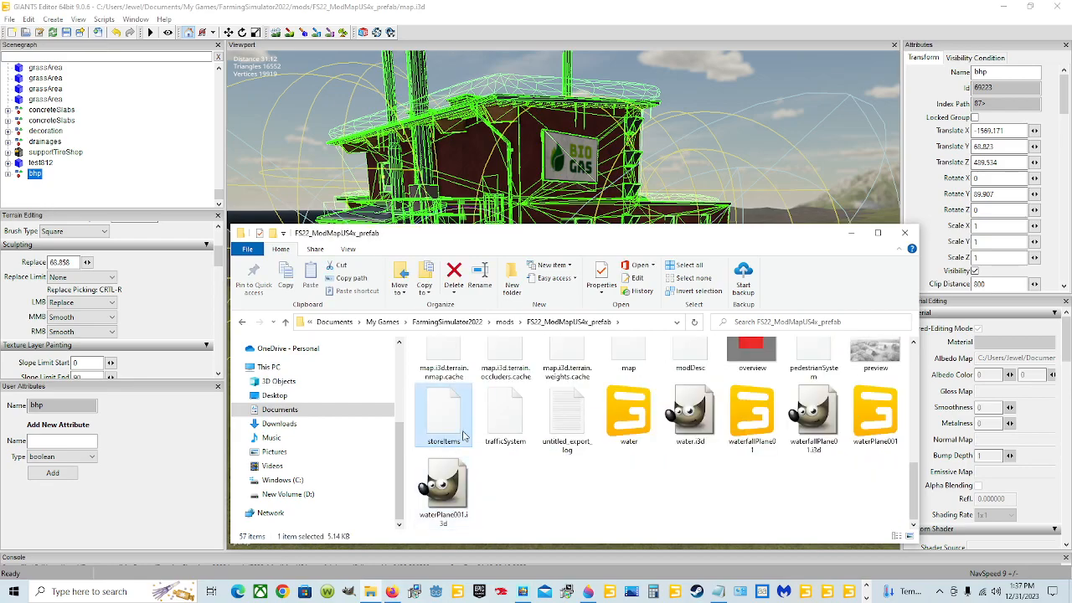
{"action": "right_click", "coordinate": [458, 425]}
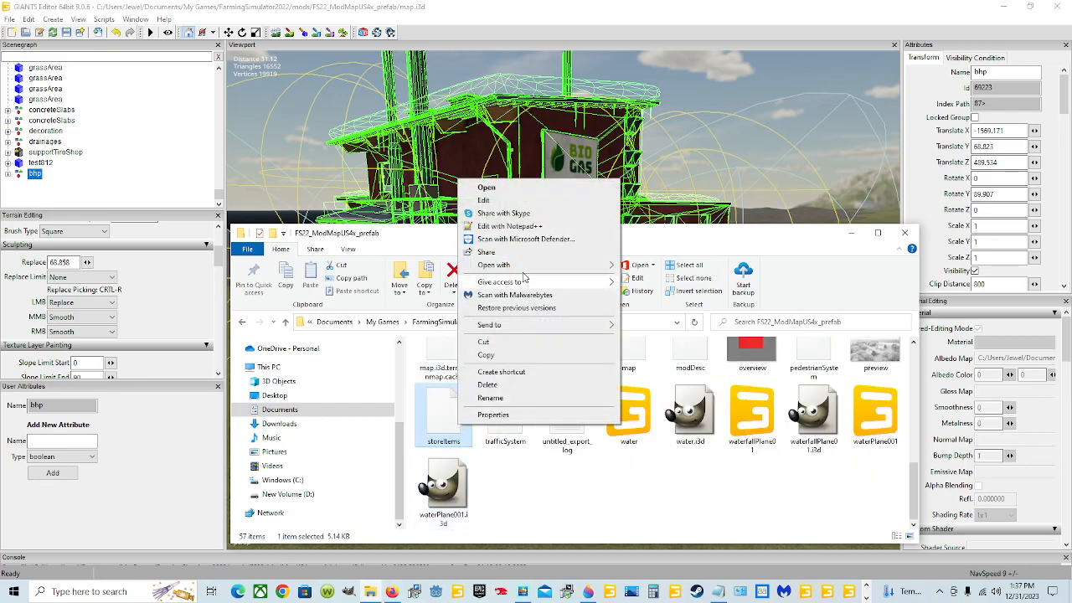
{"action": "left_click", "coordinate": [510, 226]}
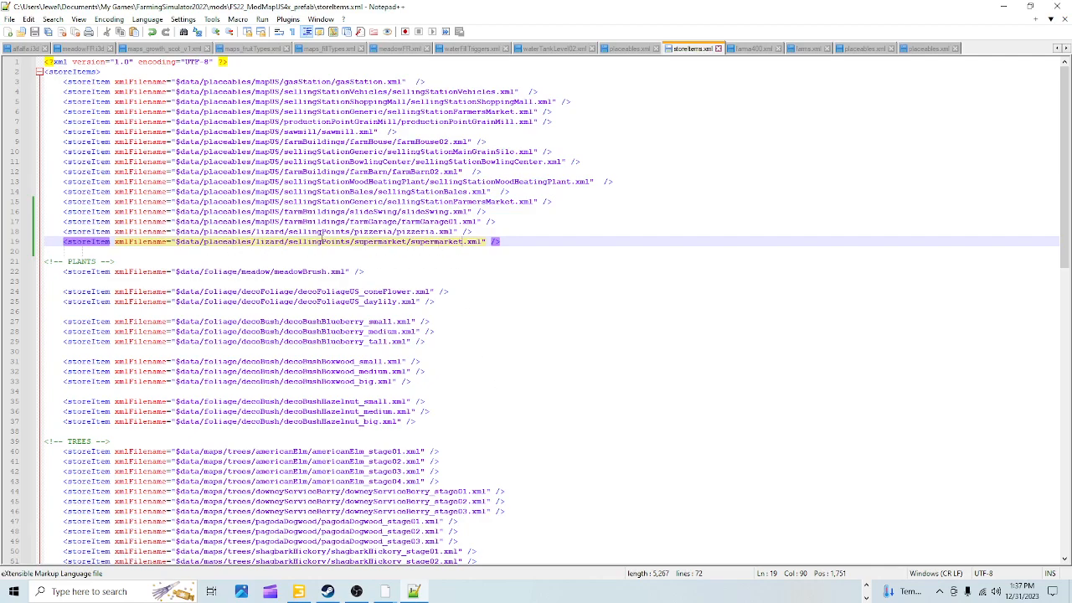
Copy the supermarket storeItem line and paste the copy on a new line directly below it
{"action": "left_click", "coordinate": [503, 242]}
{"action": "left_click_drag", "start_coordinate": [504, 241], "coordinate": [59, 257]}
{"action": "right_click", "coordinate": [202, 245]}
{"action": "left_click", "coordinate": [224, 263]}
{"action": "left_click", "coordinate": [517, 242]}
{"action": "left_click", "coordinate": [506, 243]}
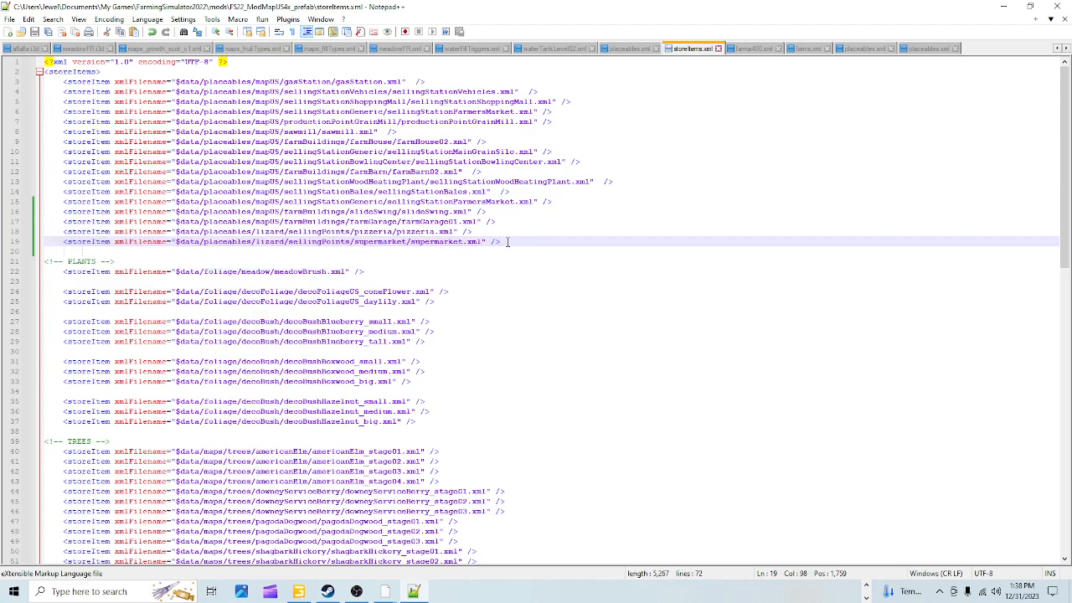
{"action": "key", "text": "Return"}
{"action": "right_click", "coordinate": [49, 249]}
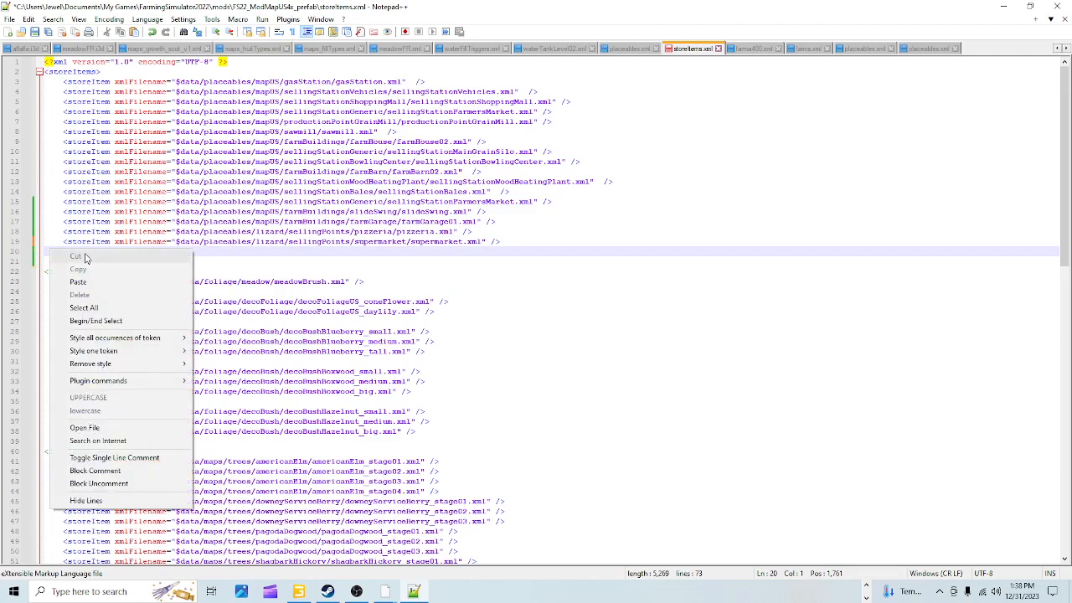
{"action": "left_click", "coordinate": [99, 281]}
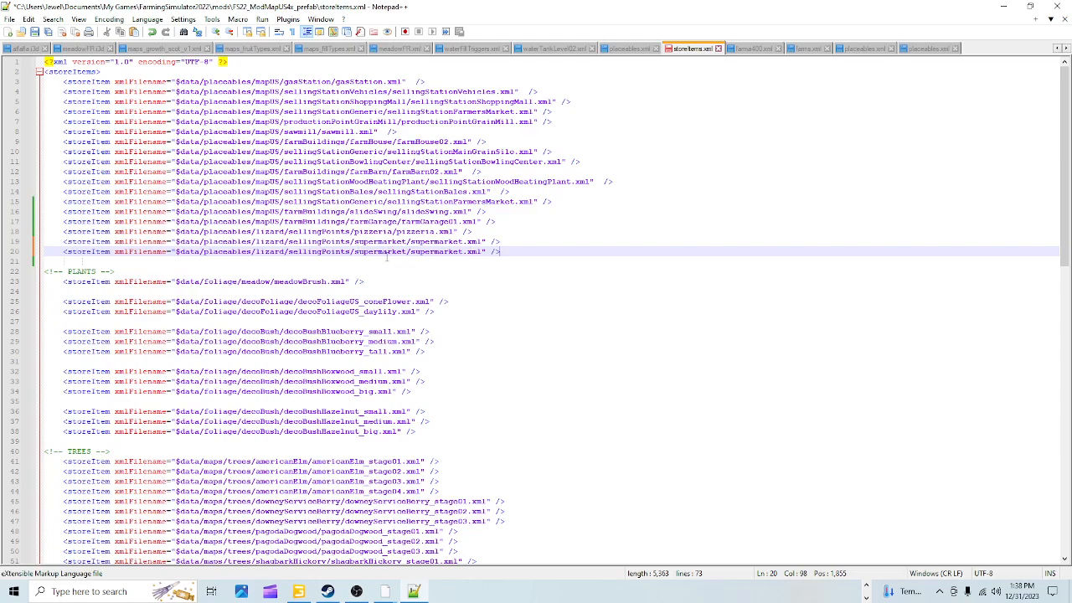
Change the pasted storeItem line's path from supermarket/supermarket.xml to bhp/bhp.xml
{"action": "left_click_drag", "start_coordinate": [407, 251], "coordinate": [355, 257]}
{"action": "left_click", "coordinate": [407, 253]}
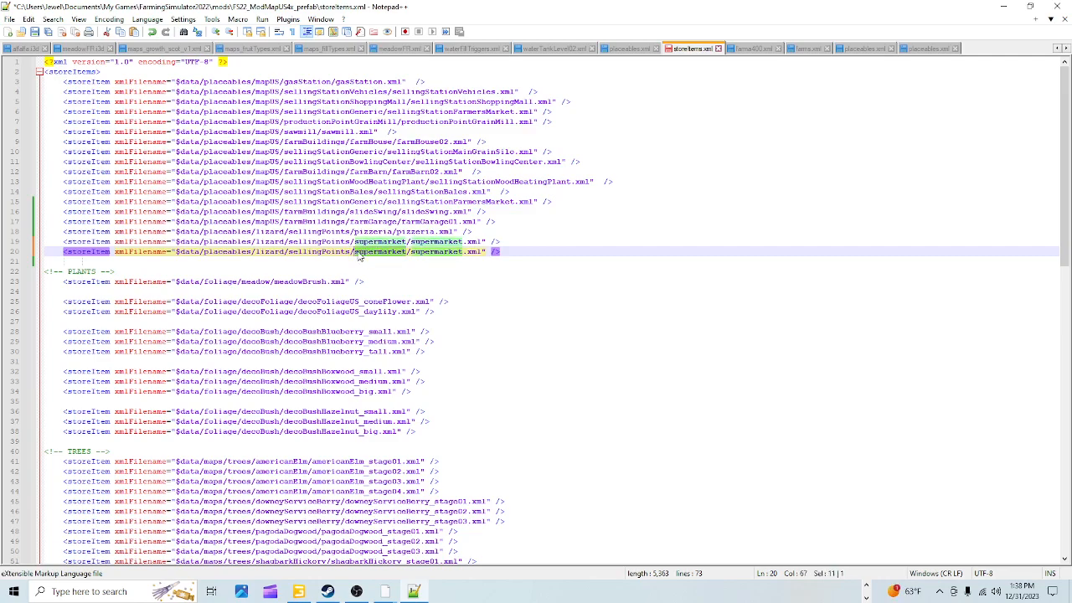
{"action": "type", "text": "bhp"}
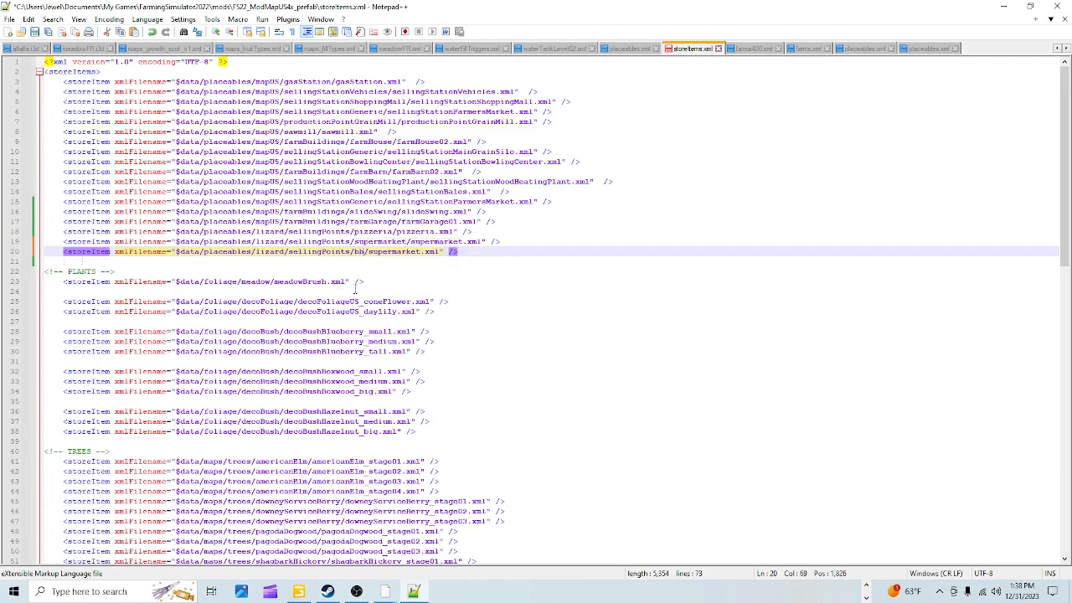
{"action": "left_click_drag", "start_coordinate": [430, 252], "coordinate": [374, 253]}
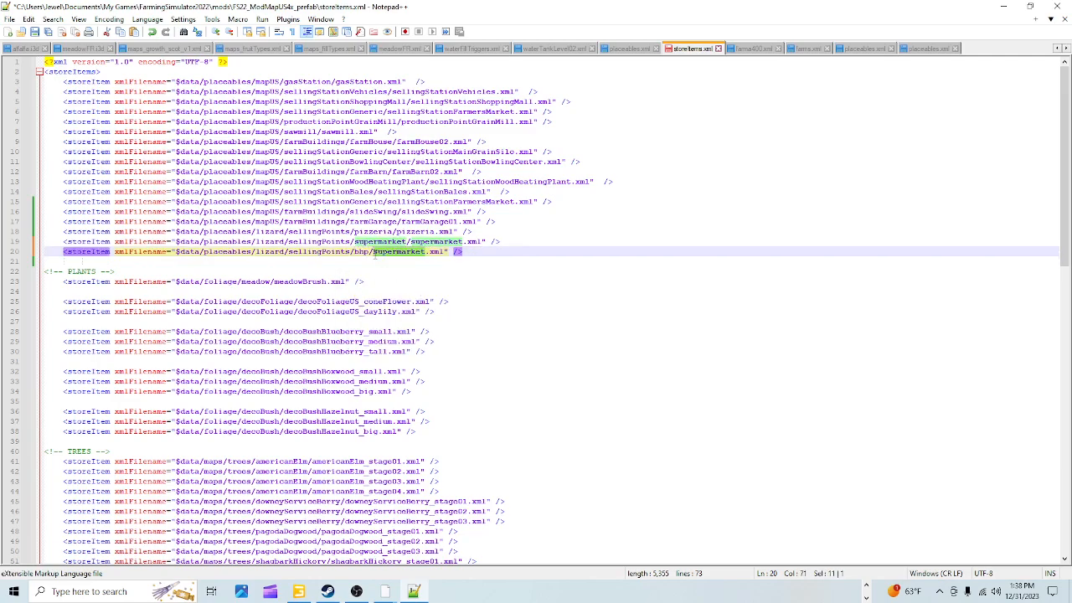
{"action": "type", "text": "bhp"}
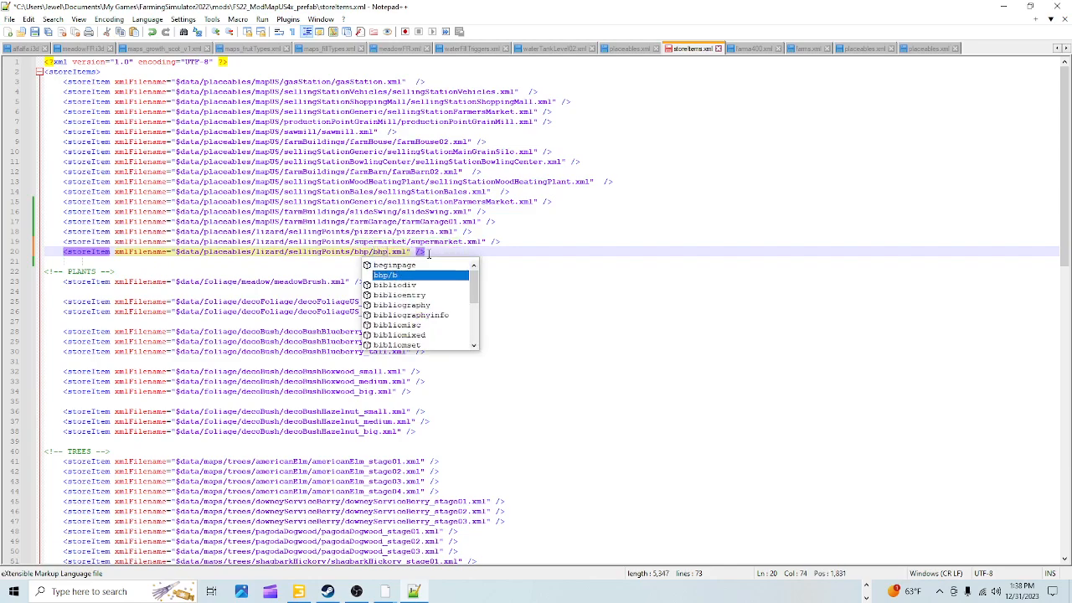
Switch to File Explorer and open SteamLibrary/steamapps/common/Farming Simulator 22/data/placeables on New Volume (D:)
{"action": "left_click", "coordinate": [867, 586]}
{"action": "left_click", "coordinate": [379, 592]}
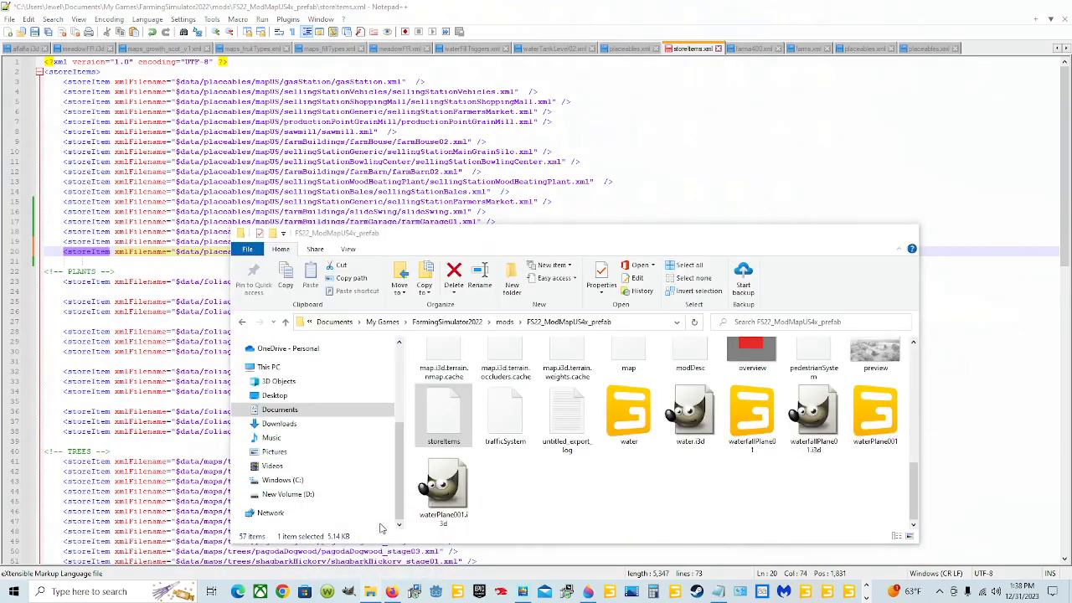
{"action": "left_click", "coordinate": [287, 494]}
{"action": "scroll", "coordinate": [670, 450], "scroll_direction": "down", "scroll_amount": 3}
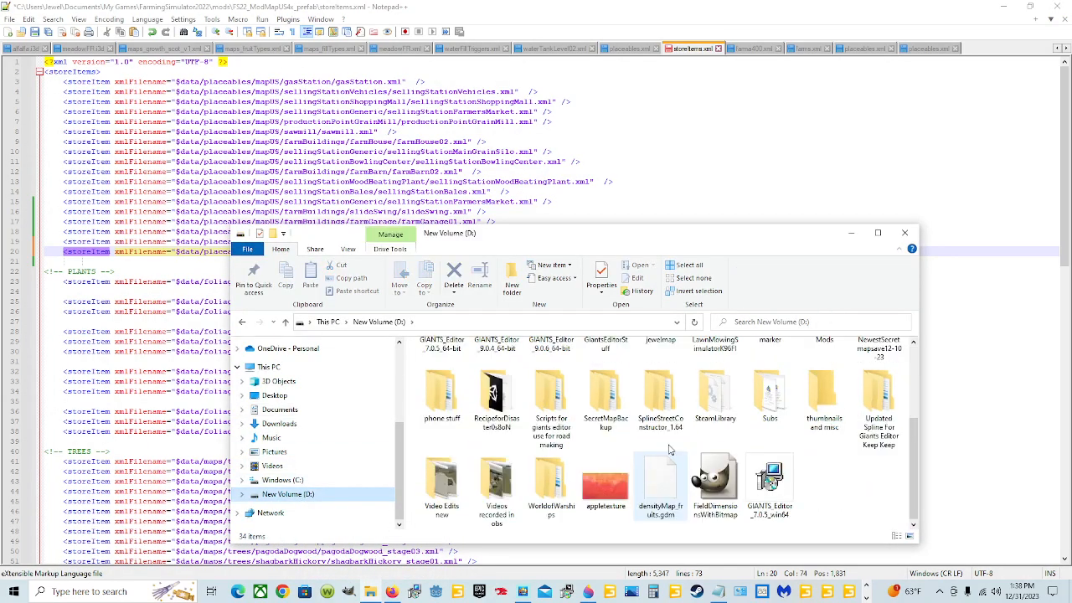
{"action": "double_click", "coordinate": [716, 394]}
{"action": "double_click", "coordinate": [512, 364]}
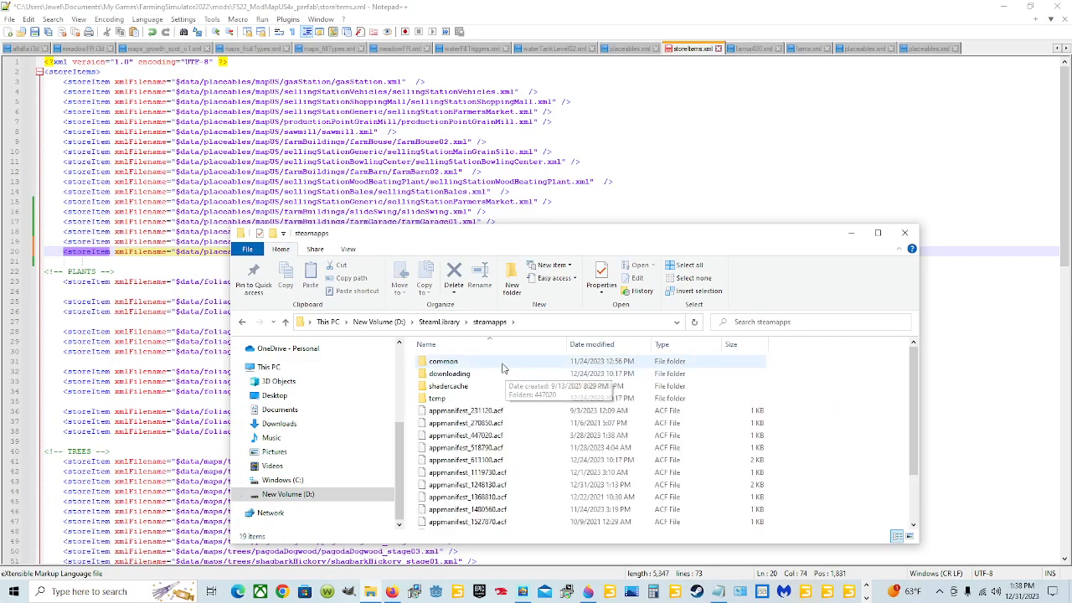
{"action": "double_click", "coordinate": [513, 365]}
{"action": "double_click", "coordinate": [484, 447]}
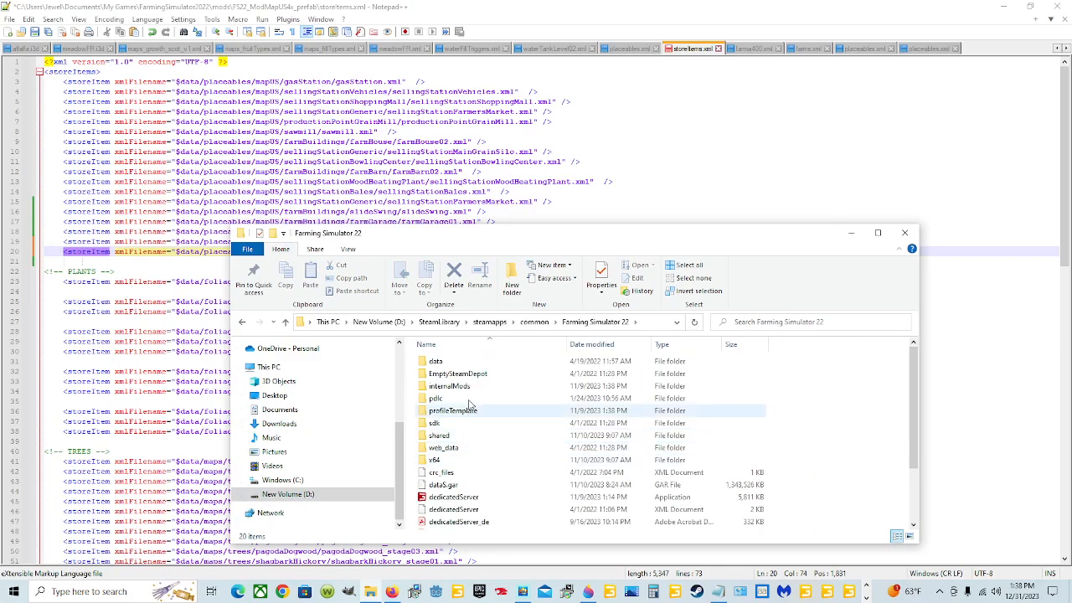
{"action": "double_click", "coordinate": [468, 362]}
{"action": "double_click", "coordinate": [467, 461]}
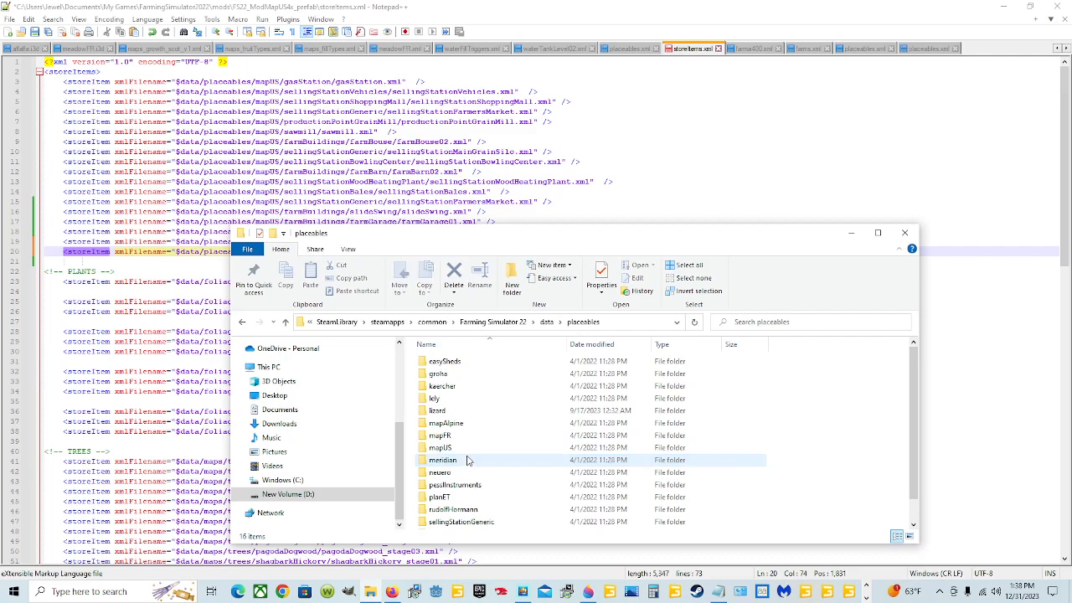
Open the lizard/sellingPoints/bhp folder and place its window below the new storeItem line to compare the paths
{"action": "double_click", "coordinate": [437, 411]}
{"action": "scroll", "coordinate": [461, 477], "scroll_direction": "down", "scroll_amount": 7}
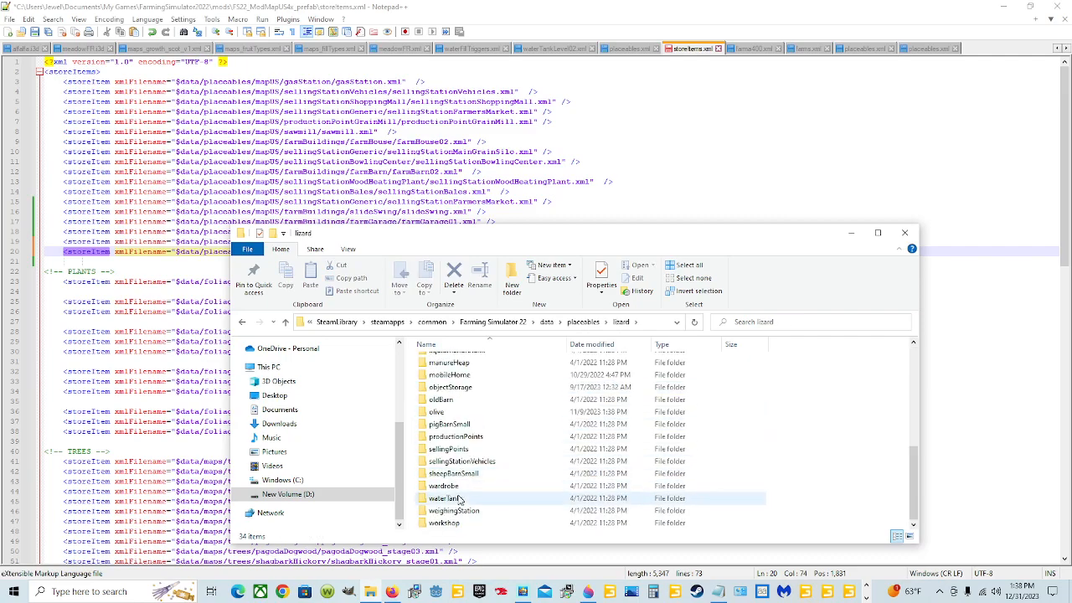
{"action": "double_click", "coordinate": [452, 449]}
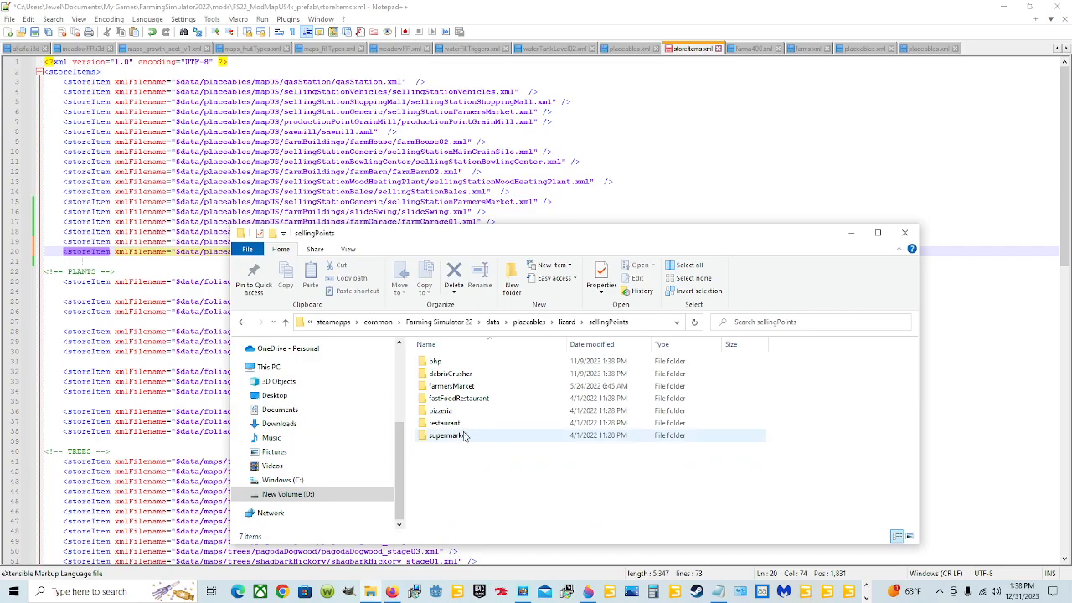
{"action": "left_click", "coordinate": [463, 363]}
{"action": "double_click", "coordinate": [463, 363]}
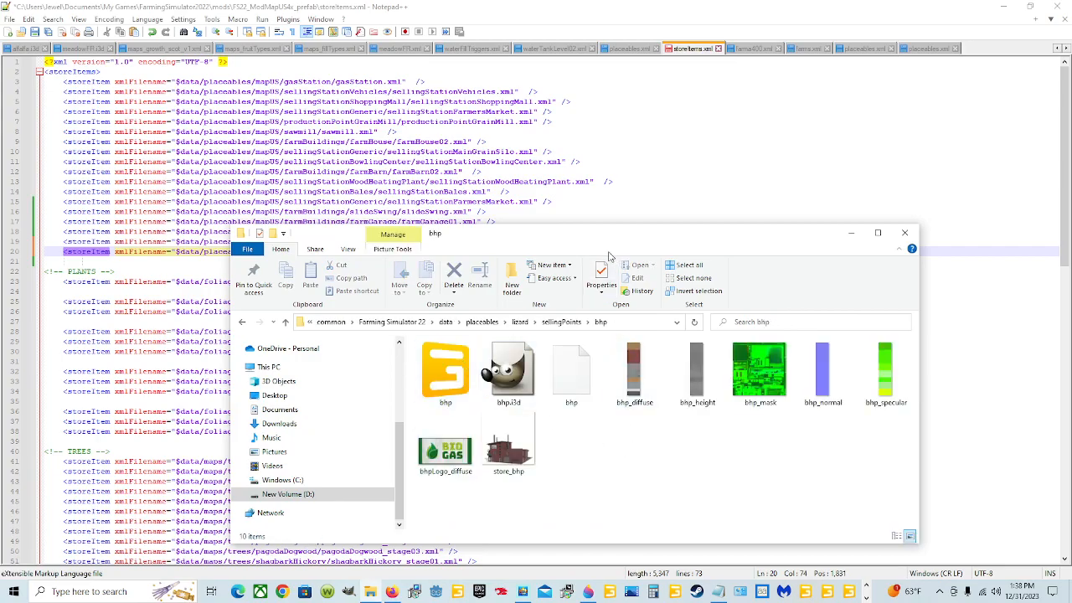
{"action": "left_click_drag", "start_coordinate": [591, 240], "coordinate": [399, 275]}
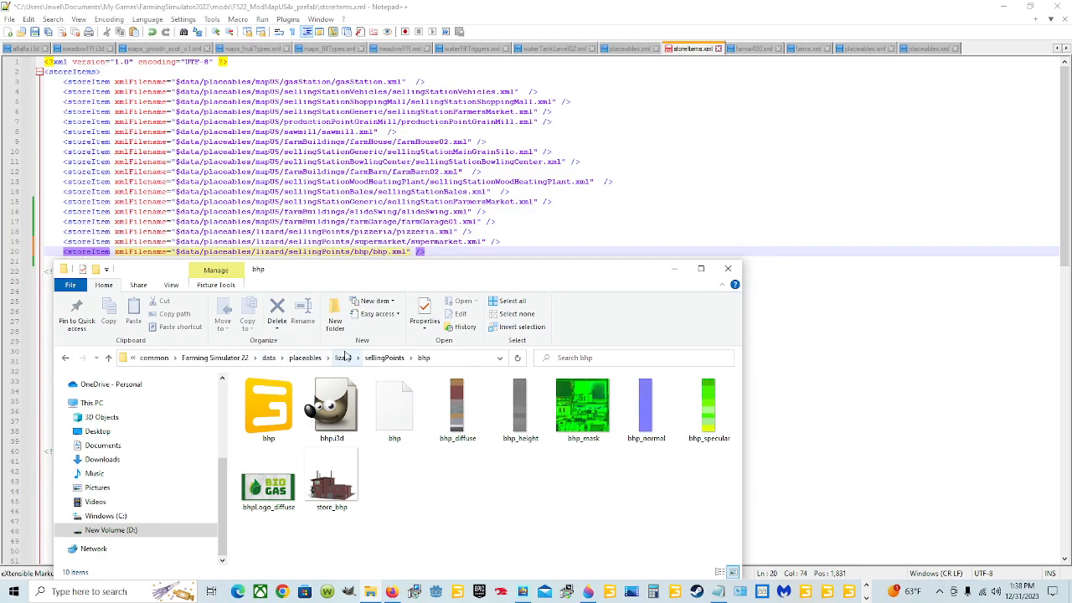
Open the bhp XML file from the bhp folder in Notepad++ and look through its contents
{"action": "left_click", "coordinate": [394, 433]}
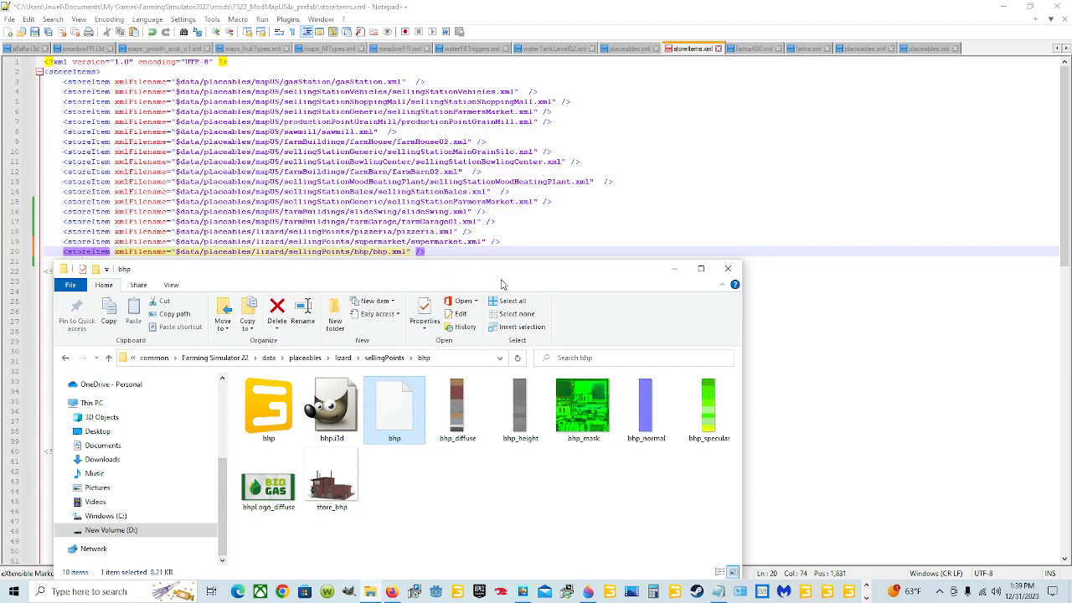
{"action": "right_click", "coordinate": [402, 416]}
{"action": "left_click", "coordinate": [455, 245]}
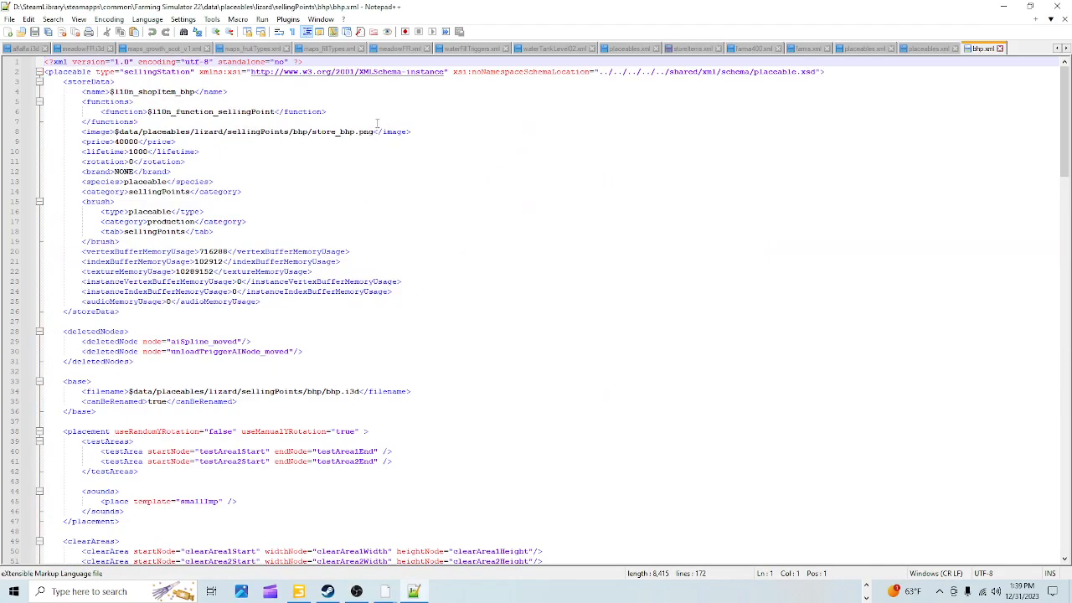
{"action": "scroll", "coordinate": [270, 281], "scroll_direction": "down", "scroll_amount": 4}
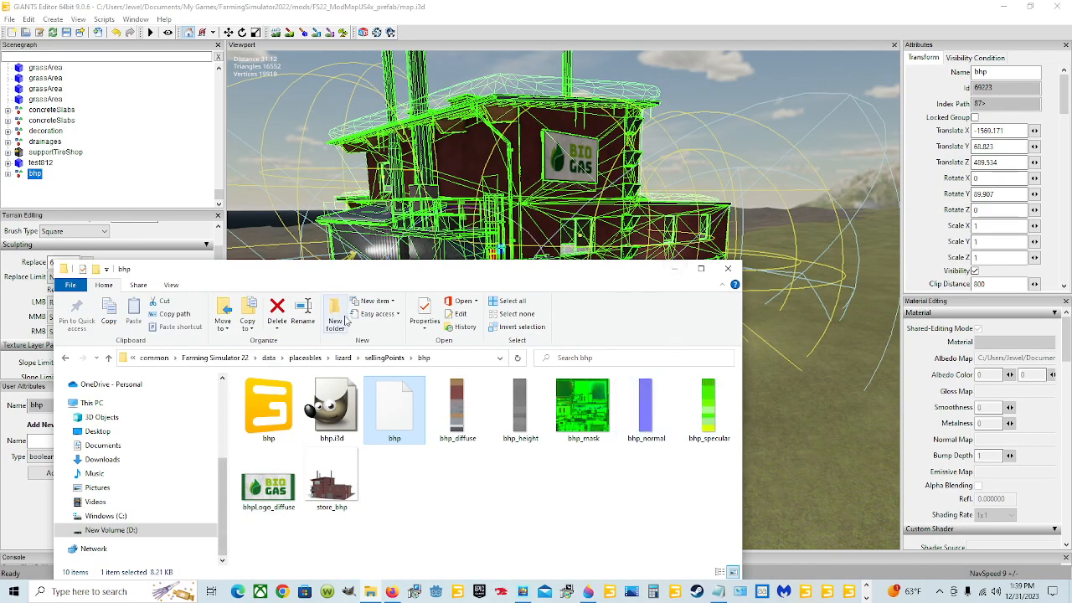
Reopen placeables.xml from the FS22_ModMapUS4x_prefab mod's xml folder in Notepad++ to review the bhp line
{"action": "left_click_drag", "start_coordinate": [398, 283], "coordinate": [571, 159]}
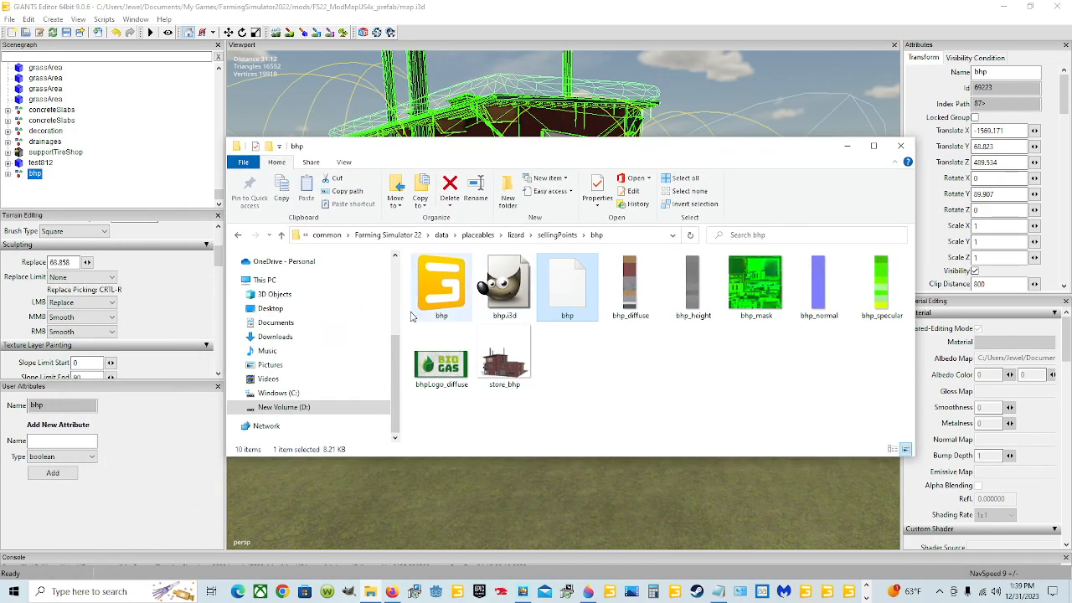
{"action": "left_click", "coordinate": [302, 325]}
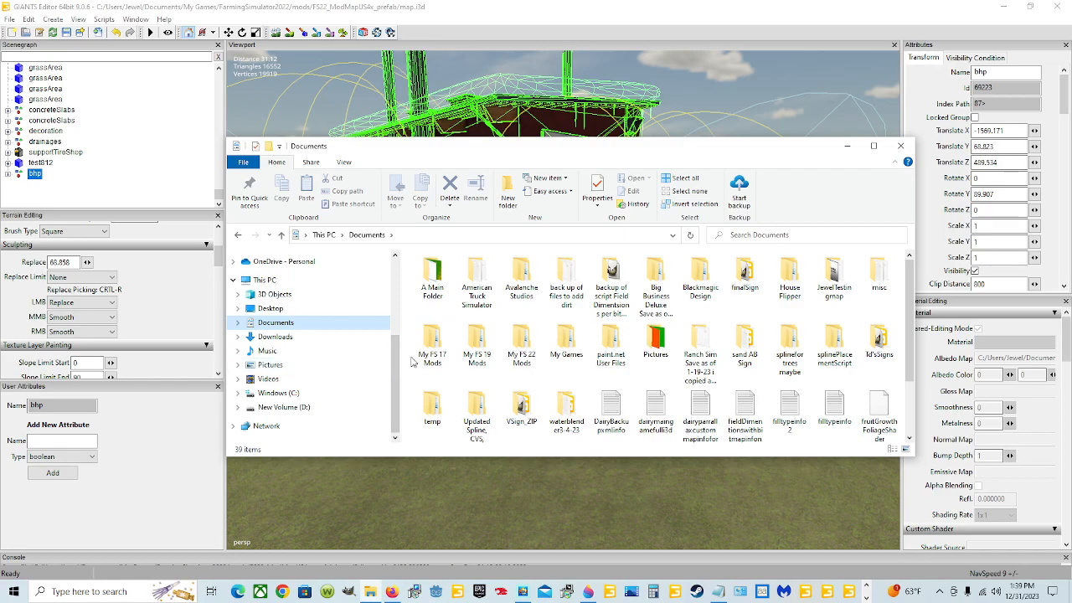
{"action": "double_click", "coordinate": [565, 356]}
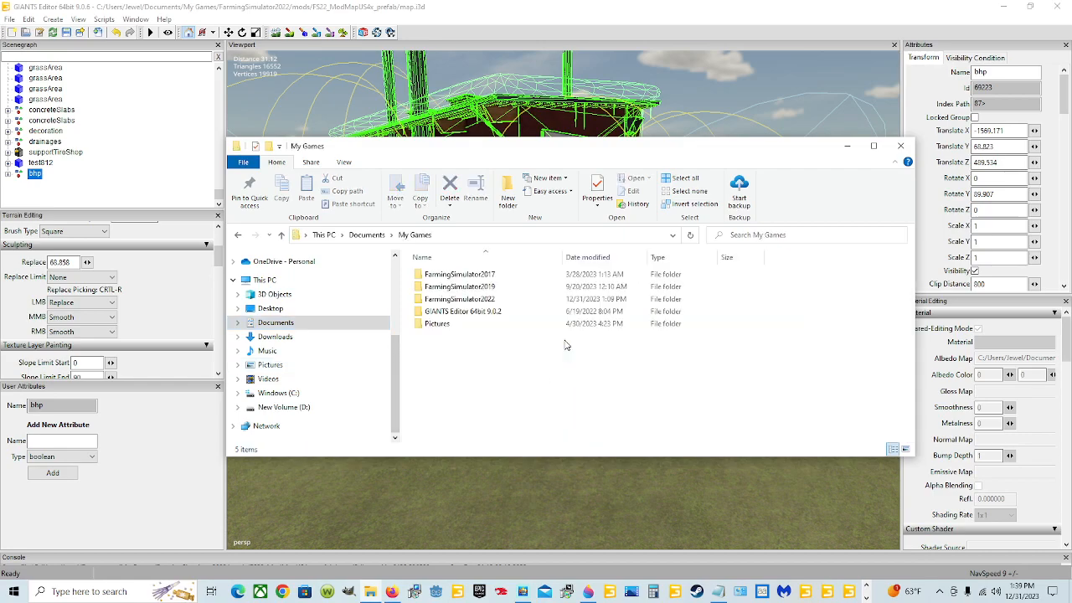
{"action": "double_click", "coordinate": [490, 299]}
{"action": "double_click", "coordinate": [437, 373]}
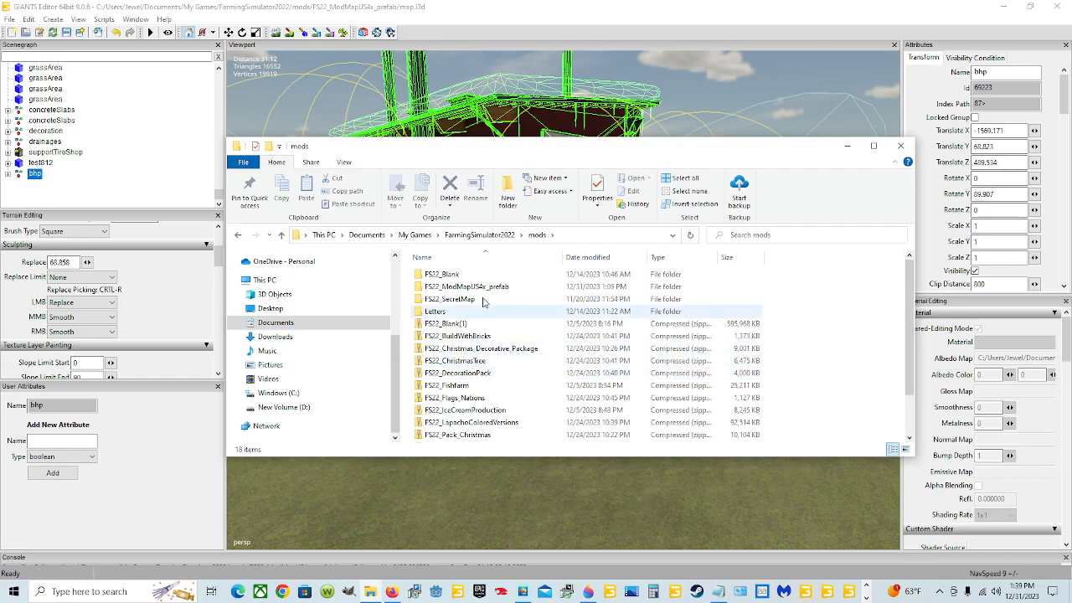
{"action": "double_click", "coordinate": [496, 286]}
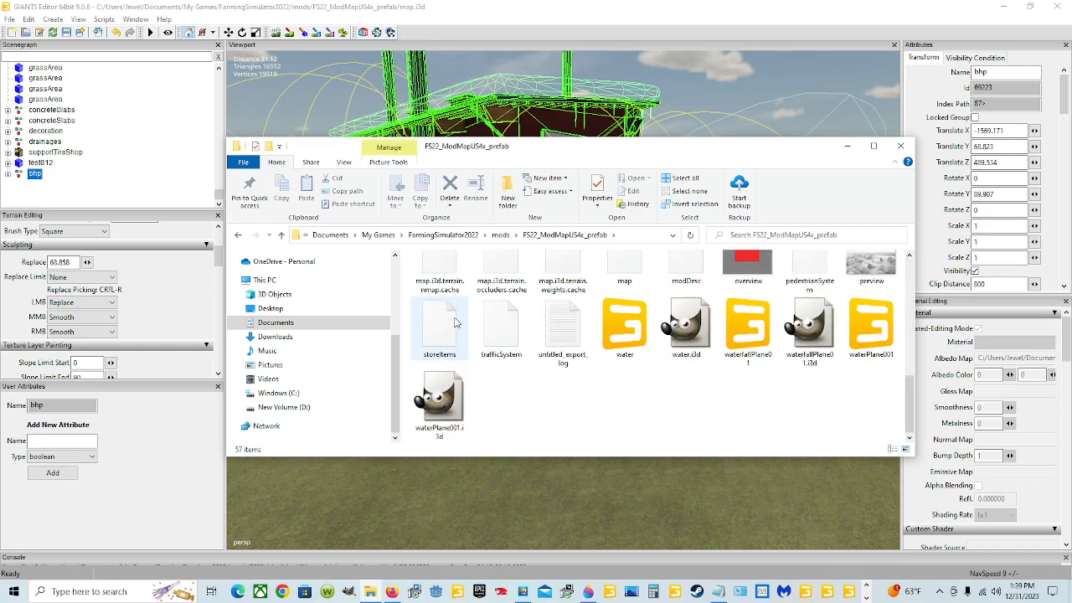
{"action": "double_click", "coordinate": [444, 286]}
{"action": "left_click", "coordinate": [434, 336]}
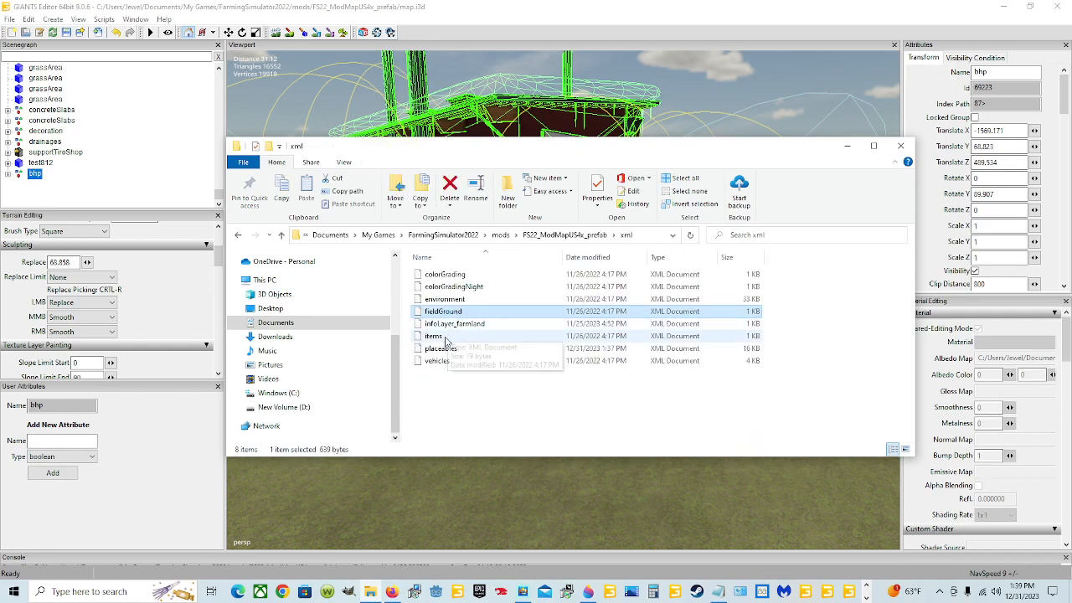
{"action": "right_click", "coordinate": [442, 348]}
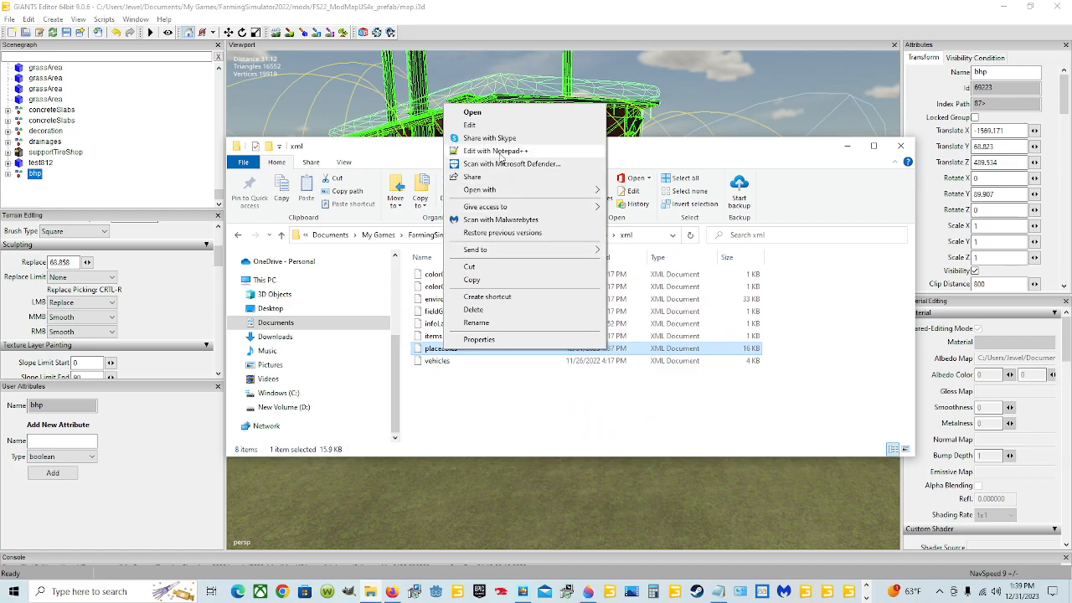
{"action": "left_click", "coordinate": [486, 155]}
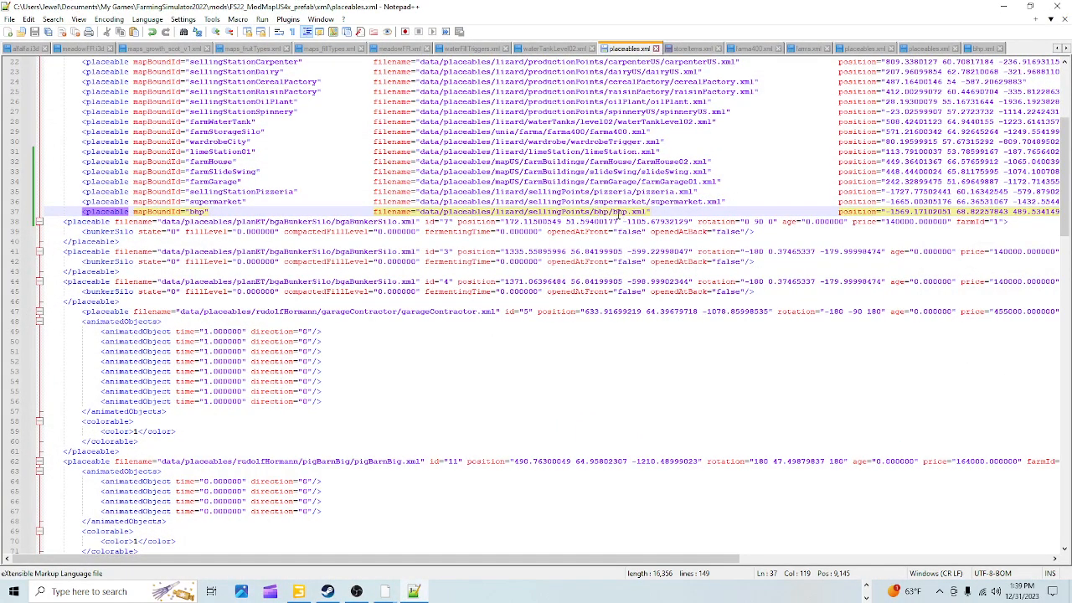
Switch to File Explorer and browse New Volume (D:) to SteamLibrary/steamapps/common/Farming Simulator 22
{"action": "left_click", "coordinate": [868, 586]}
{"action": "mouse_move", "coordinate": [369, 591]}
{"action": "left_click", "coordinate": [377, 565]}
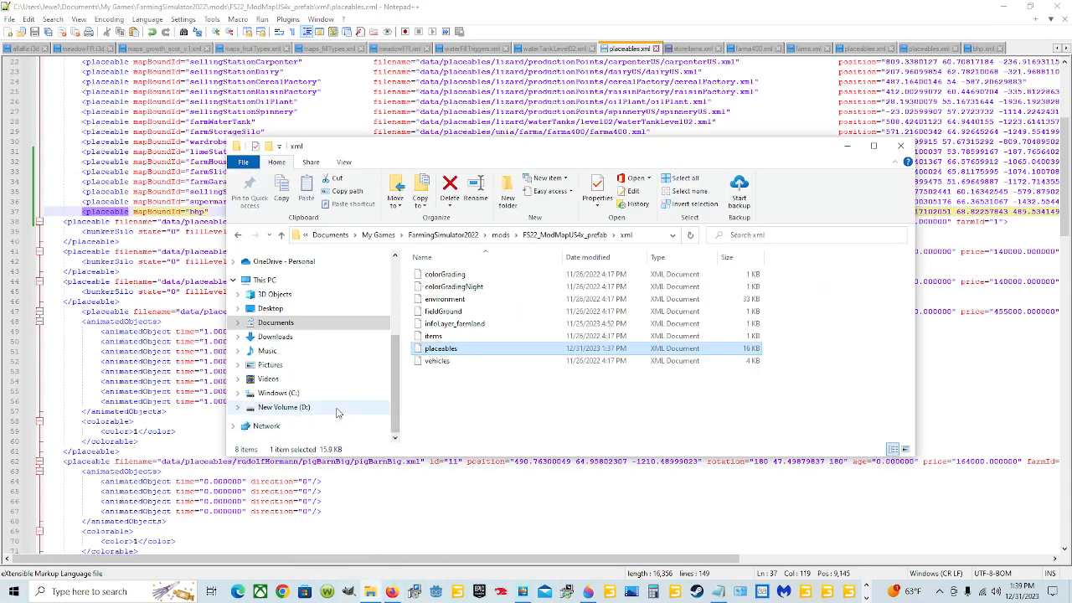
{"action": "left_click", "coordinate": [284, 407]}
{"action": "scroll", "coordinate": [520, 385], "scroll_direction": "down", "scroll_amount": 3}
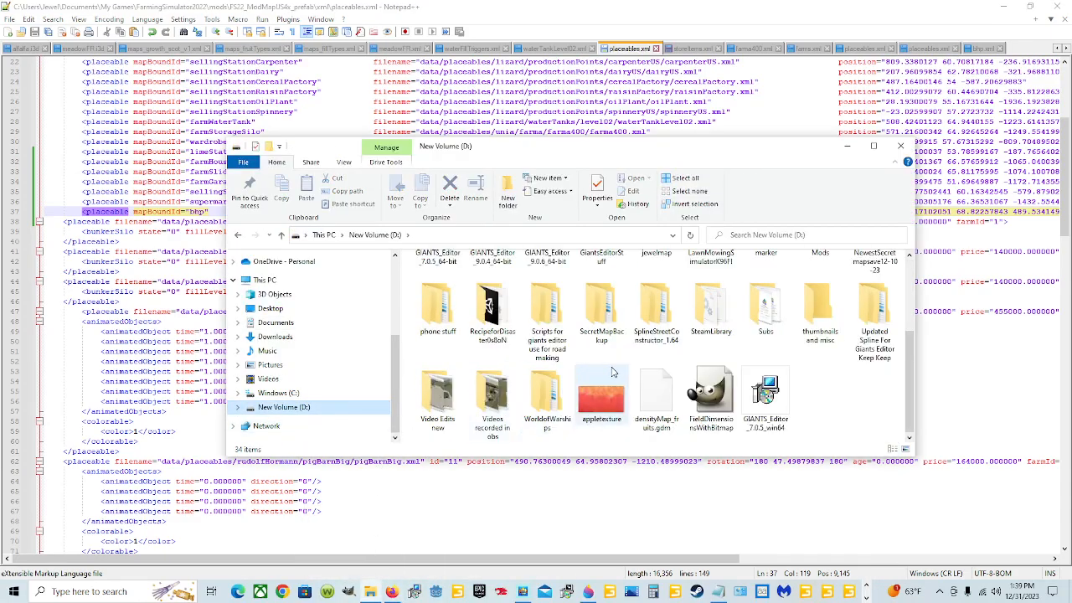
{"action": "double_click", "coordinate": [711, 310]}
{"action": "left_click", "coordinate": [506, 279]}
{"action": "double_click", "coordinate": [439, 275]}
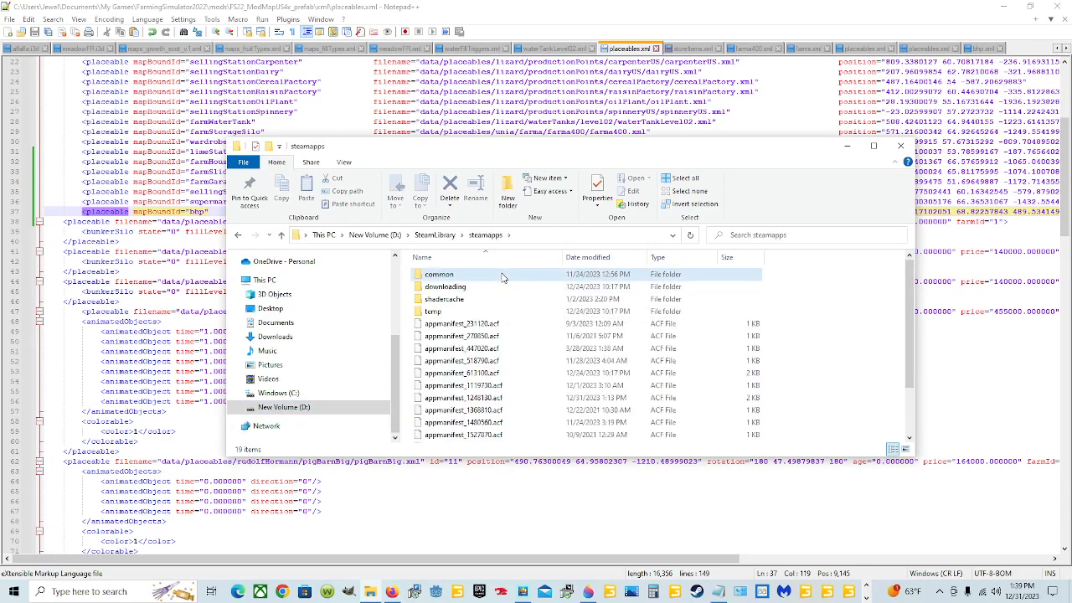
{"action": "double_click", "coordinate": [461, 360]}
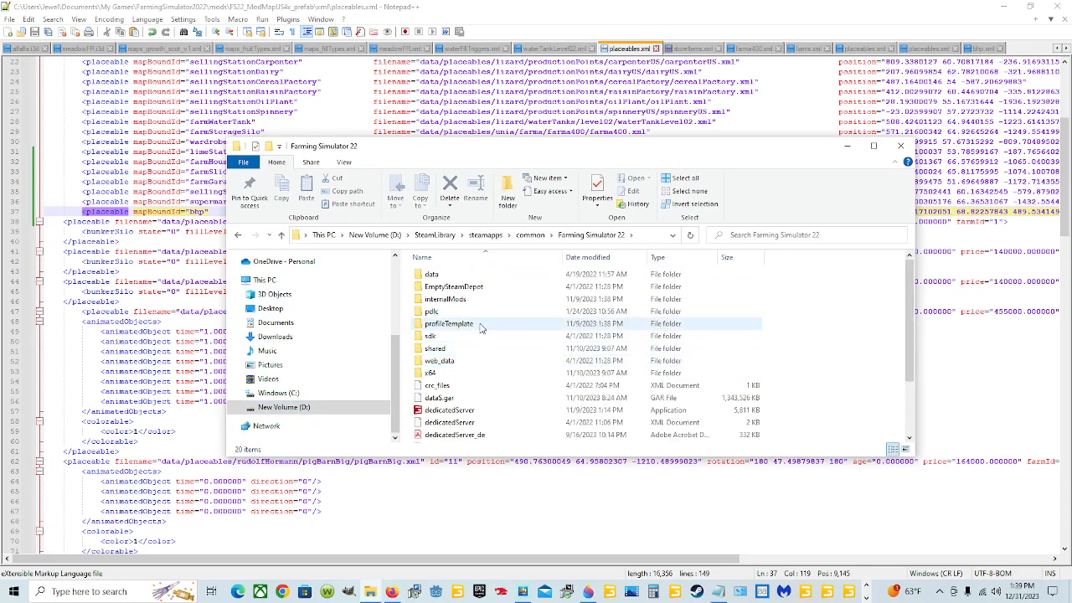
Open data/placeables/lizard/sellingPoints/bhp and place its window below the bhp line of placeables.xml to compare the paths
{"action": "double_click", "coordinate": [471, 274]}
{"action": "double_click", "coordinate": [469, 372]}
{"action": "double_click", "coordinate": [466, 336]}
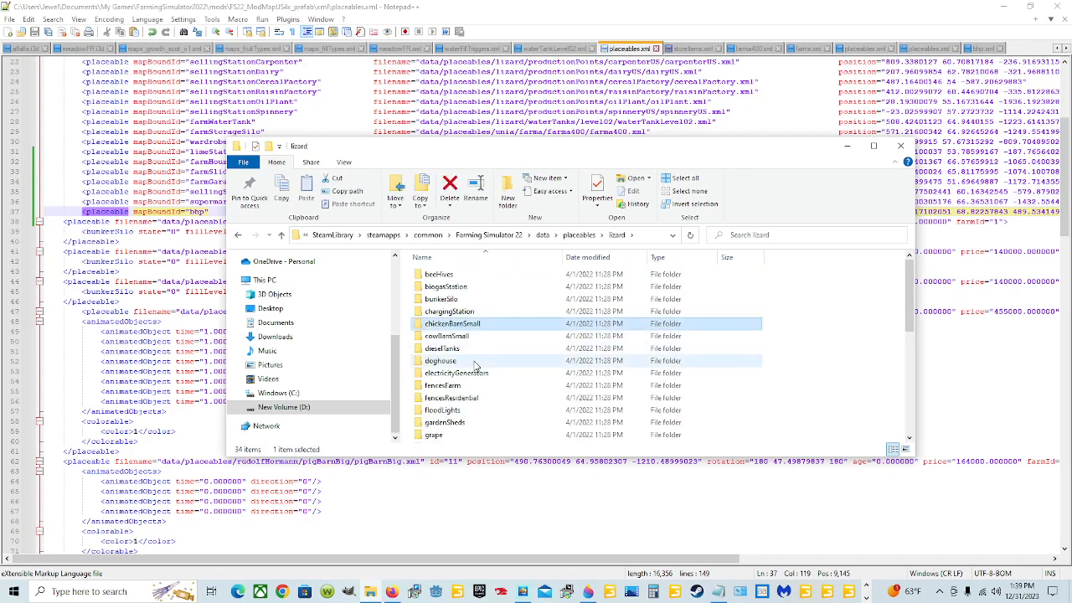
{"action": "scroll", "coordinate": [471, 369], "scroll_direction": "down", "scroll_amount": 7}
{"action": "double_click", "coordinate": [469, 364]}
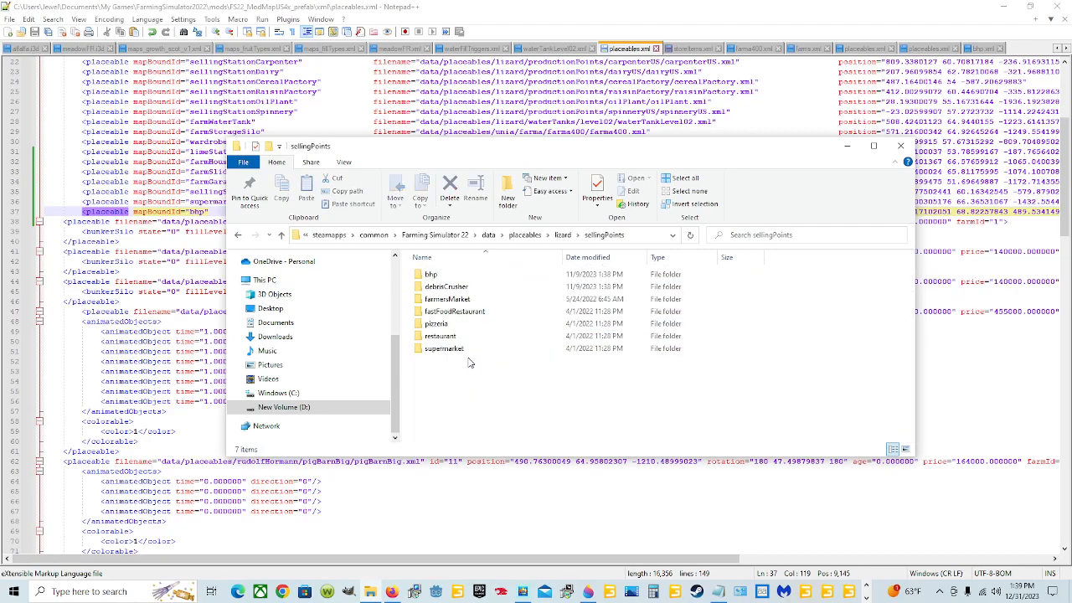
{"action": "double_click", "coordinate": [466, 278]}
{"action": "left_click_drag", "start_coordinate": [529, 154], "coordinate": [490, 237]}
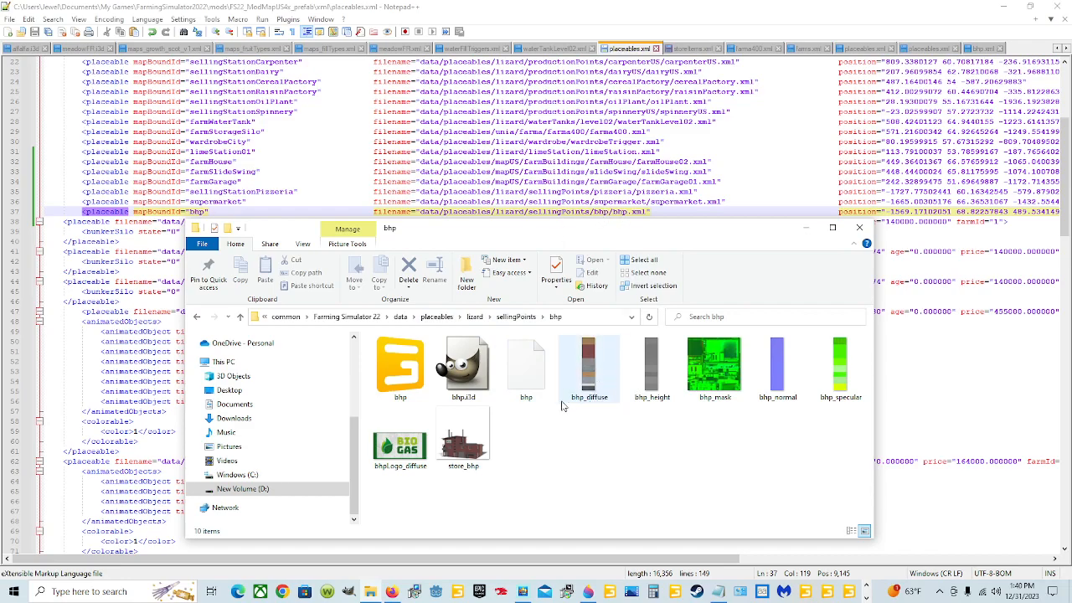
Open the bhp XML file in Notepad++ and compare its base filename path with the bhp i3d file in the folder
{"action": "right_click", "coordinate": [526, 382]}
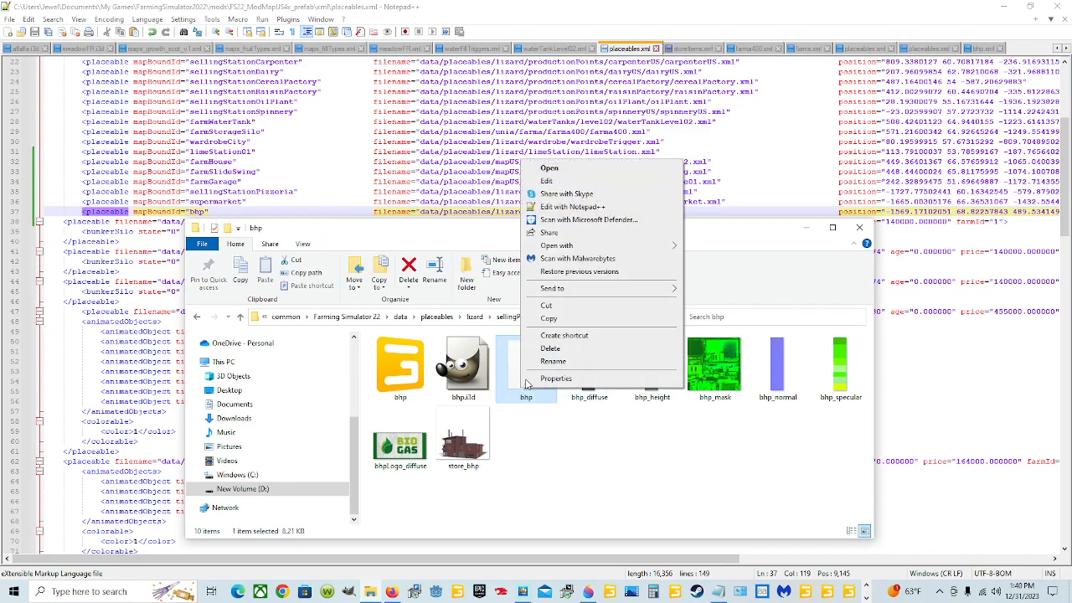
{"action": "left_click", "coordinate": [587, 207]}
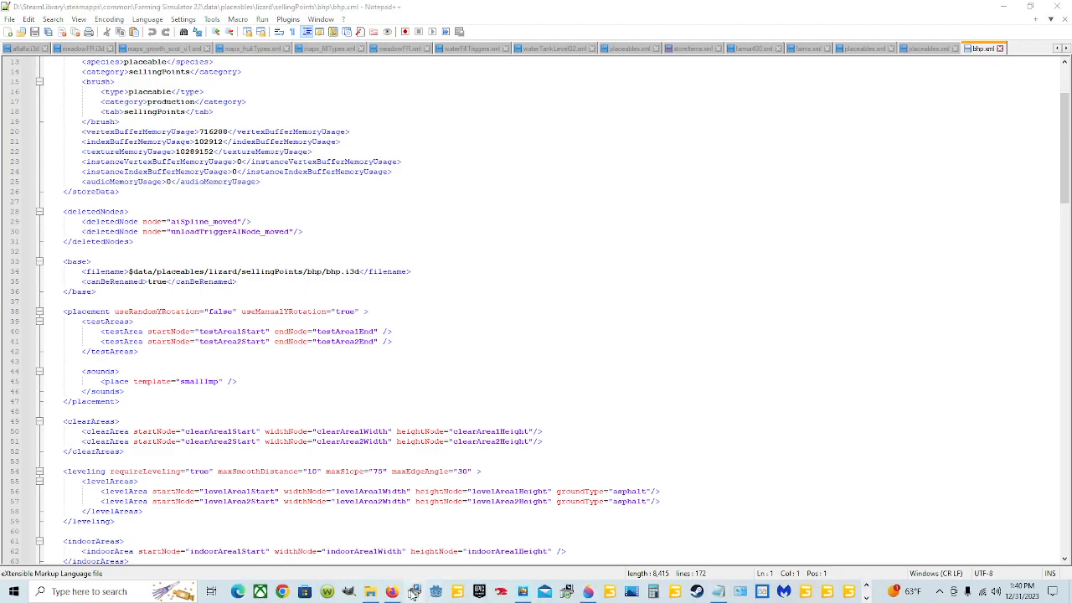
{"action": "left_click", "coordinate": [370, 591]}
{"action": "left_click", "coordinate": [400, 369]}
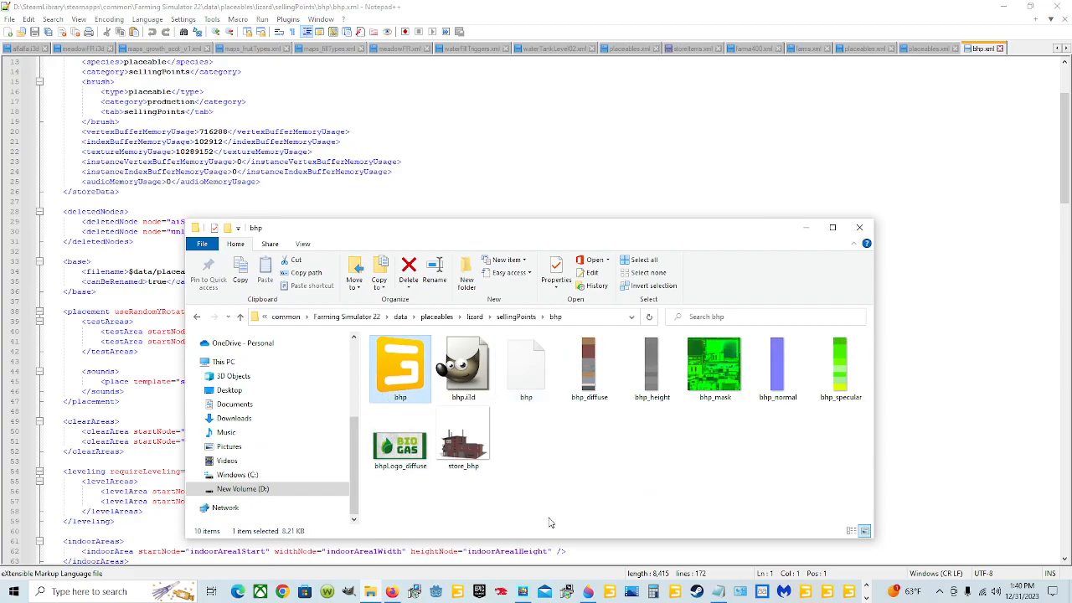
{"action": "left_click_drag", "start_coordinate": [586, 231], "coordinate": [448, 289]}
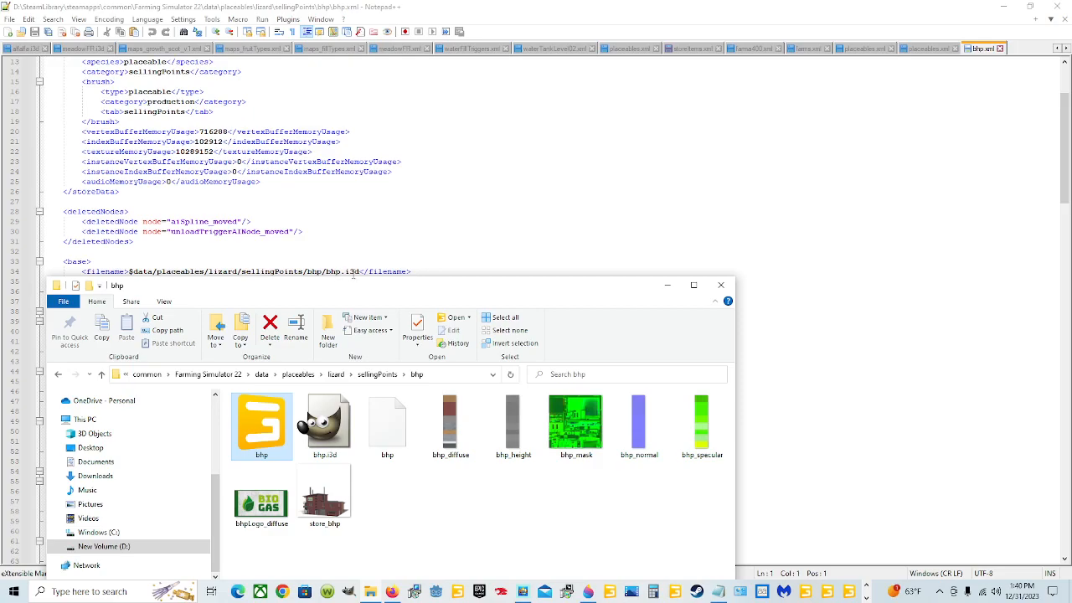
{"action": "left_click_drag", "start_coordinate": [397, 298], "coordinate": [641, 165]}
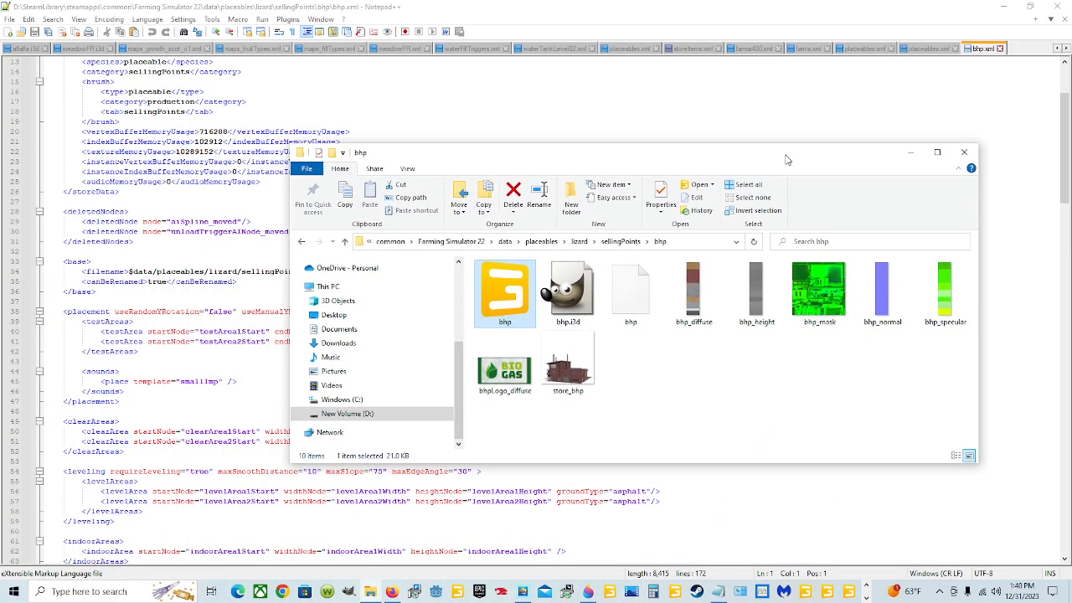
{"action": "left_click", "coordinate": [911, 153]}
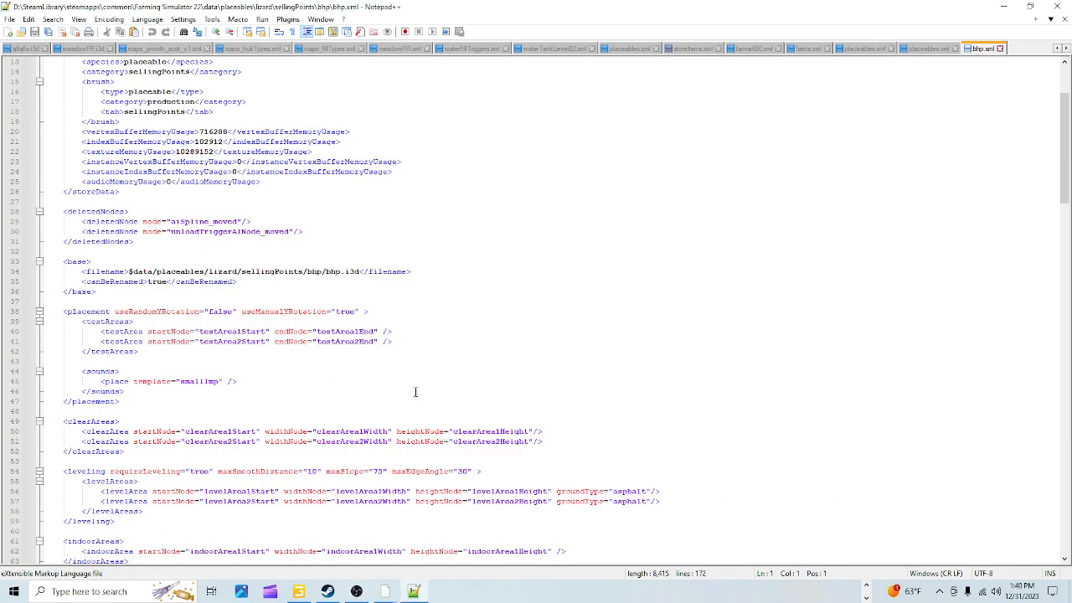
Look through the triggers, selling station, lights and i3d mappings in bhp.xml and close the file
{"action": "scroll", "coordinate": [522, 360], "scroll_direction": "down", "scroll_amount": 16}
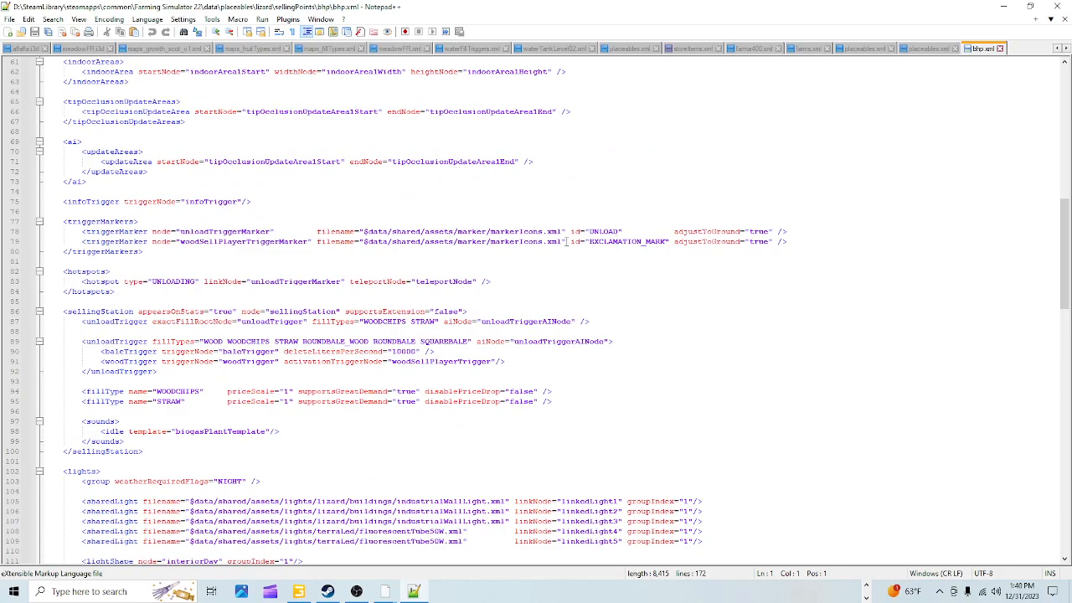
{"action": "scroll", "coordinate": [493, 311], "scroll_direction": "down", "scroll_amount": 3}
{"action": "scroll", "coordinate": [405, 266], "scroll_direction": "down", "scroll_amount": 4}
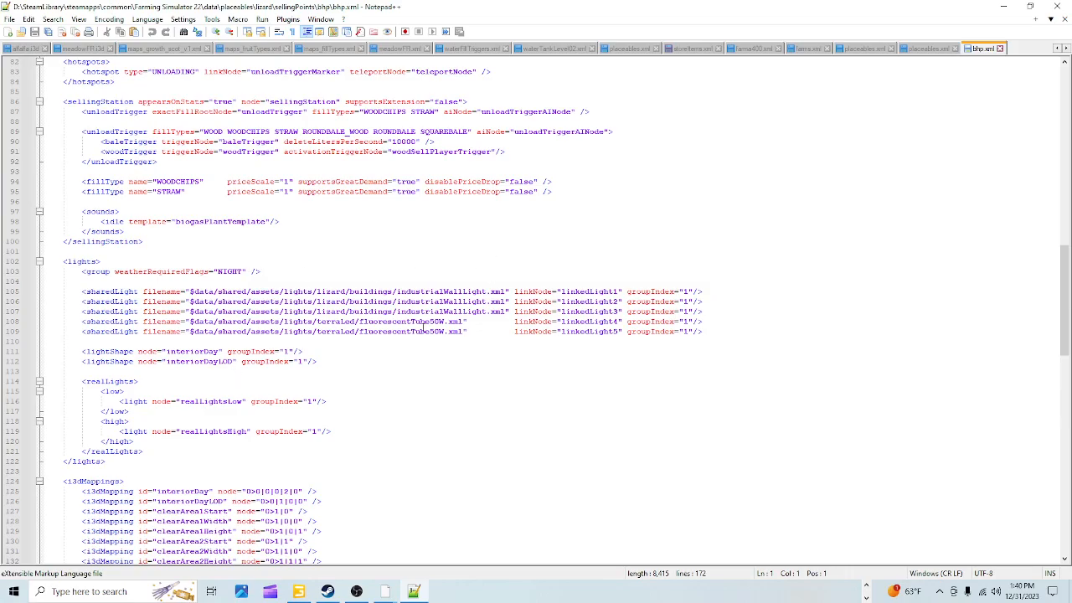
{"action": "scroll", "coordinate": [240, 272], "scroll_direction": "down", "scroll_amount": 6}
{"action": "scroll", "coordinate": [552, 276], "scroll_direction": "up", "scroll_amount": 20}
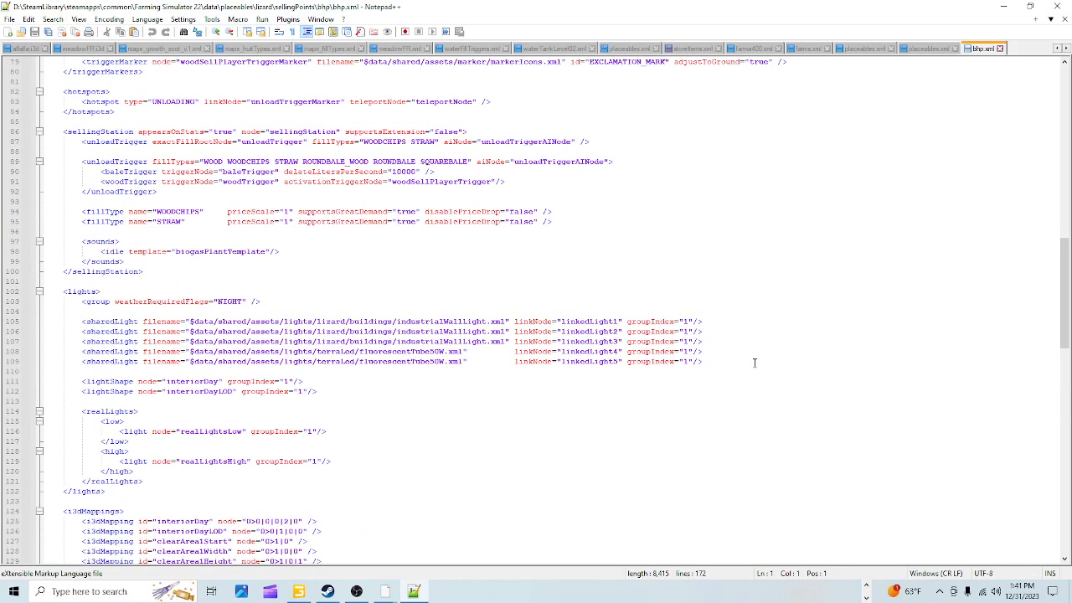
{"action": "scroll", "coordinate": [785, 380], "scroll_direction": "up", "scroll_amount": 8}
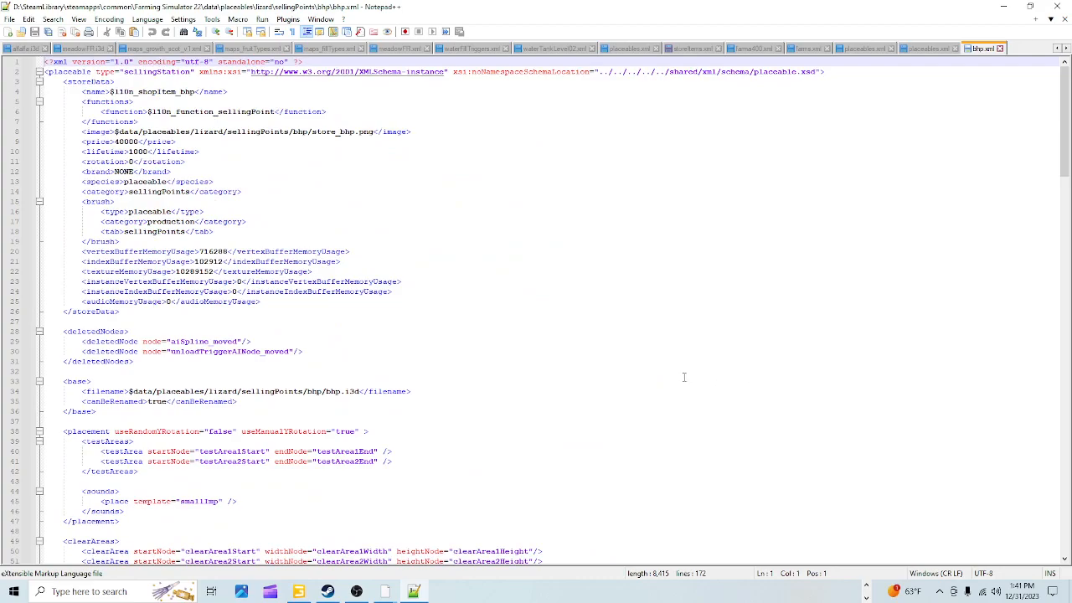
{"action": "left_click", "coordinate": [1000, 49]}
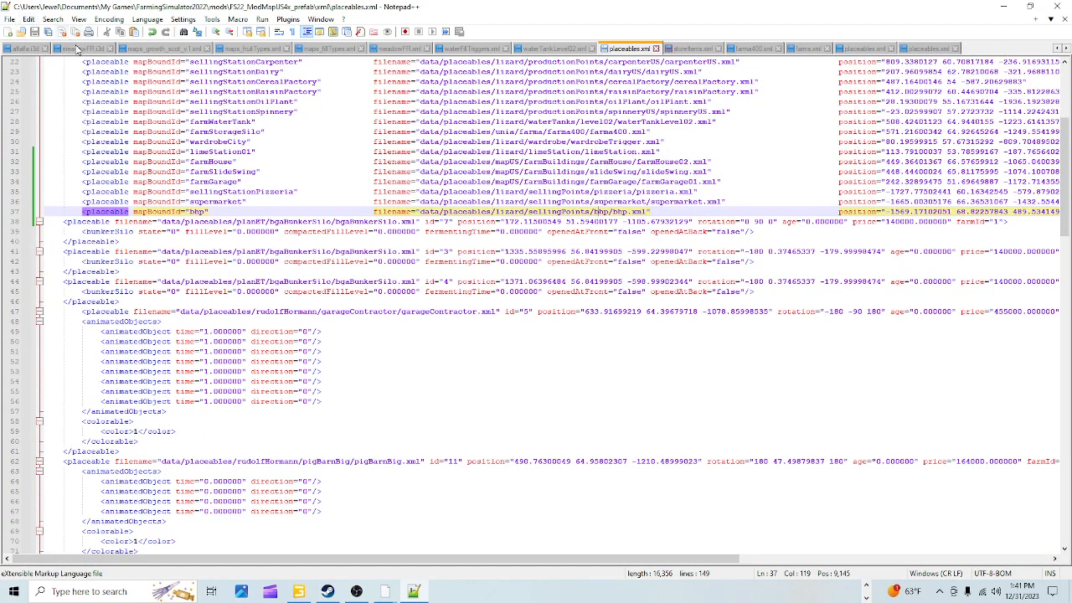
Compare the position and rotation on the bhp line of placeables.xml with the bhp object's transform in GIANTS Editor
{"action": "left_click", "coordinate": [1003, 7]}
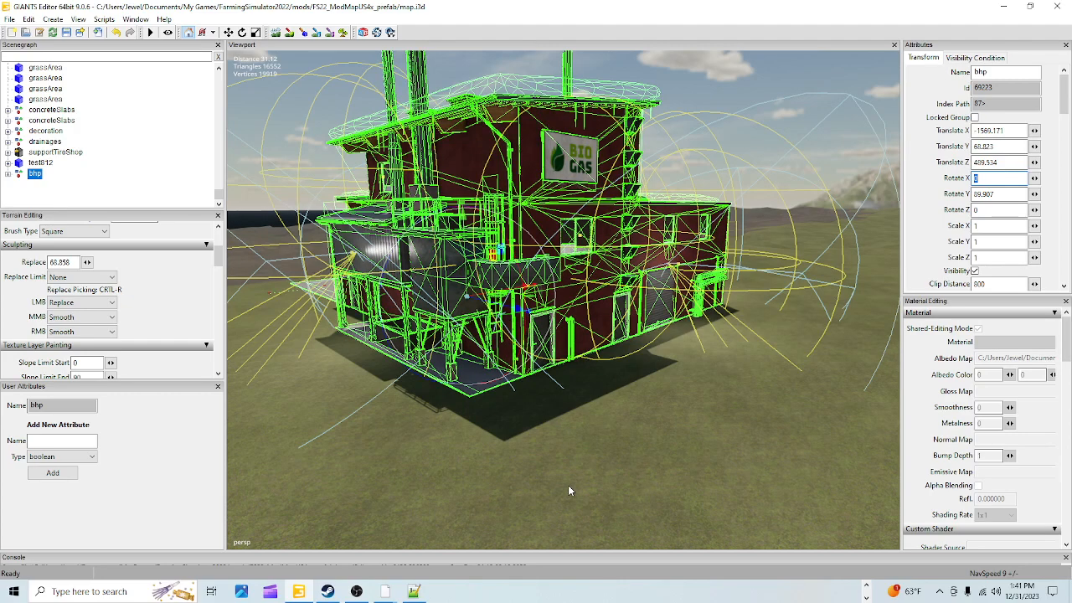
{"action": "left_click", "coordinate": [419, 593]}
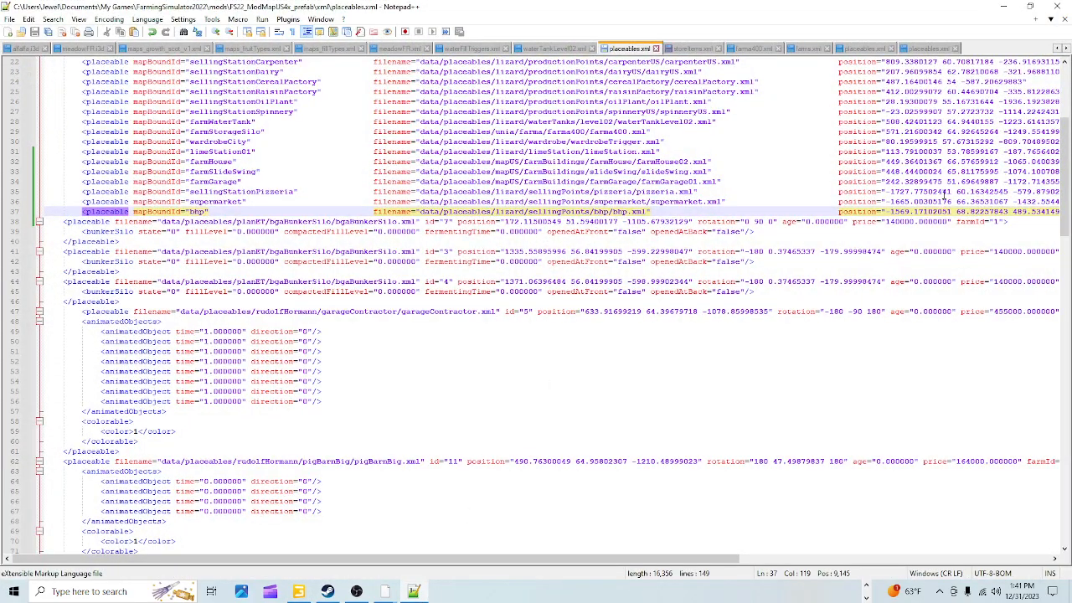
{"action": "left_click_drag", "start_coordinate": [675, 559], "coordinate": [849, 559]}
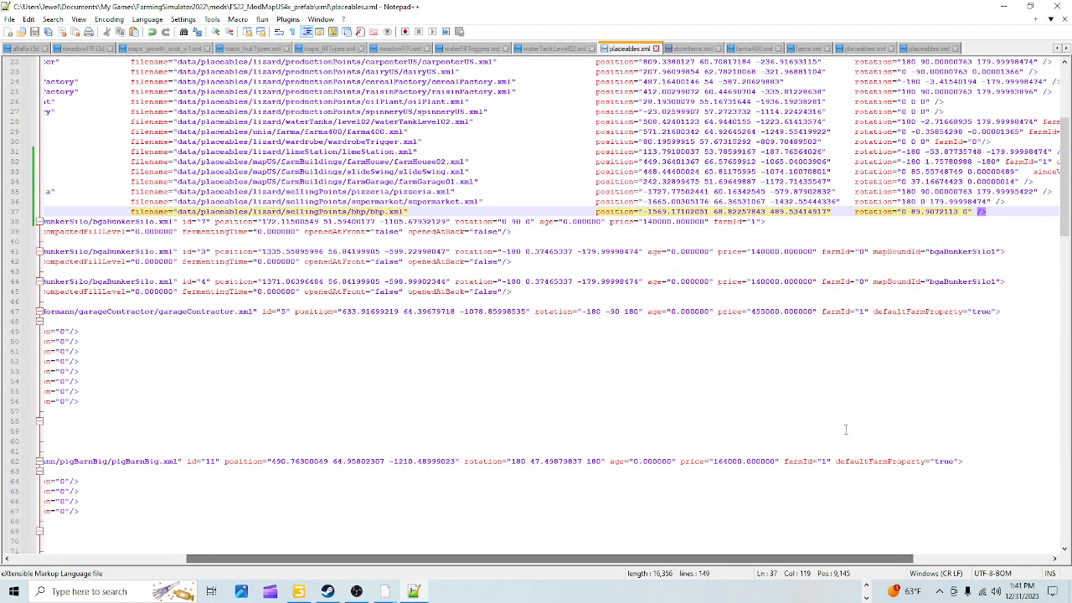
{"action": "left_click", "coordinate": [1004, 6]}
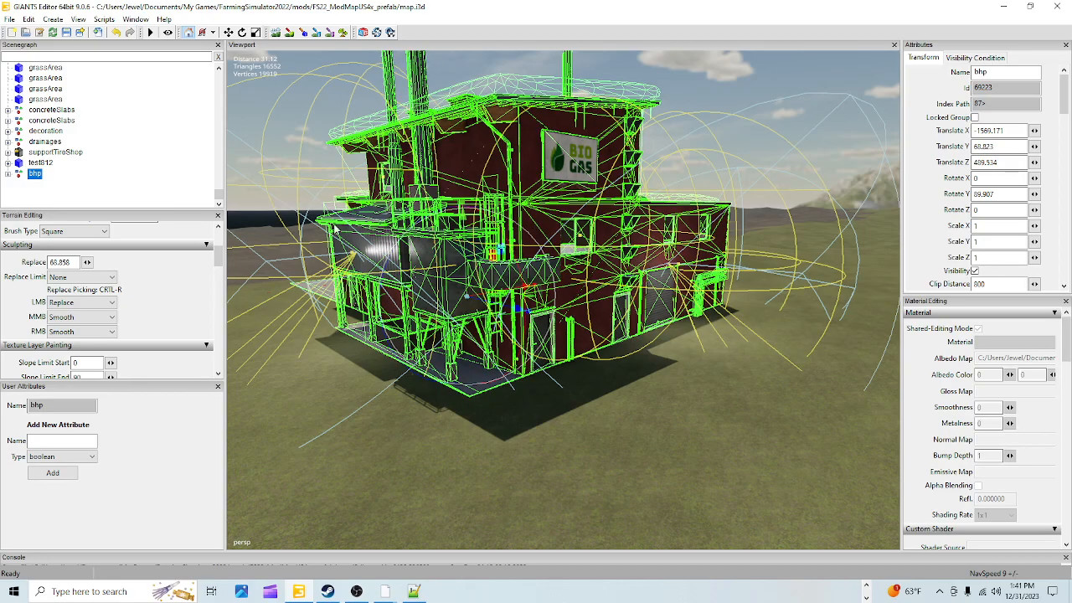
Collapse all groups in the Scenegraph and select the placeholders group
{"action": "scroll", "coordinate": [45, 184], "scroll_direction": "up", "scroll_amount": 10}
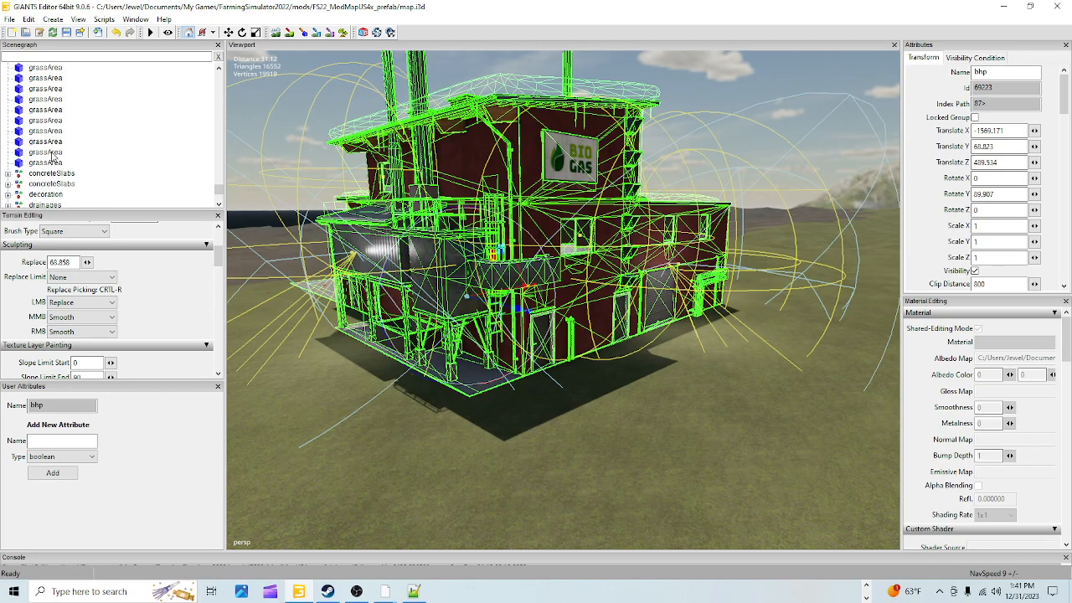
{"action": "right_click", "coordinate": [145, 191]}
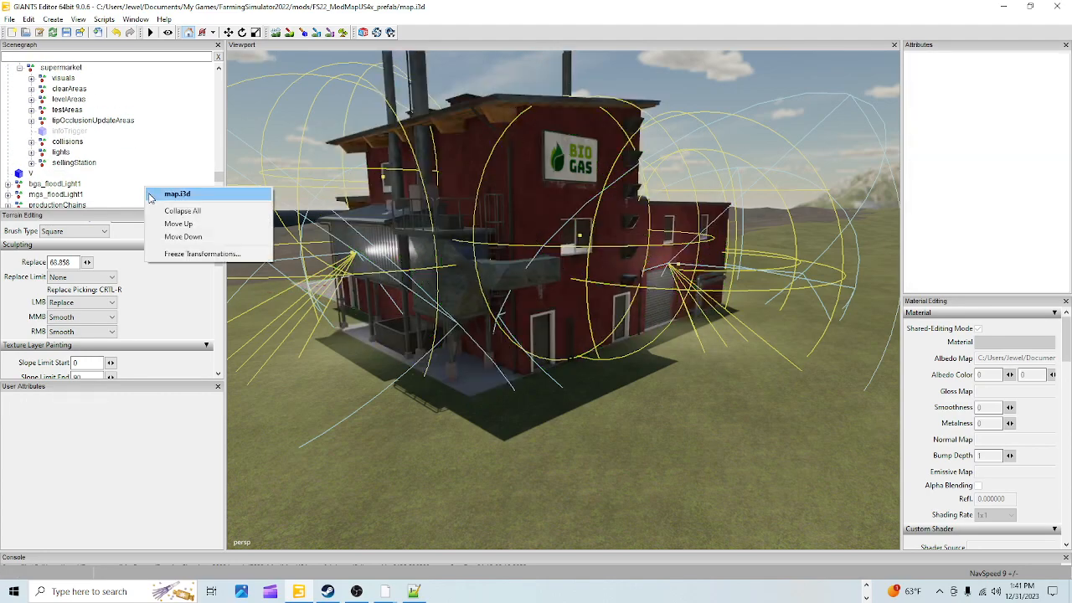
{"action": "left_click", "coordinate": [166, 208]}
{"action": "scroll", "coordinate": [84, 146], "scroll_direction": "down", "scroll_amount": 10}
{"action": "scroll", "coordinate": [84, 146], "scroll_direction": "down", "scroll_amount": 8}
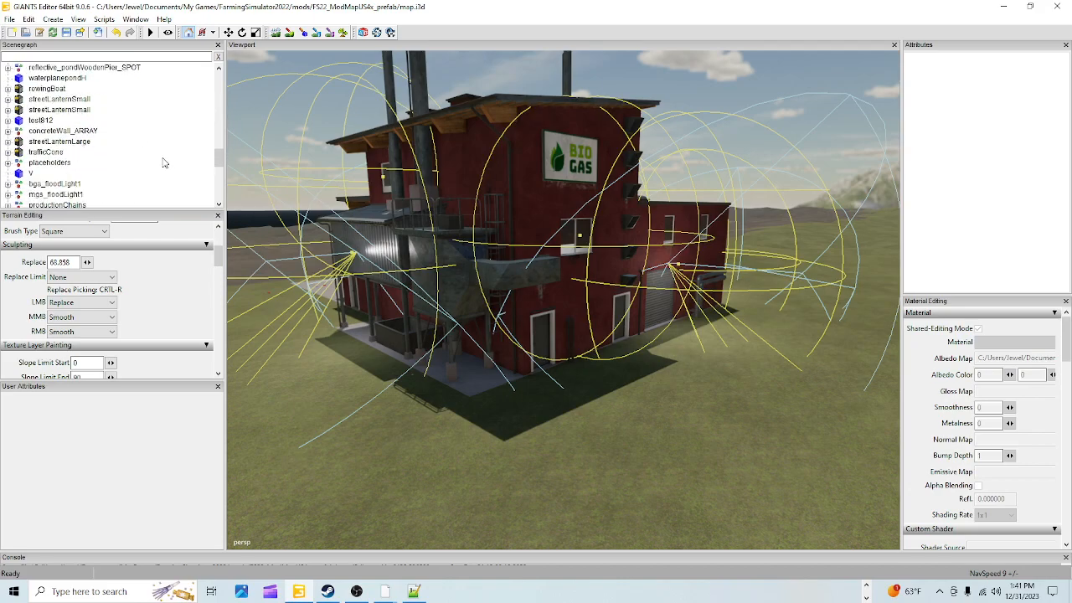
{"action": "scroll", "coordinate": [140, 162], "scroll_direction": "down", "scroll_amount": 8}
{"action": "scroll", "coordinate": [47, 143], "scroll_direction": "up", "scroll_amount": 5}
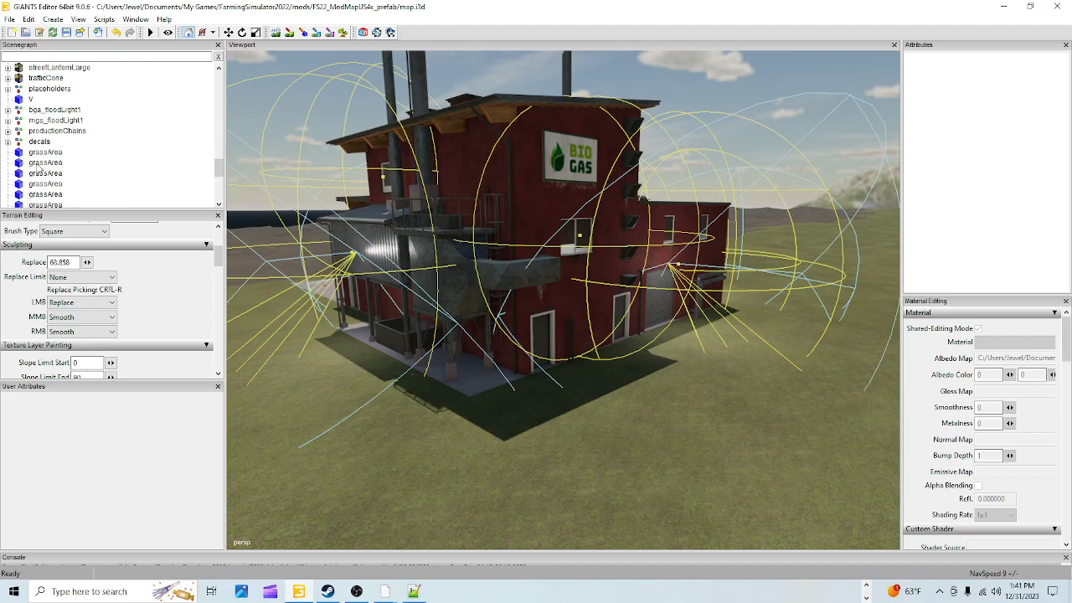
{"action": "left_click", "coordinate": [52, 121]}
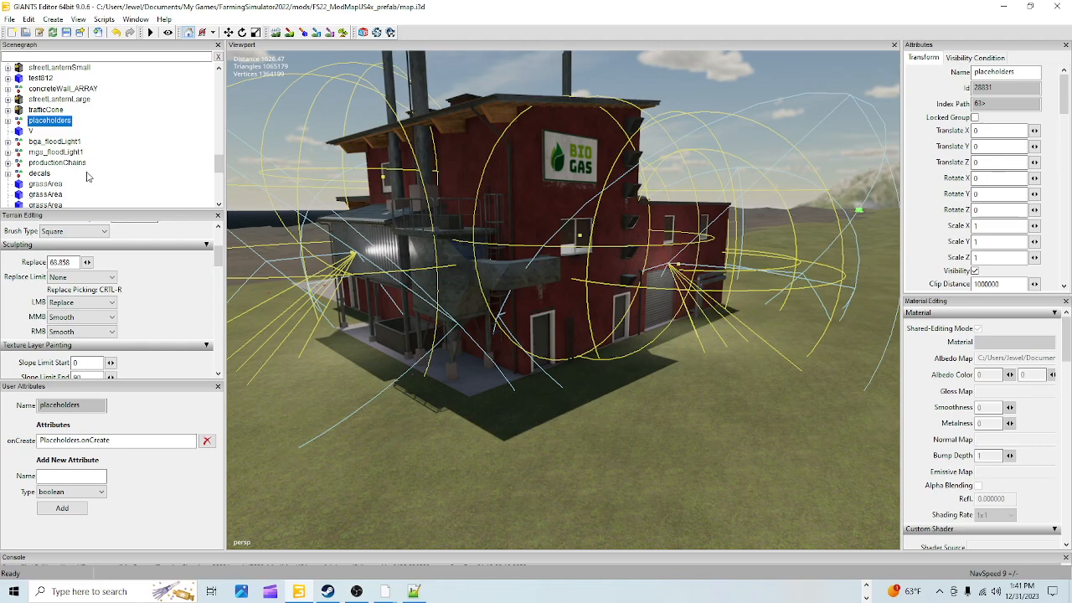
Move the bhp object into the placeholders group, expand the group and select bhp inside it
{"action": "scroll", "coordinate": [84, 150], "scroll_direction": "down", "scroll_amount": 5}
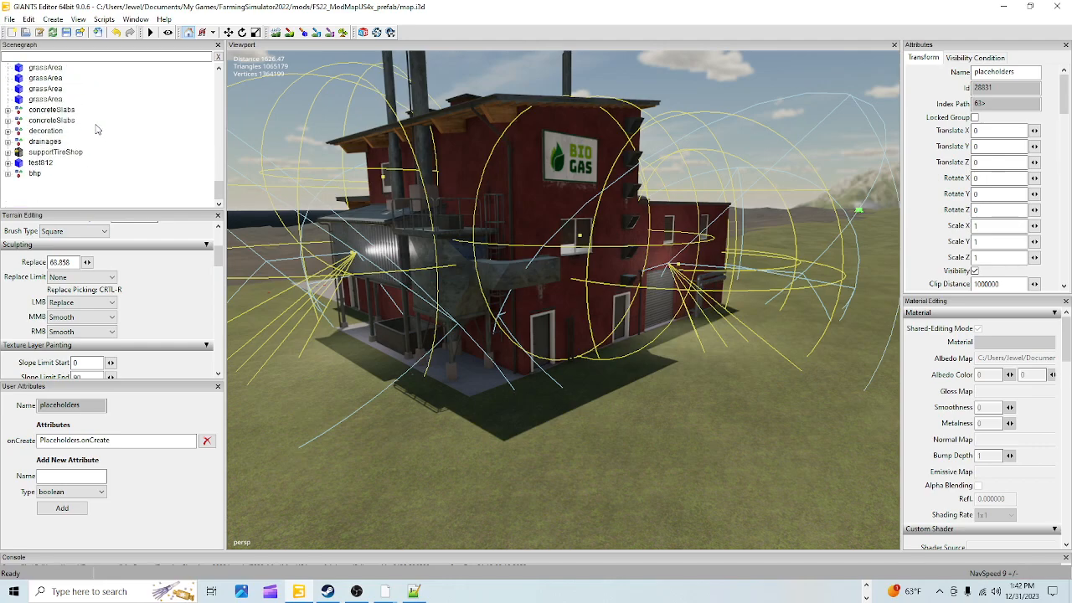
{"action": "left_click", "coordinate": [38, 176]}
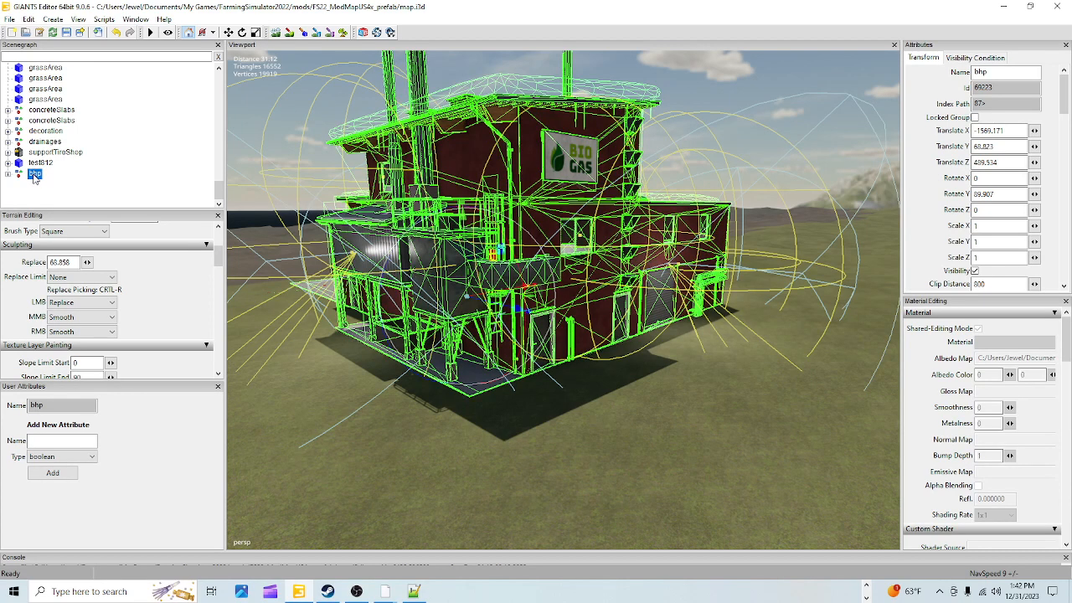
{"action": "left_click_drag", "start_coordinate": [35, 176], "coordinate": [54, 114]}
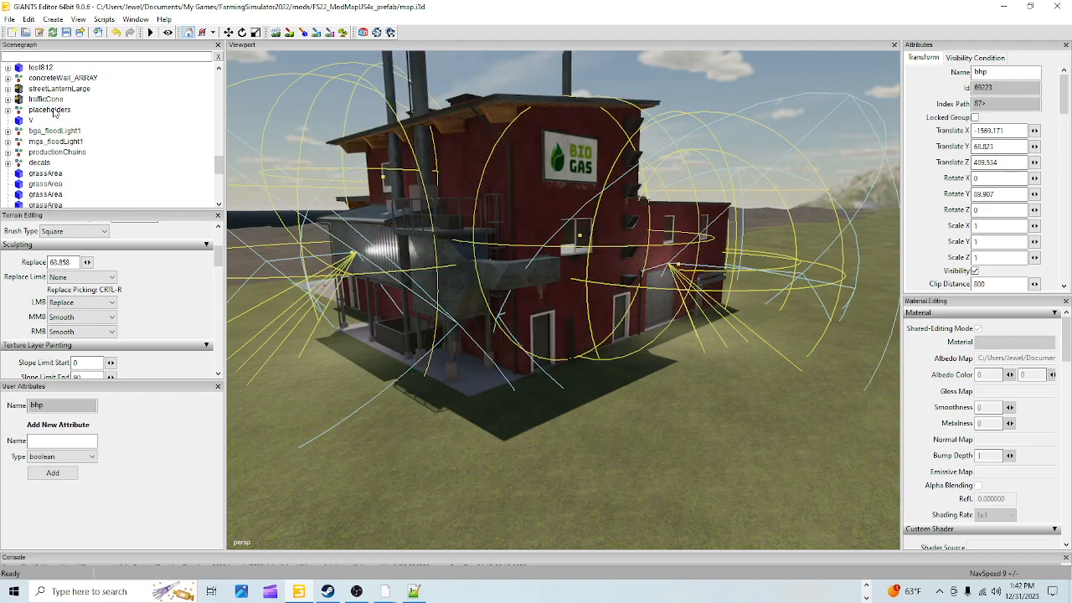
{"action": "left_click", "coordinate": [9, 111]}
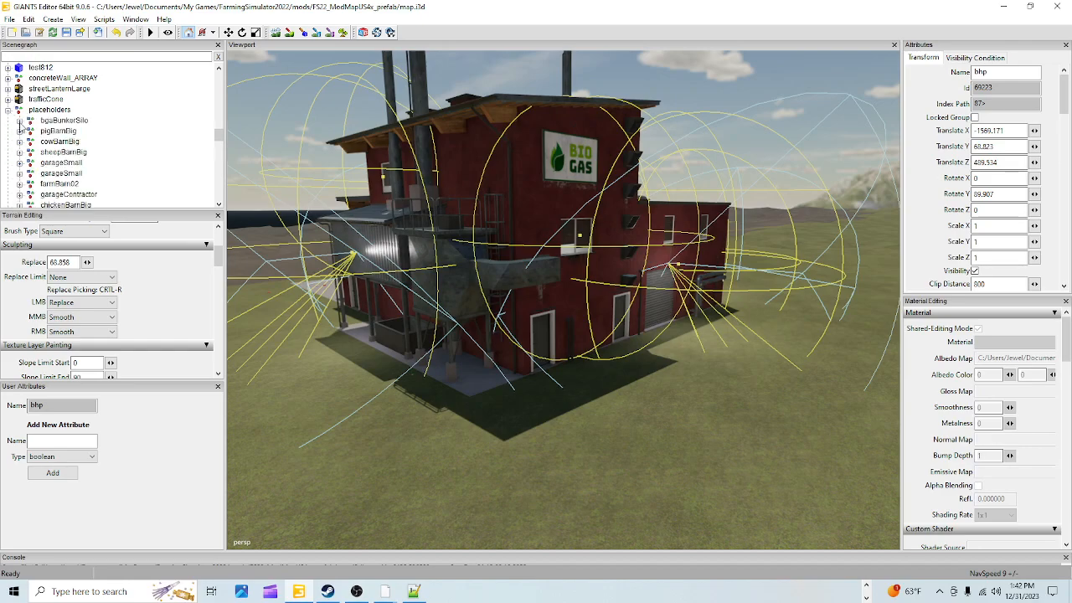
{"action": "scroll", "coordinate": [45, 167], "scroll_direction": "down", "scroll_amount": 8}
{"action": "scroll", "coordinate": [46, 167], "scroll_direction": "up", "scroll_amount": 8}
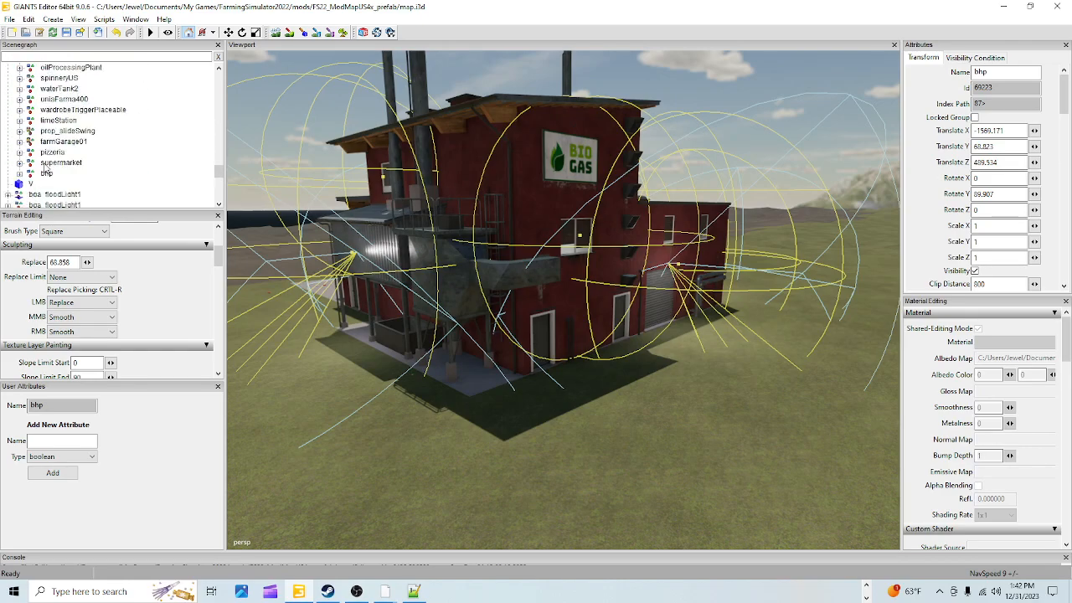
{"action": "left_click", "coordinate": [46, 69]}
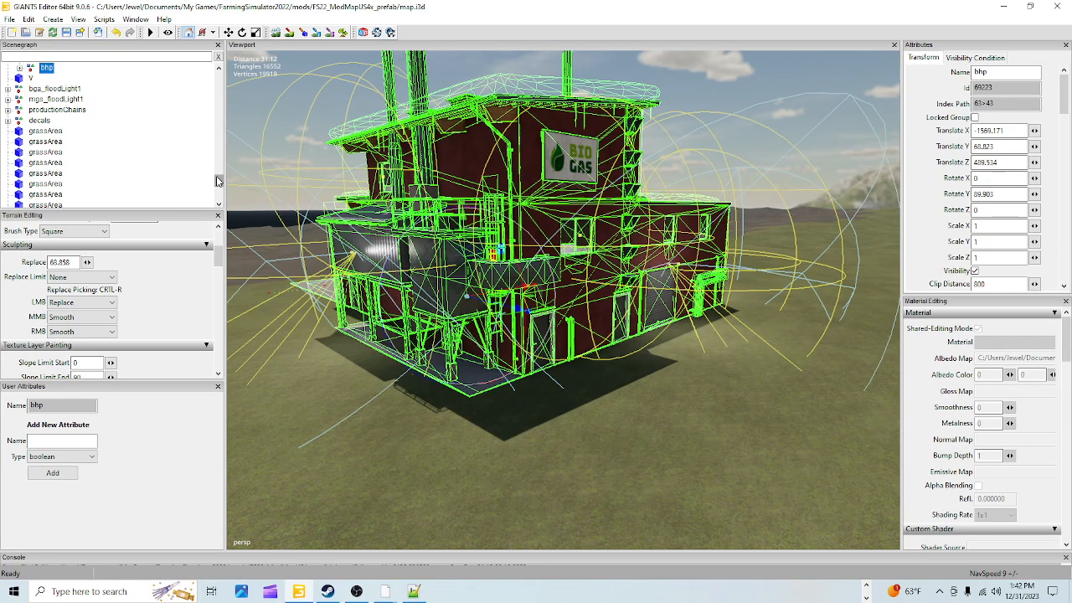
Place careerStartPoint on the grass in front of the bhp building at about X -1545.9, Z 505.7, turn it to about -55.6 in Y and save the map
{"action": "scroll", "coordinate": [76, 120], "scroll_direction": "up", "scroll_amount": 10}
{"action": "left_click", "coordinate": [73, 99]}
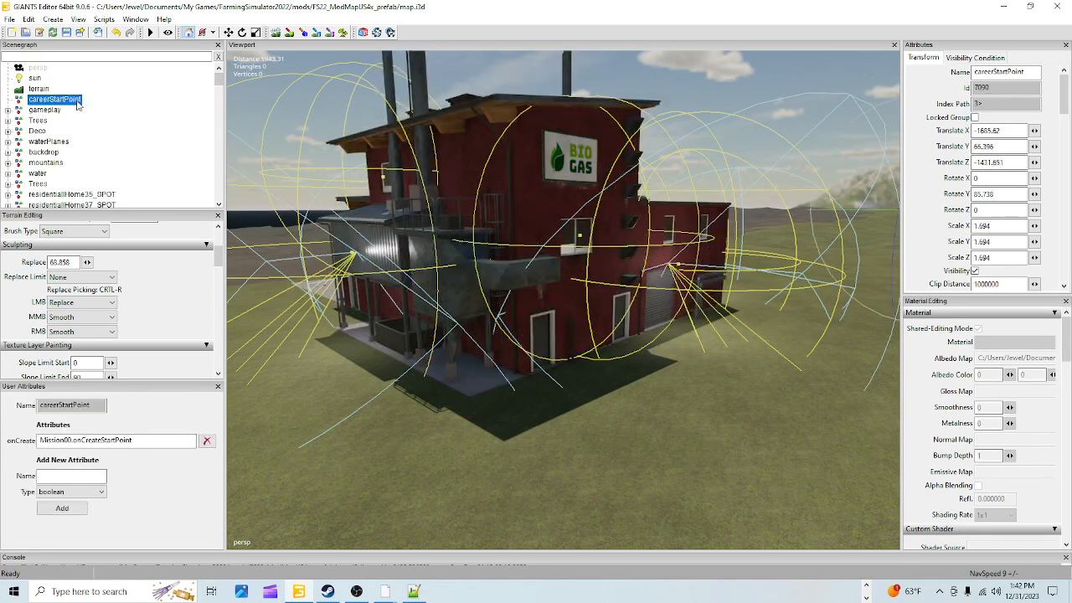
{"action": "scroll", "coordinate": [507, 282], "scroll_direction": "down", "scroll_amount": 5}
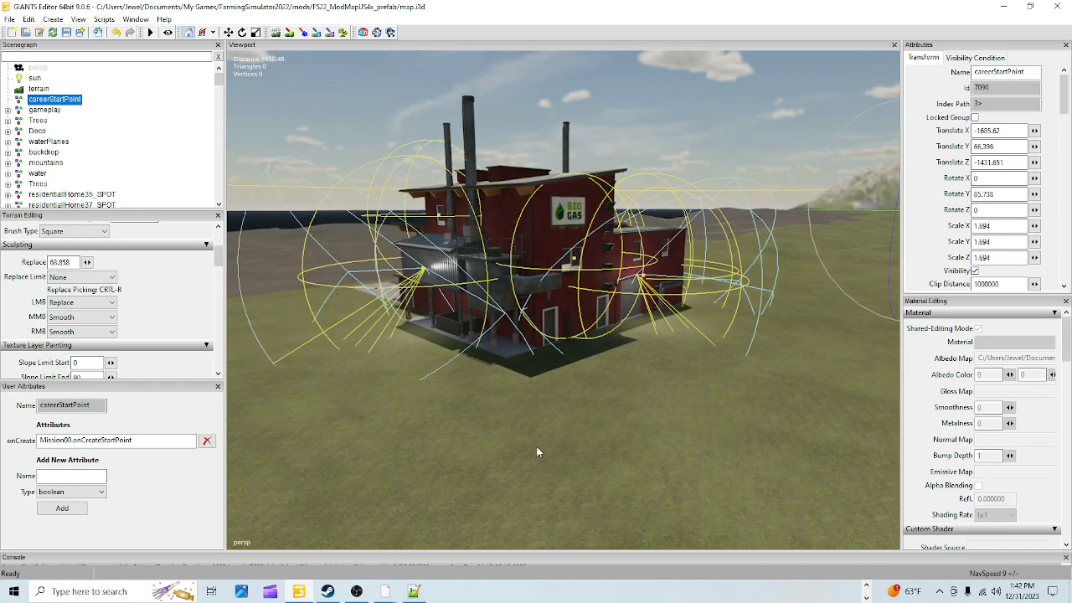
{"action": "key", "text": "ctrl+b"}
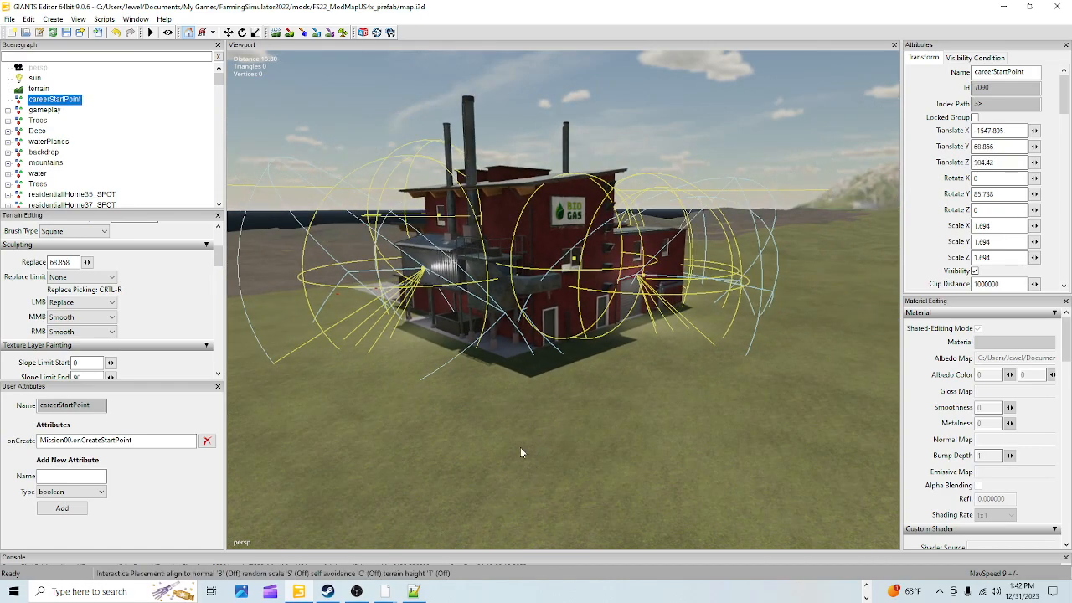
{"action": "left_click_drag", "start_coordinate": [550, 487], "coordinate": [521, 461]}
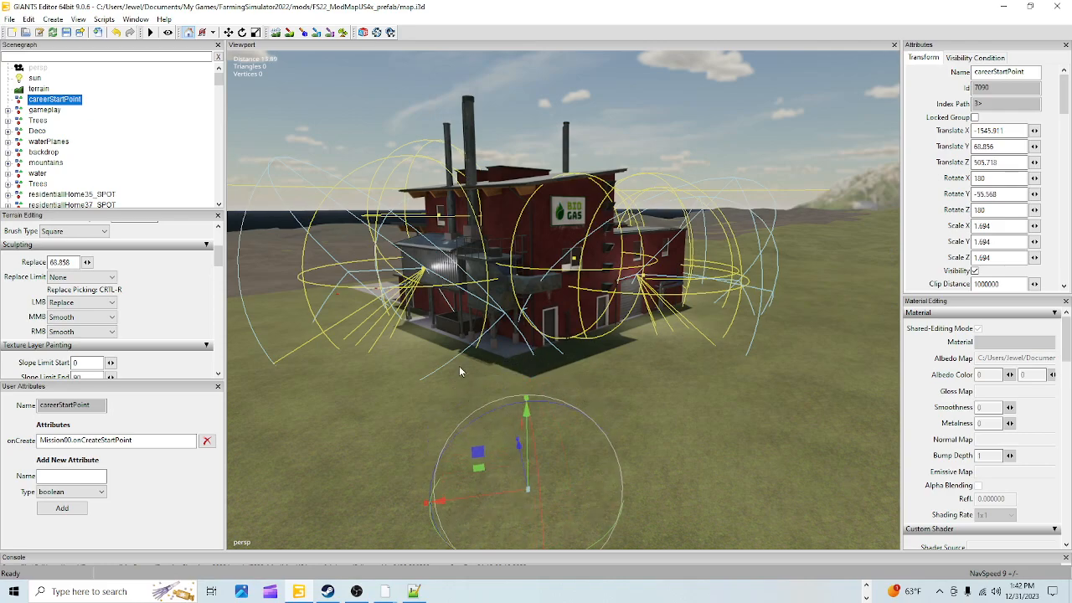
{"action": "left_click", "coordinate": [67, 32]}
{"action": "left_click", "coordinate": [328, 591]}
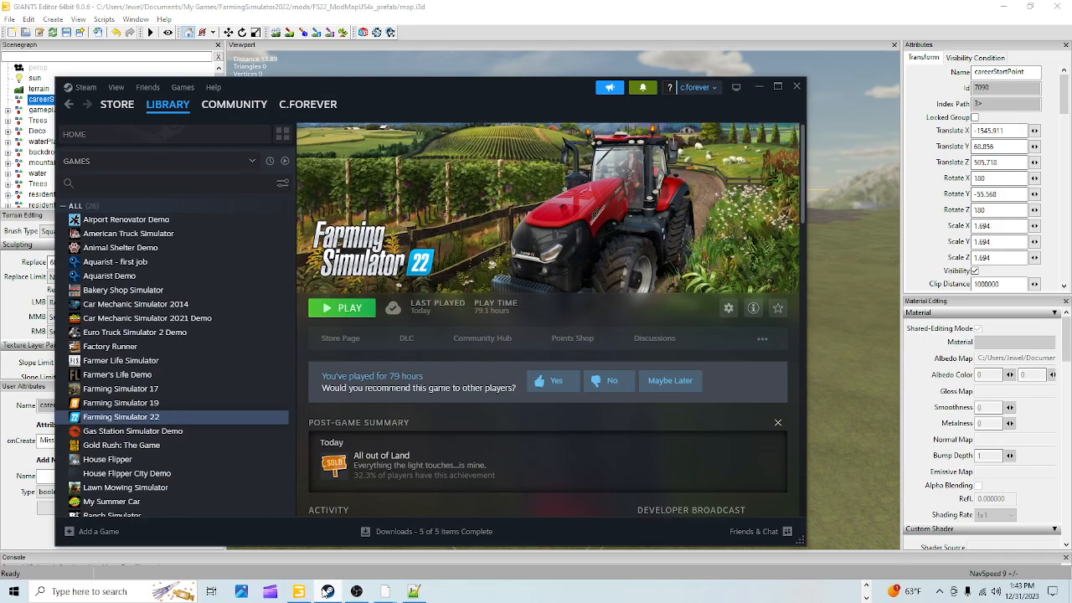
{"action": "left_click", "coordinate": [759, 87]}
Activate terrain texture painting for the ground around the bhp building and set the texture layer to GRAVEL
{"action": "left_click_drag", "start_coordinate": [698, 332], "coordinate": [582, 277], "text": "alt"}
{"action": "scroll", "coordinate": [763, 157], "scroll_direction": "up", "scroll_amount": 4}
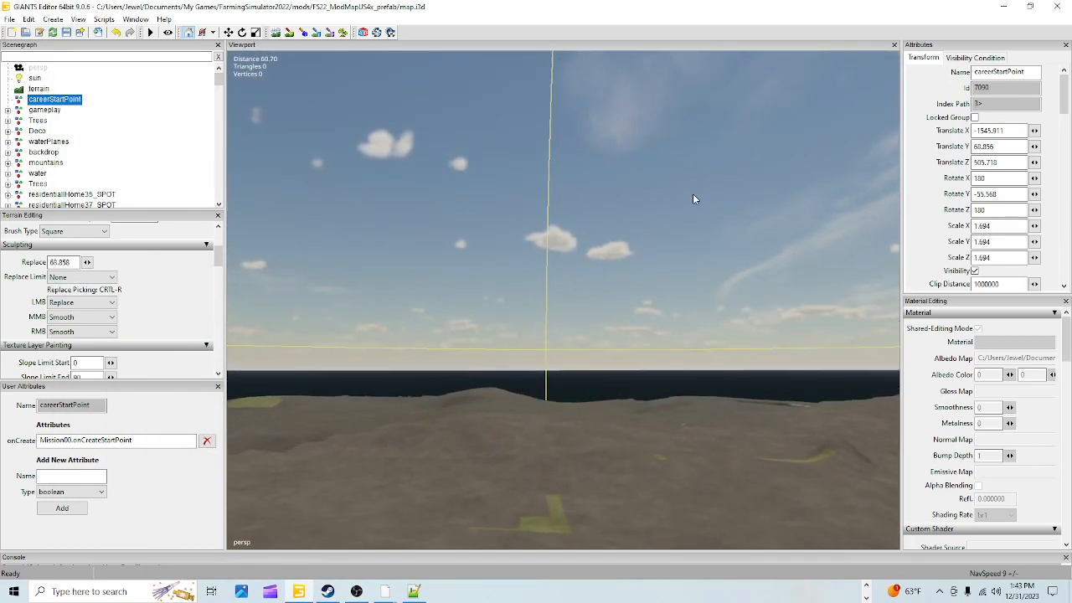
{"action": "left_click_drag", "start_coordinate": [701, 175], "coordinate": [771, 332], "text": "alt"}
{"action": "scroll", "coordinate": [768, 333], "scroll_direction": "down", "scroll_amount": 3}
{"action": "left_click_drag", "start_coordinate": [670, 337], "coordinate": [536, 374], "text": "alt"}
{"action": "scroll", "coordinate": [538, 374], "scroll_direction": "down", "scroll_amount": 2}
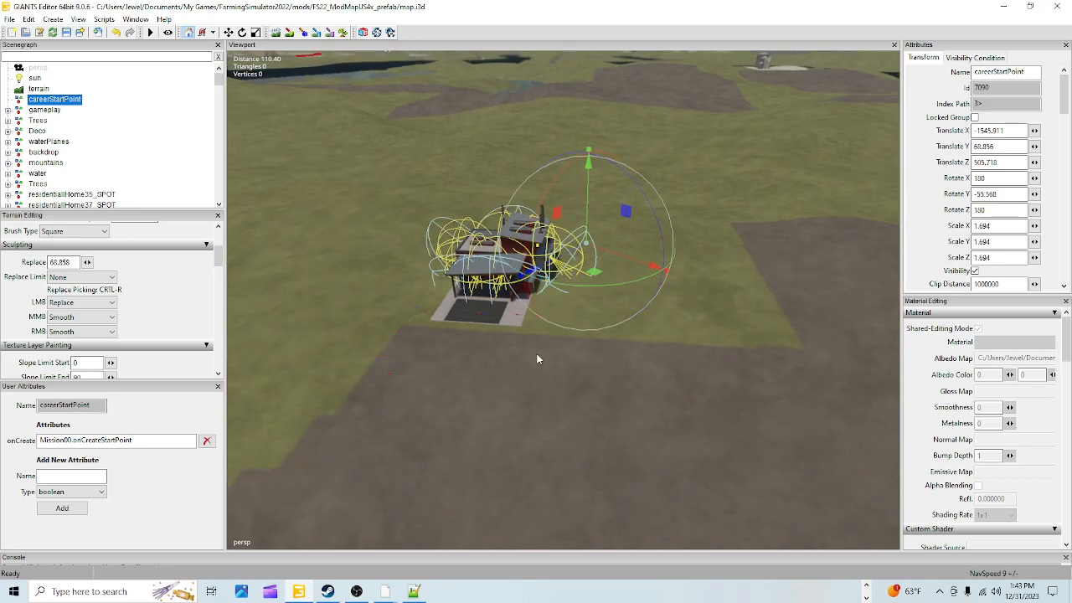
{"action": "left_click", "coordinate": [289, 32]}
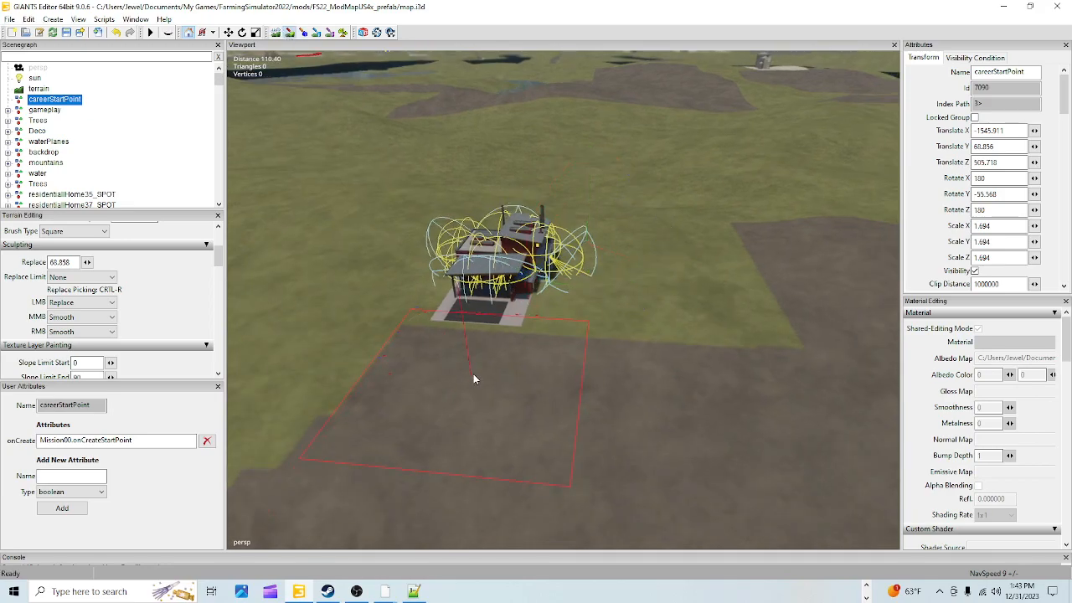
{"action": "scroll", "coordinate": [164, 318], "scroll_direction": "down", "scroll_amount": 2}
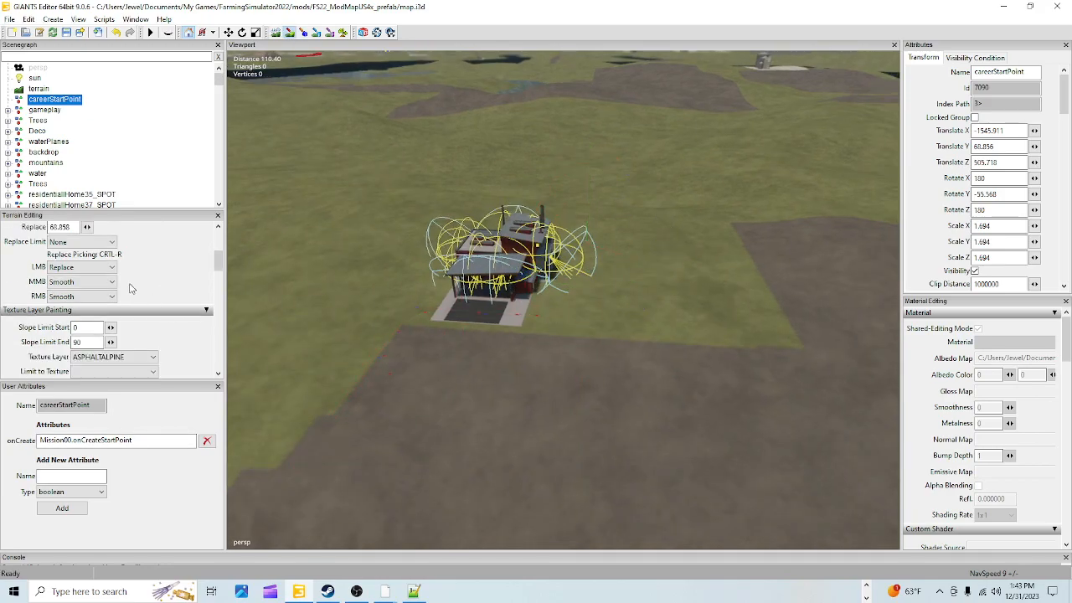
{"action": "left_click", "coordinate": [112, 270]}
{"action": "left_click", "coordinate": [97, 280]}
{"action": "scroll", "coordinate": [149, 283], "scroll_direction": "down", "scroll_amount": 5}
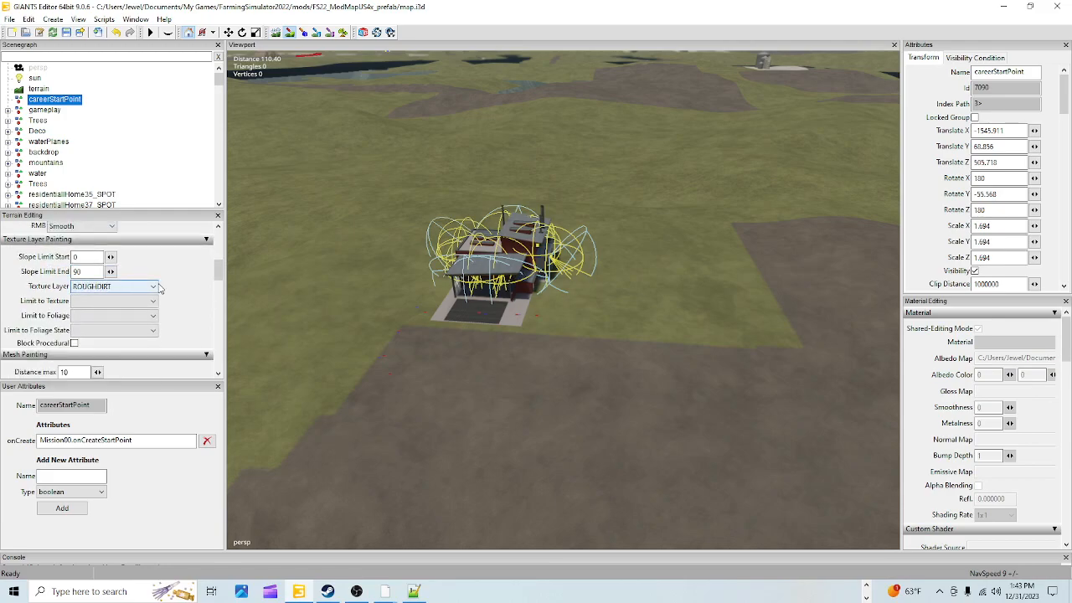
{"action": "scroll", "coordinate": [138, 289], "scroll_direction": "down", "scroll_amount": 6}
{"action": "scroll", "coordinate": [140, 296], "scroll_direction": "down", "scroll_amount": 2}
{"action": "scroll", "coordinate": [140, 296], "scroll_direction": "down", "scroll_amount": 4}
{"action": "scroll", "coordinate": [140, 295], "scroll_direction": "down", "scroll_amount": 1}
{"action": "scroll", "coordinate": [140, 295], "scroll_direction": "down", "scroll_amount": 4}
{"action": "scroll", "coordinate": [140, 296], "scroll_direction": "down", "scroll_amount": 1}
{"action": "scroll", "coordinate": [140, 295], "scroll_direction": "down", "scroll_amount": 2}
Paint a large gravel area around the bhp building, end the texture painting and save the map
{"action": "mouse_move", "coordinate": [592, 282]}
{"action": "left_mouse_down"}
{"action": "mouse_move", "coordinate": [552, 285]}
{"action": "mouse_move", "coordinate": [594, 293]}
{"action": "mouse_move", "coordinate": [542, 279]}
{"action": "mouse_move", "coordinate": [444, 295]}
{"action": "mouse_move", "coordinate": [436, 315]}
{"action": "mouse_move", "coordinate": [590, 312]}
{"action": "mouse_move", "coordinate": [585, 322]}
{"action": "mouse_move", "coordinate": [402, 311]}
{"action": "mouse_move", "coordinate": [412, 279]}
{"action": "mouse_move", "coordinate": [378, 277]}
{"action": "mouse_move", "coordinate": [349, 304]}
{"action": "mouse_move", "coordinate": [413, 245]}
{"action": "mouse_move", "coordinate": [536, 241]}
{"action": "mouse_move", "coordinate": [600, 255]}
{"action": "mouse_move", "coordinate": [600, 319]}
{"action": "left_mouse_up"}
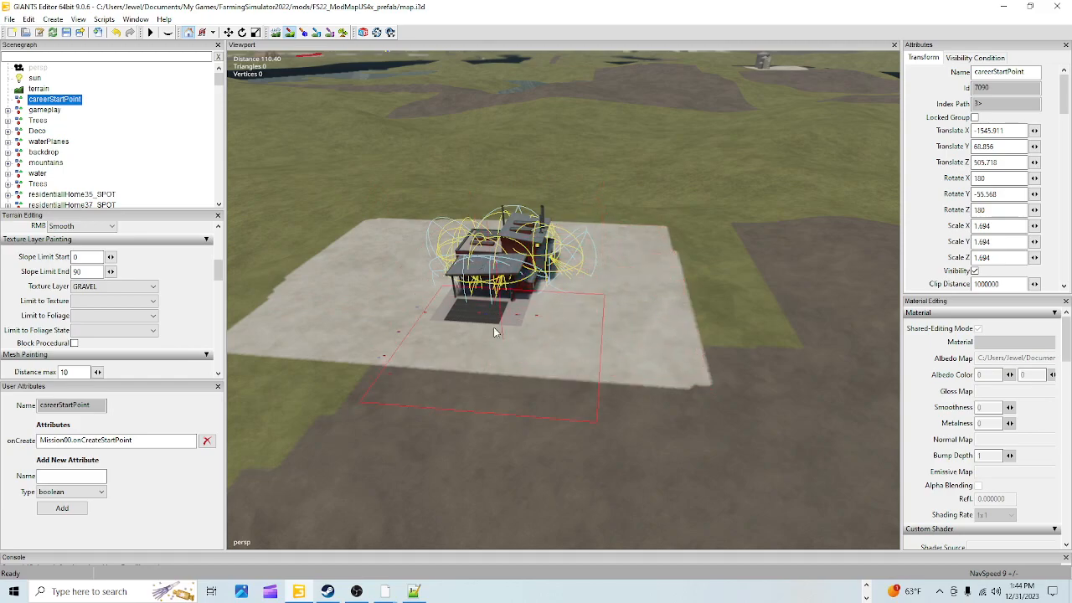
{"action": "left_click", "coordinate": [286, 33]}
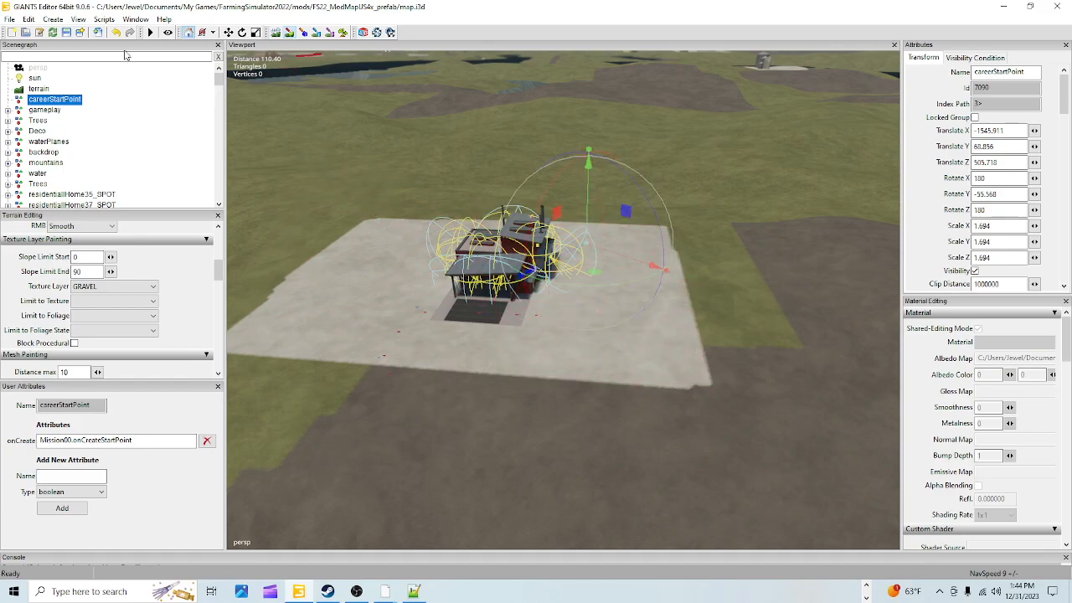
{"action": "left_click", "coordinate": [71, 36]}
Switch to Steam, launch Farming Simulator 22 and skip the intro to reach the game's main menu
{"action": "left_click", "coordinate": [327, 591]}
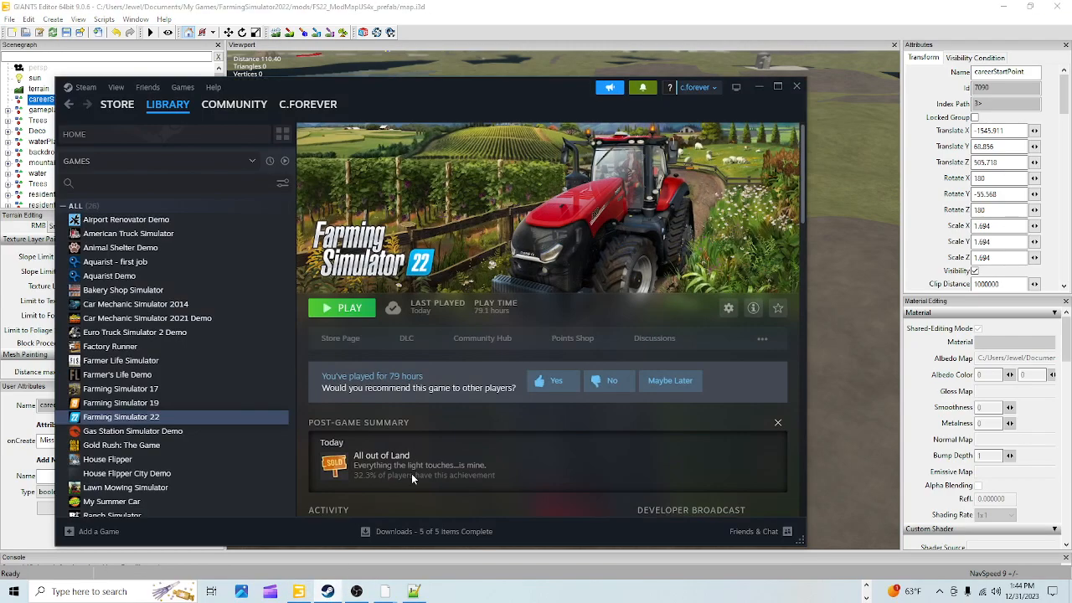
{"action": "left_click", "coordinate": [352, 311]}
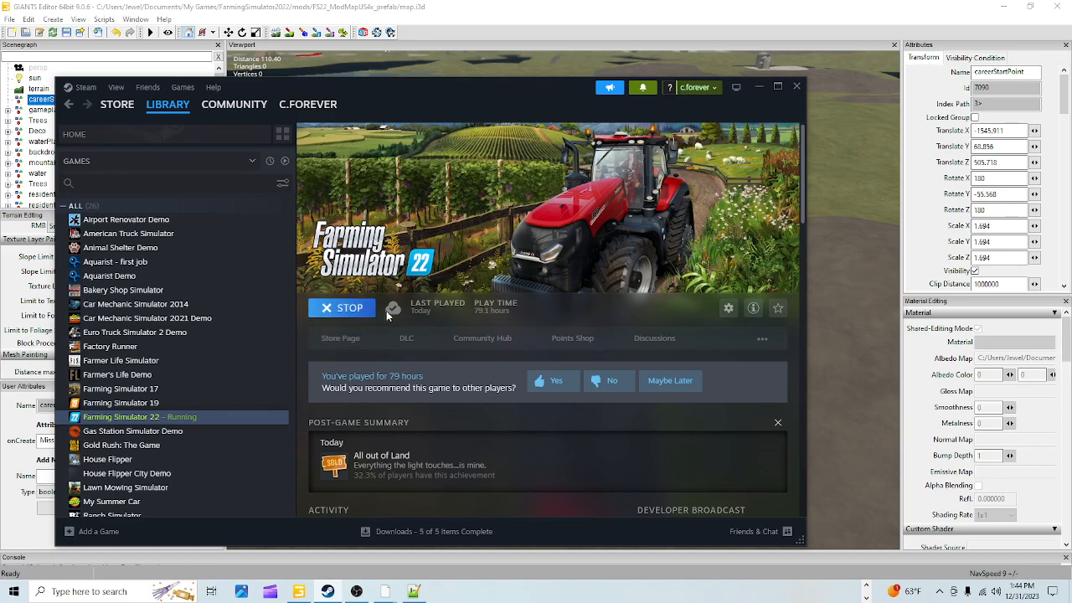
{"action": "mouse_move", "coordinate": [388, 315]}
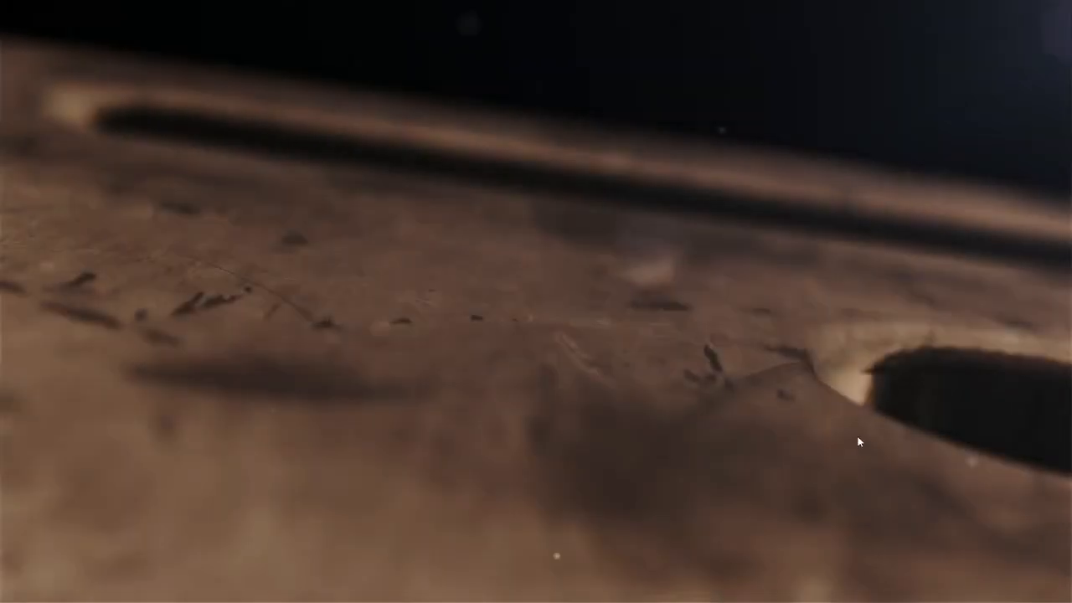
{"action": "left_click", "coordinate": [860, 440]}
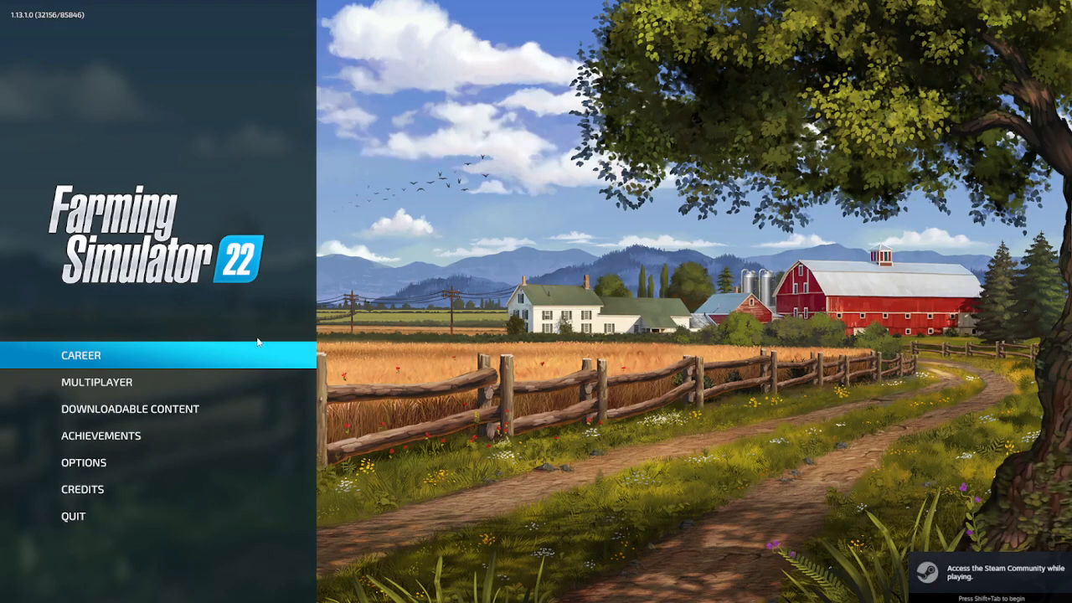
Start a new career on Mod Map US in the empty slot between game saves 11 and 13 and enter the game
{"action": "left_click", "coordinate": [259, 341]}
{"action": "scroll", "coordinate": [418, 439], "scroll_direction": "down", "scroll_amount": 13}
{"action": "scroll", "coordinate": [418, 439], "scroll_direction": "up", "scroll_amount": 3}
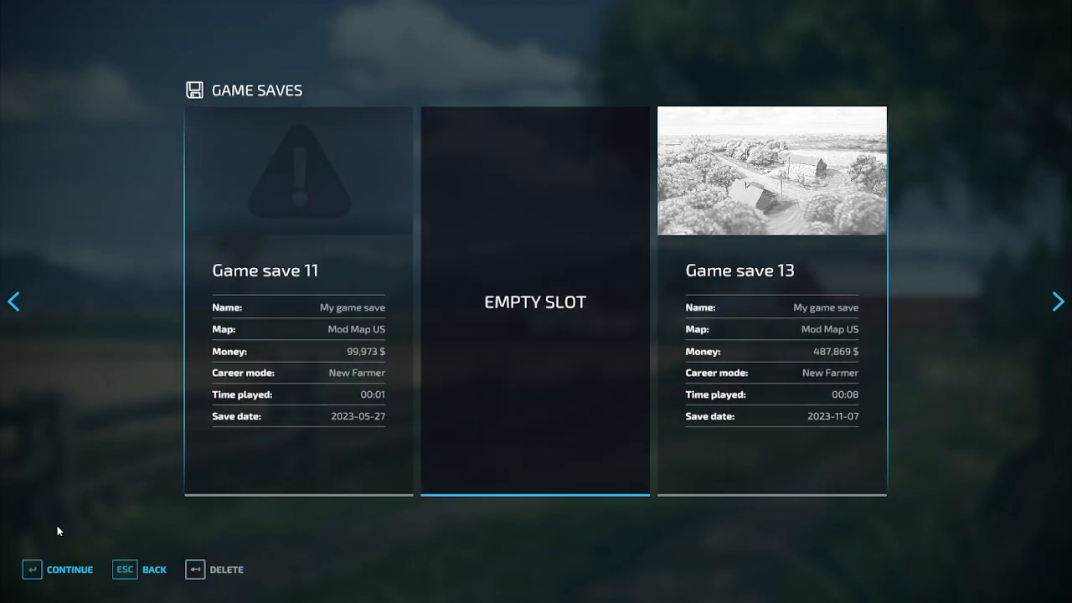
{"action": "left_click", "coordinate": [44, 549]}
{"action": "left_click", "coordinate": [44, 549]}
{"action": "scroll", "coordinate": [254, 442], "scroll_direction": "down", "scroll_amount": 5}
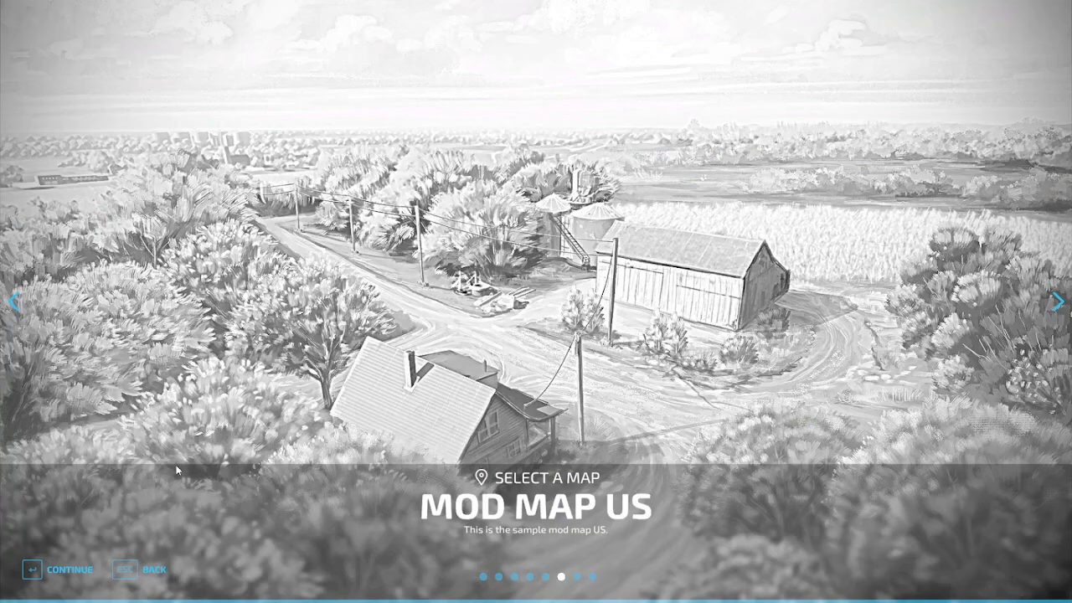
{"action": "left_click", "coordinate": [65, 546]}
{"action": "left_click", "coordinate": [59, 534]}
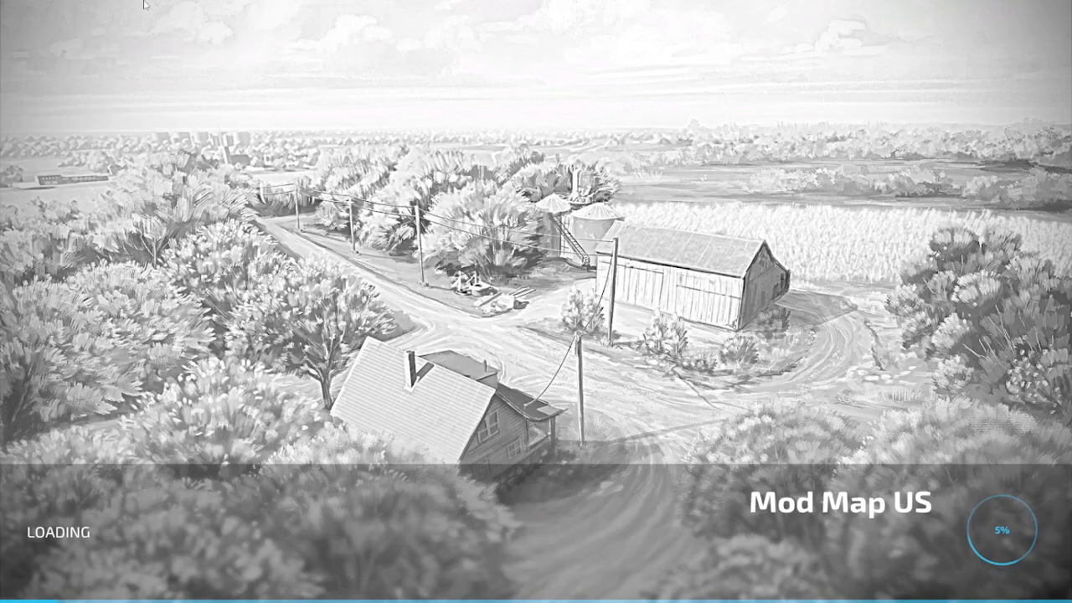
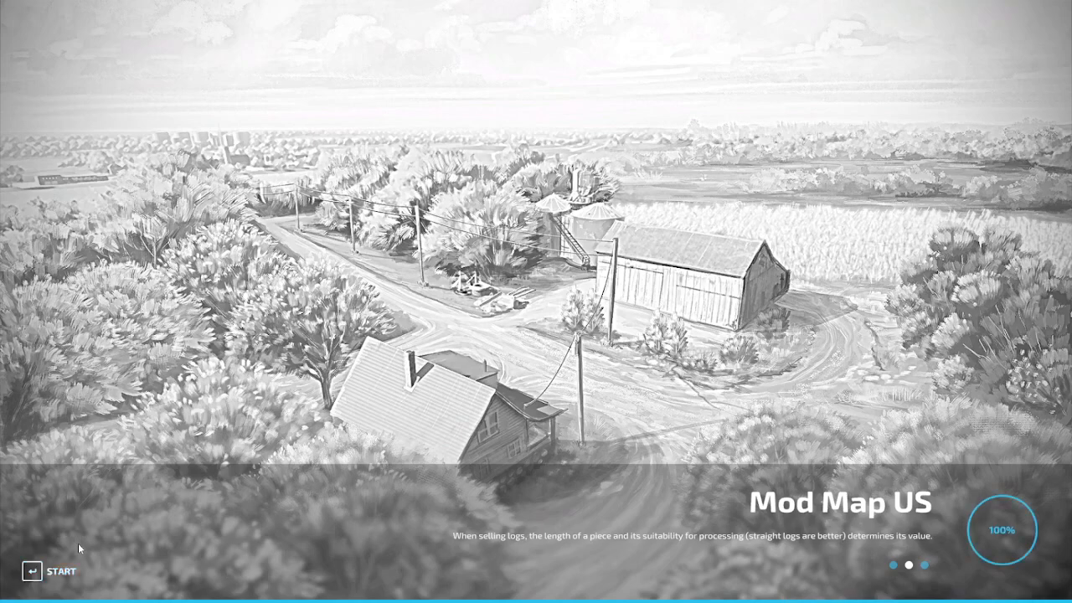
{"action": "key", "text": "Return"}
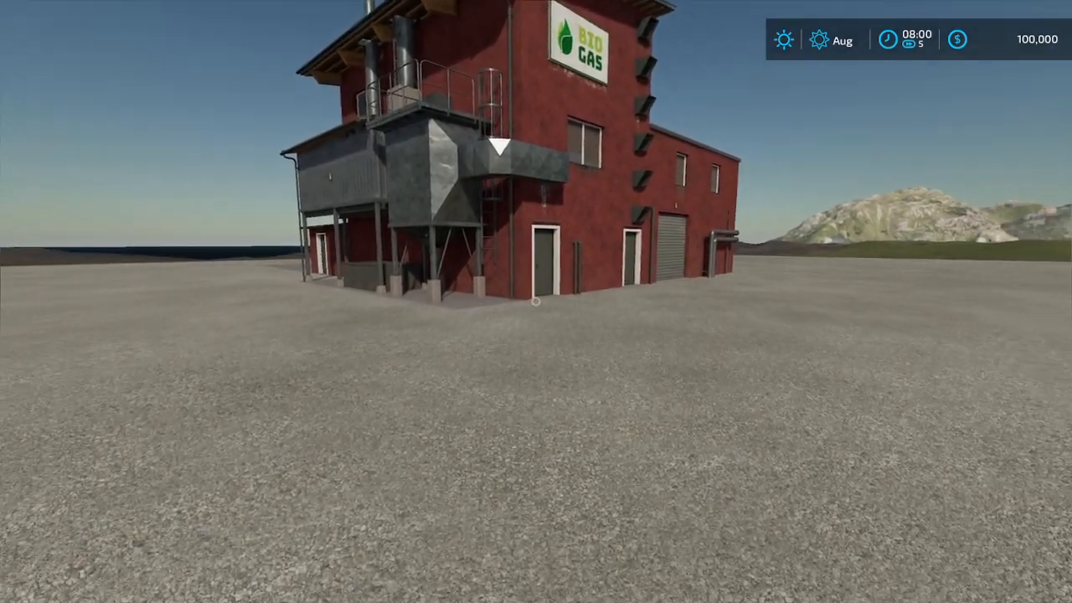
Walk all the way around the biogas building to check its placement and the painted gravel ground
{"action": "key", "text": "w"}
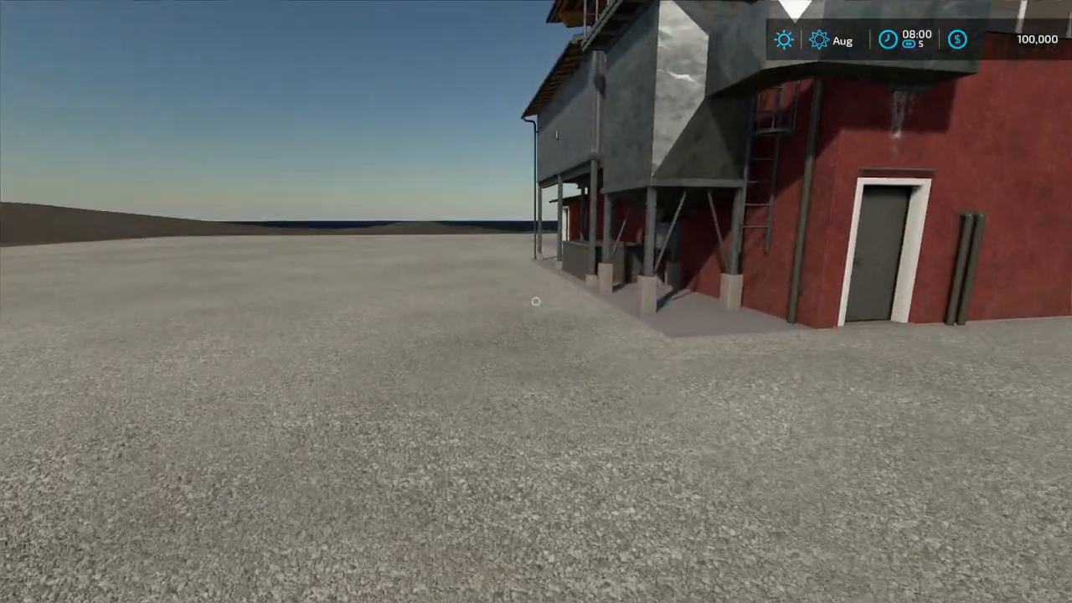
{"action": "key", "text": "w"}
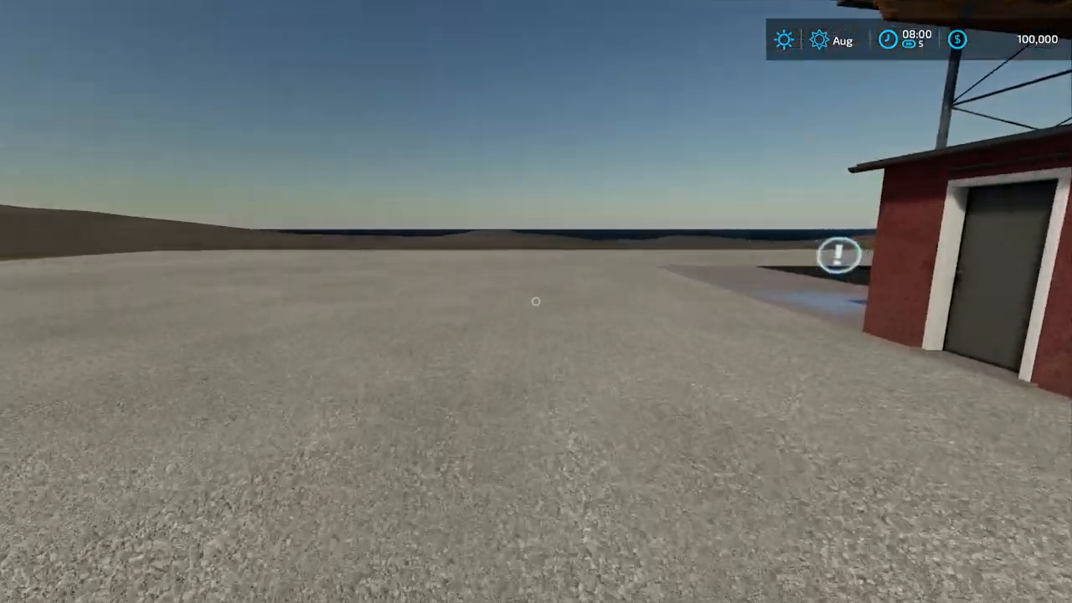
{"action": "key", "text": "w"}
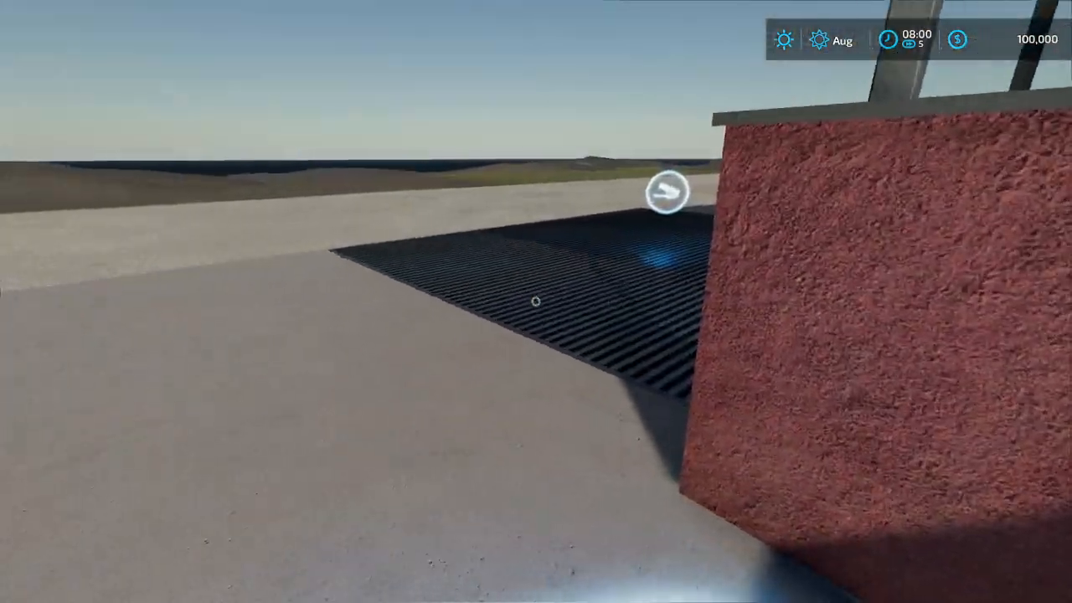
{"action": "key", "text": "w"}
{"action": "key", "text": "w"}
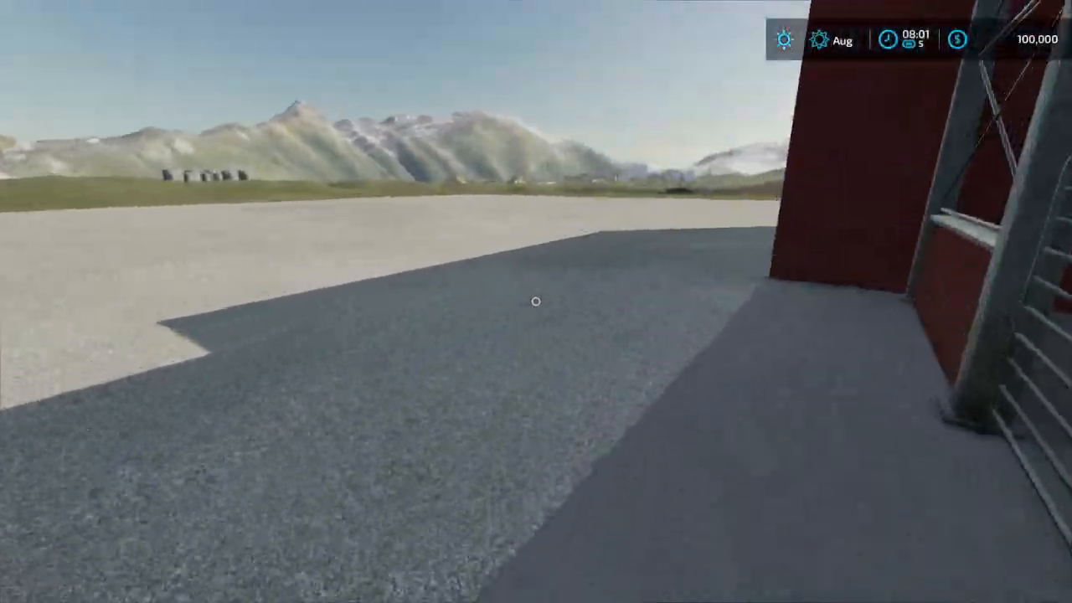
{"action": "key", "text": "w"}
{"action": "key", "text": "w"}
{"action": "key", "text": "w"}
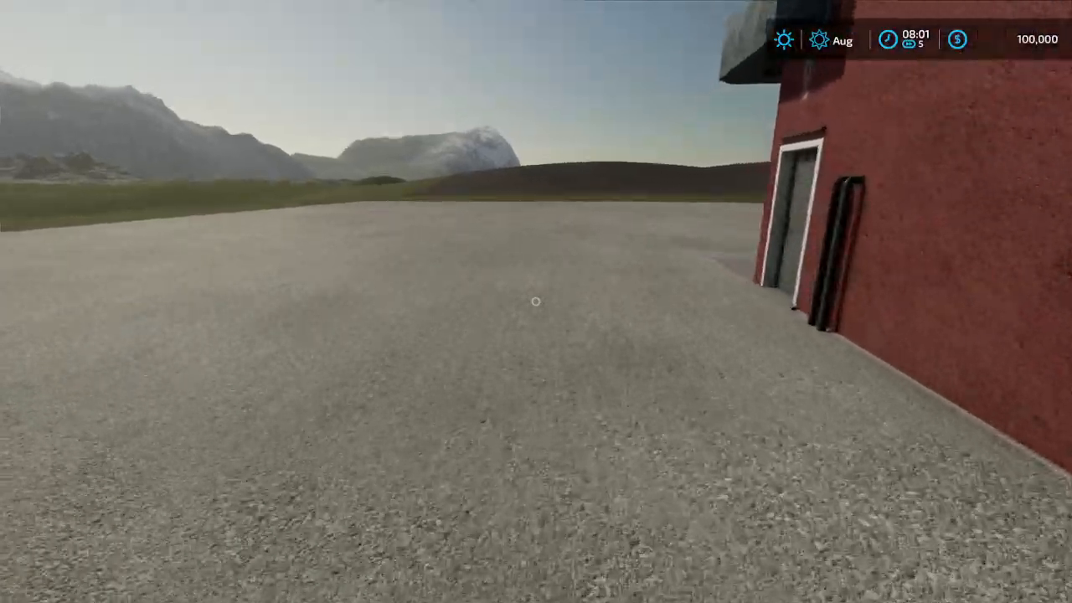
{"action": "key", "text": "w"}
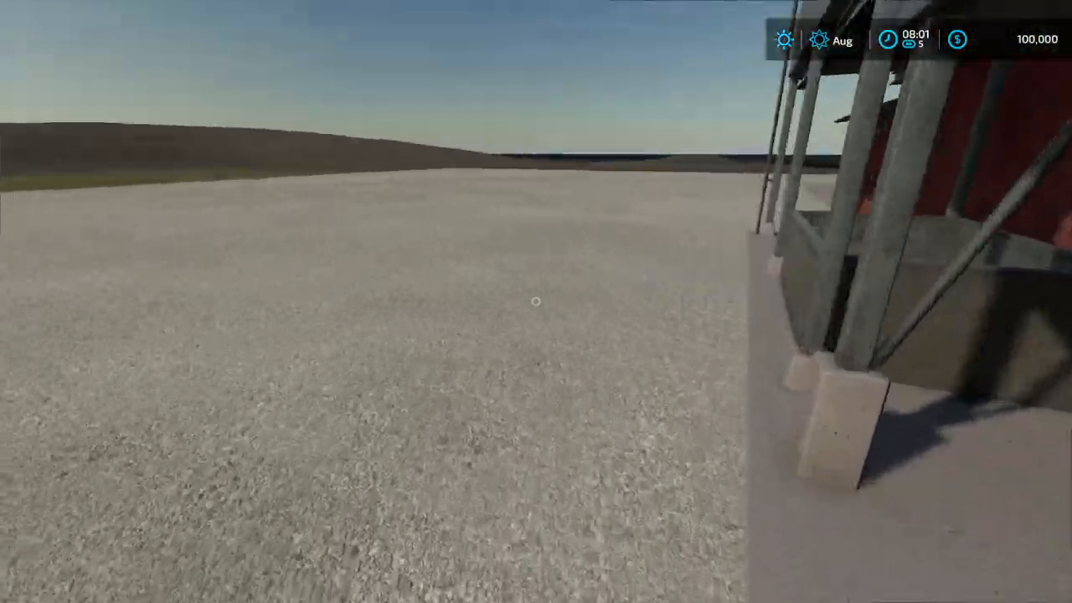
{"action": "key", "text": "w"}
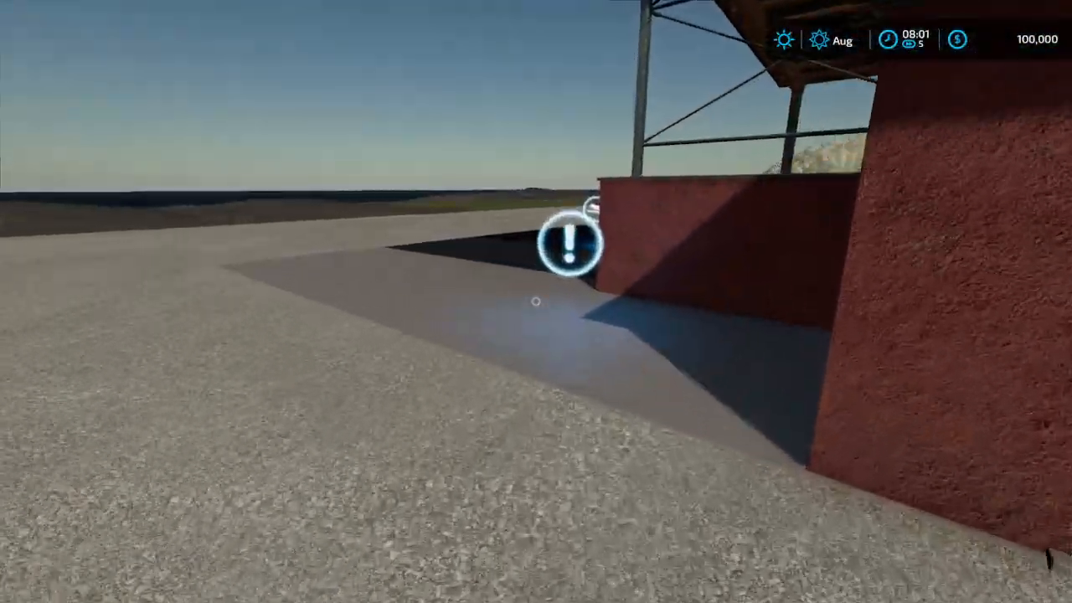
Check the wood selling trigger and the unloading grate, and back away until the whole biogas building is in view
{"action": "key", "text": "w"}
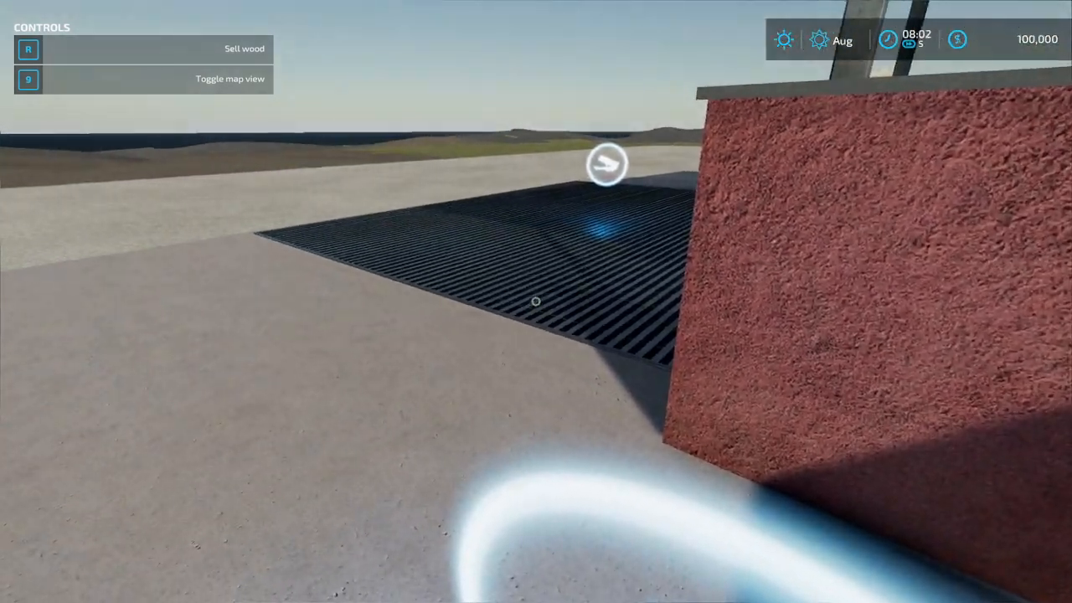
{"action": "key", "text": "w"}
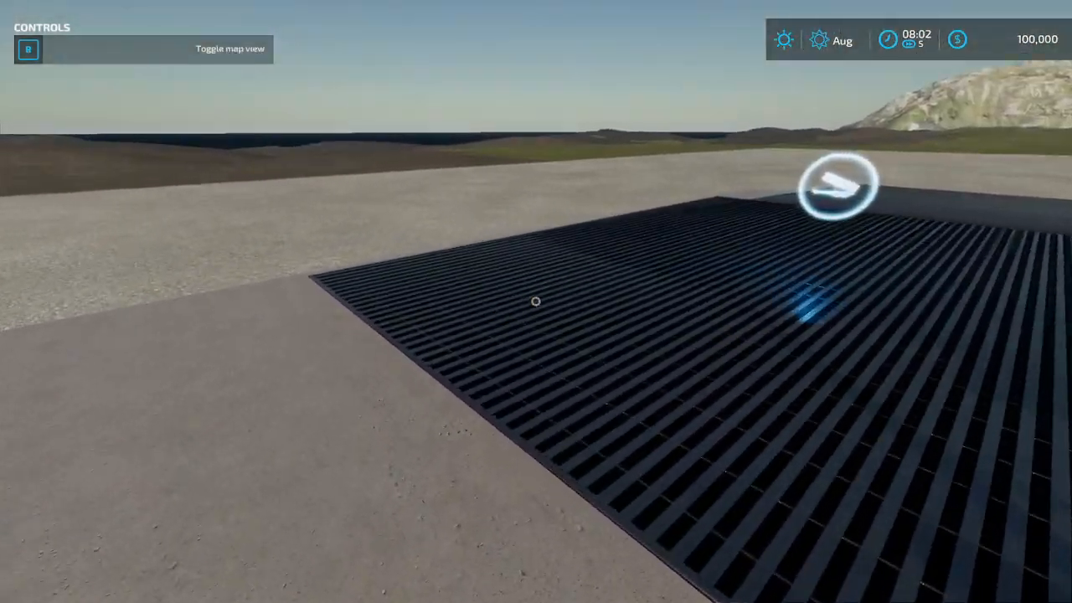
{"action": "key", "text": "s"}
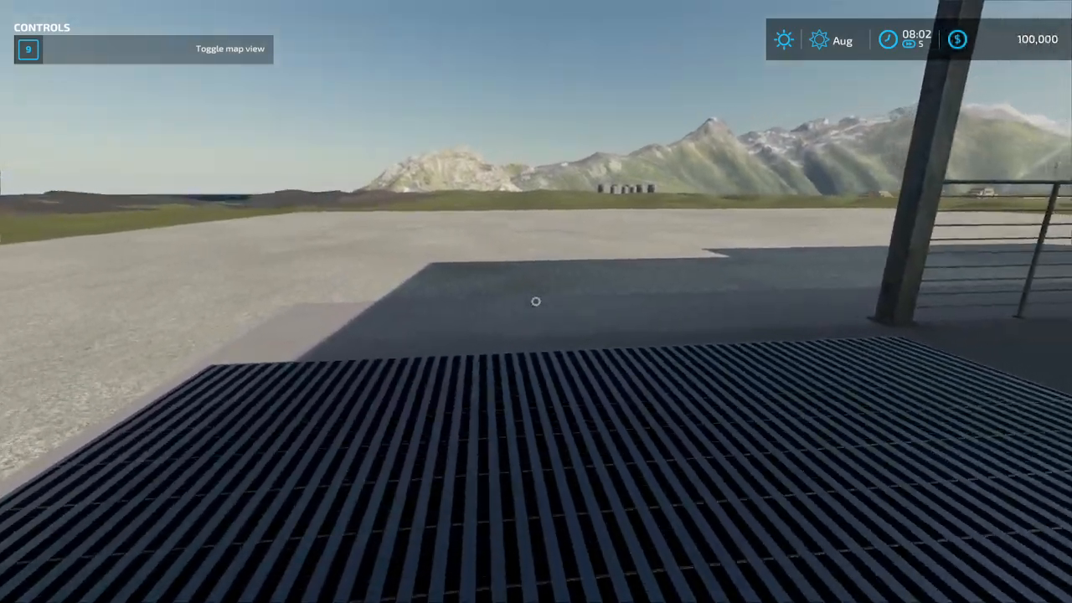
{"action": "key", "text": "w"}
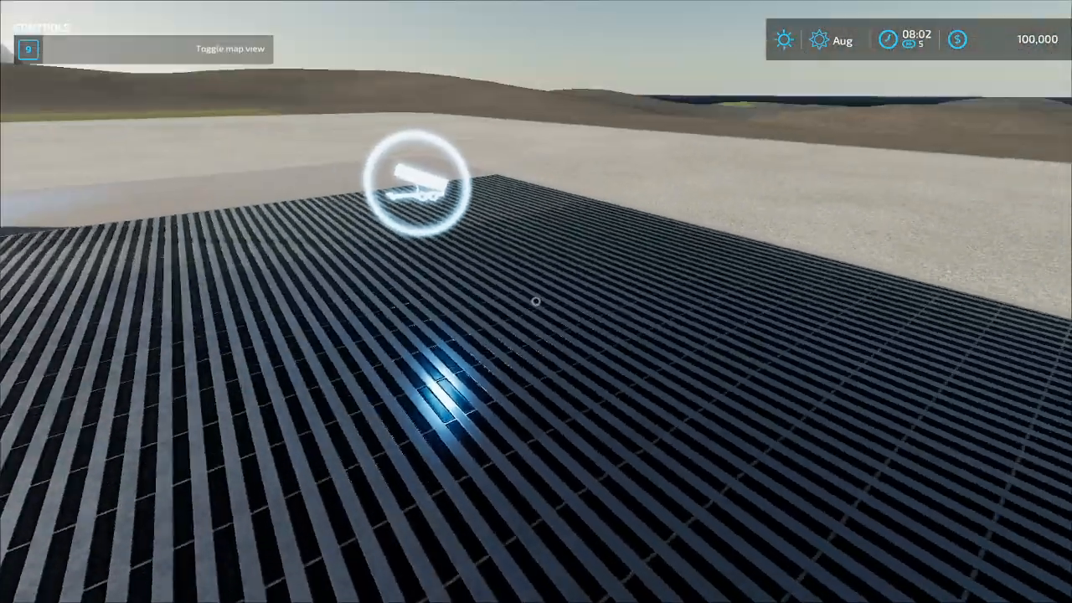
{"action": "key", "text": "w"}
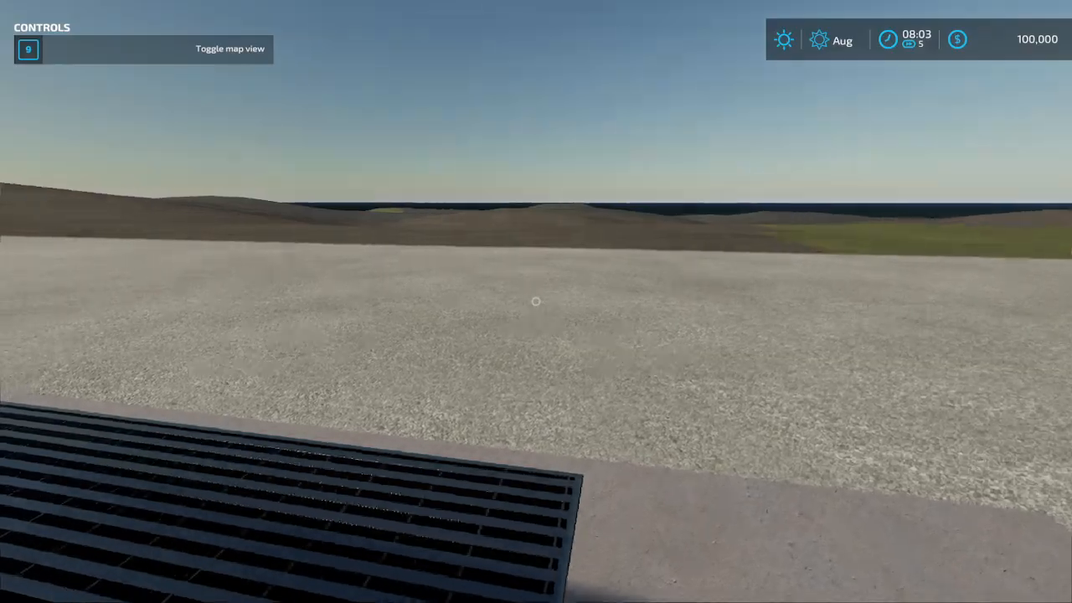
{"action": "key", "text": "d"}
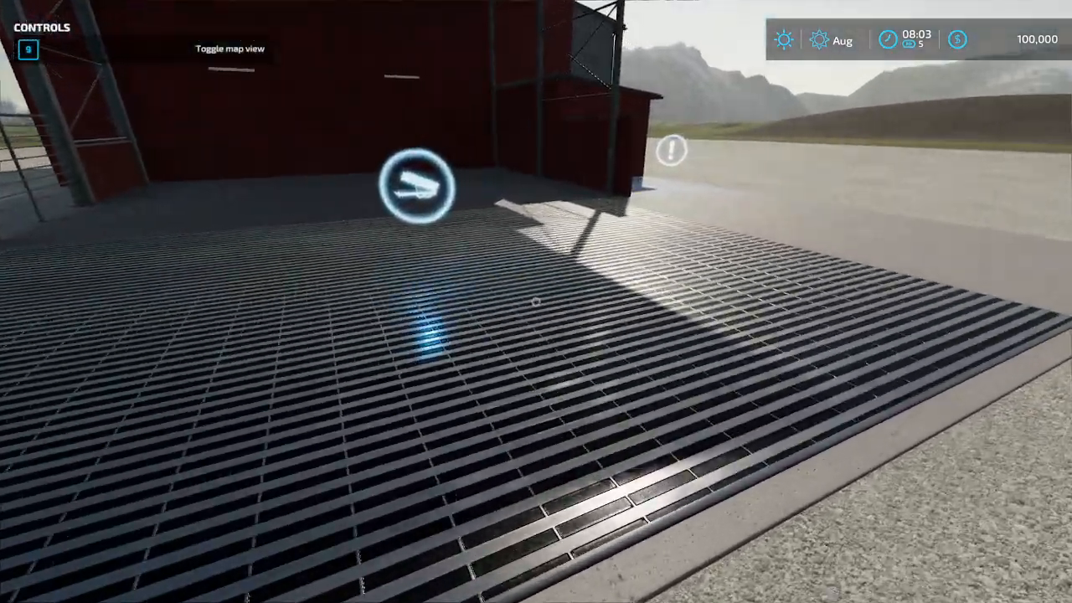
{"action": "key", "text": "s"}
{"action": "key", "text": "s"}
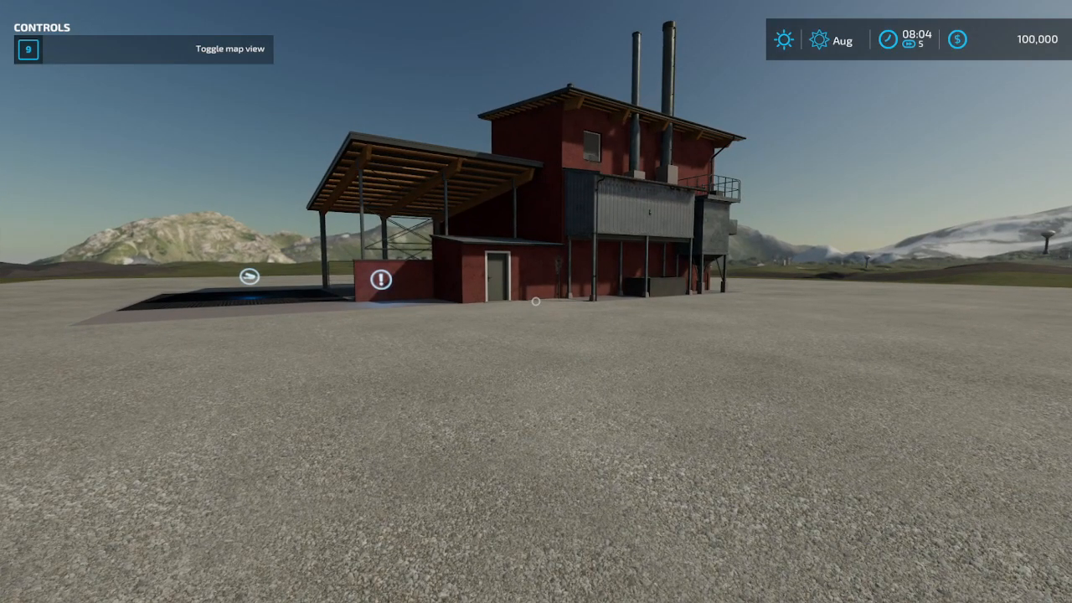
Open the in-game map and survey the building icons across the whole area, ending at the one by the player's position
{"action": "key", "text": "Escape"}
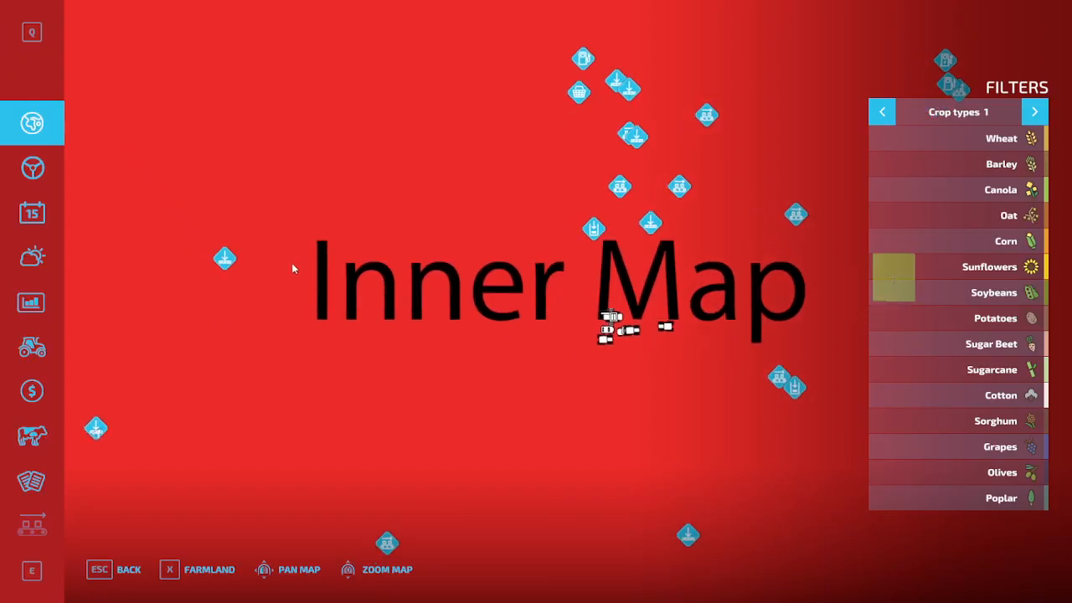
{"action": "left_click_drag", "start_coordinate": [273, 287], "coordinate": [431, 84]}
{"action": "left_click_drag", "start_coordinate": [539, 350], "coordinate": [128, 519]}
{"action": "left_click_drag", "start_coordinate": [474, 110], "coordinate": [457, 473]}
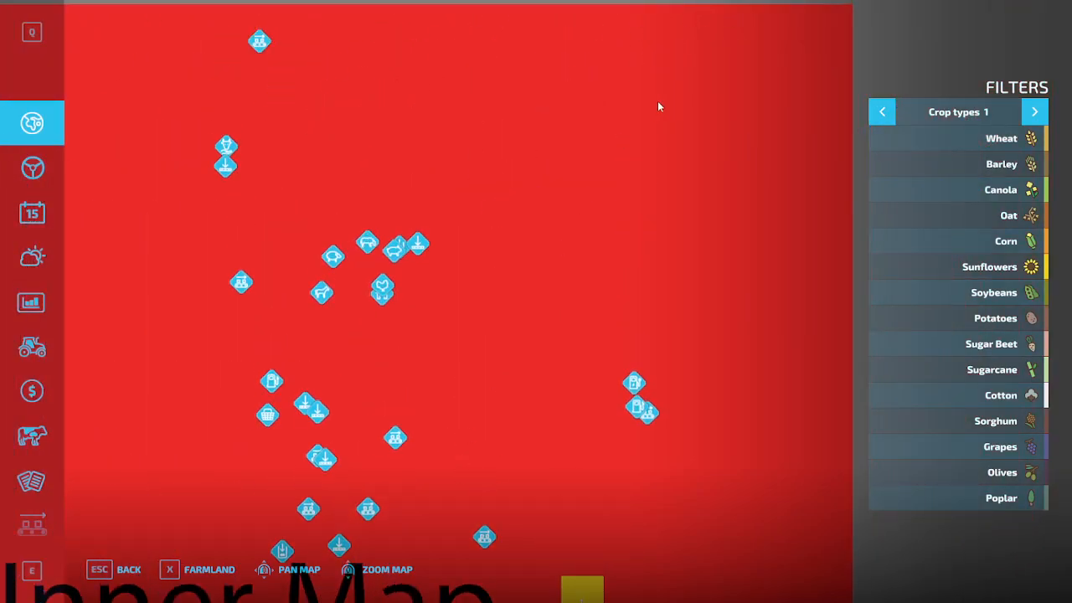
{"action": "scroll", "coordinate": [656, 309], "scroll_direction": "down", "scroll_amount": 3}
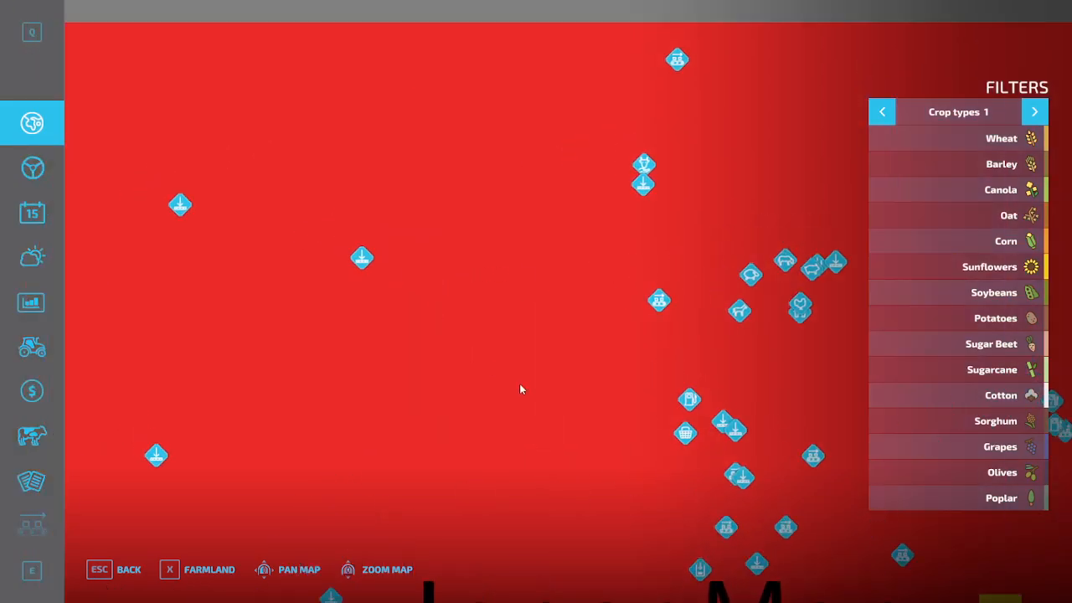
{"action": "scroll", "coordinate": [373, 298], "scroll_direction": "up", "scroll_amount": 3}
{"action": "left_click_drag", "start_coordinate": [527, 344], "coordinate": [563, 50]}
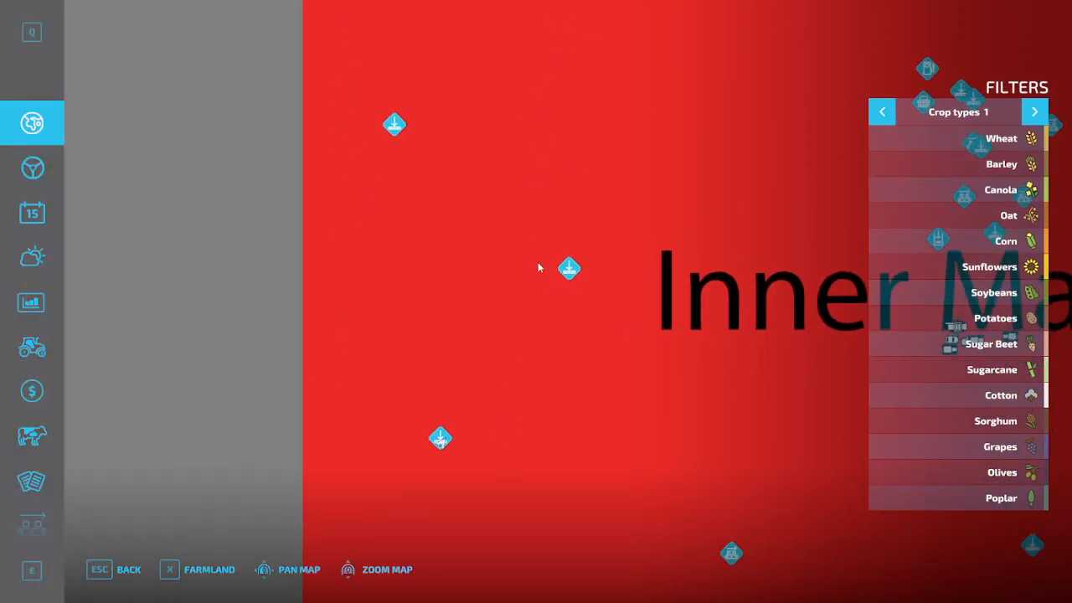
{"action": "left_click_drag", "start_coordinate": [484, 348], "coordinate": [528, 177]}
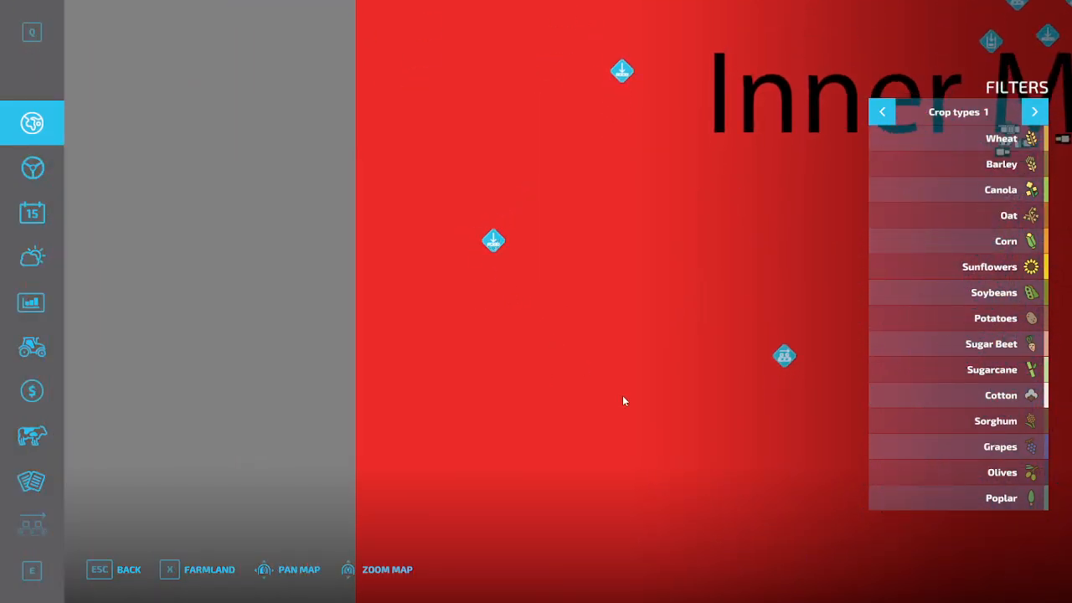
{"action": "left_click_drag", "start_coordinate": [625, 400], "coordinate": [550, 82]}
{"action": "scroll", "coordinate": [493, 211], "scroll_direction": "down", "scroll_amount": 3}
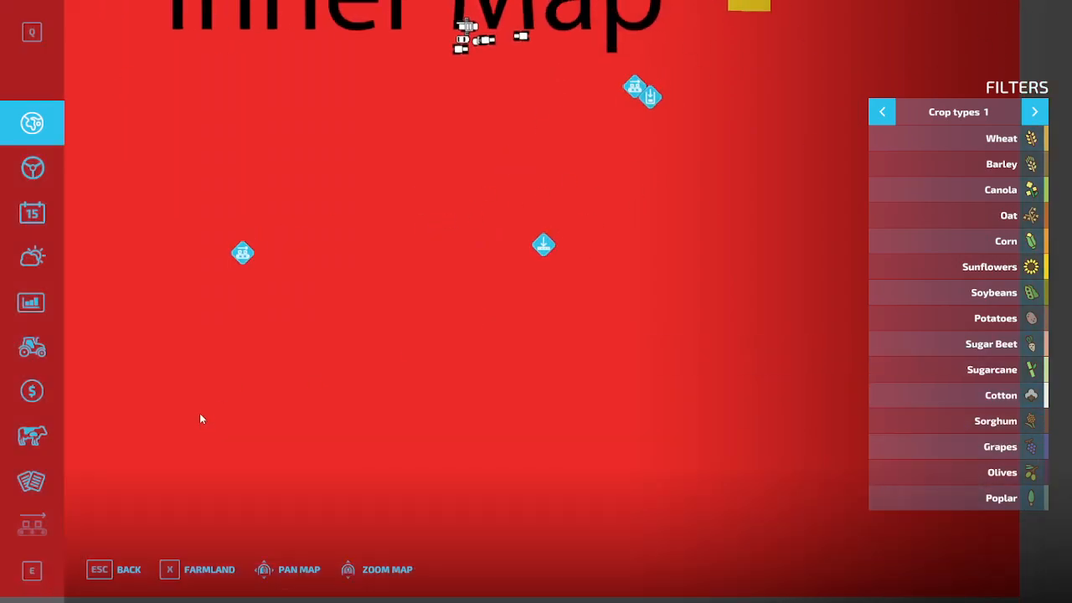
{"action": "scroll", "coordinate": [442, 312], "scroll_direction": "up", "scroll_amount": 3}
{"action": "left_click_drag", "start_coordinate": [528, 134], "coordinate": [422, 513]}
{"action": "left_click_drag", "start_coordinate": [452, 23], "coordinate": [515, 342]}
{"action": "left_click_drag", "start_coordinate": [469, 98], "coordinate": [501, 273]}
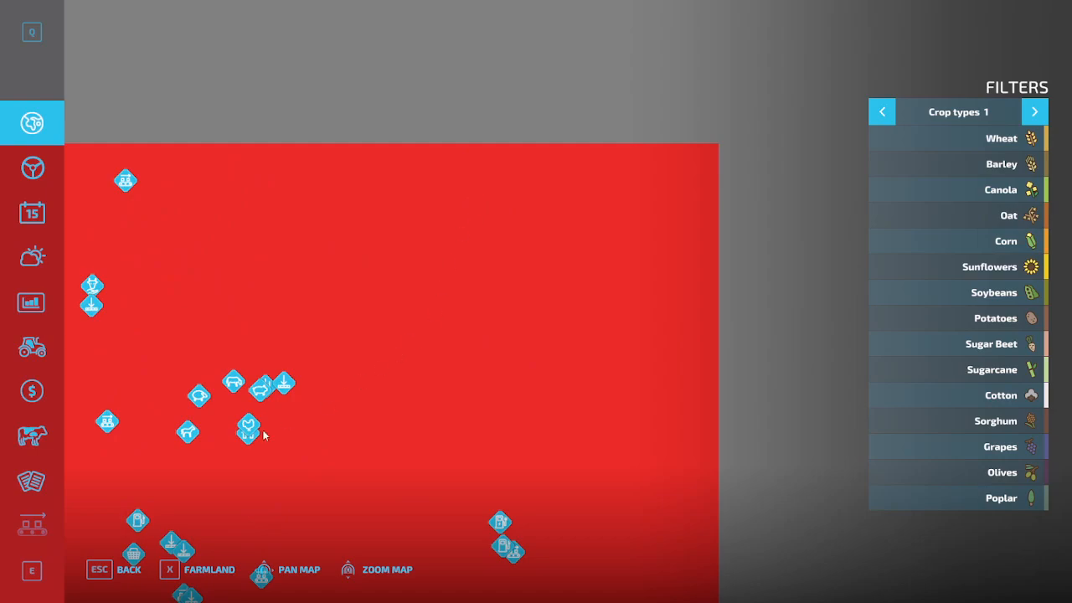
{"action": "left_click_drag", "start_coordinate": [263, 431], "coordinate": [593, 127]}
{"action": "left_click_drag", "start_coordinate": [215, 486], "coordinate": [119, 416]}
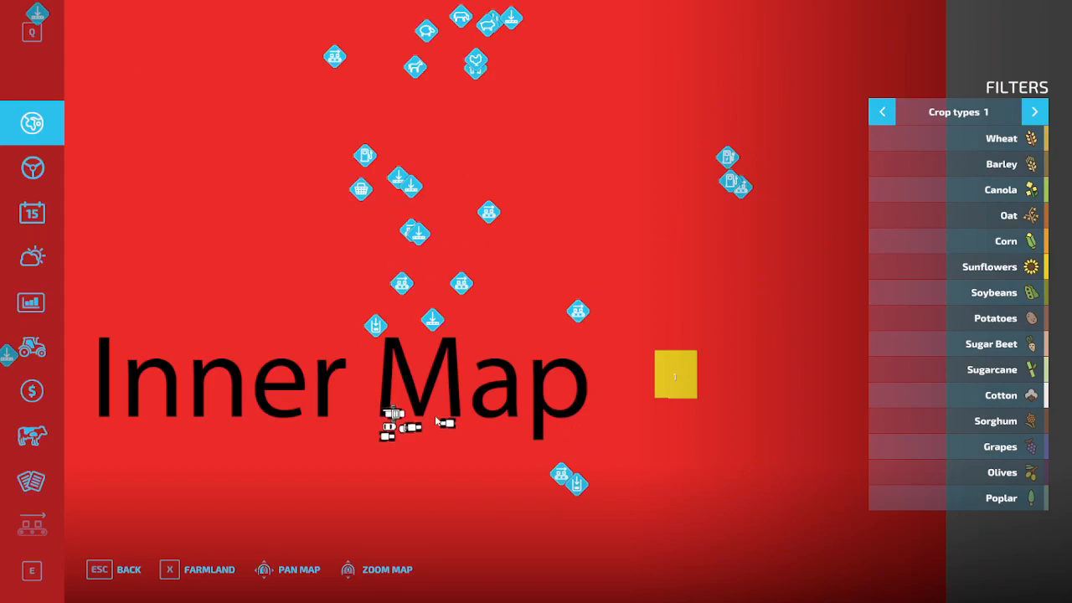
{"action": "left_click_drag", "start_coordinate": [140, 460], "coordinate": [459, 332]}
{"action": "left_click_drag", "start_coordinate": [242, 281], "coordinate": [474, 452]}
{"action": "left_click_drag", "start_coordinate": [422, 173], "coordinate": [484, 340]}
{"action": "left_click_drag", "start_coordinate": [586, 353], "coordinate": [563, 114]}
{"action": "left_click_drag", "start_coordinate": [441, 260], "coordinate": [444, 81]}
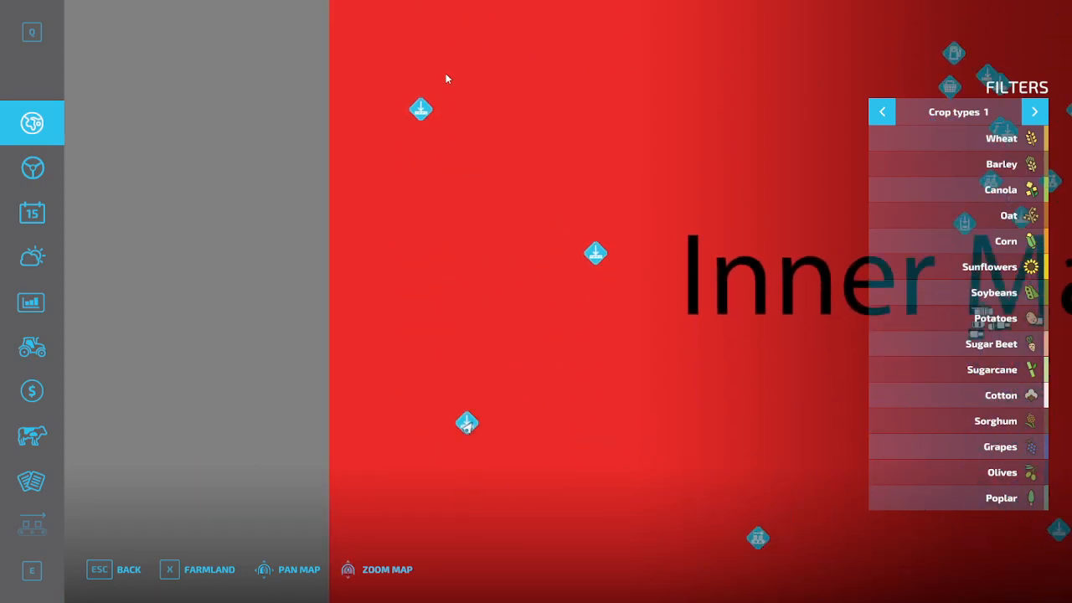
Show the map info of the Biomass Heating Plant, then of the Biomethane Station and the Biogas Plant 1MW
{"action": "left_click", "coordinate": [451, 262]}
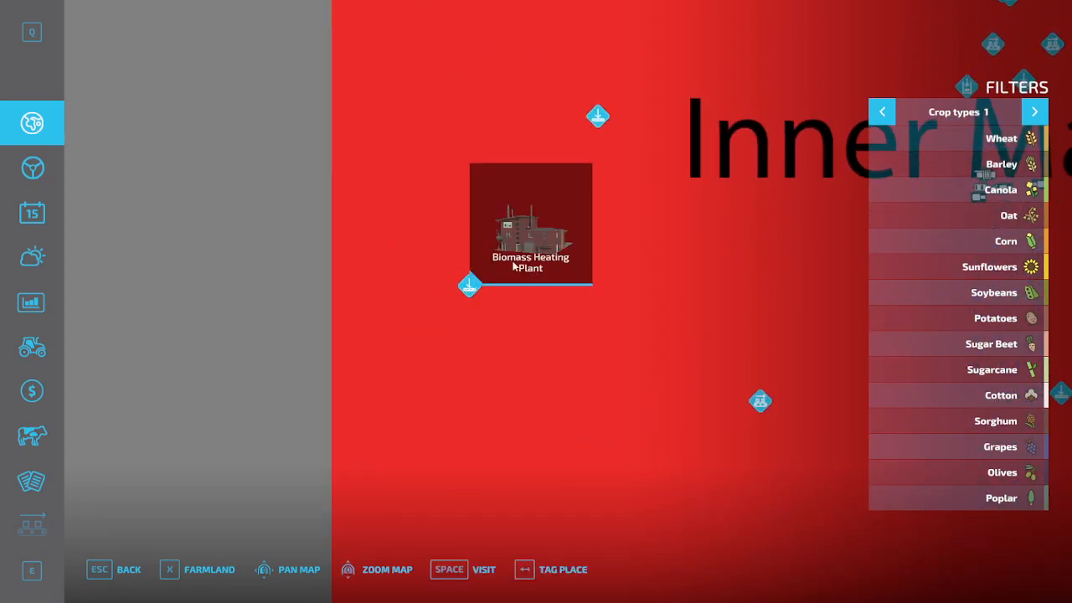
{"action": "left_click", "coordinate": [549, 318]}
{"action": "left_click_drag", "start_coordinate": [673, 312], "coordinate": [379, 327]}
{"action": "left_click_drag", "start_coordinate": [607, 313], "coordinate": [379, 378]}
{"action": "left_click", "coordinate": [639, 144]}
{"action": "left_click_drag", "start_coordinate": [793, 21], "coordinate": [690, 159]}
{"action": "left_click", "coordinate": [665, 151]}
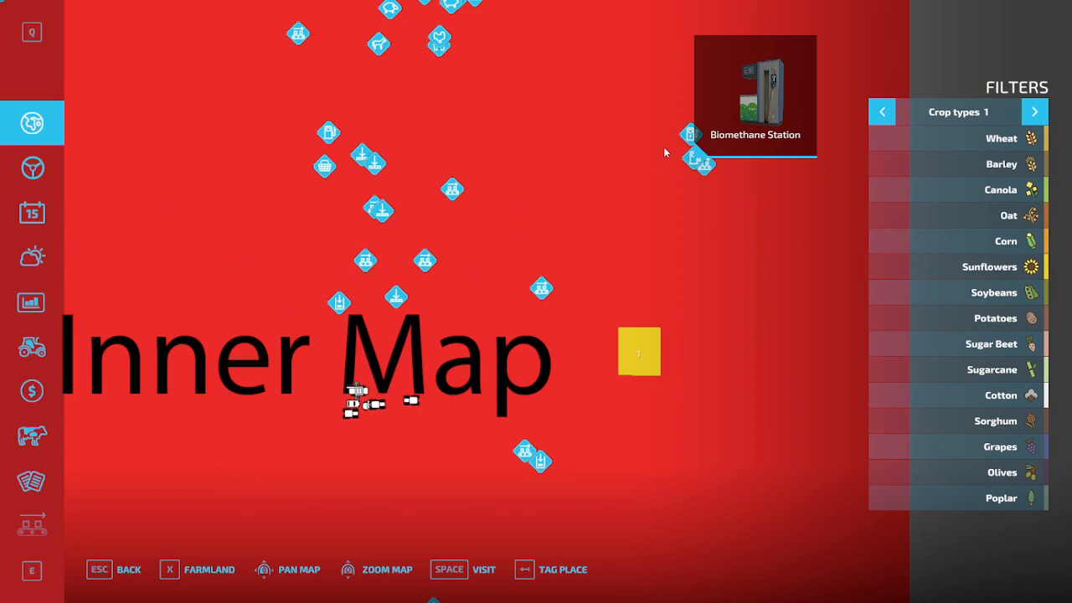
{"action": "left_click", "coordinate": [663, 136]}
{"action": "left_click", "coordinate": [675, 165]}
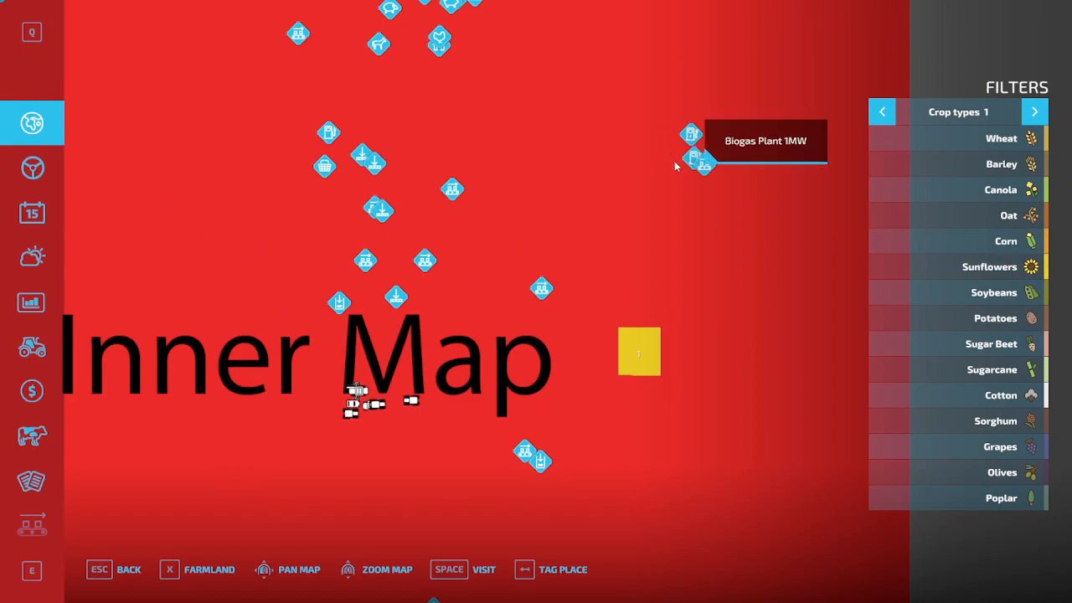
Show the map info of the Sawmill and of South Valley Biomass Energy
{"action": "left_click_drag", "start_coordinate": [432, 345], "coordinate": [802, 253]}
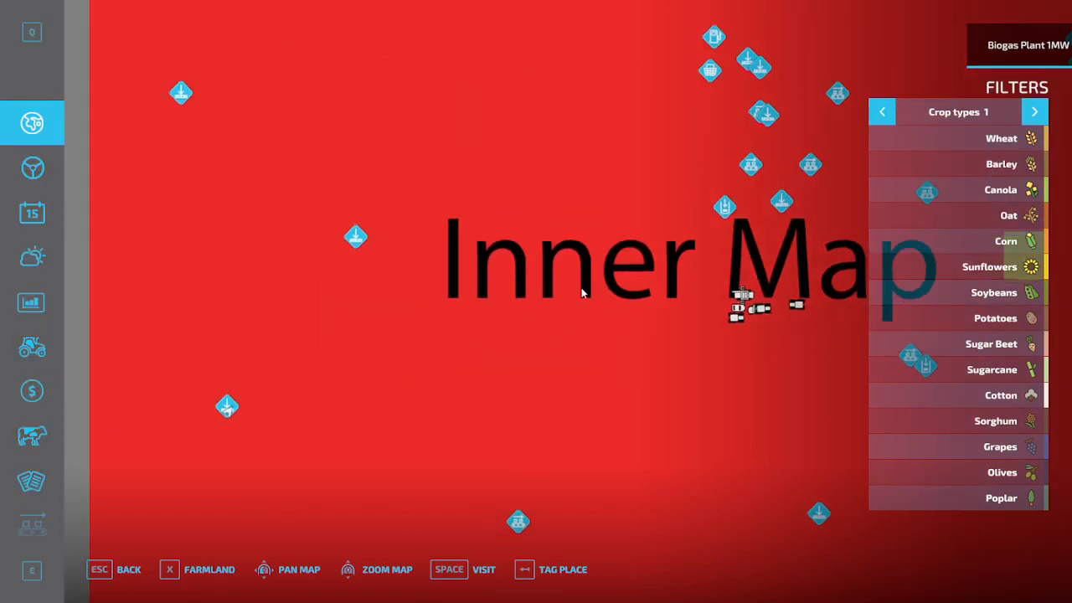
{"action": "left_click_drag", "start_coordinate": [528, 314], "coordinate": [717, 236]}
{"action": "left_click", "coordinate": [614, 334]}
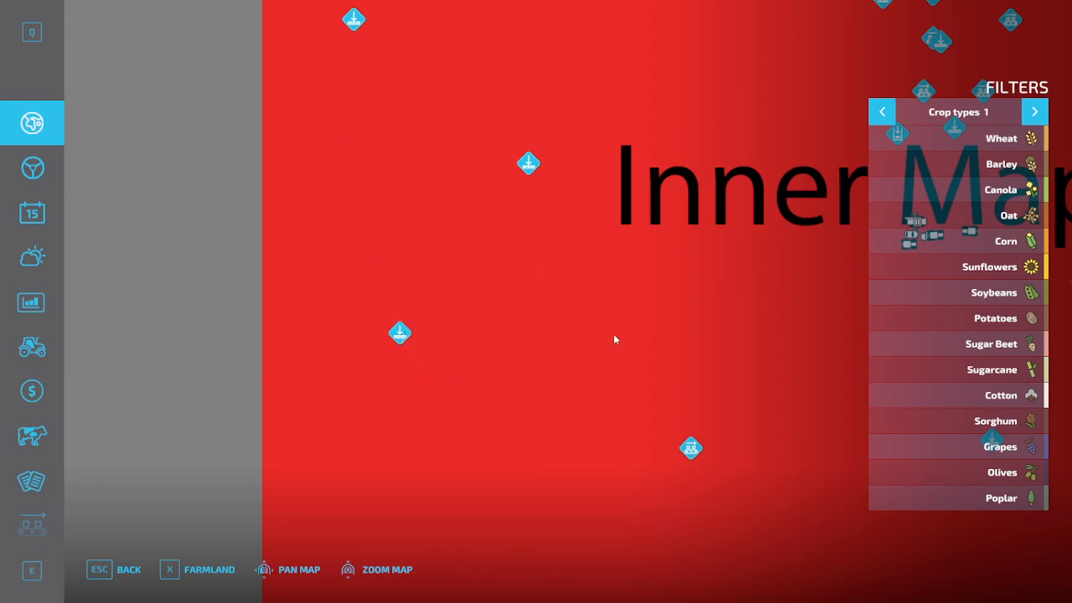
{"action": "left_click_drag", "start_coordinate": [614, 333], "coordinate": [186, 264]}
{"action": "left_click", "coordinate": [636, 216]}
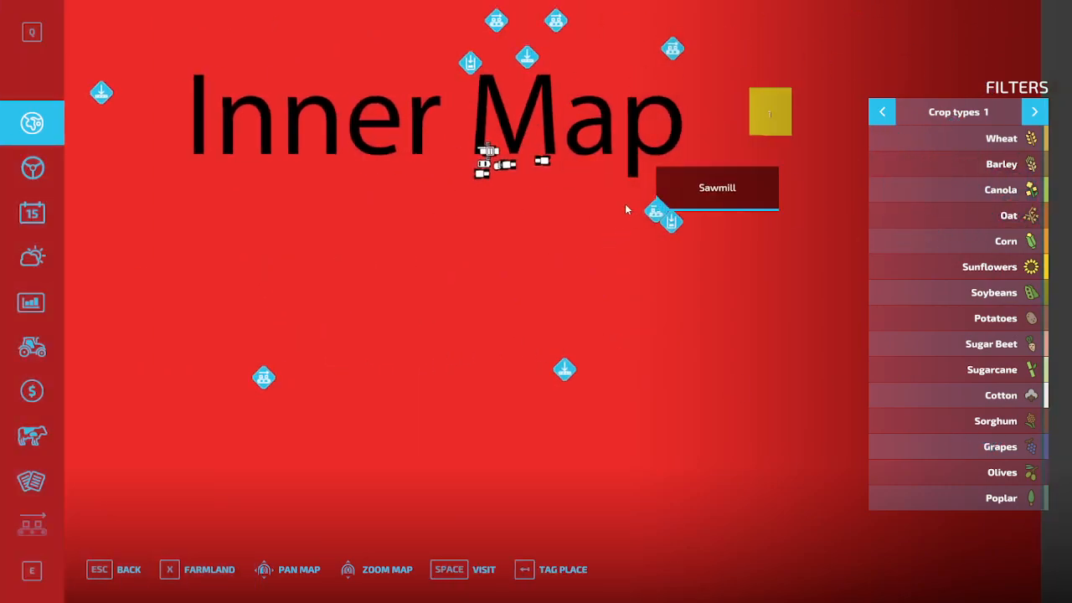
{"action": "left_click", "coordinate": [537, 365]}
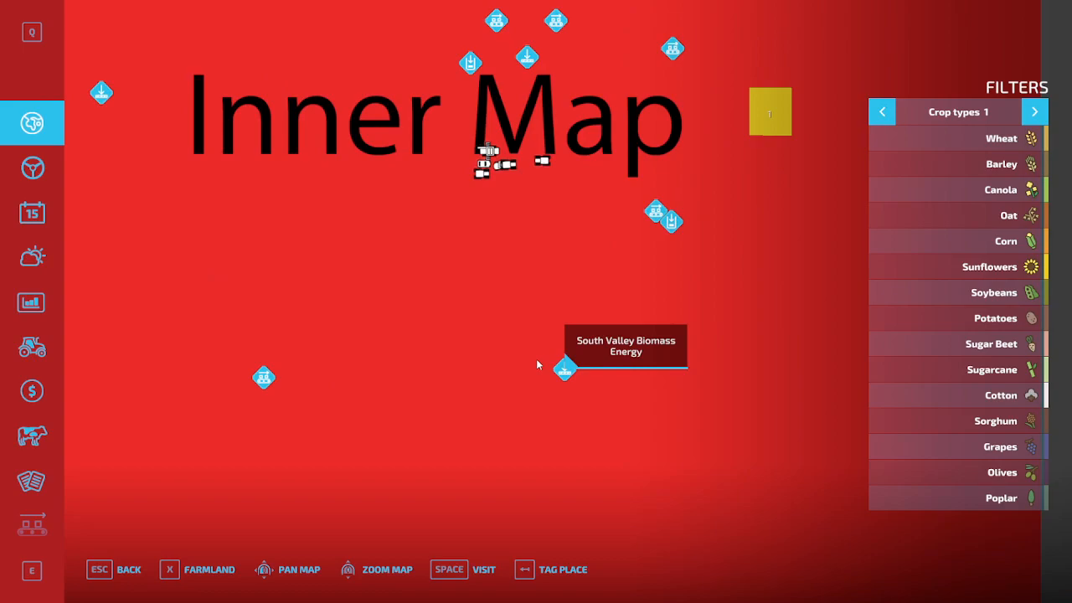
Examine the location of the new building's icon relative to South Valley Biomass Energy, the neighbouring icons and the map edge
{"action": "left_click_drag", "start_coordinate": [370, 375], "coordinate": [579, 317]}
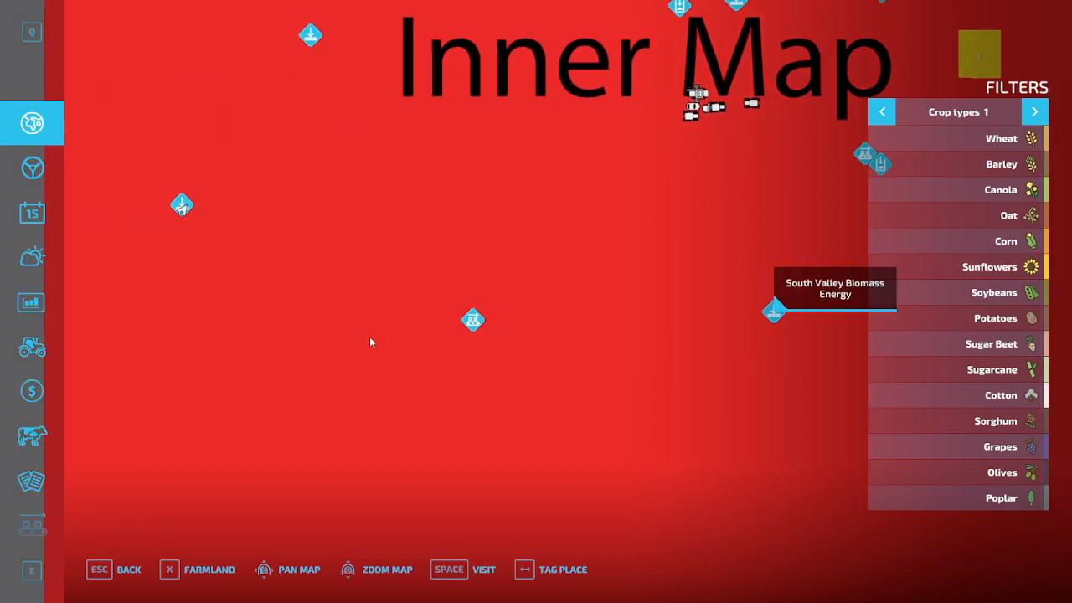
{"action": "left_click_drag", "start_coordinate": [342, 341], "coordinate": [542, 276]}
{"action": "left_click_drag", "start_coordinate": [684, 293], "coordinate": [359, 300]}
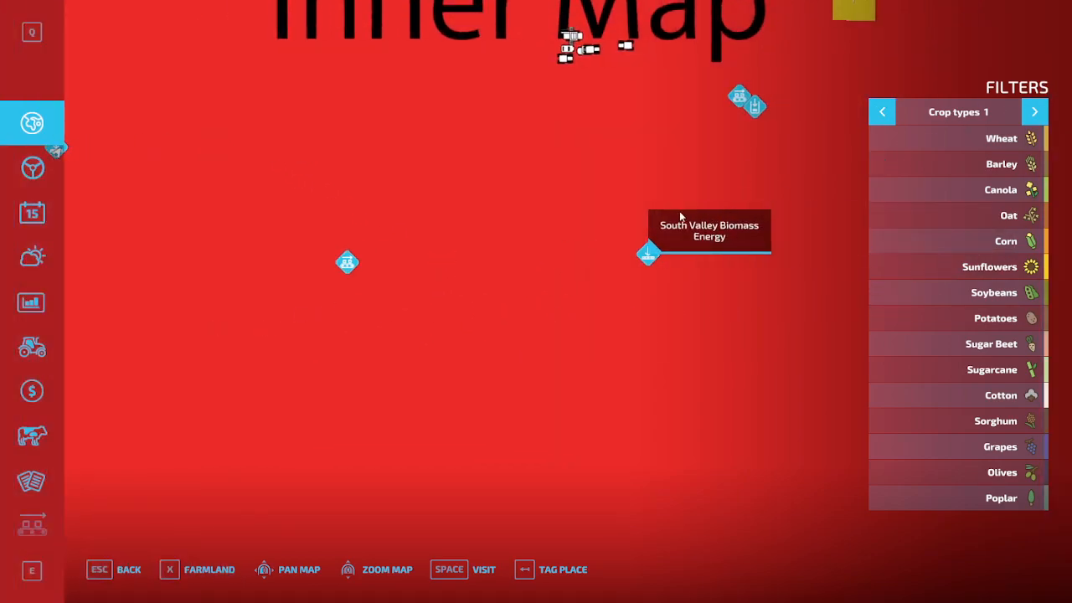
{"action": "left_click_drag", "start_coordinate": [376, 246], "coordinate": [589, 249]}
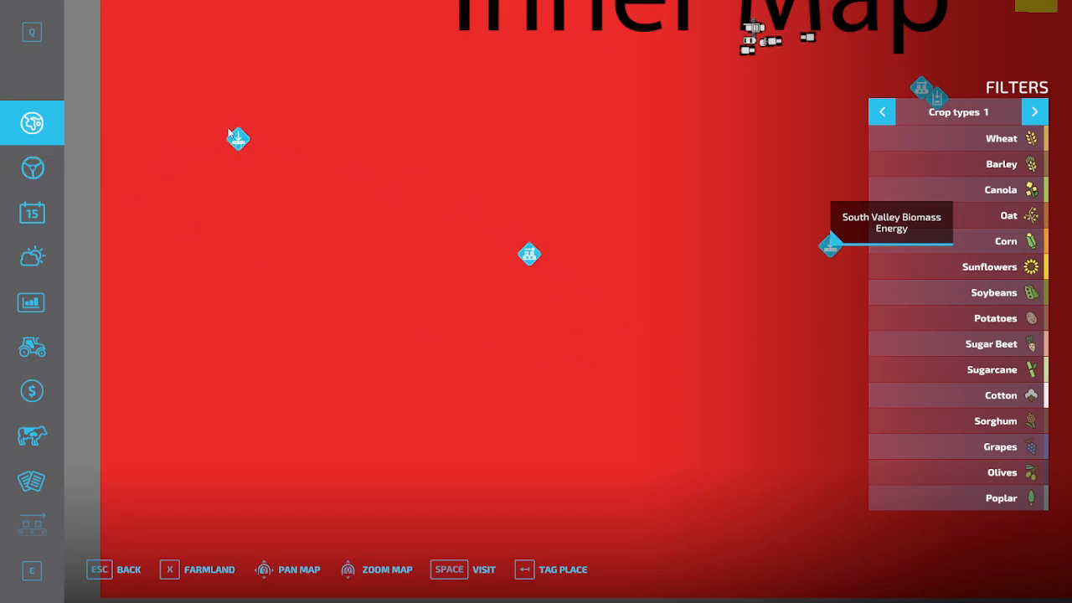
{"action": "left_click_drag", "start_coordinate": [241, 209], "coordinate": [250, 216]}
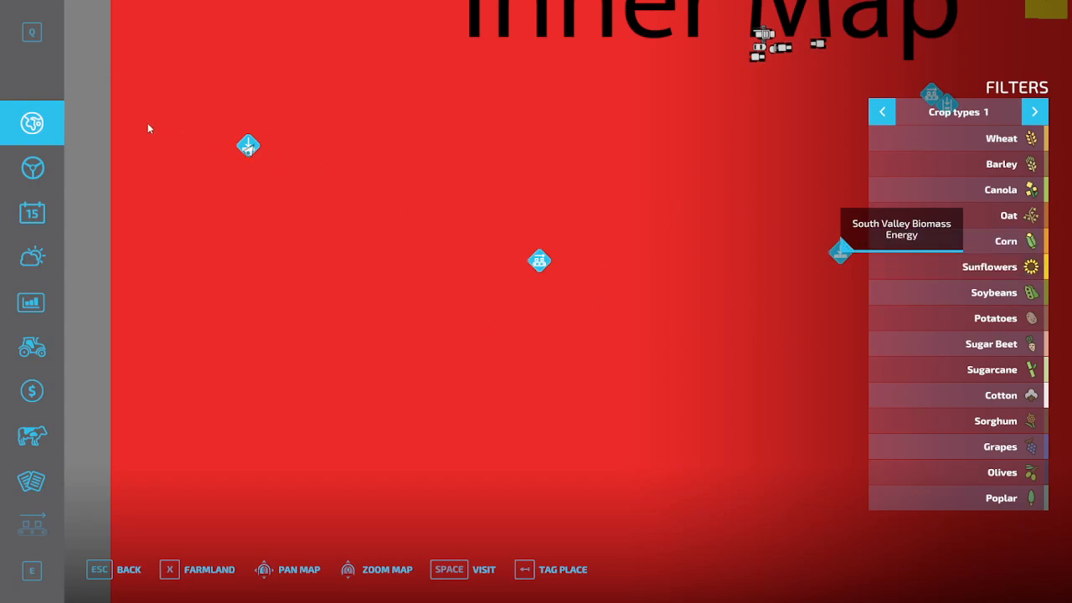
{"action": "left_click_drag", "start_coordinate": [345, 298], "coordinate": [151, 284]}
{"action": "left_click_drag", "start_coordinate": [289, 283], "coordinate": [937, 453]}
{"action": "left_click_drag", "start_coordinate": [758, 406], "coordinate": [503, 262]}
{"action": "left_click_drag", "start_coordinate": [601, 358], "coordinate": [501, 320]}
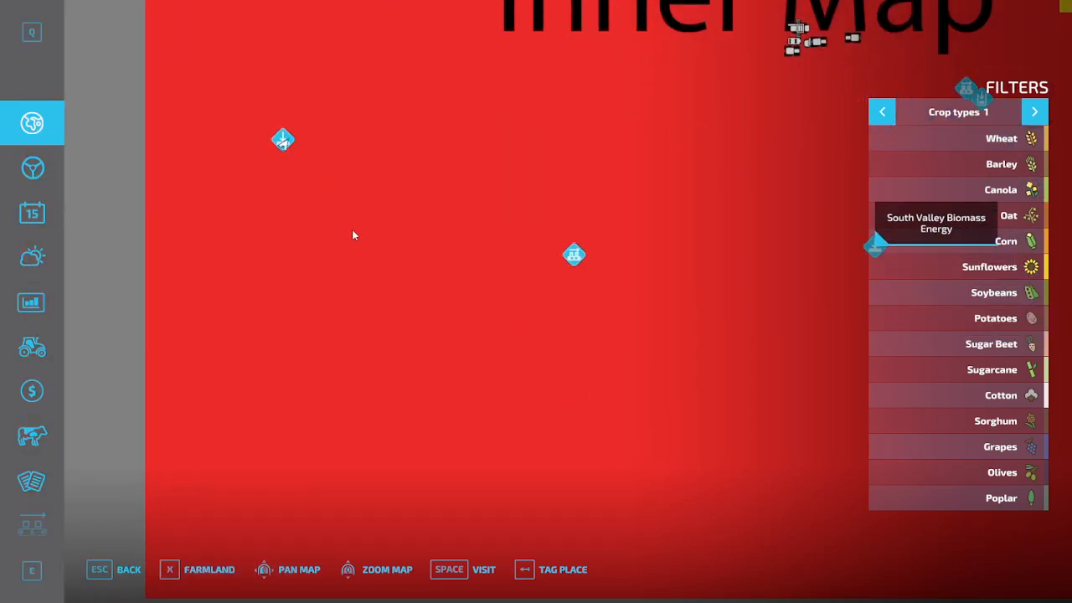
{"action": "left_click_drag", "start_coordinate": [436, 276], "coordinate": [419, 444]}
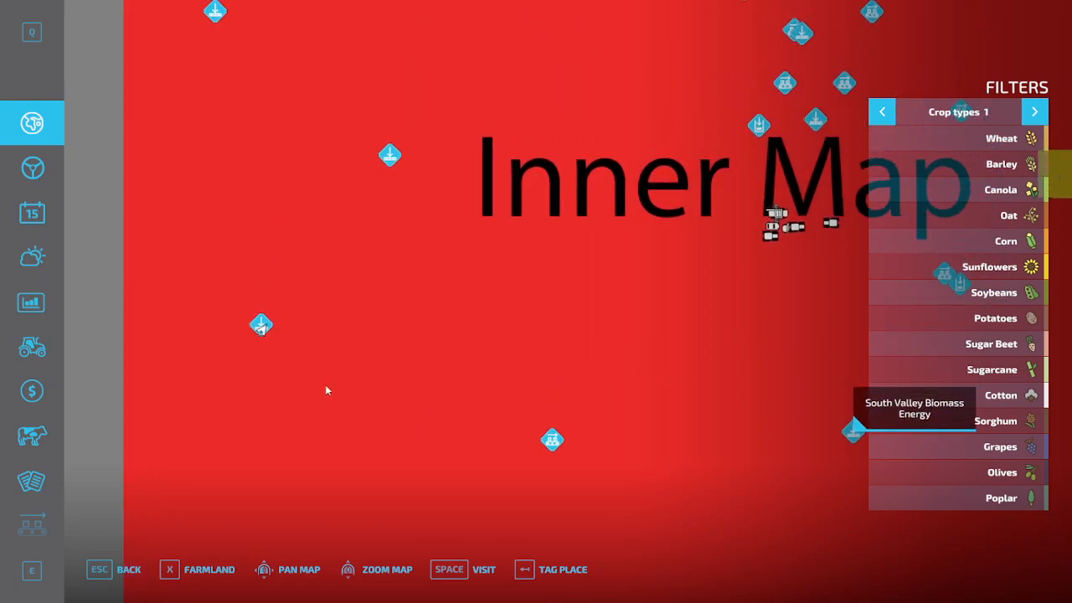
{"action": "left_click_drag", "start_coordinate": [595, 149], "coordinate": [692, 115]}
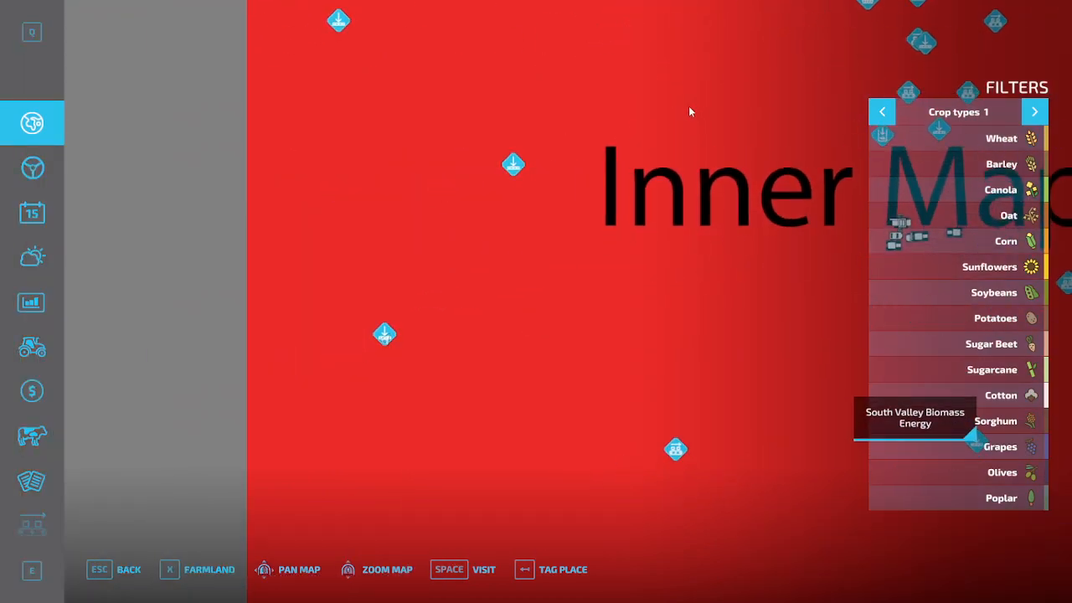
Visit the new building in the southwest of the map through its icon
{"action": "scroll", "coordinate": [632, 270], "scroll_direction": "down", "scroll_amount": 1}
{"action": "left_click_drag", "start_coordinate": [634, 270], "coordinate": [470, 346]}
{"action": "scroll", "coordinate": [549, 264], "scroll_direction": "down", "scroll_amount": 1}
{"action": "left_click_drag", "start_coordinate": [486, 451], "coordinate": [535, 305]}
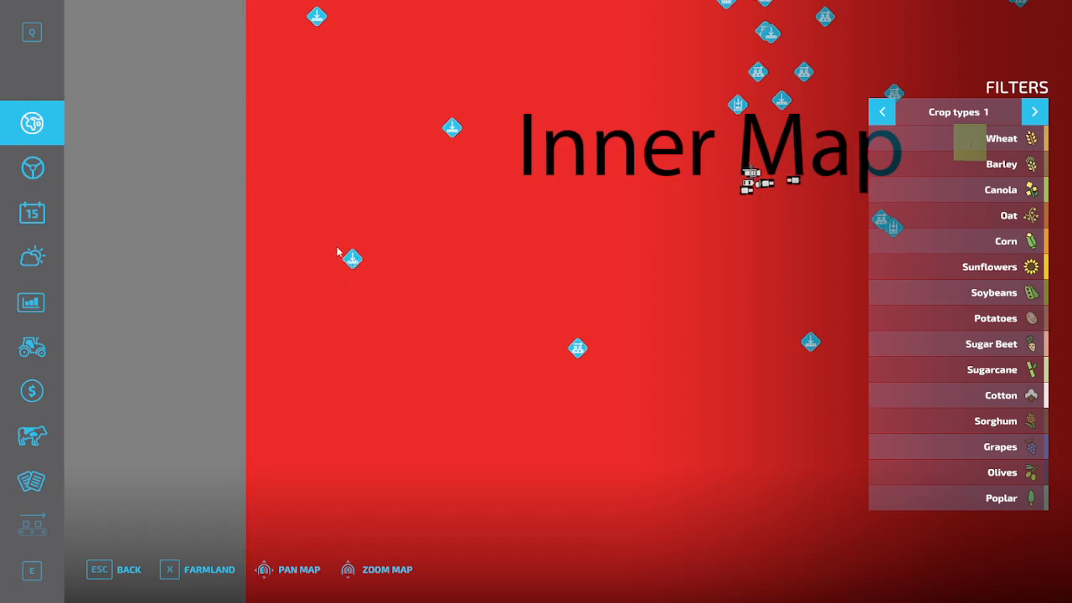
{"action": "mouse_move", "coordinate": [334, 247]}
{"action": "key", "text": "space"}
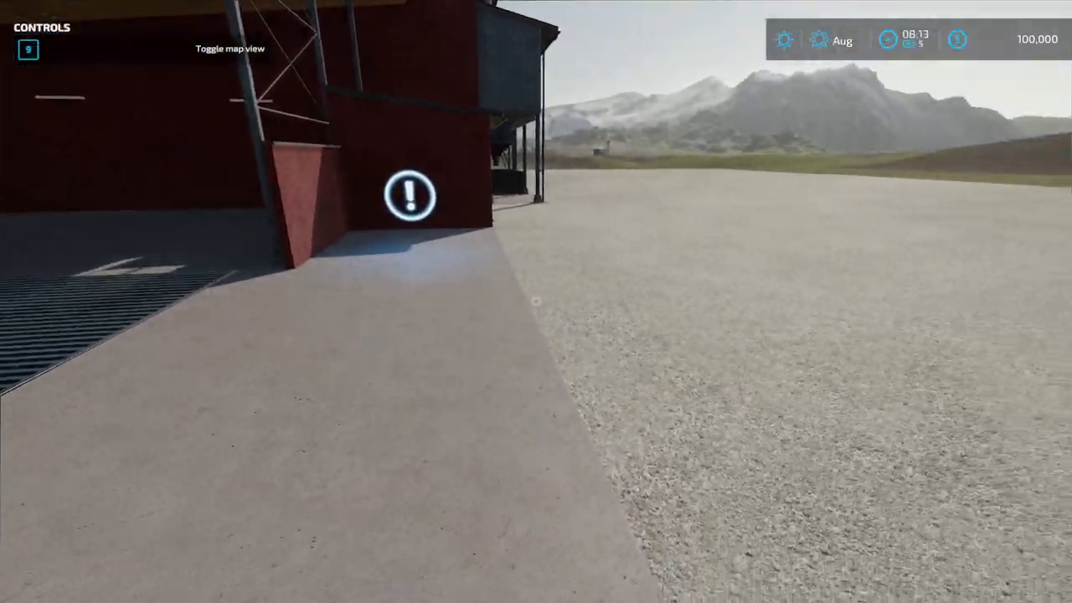
Walk past the building's side and back away to inspect its Bio Gas sign side and the surrounding gravel
{"action": "key", "text": "w"}
{"action": "key", "text": "w"}
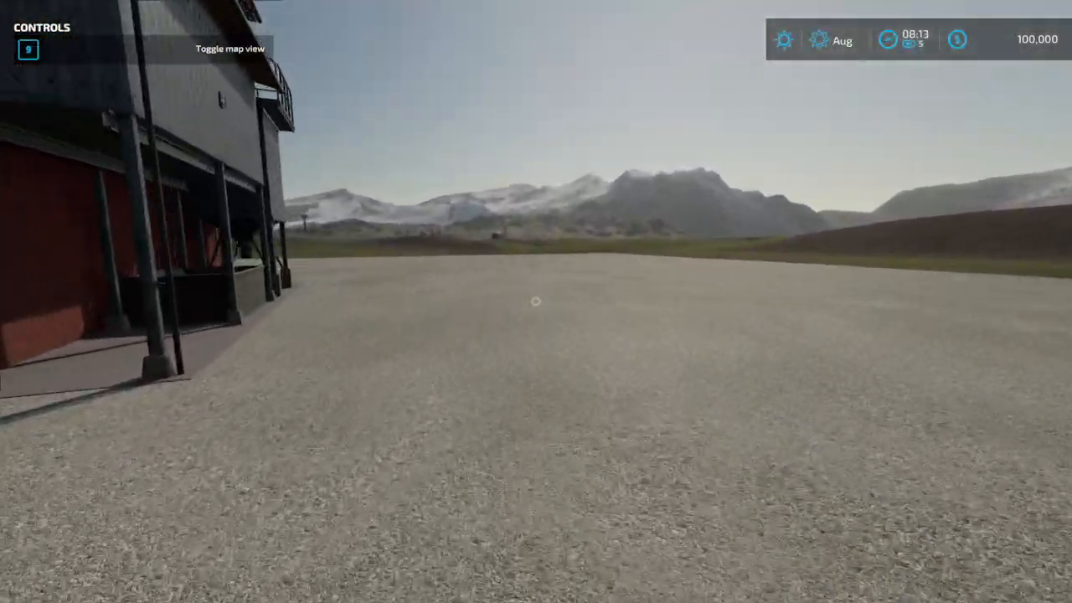
{"action": "key", "text": "w"}
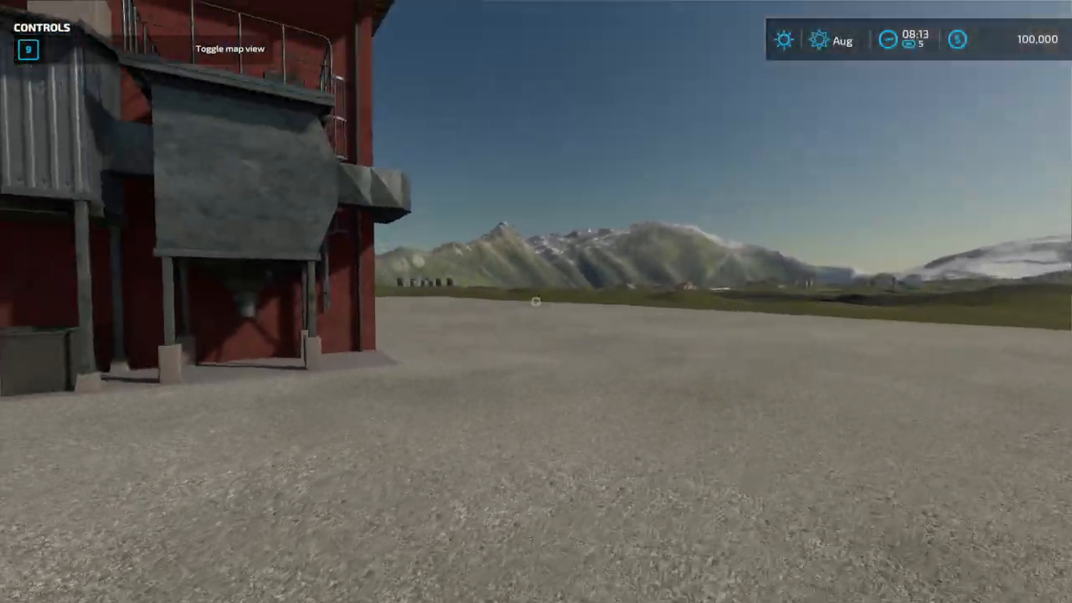
{"action": "key", "text": "s"}
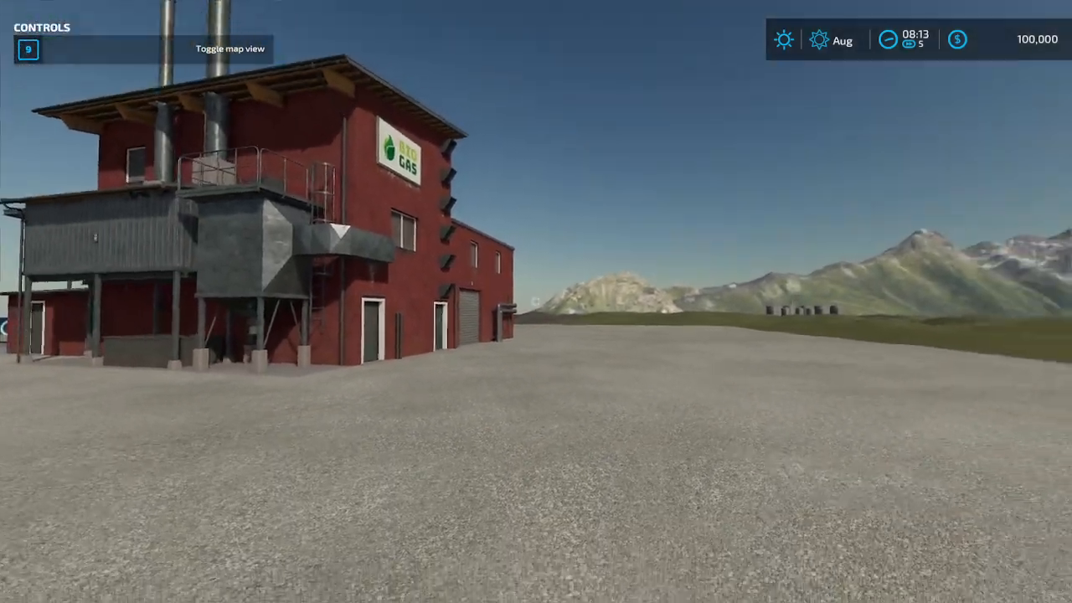
{"action": "key", "text": "s"}
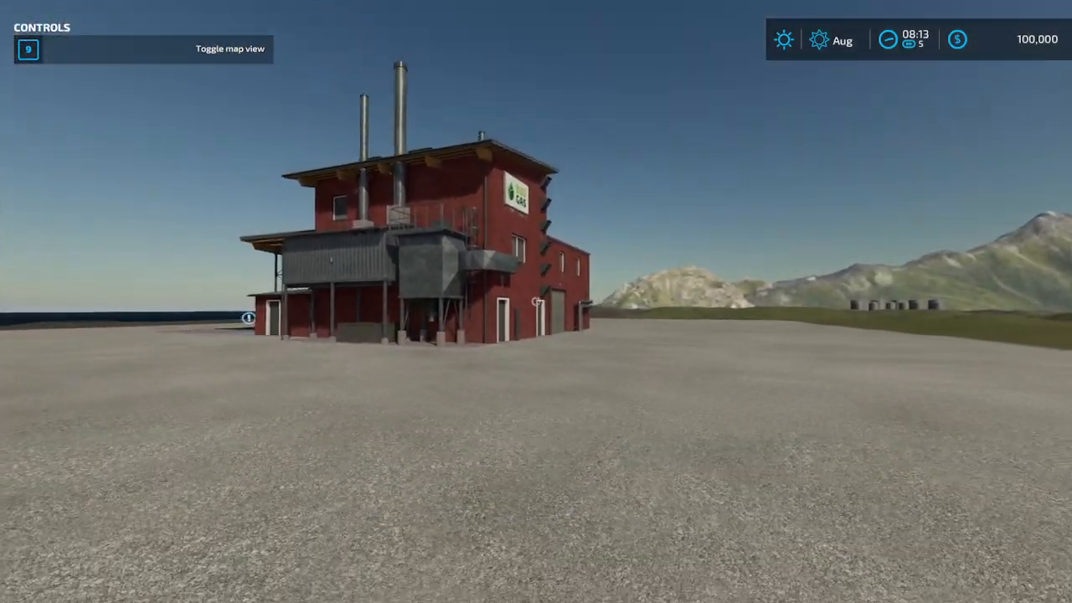
{"action": "key", "text": "w"}
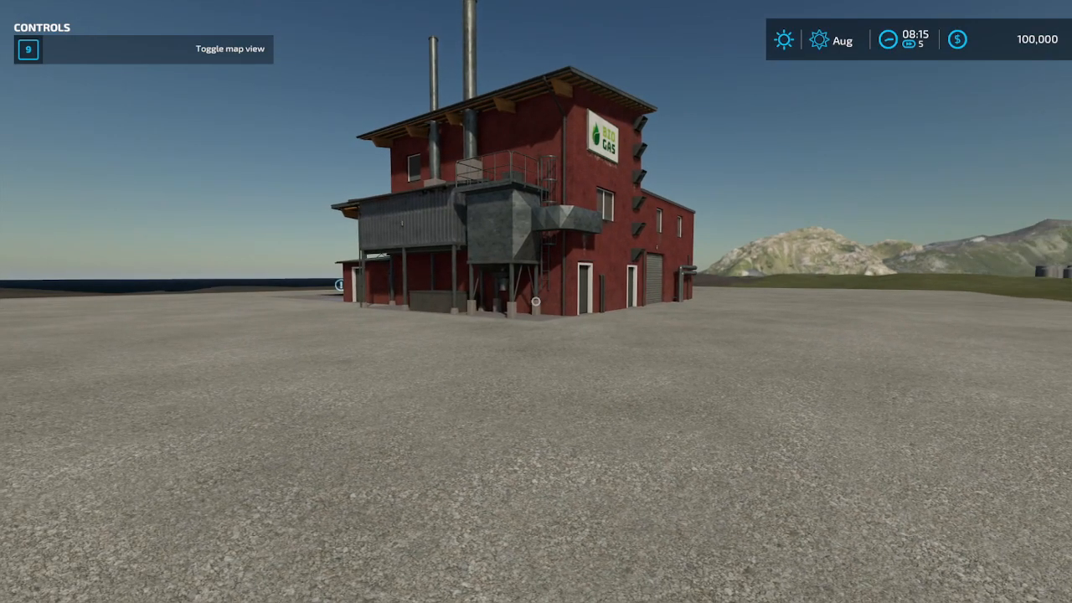
{"action": "key", "text": "w"}
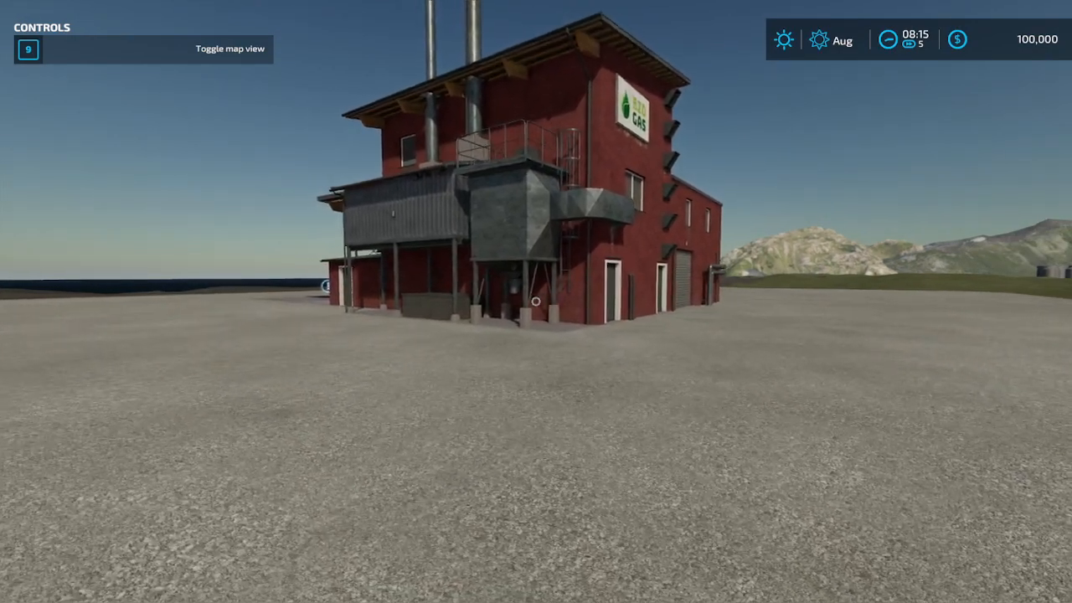
{"action": "key", "text": "d"}
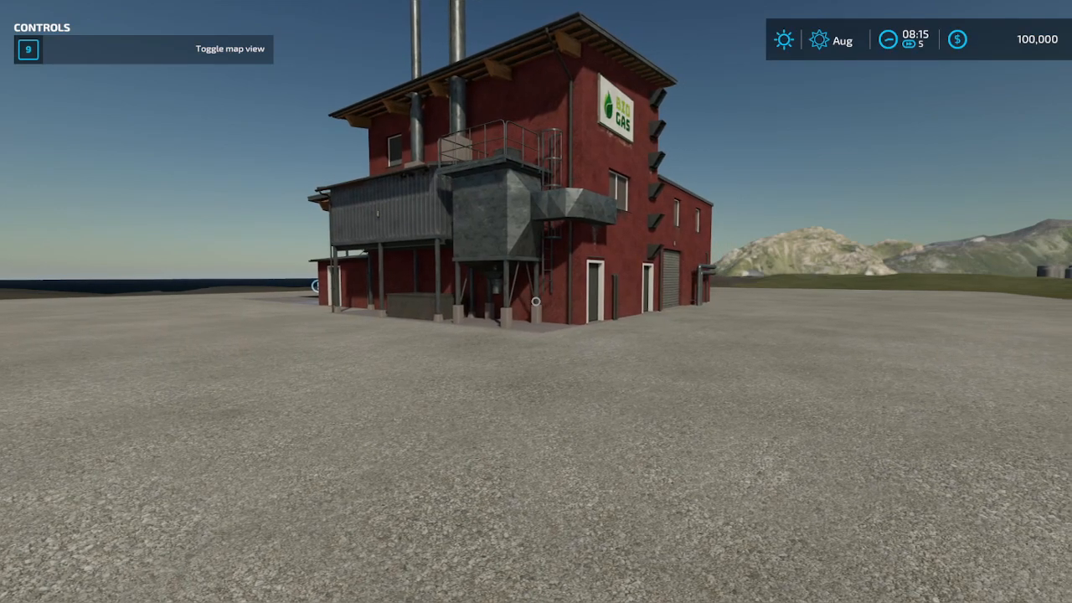